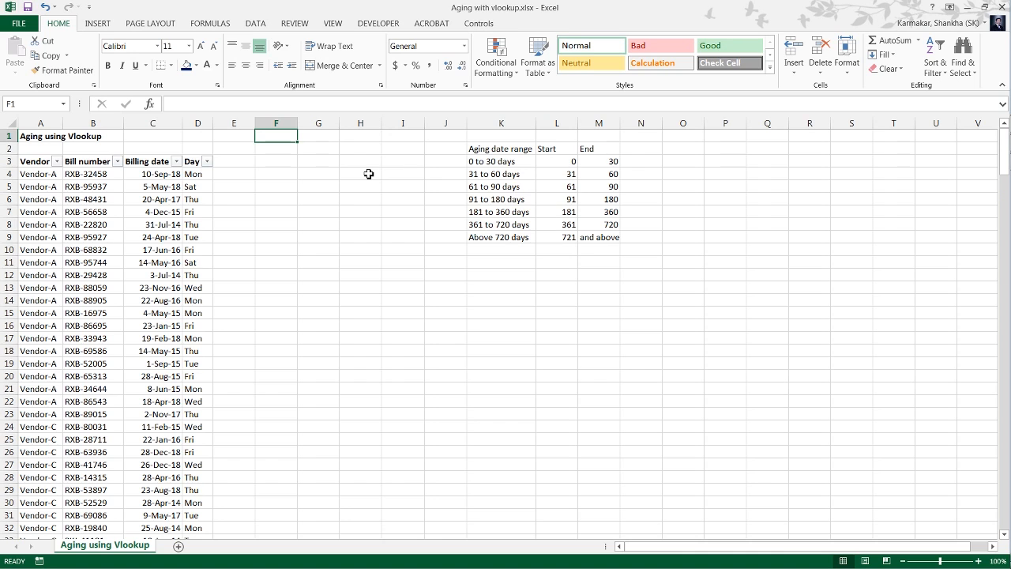
# Examine the filter lists of the Vendor and Bill number columns to see which entries the data contains.
pyautogui.press('Left')
pyautogui.press('Left')
pyautogui.press('Home')
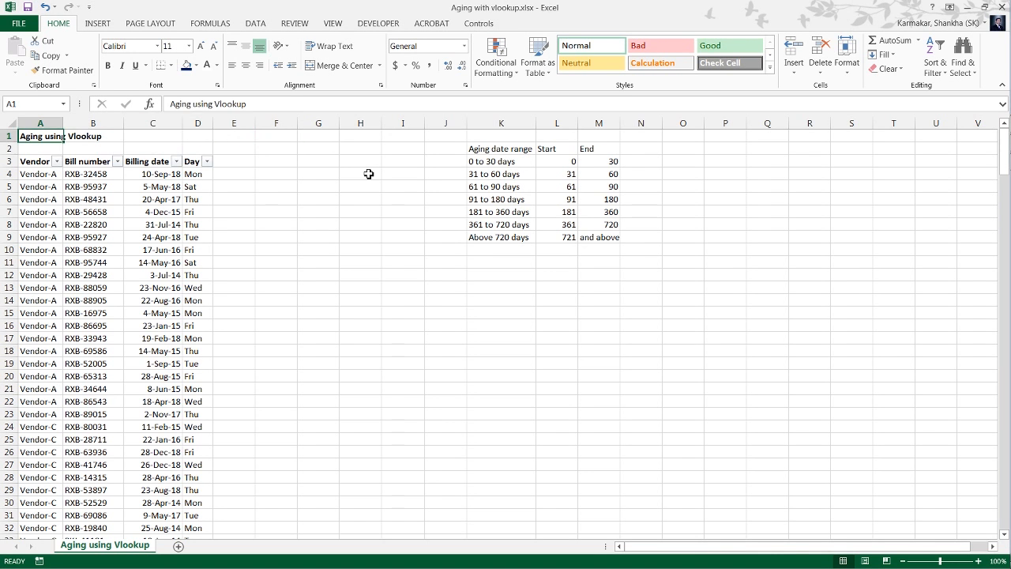
pyautogui.press('Down')
pyautogui.press('Down')
pyautogui.press('Down')
pyautogui.press('Up')
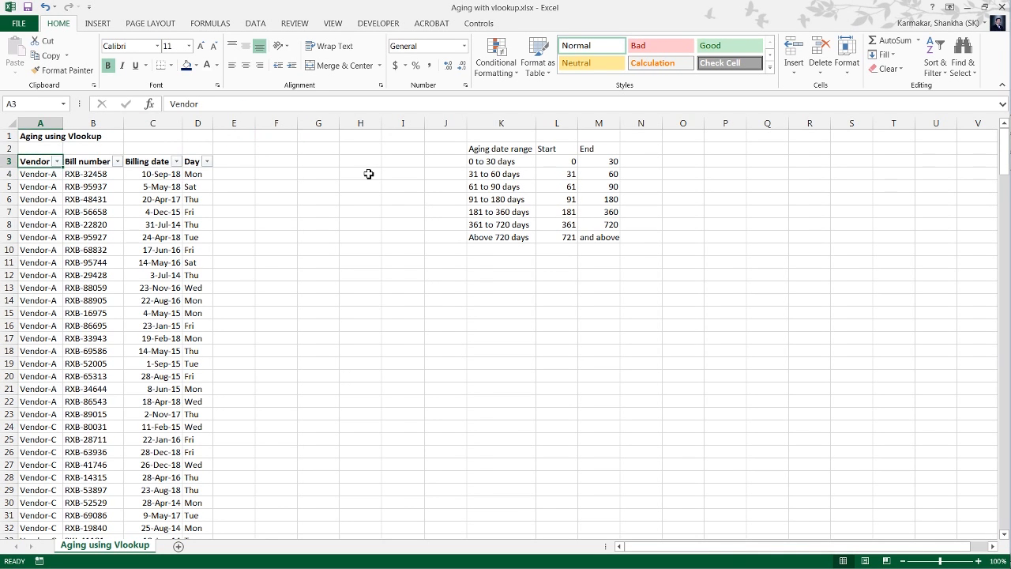
pyautogui.hotkey('alt', 'Down')
pyautogui.press('Down')
pyautogui.press('Down')
pyautogui.press('Down')
pyautogui.press('Down')
pyautogui.press('Down')
pyautogui.press('Down')
pyautogui.press('Down')
pyautogui.press('Down')
pyautogui.press('Down')
pyautogui.press('Down')
pyautogui.press('Down')
pyautogui.press('Down')
pyautogui.press('Down')
pyautogui.press('Down')
pyautogui.press('Down')
pyautogui.press('Down')
pyautogui.press('Down')
pyautogui.press('Down')
pyautogui.press('Down')
pyautogui.press('Down')
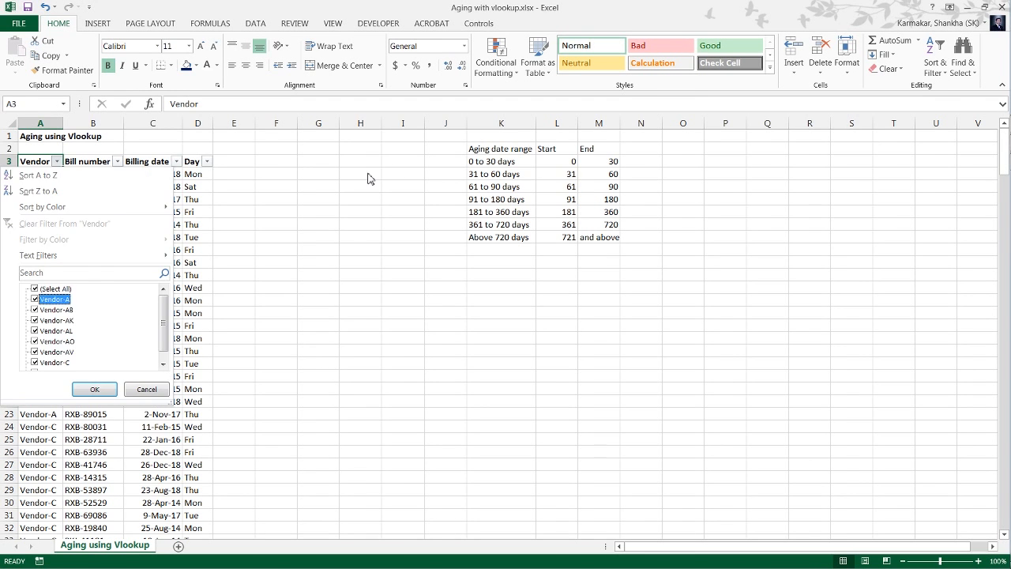
pyautogui.press('Escape')
pyautogui.press('Right')
pyautogui.hotkey('alt', 'Down')
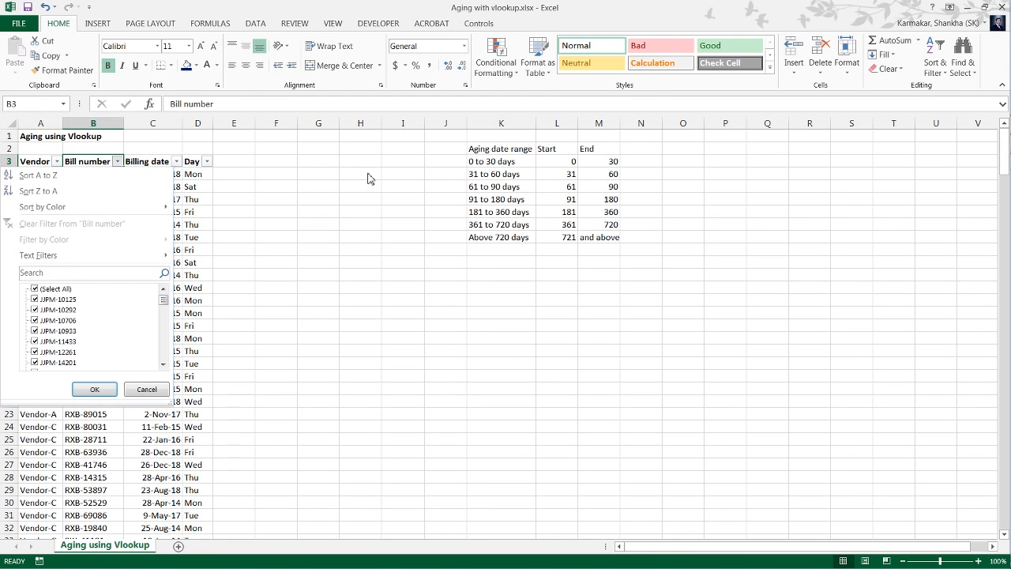
pyautogui.press('Down')
pyautogui.press('Down')
pyautogui.press('Down')
pyautogui.press('Down')
pyautogui.press('Down')
pyautogui.press('Down')
pyautogui.press('Down')
pyautogui.press('Down')
pyautogui.press('Down')
pyautogui.press('Down')
pyautogui.press('Escape')
# Examine the filter lists of the Billing date and Day columns for the years and weekdays they contain.
pyautogui.press('Right')
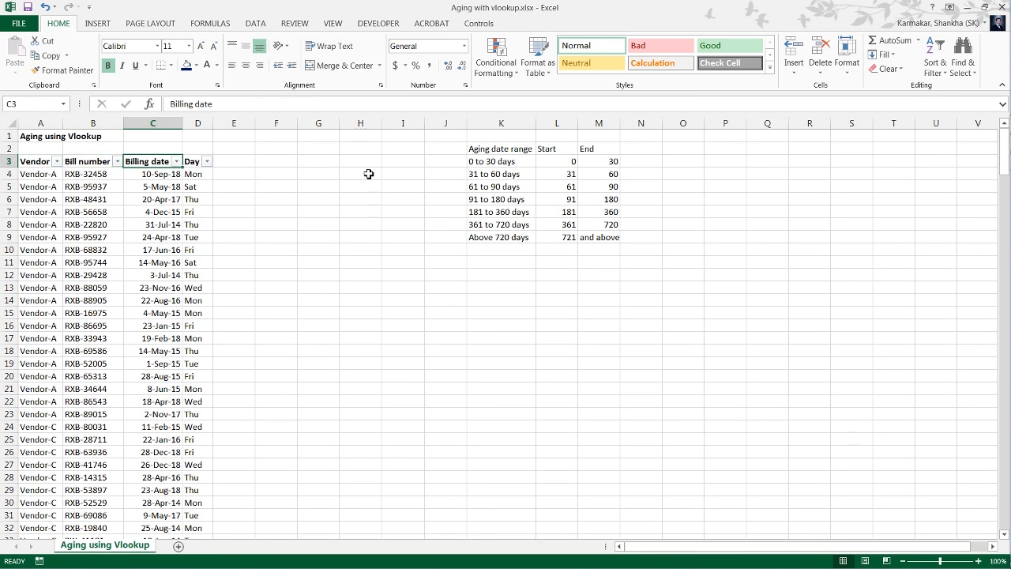
pyautogui.hotkey('alt', 'Down')
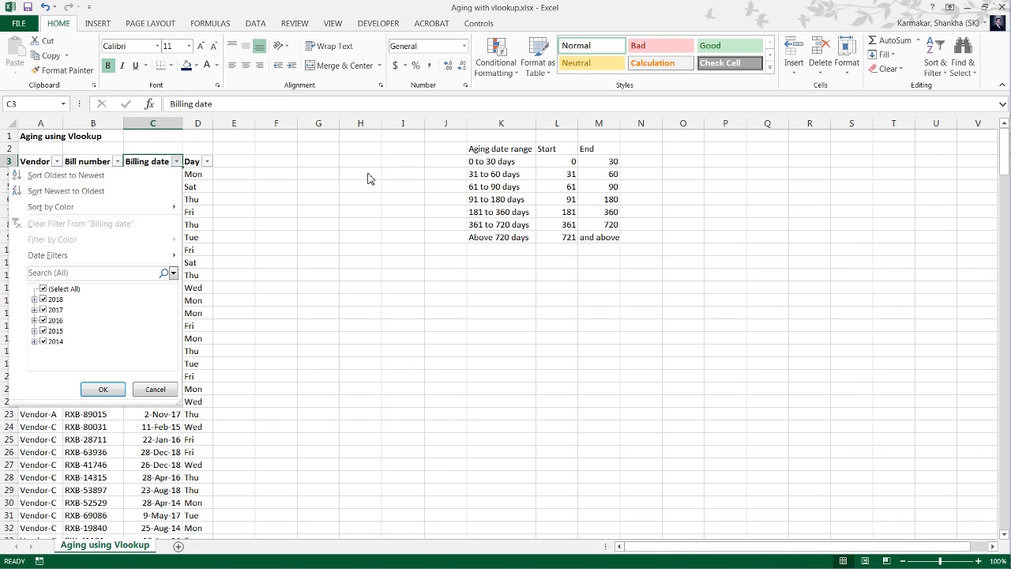
pyautogui.press('Escape')
pyautogui.hotkey('alt', 'Down')
pyautogui.press('Down')
pyautogui.press('Down')
pyautogui.press('Down')
pyautogui.press('Down')
pyautogui.press('Down')
pyautogui.press('Down')
pyautogui.press('Down')
pyautogui.press('Down')
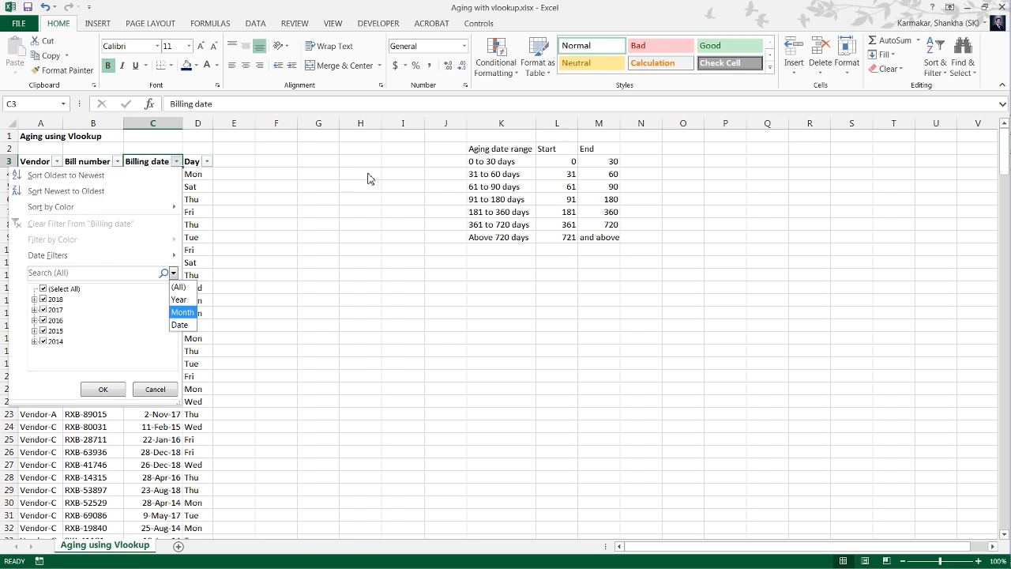
pyautogui.press('Escape')
pyautogui.press('Escape')
pyautogui.press('Right')
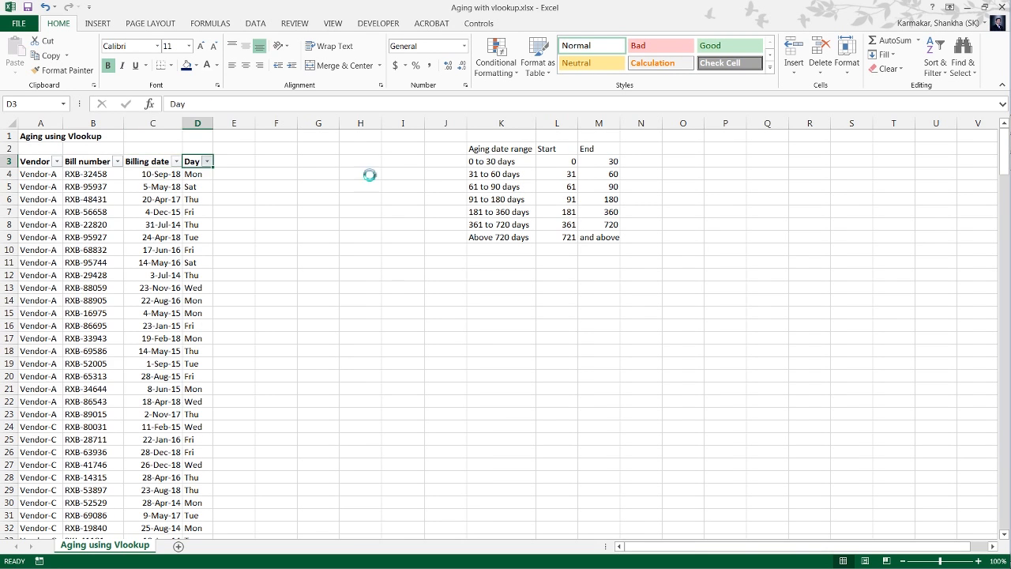
pyautogui.hotkey('alt', 'Down')
pyautogui.press('Down')
pyautogui.press('Down')
pyautogui.press('Down')
pyautogui.press('Down')
pyautogui.press('Down')
pyautogui.press('Down')
pyautogui.press('Down')
pyautogui.press('Down')
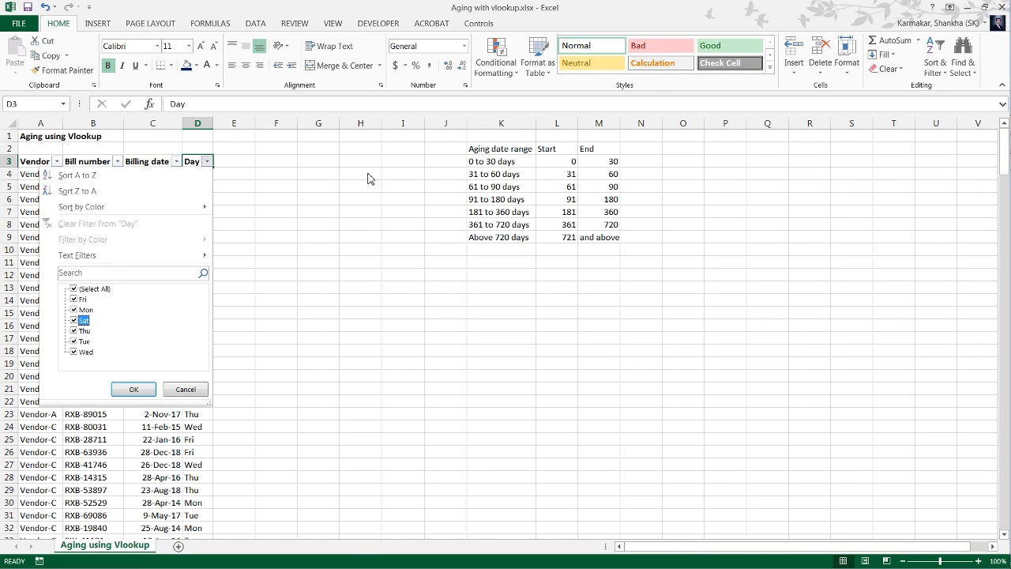
pyautogui.press('Escape')
# Examine the aging date range table in columns K to M, including its Start and End bounds.
pyautogui.press('Up')
pyautogui.press('Right')
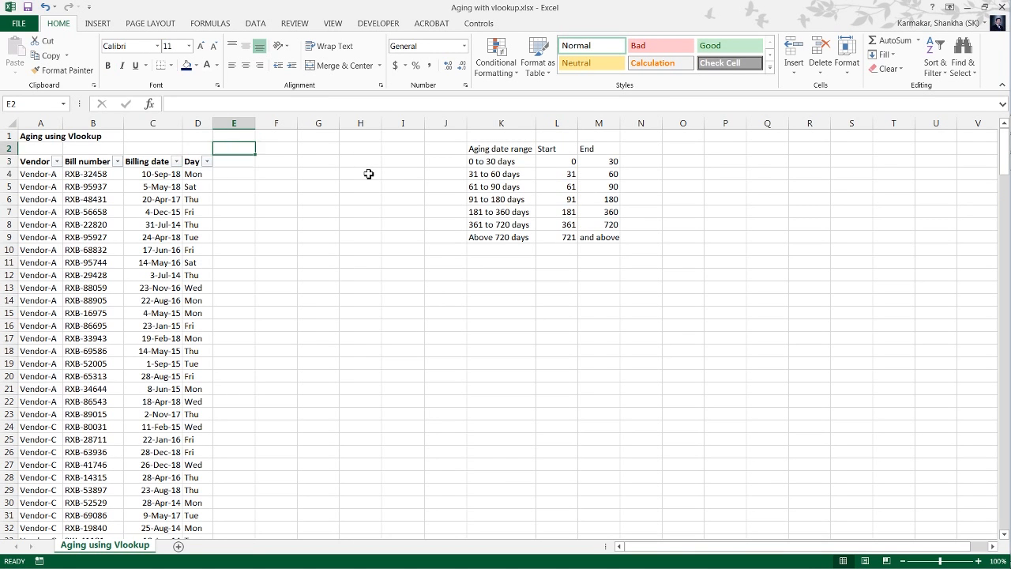
pyautogui.press('Down')
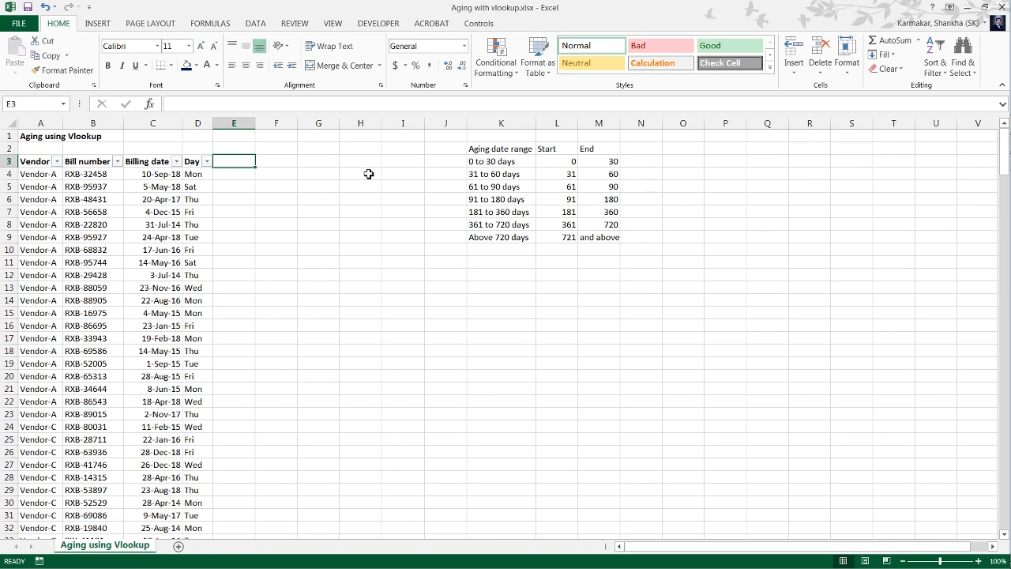
pyautogui.press('Right')
pyautogui.press('Right')
pyautogui.press('Right')
pyautogui.press('Right')
pyautogui.press('Right')
pyautogui.press('Right')
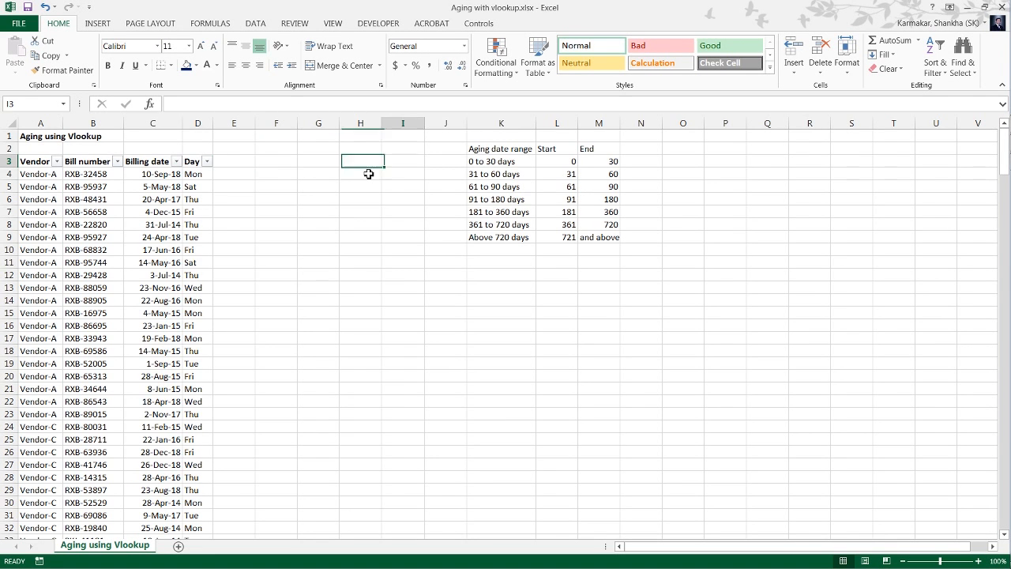
pyautogui.press('Up')
pyautogui.press('Down')
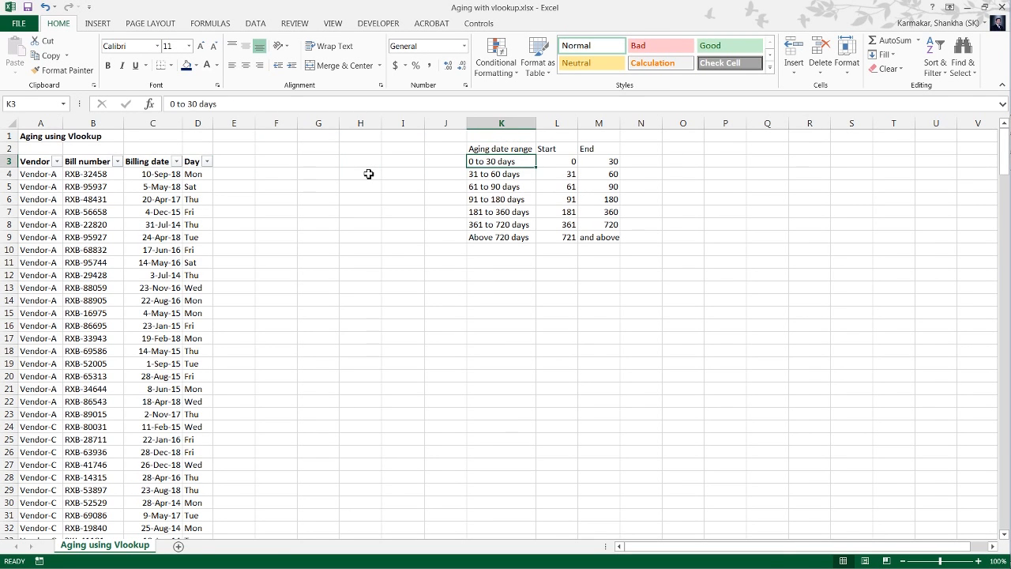
pyautogui.hotkey('shift', 'Down')
pyautogui.hotkey('shift', 'Down')
pyautogui.hotkey('shift', 'Down')
pyautogui.hotkey('shift', 'Down')
pyautogui.hotkey('shift', 'Down')
pyautogui.hotkey('shift', 'Down')
pyautogui.hotkey('shift', 'Down')
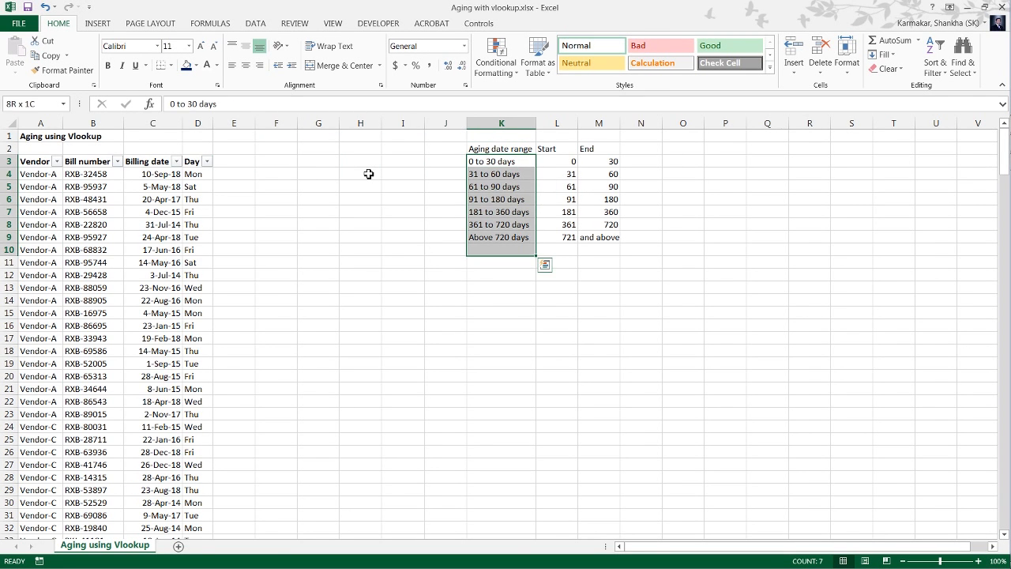
pyautogui.hotkey('shift', 'Up')
pyautogui.hotkey('shift', 'Right')
pyautogui.hotkey('shift', 'Right')
pyautogui.press('Up')
pyautogui.press('Down')
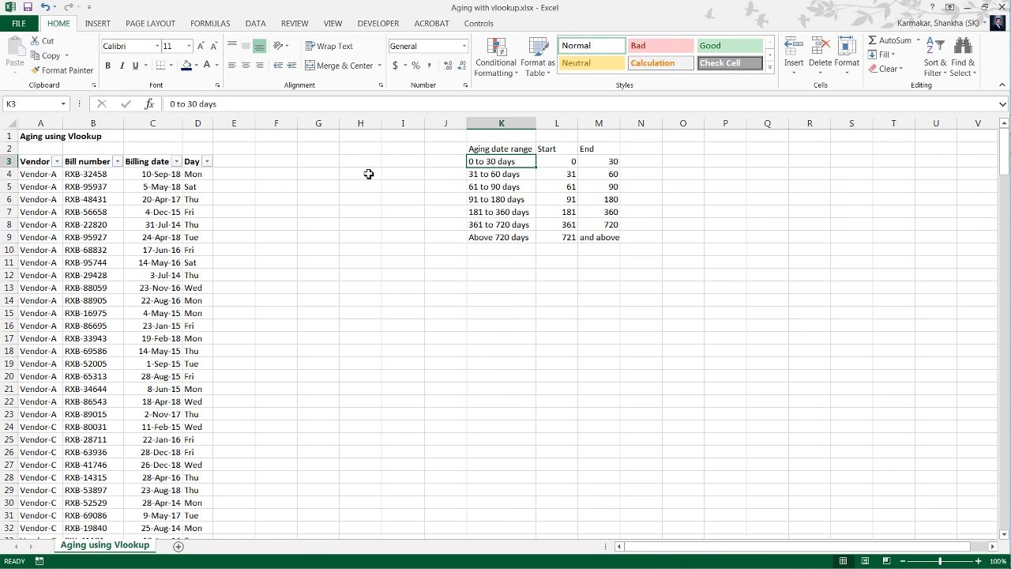
# Read through the aging range labels in column K from 31 to 60 days down to Above 720 days.
pyautogui.press('Down')
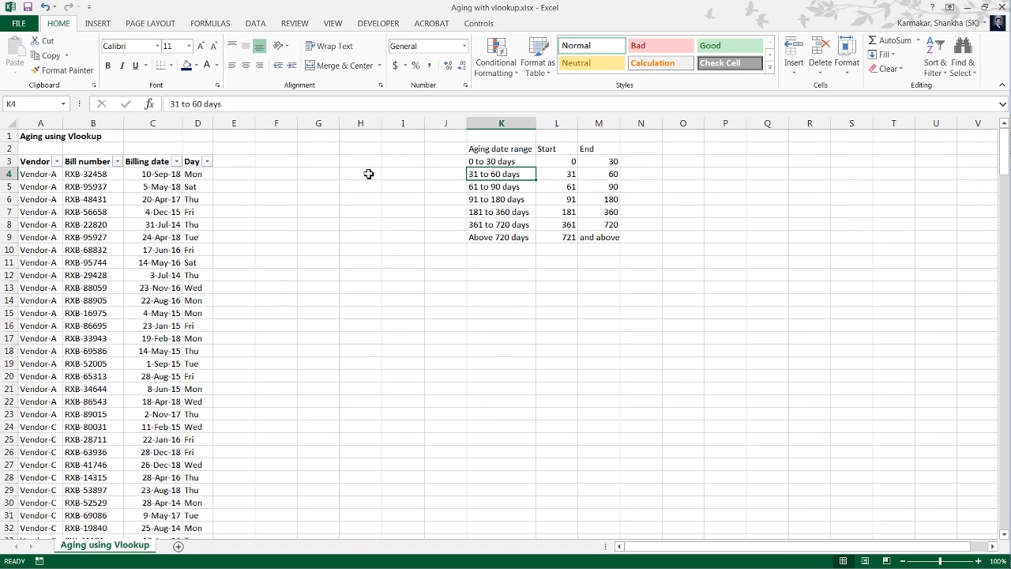
pyautogui.press('Down')
pyautogui.press('Down')
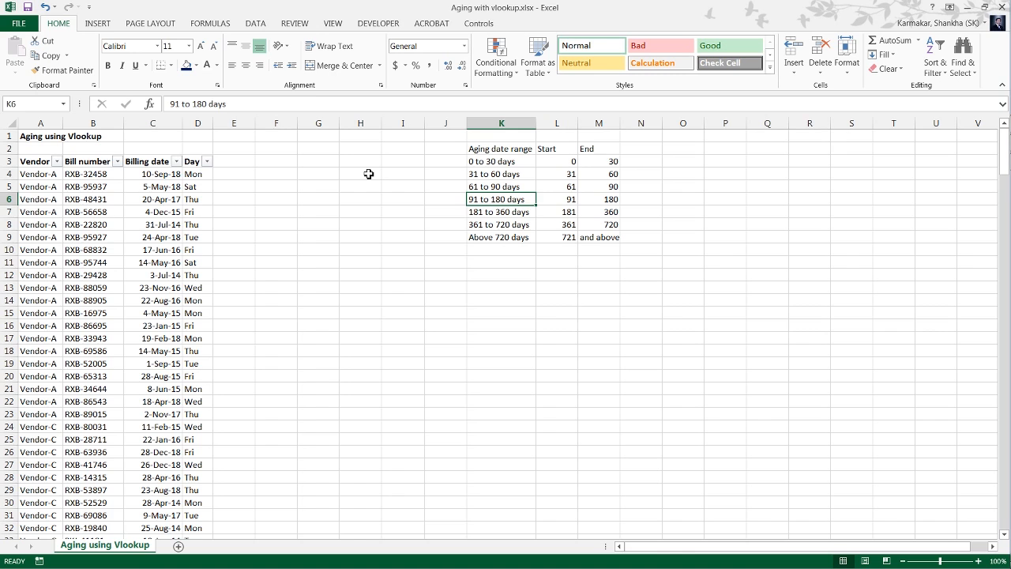
pyautogui.press('Down')
pyautogui.press('Down')
pyautogui.press('Down')
pyautogui.press('Left')
pyautogui.press('Left')
pyautogui.press('Left')
pyautogui.press('Left')
pyautogui.press('Left')
pyautogui.press('Left')
pyautogui.press('Left')
pyautogui.press('Left')
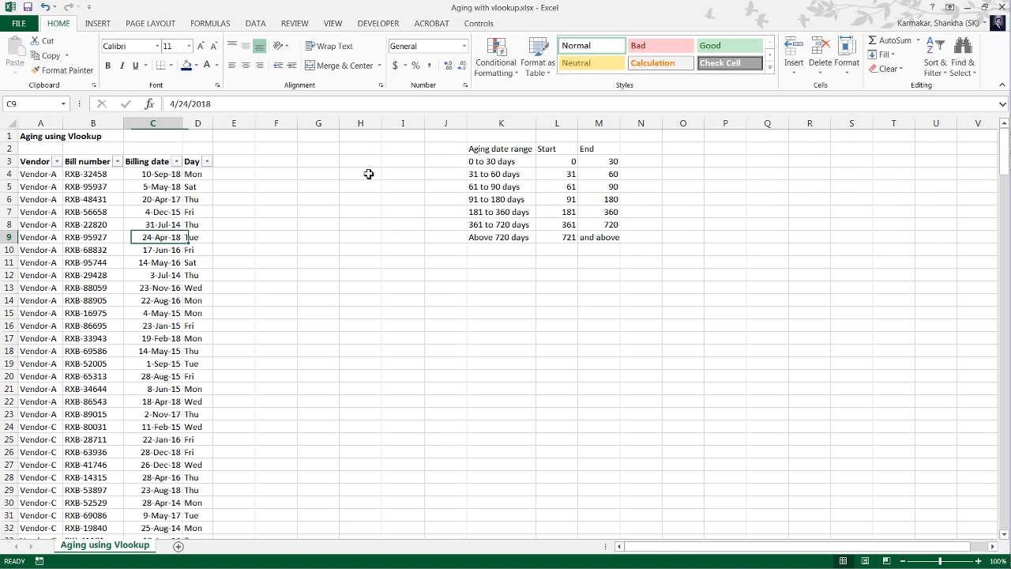
pyautogui.press('Up')
pyautogui.press('Up')
pyautogui.press('Up')
pyautogui.press('Up')
pyautogui.press('Up')
pyautogui.press('Right')
pyautogui.press('Right')
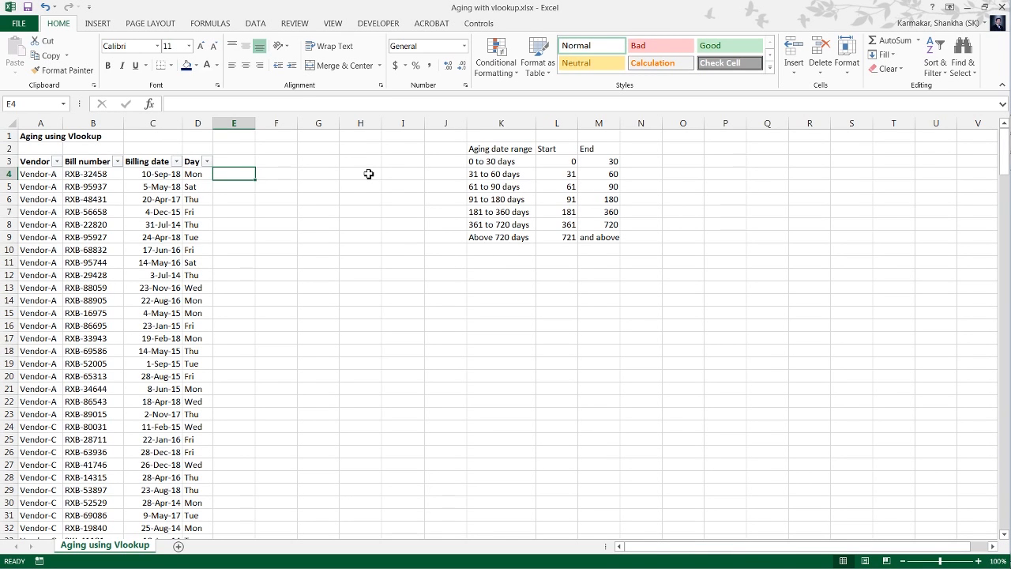
# Enter the label "Aging date" in cell D1 above the bill data.
pyautogui.press('Up')
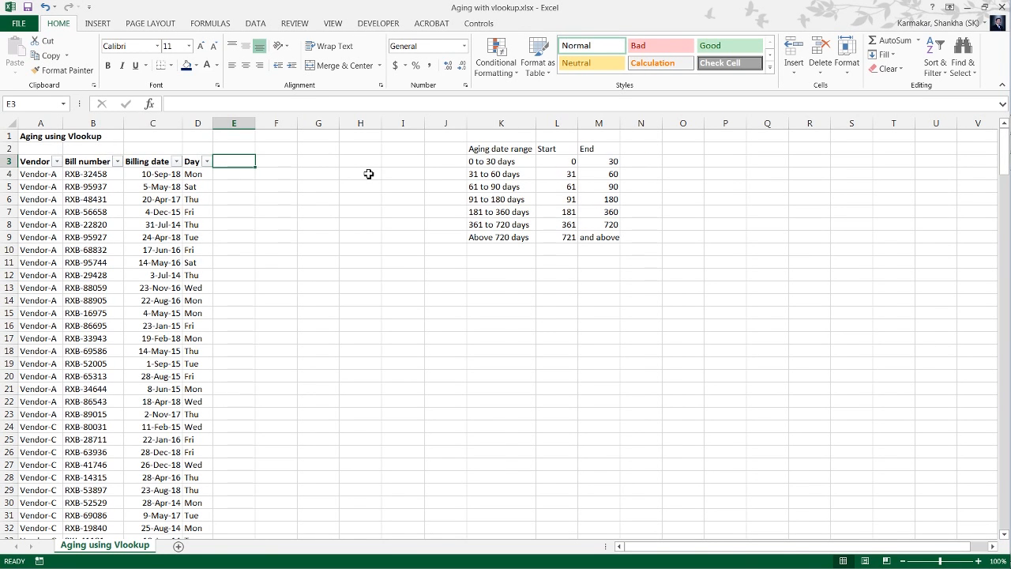
pyautogui.press('Up')
pyautogui.press('Up')
pyautogui.press('Left')
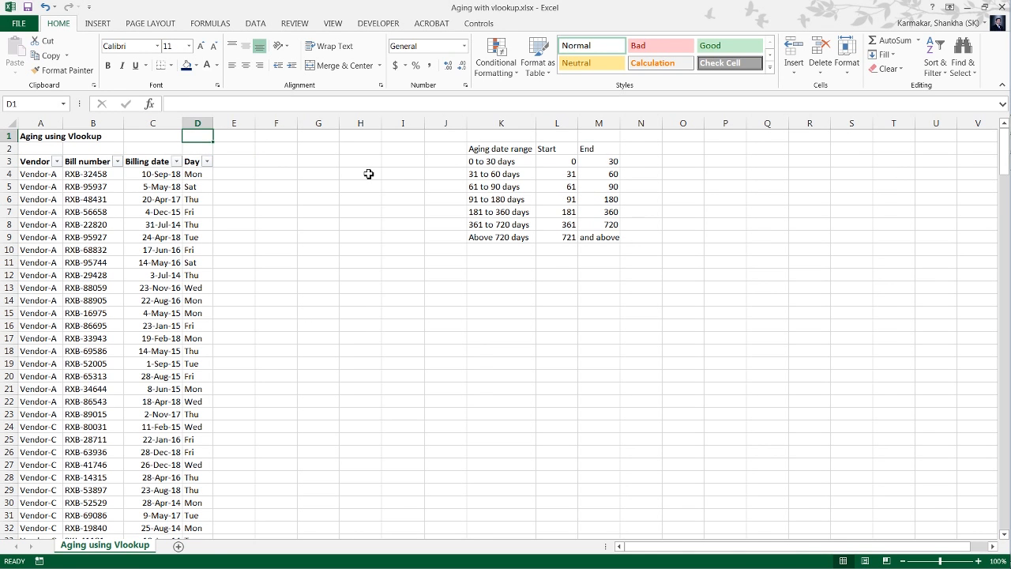
pyautogui.write('AG')
pyautogui.press('BackSpace')
pyautogui.write('g')
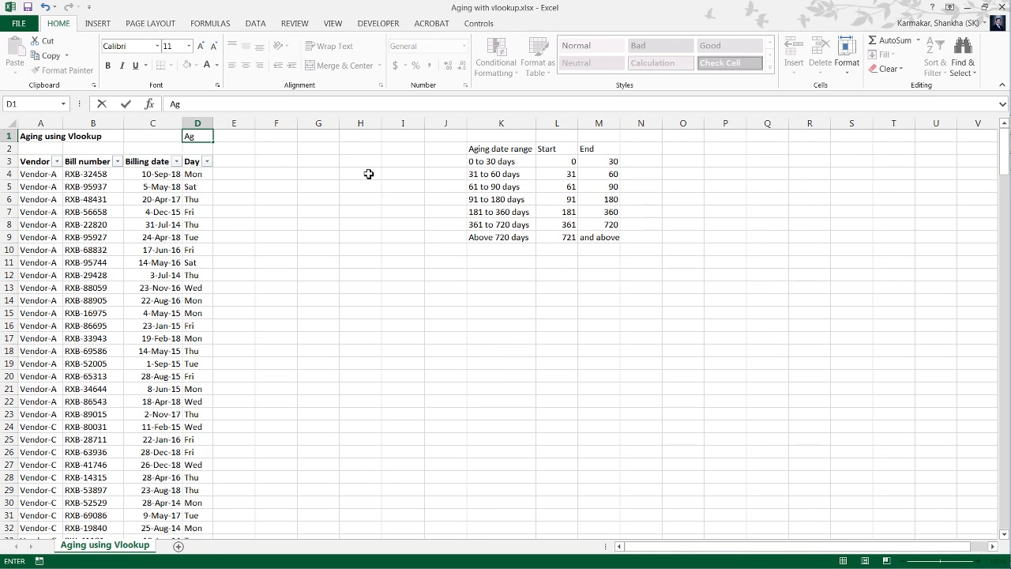
pyautogui.write('ing date')
pyautogui.press('Tab')
# Enter the date 9/9/2018 in cell E1 and format it as day-month-year.
pyautogui.write('9/9/2018')
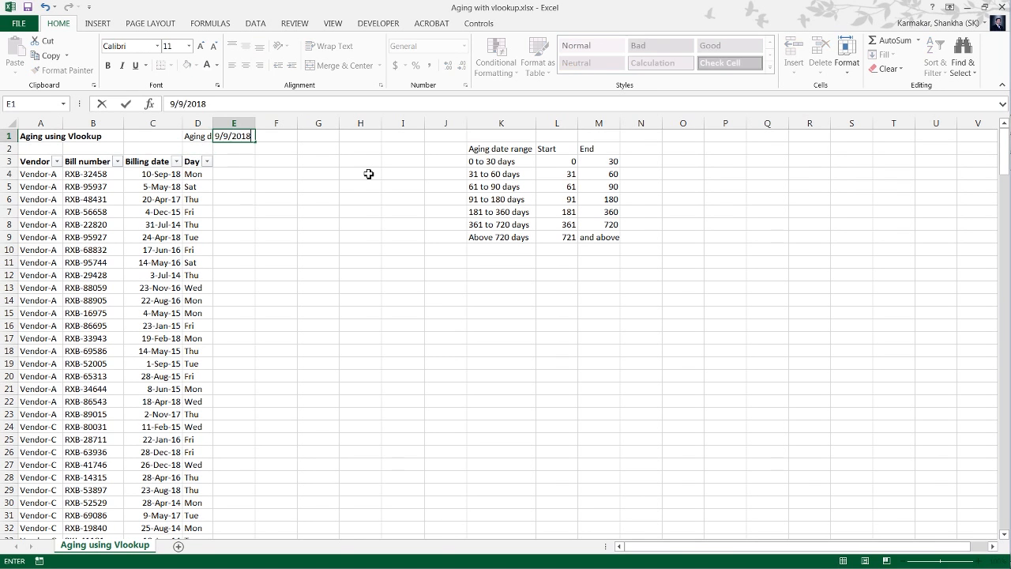
pyautogui.press('Return')
pyautogui.press('Up')
pyautogui.hotkey('ctrl', 'shift', '3')
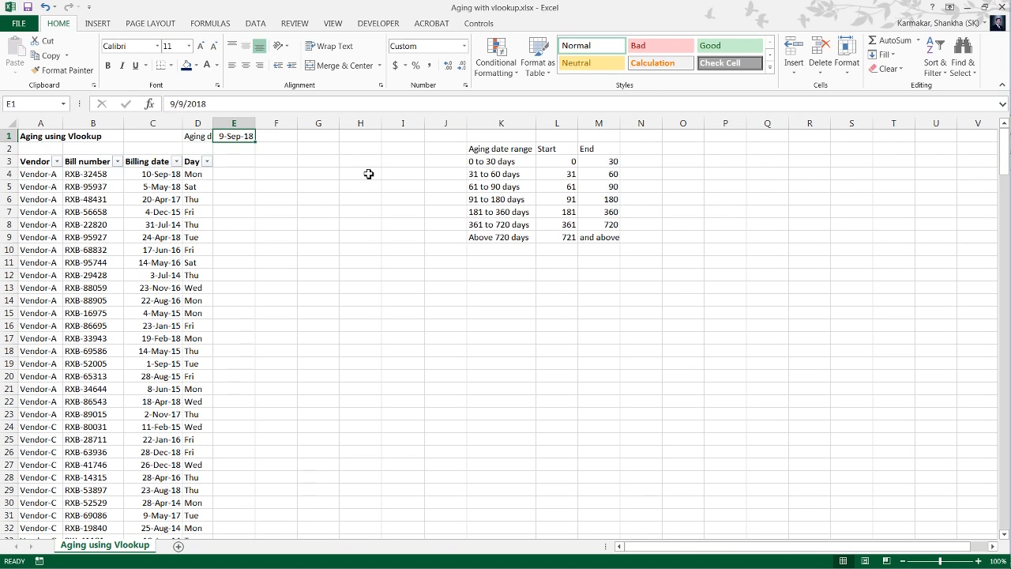
# Calculate the age in days in cell E4 with =$E$1-C4, keeping the aging date reference absolute.
pyautogui.press('Down')
pyautogui.press('Down')
pyautogui.press('Down')
pyautogui.write('=')
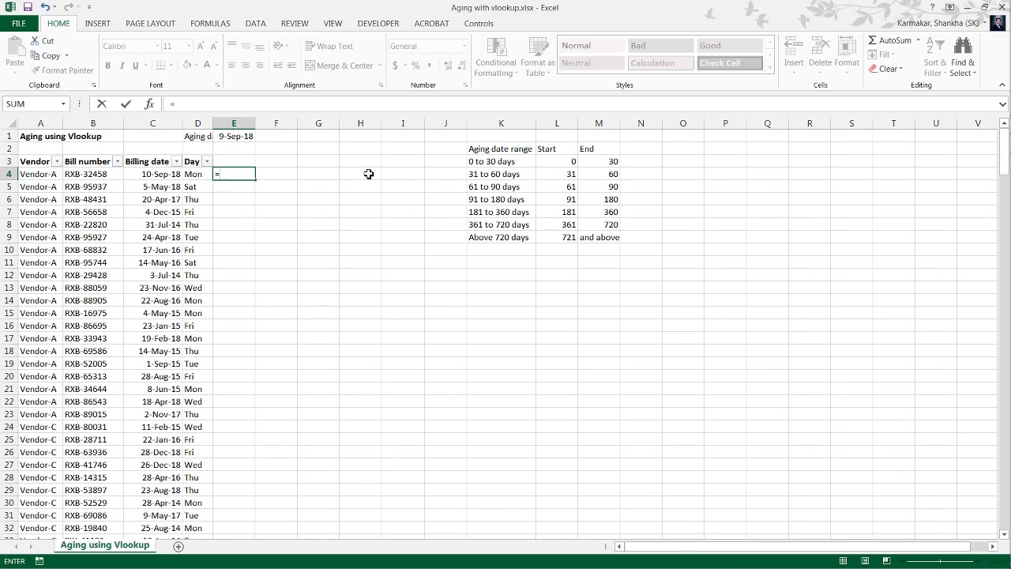
pyautogui.press('Up')
pyautogui.press('Up')
pyautogui.press('Up')
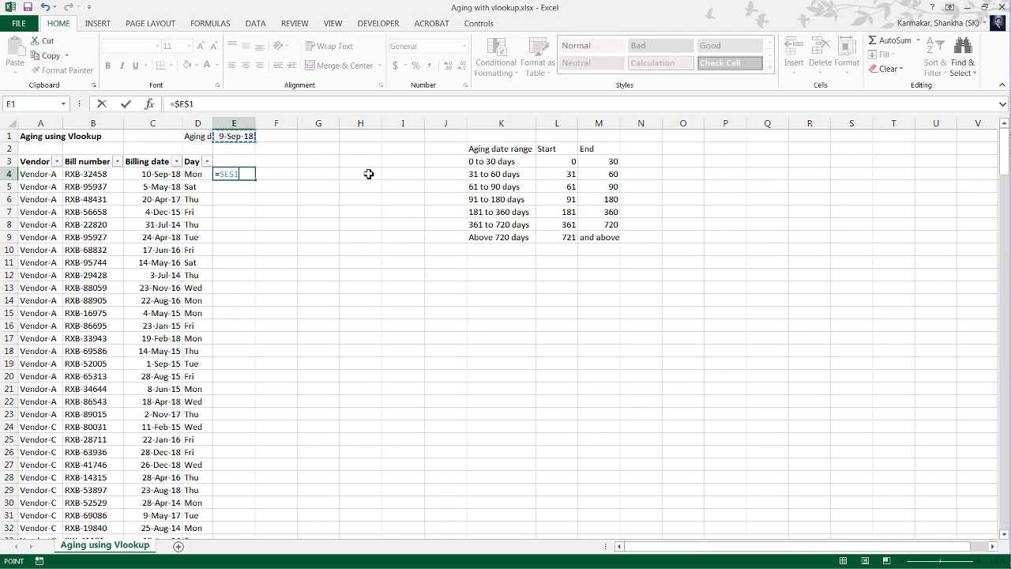
pyautogui.press('Left')
pyautogui.press('Right')
pyautogui.press('F4')
pyautogui.write('-')
pyautogui.press('Left')
pyautogui.press('Left')
pyautogui.press('Return')
# Enter the header "Day" in cell E3 above the age calculation.
pyautogui.press('Up')
pyautogui.press('Up')
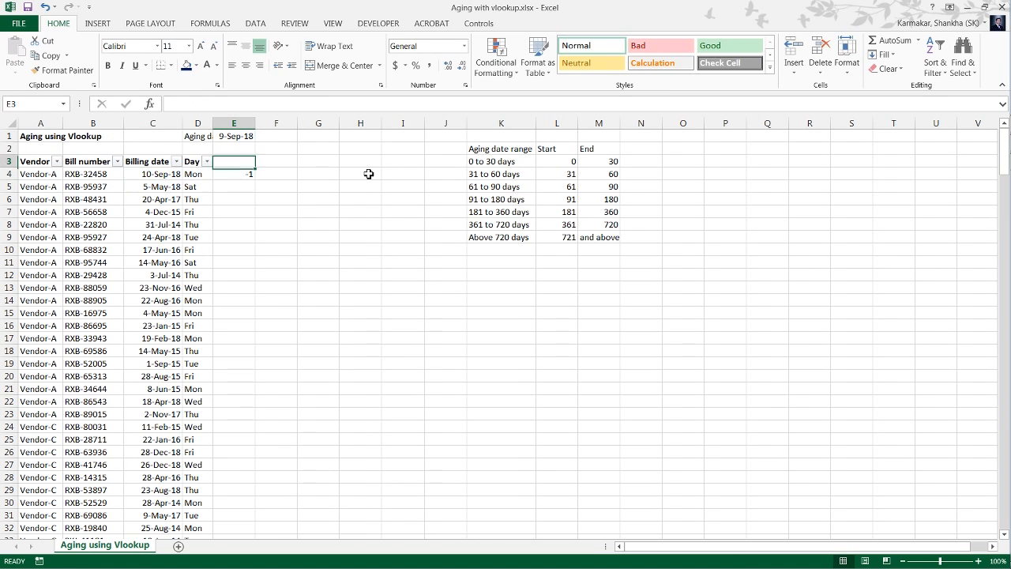
pyautogui.write('Da')
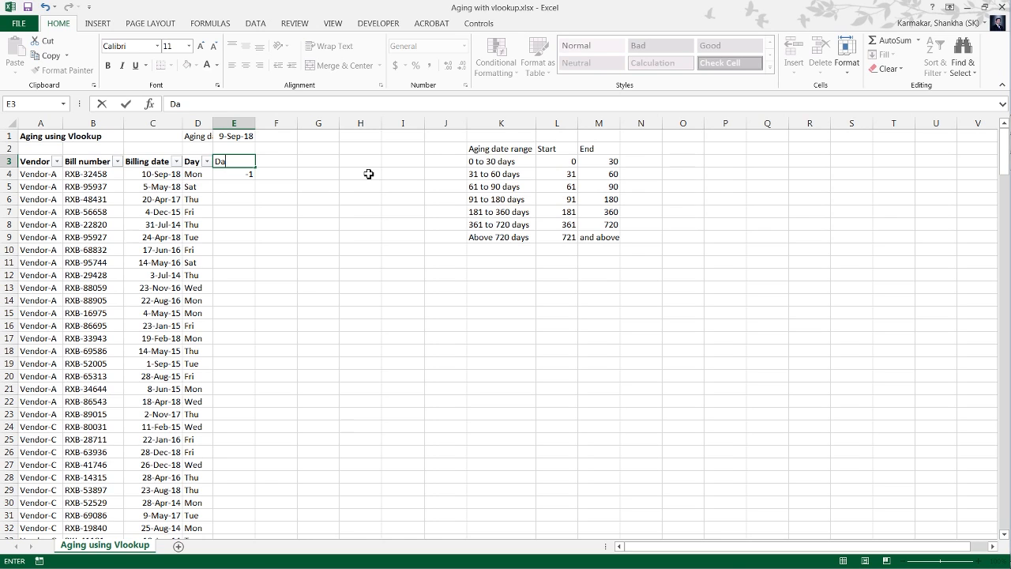
pyautogui.write('y')
pyautogui.press('Return')
# Copy the age formula in column E down to the last data row, 272.
pyautogui.press('Left')
pyautogui.hotkey('ctrl', 'Down')
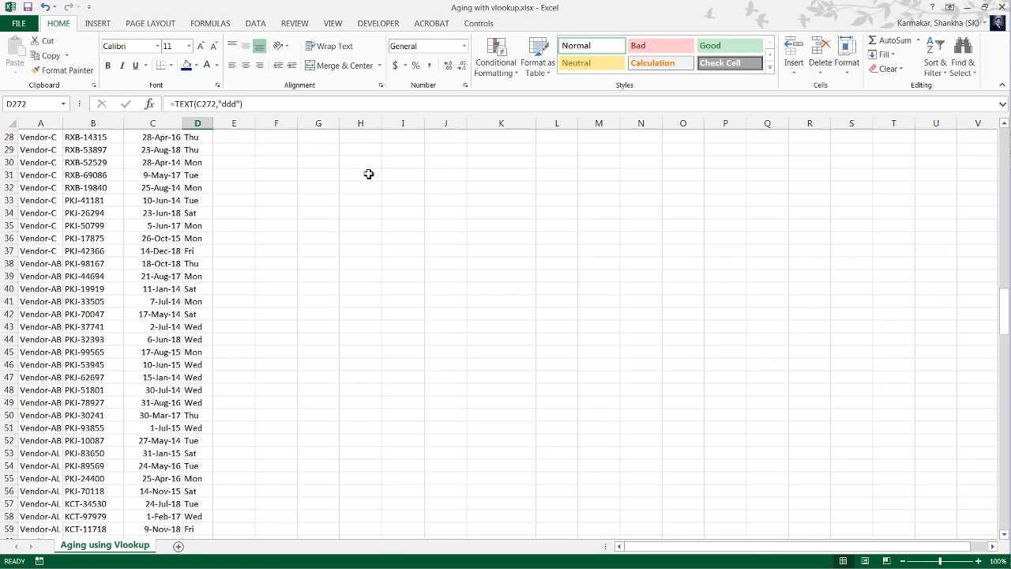
pyautogui.press('Right')
pyautogui.hotkey('ctrl', 'shift', 'Up')
pyautogui.hotkey('ctrl', 'v')
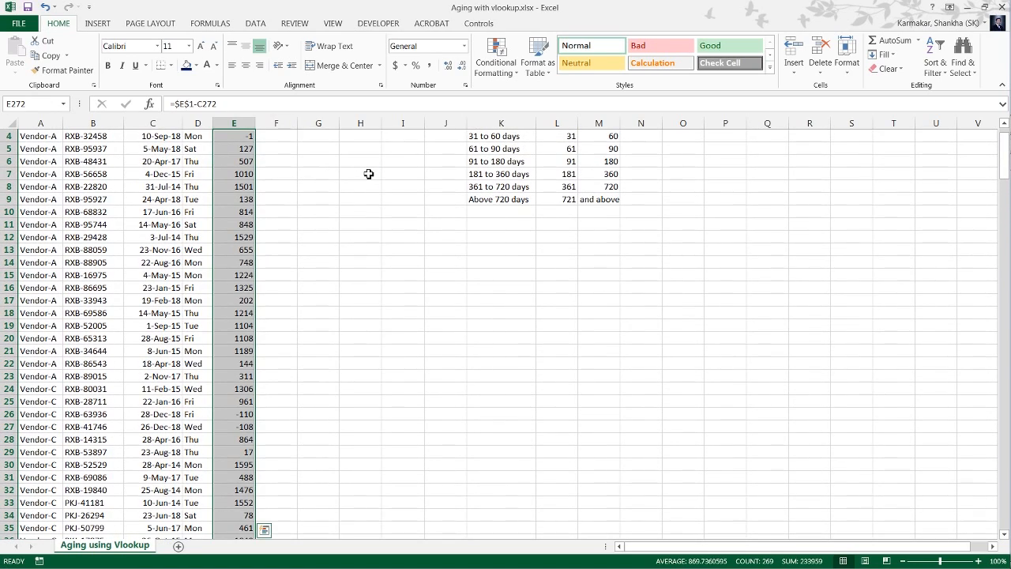
pyautogui.hotkey('ctrl', 'q')
pyautogui.press('Escape')
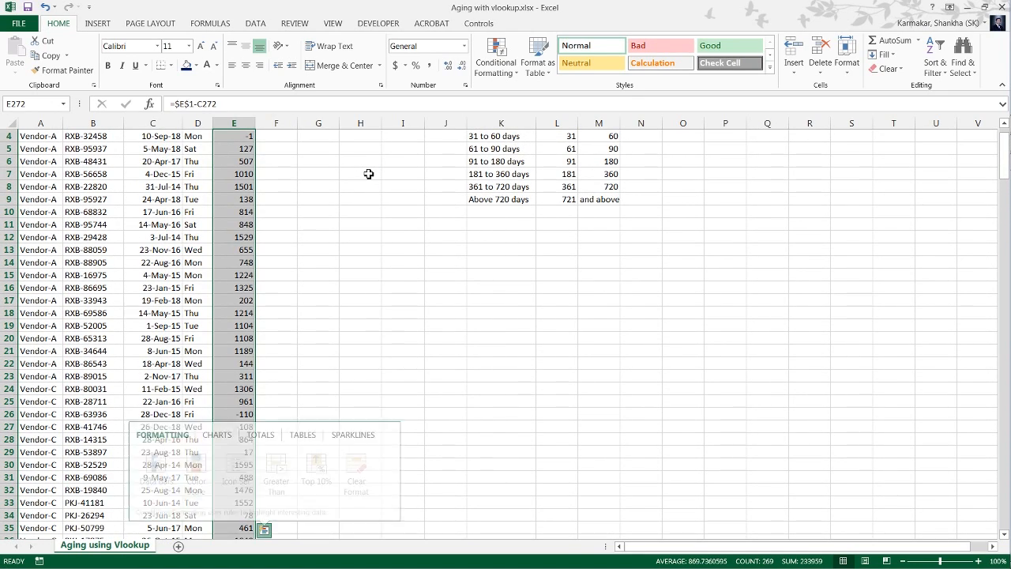
# Reapply the AutoFilter to A3:E272 so that it includes the new Day column.
pyautogui.hotkey('ctrl', 'Up')
pyautogui.hotkey('ctrl', 'Up')
pyautogui.press('Down')
pyautogui.press('Down')
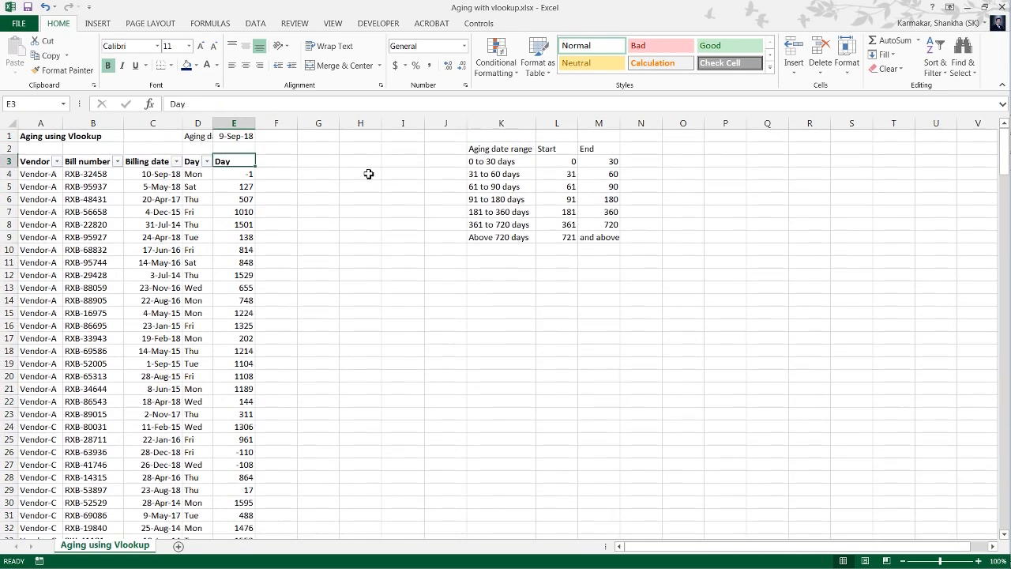
pyautogui.hotkey('ctrl', 'shift', 'Left')
pyautogui.hotkey('ctrl', 'shift', 'Down')
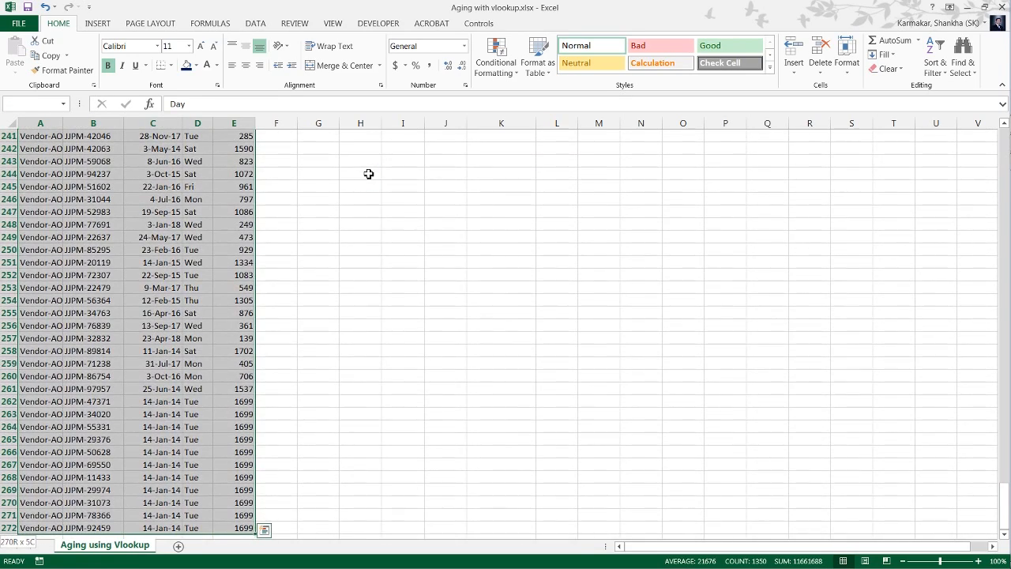
pyautogui.hotkey('shift', 'BackSpace')
pyautogui.hotkey('ctrl', 'shift', 'l')
# Examine the values listed in the filter of the Day column in E3, including the negative ages.
pyautogui.hotkey('alt', 'Down')
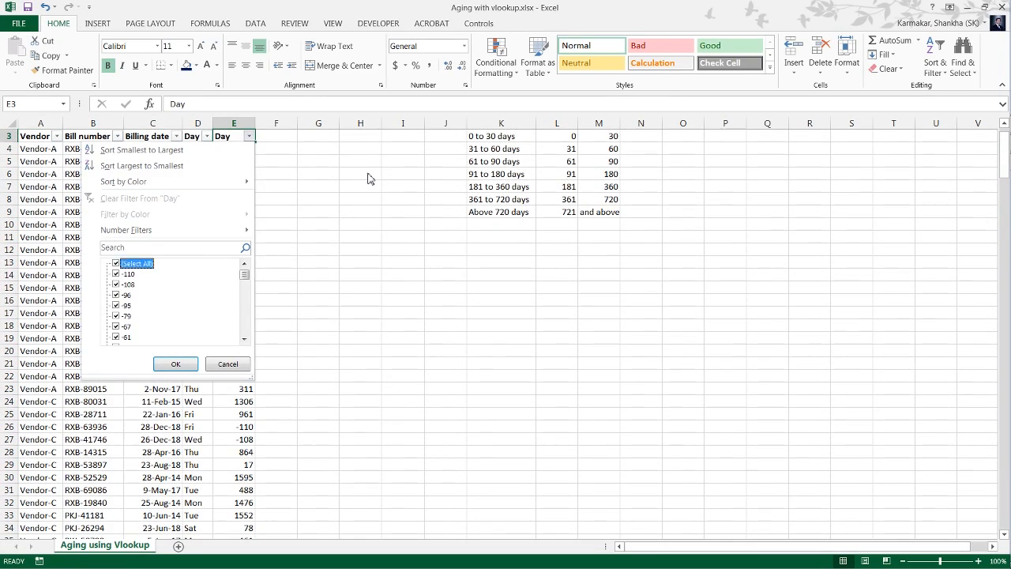
pyautogui.press('Down')
pyautogui.press('Down')
pyautogui.press('Down')
pyautogui.press('Down')
pyautogui.press('Down')
pyautogui.press('Down')
pyautogui.press('Down')
pyautogui.press('Down')
pyautogui.press('Down')
pyautogui.press('Down')
pyautogui.press('Down')
pyautogui.press('Down')
pyautogui.press('Down')
pyautogui.press('Down')
pyautogui.press('Down')
pyautogui.press('Down')
pyautogui.press('Down')
pyautogui.press('Down')
pyautogui.press('Down')
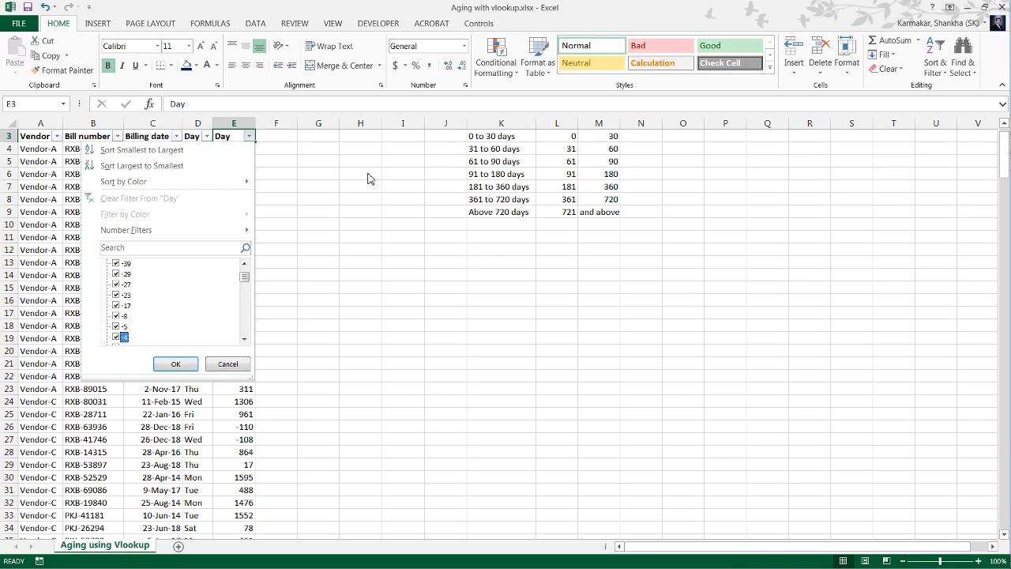
pyautogui.press('Down')
pyautogui.press('Down')
pyautogui.press('Down')
pyautogui.press('Down')
pyautogui.press('Down')
pyautogui.press('Down')
pyautogui.press('Escape')
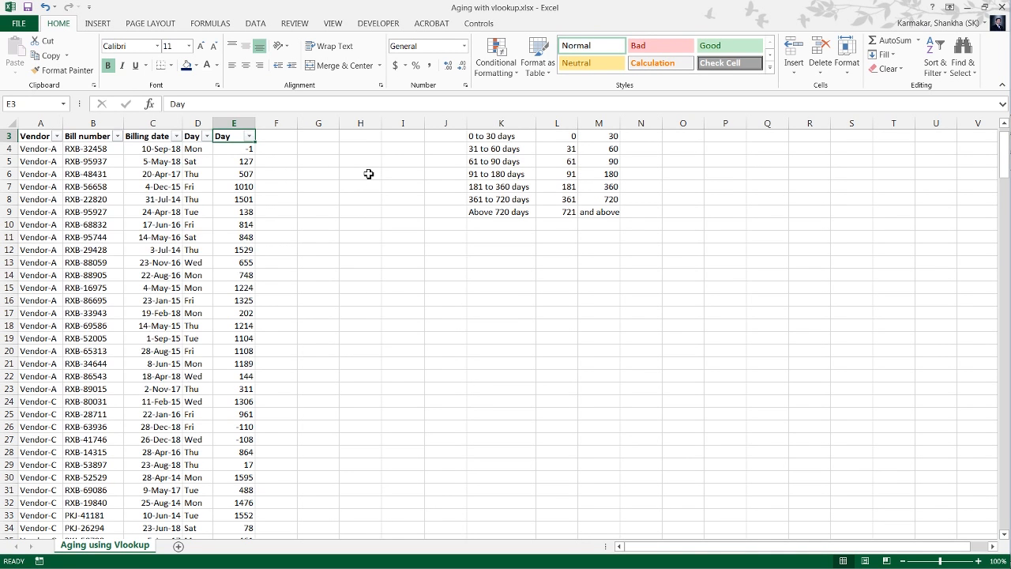
# Review the first data rows, the aging date in E1 and the age formula in column E.
pyautogui.press('Down')
pyautogui.press('Left')
pyautogui.press('Left')
pyautogui.press('Left')
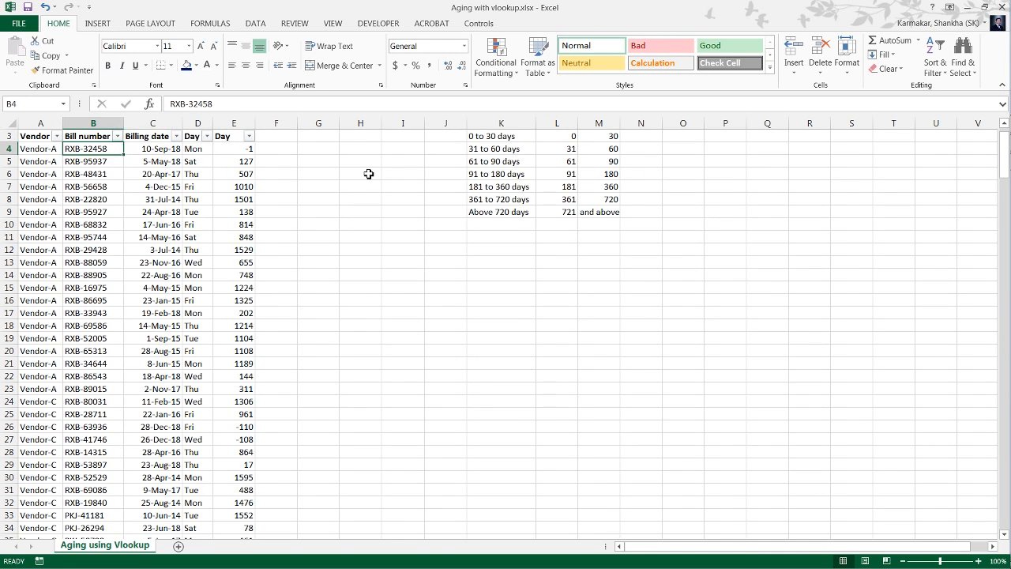
pyautogui.press('Up')
pyautogui.press('Right')
pyautogui.scroll(1, 369, 174)
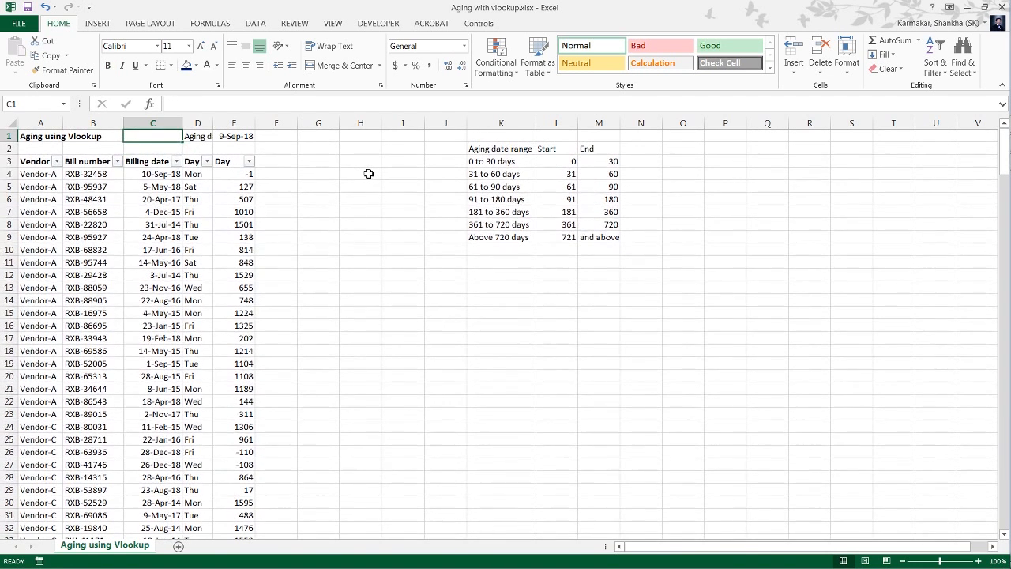
pyautogui.press('Down')
pyautogui.press('Right')
pyautogui.press('Down')
pyautogui.press('Down')
pyautogui.press('Down')
pyautogui.press('Down')
pyautogui.press('Down')
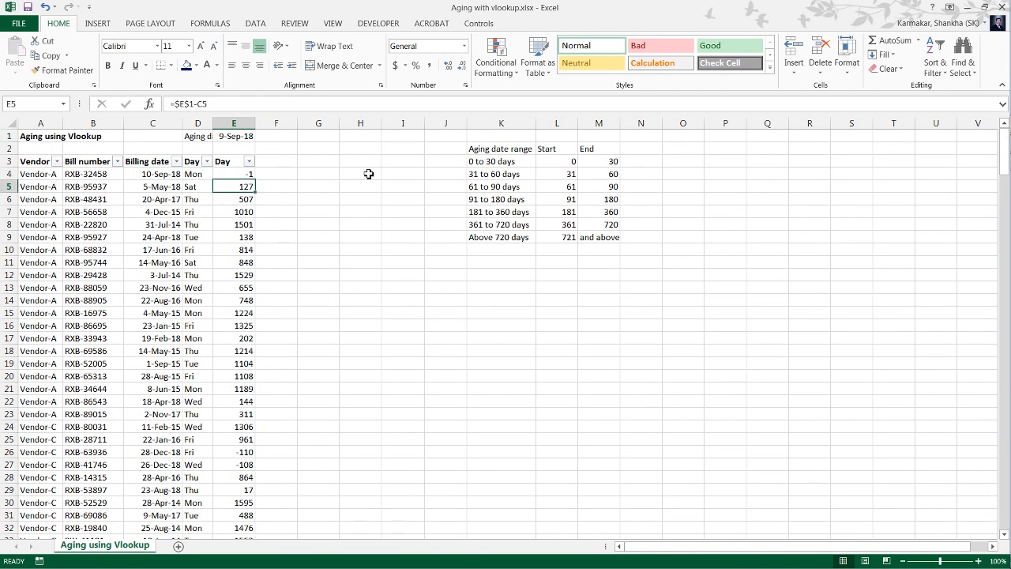
pyautogui.press('Up')
pyautogui.press('Up')
pyautogui.press('Up')
# Enter the header "Aging bracket" in cell F3.
pyautogui.press('Up')
pyautogui.press('Up')
pyautogui.press('Up')
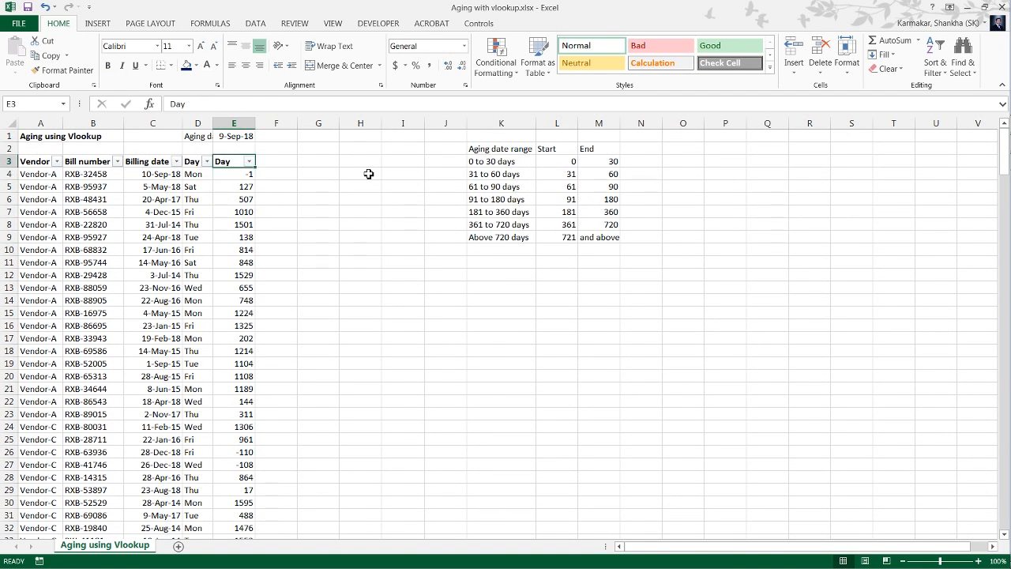
pyautogui.press('Right')
pyautogui.press('Down')
pyautogui.press('Up')
pyautogui.press('Right')
pyautogui.press('Down')
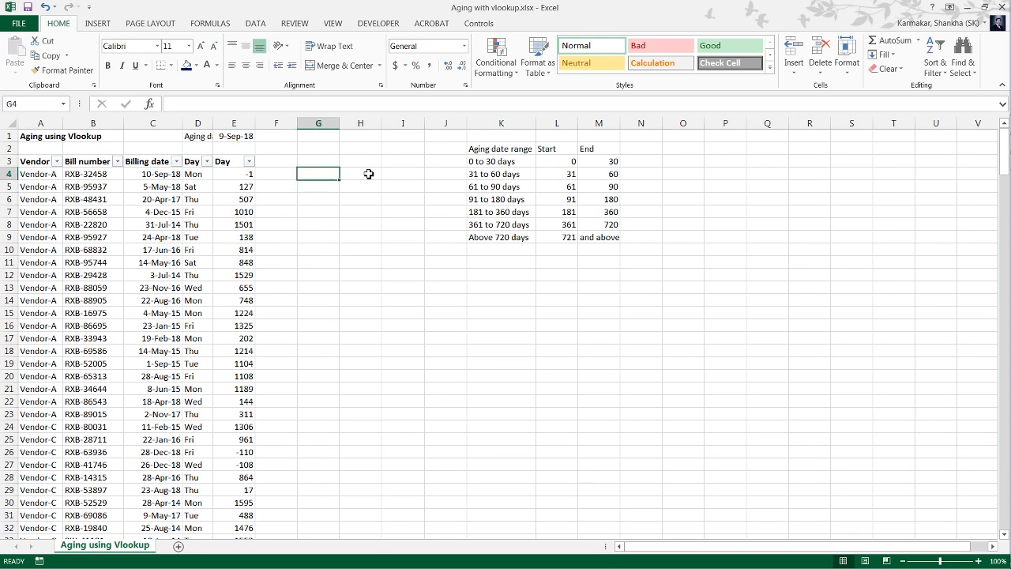
pyautogui.press('Left')
pyautogui.press('Up')
pyautogui.write('Aging')
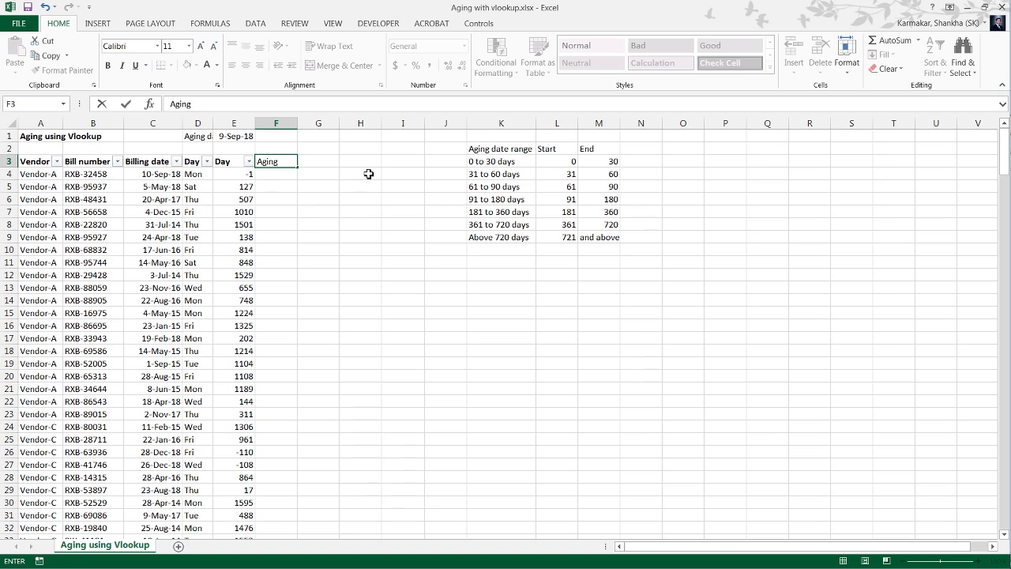
pyautogui.write(' bracket')
pyautogui.press('Return')
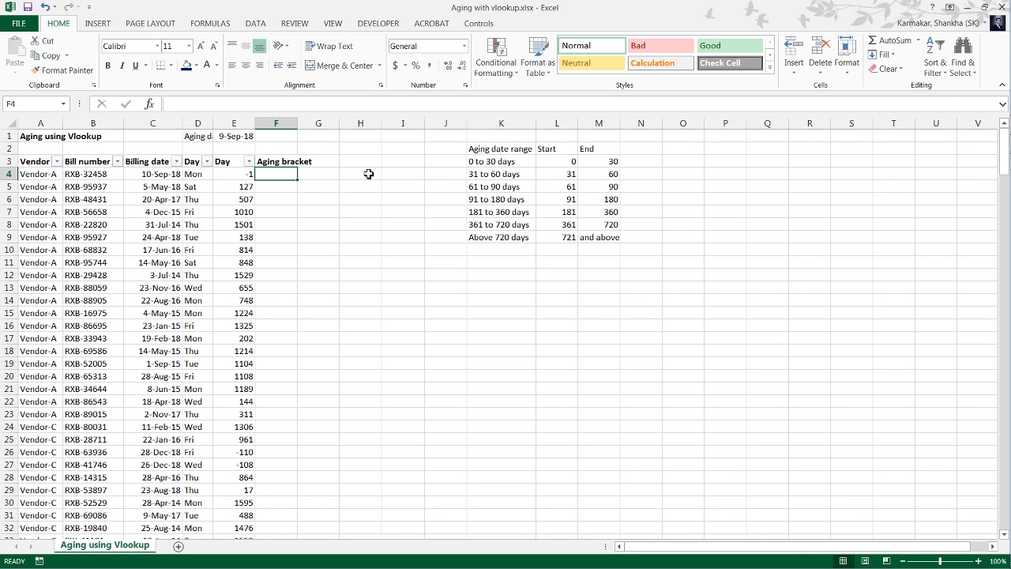
# Begin an IF formula in F4 with an AND test for E4>=0 and E4<=30.
pyautogui.write('=')
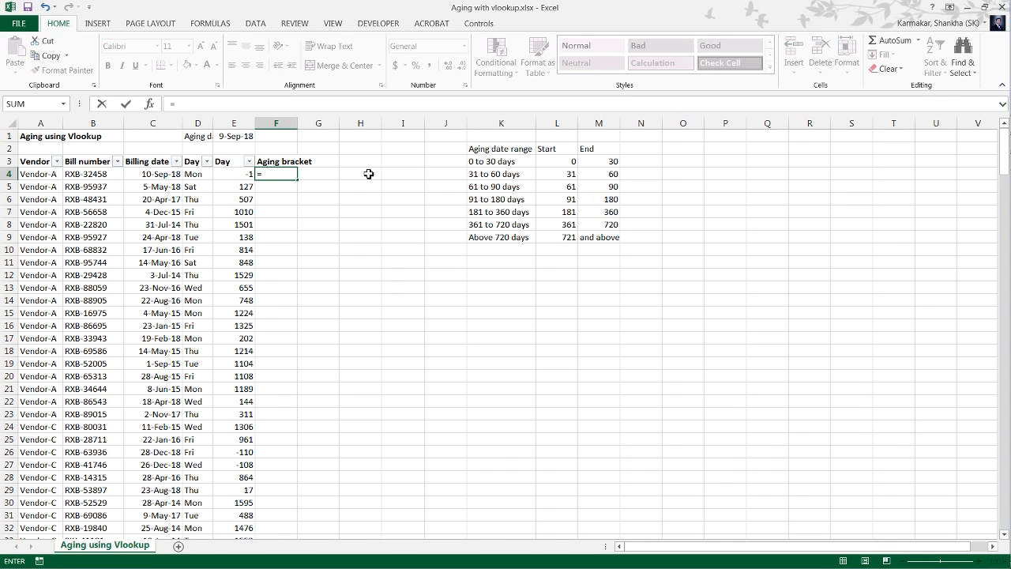
pyautogui.write('if(')
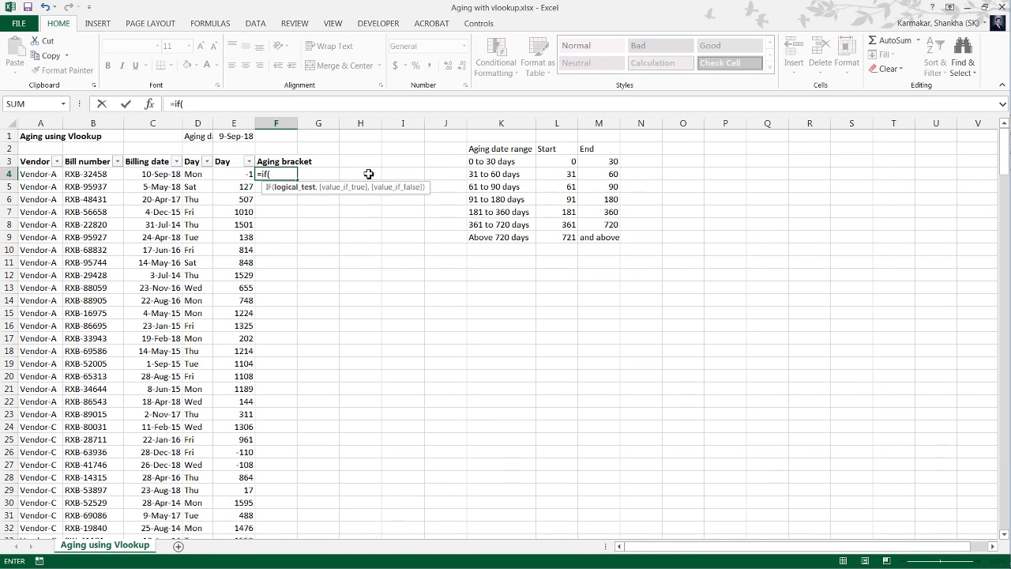
pyautogui.press('Left')
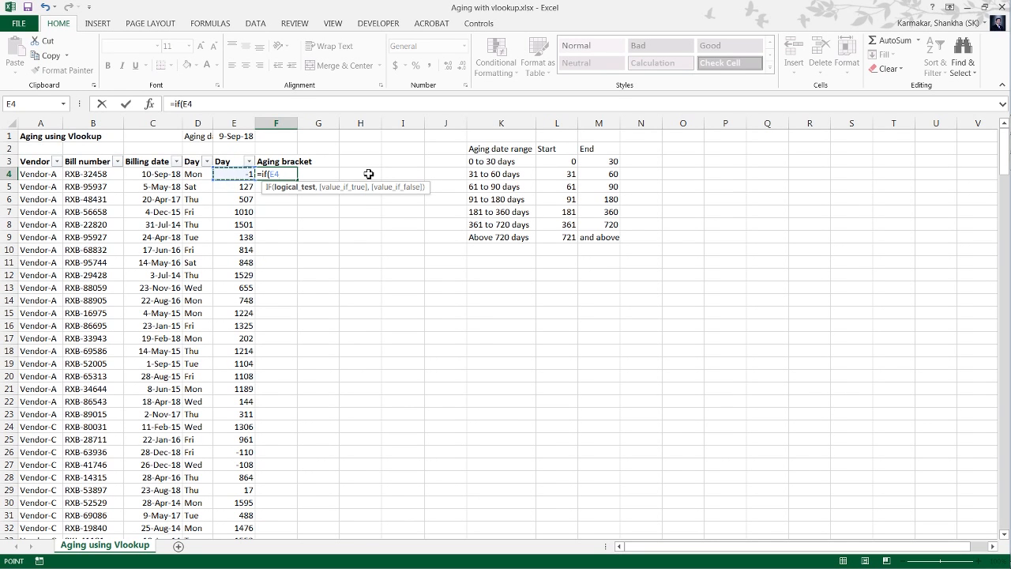
pyautogui.press('BackSpace')
pyautogui.press('BackSpace')
pyautogui.write('a')
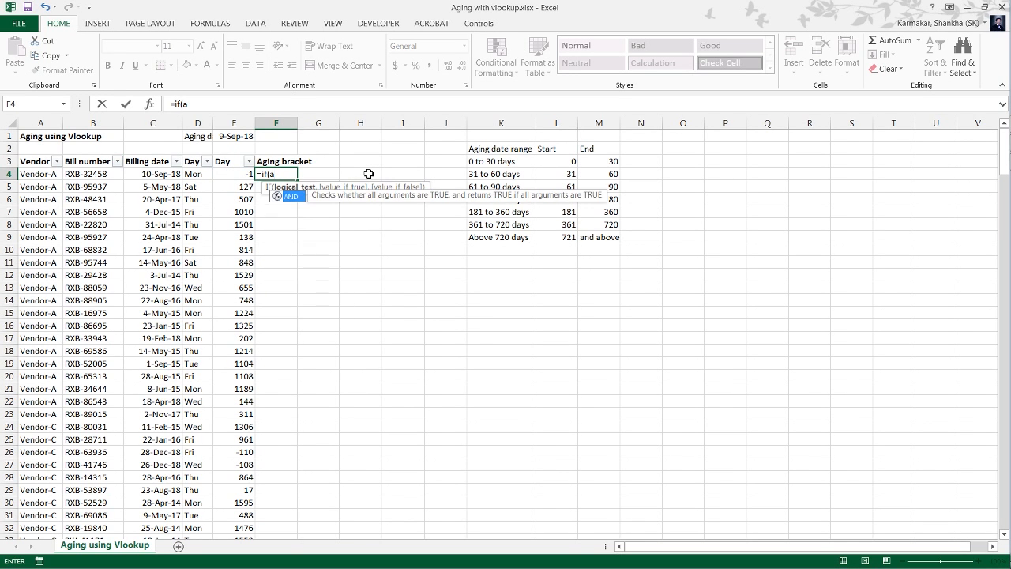
pyautogui.write('nd(')
pyautogui.press('Left')
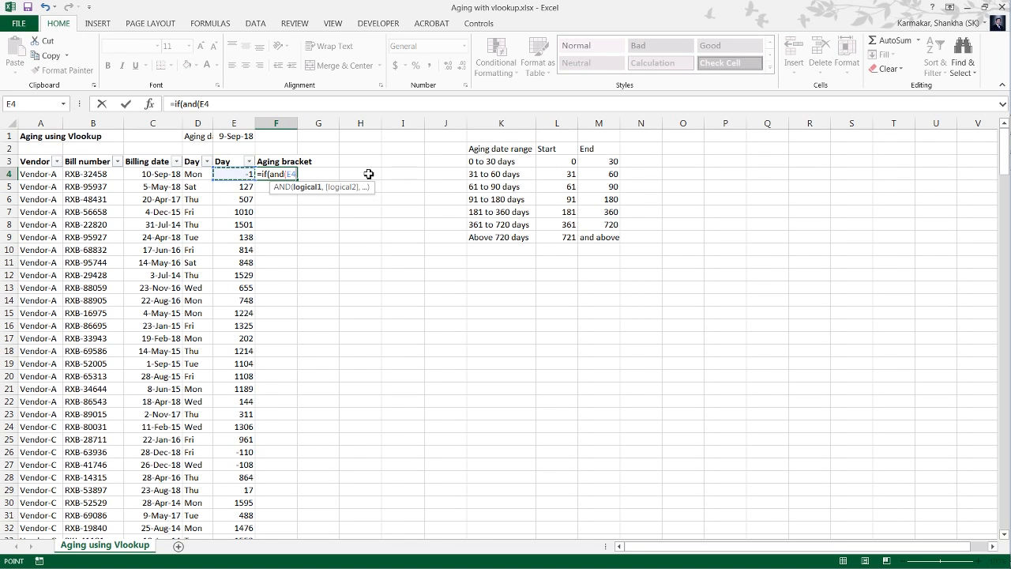
pyautogui.write('>=0,')
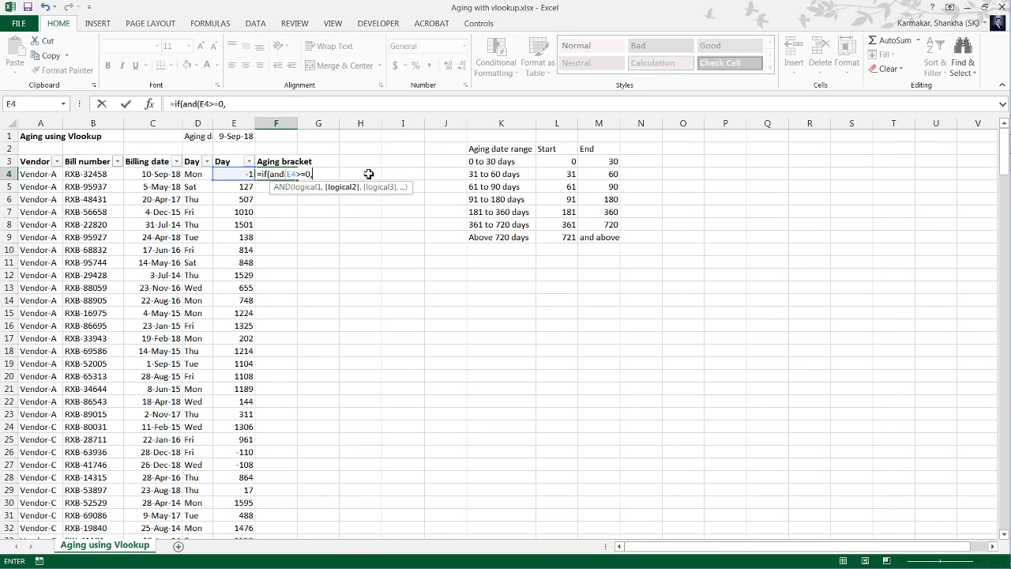
pyautogui.press('Left')
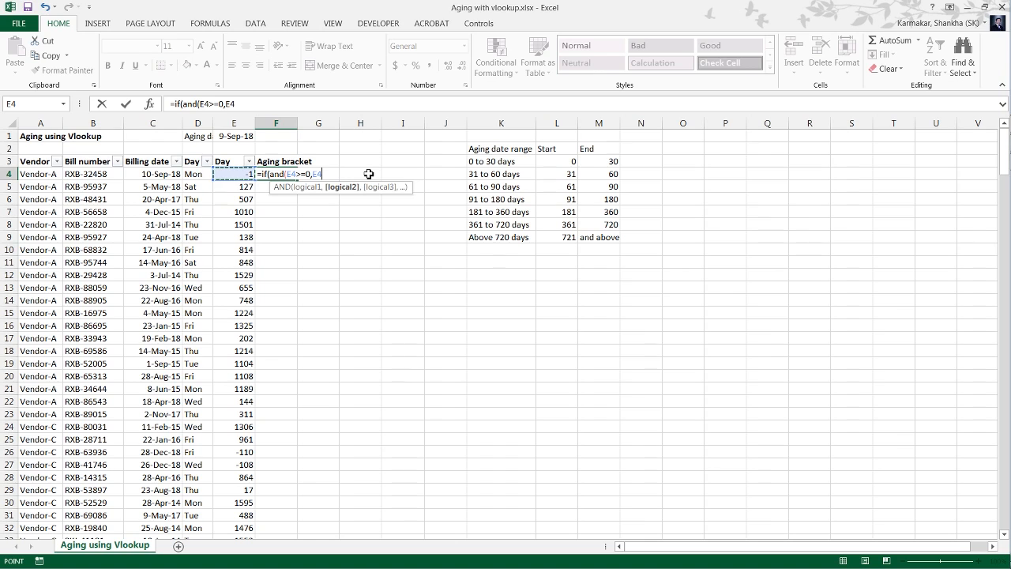
pyautogui.write('<=30),')
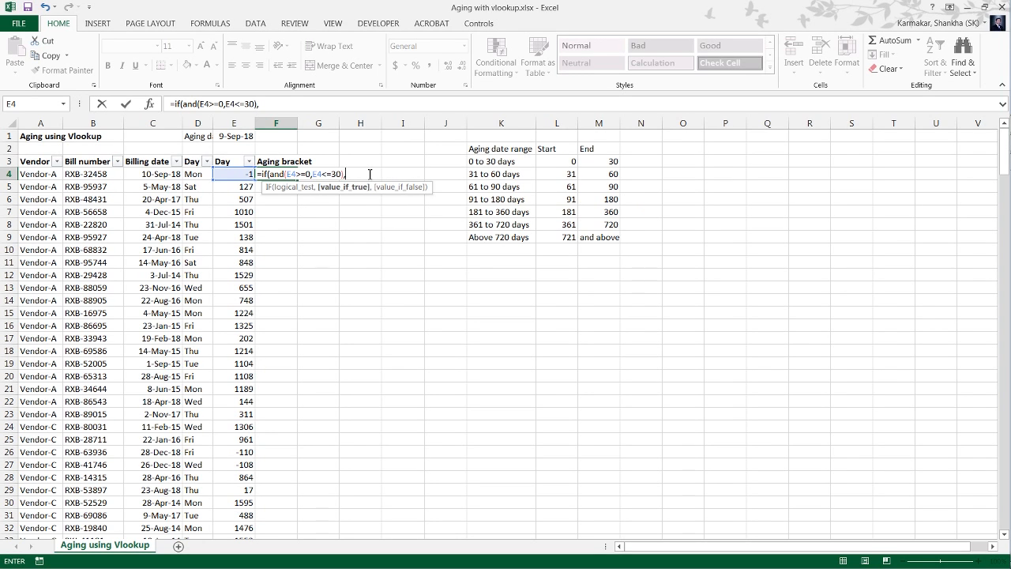
pyautogui.write('"0 to 30 days"')
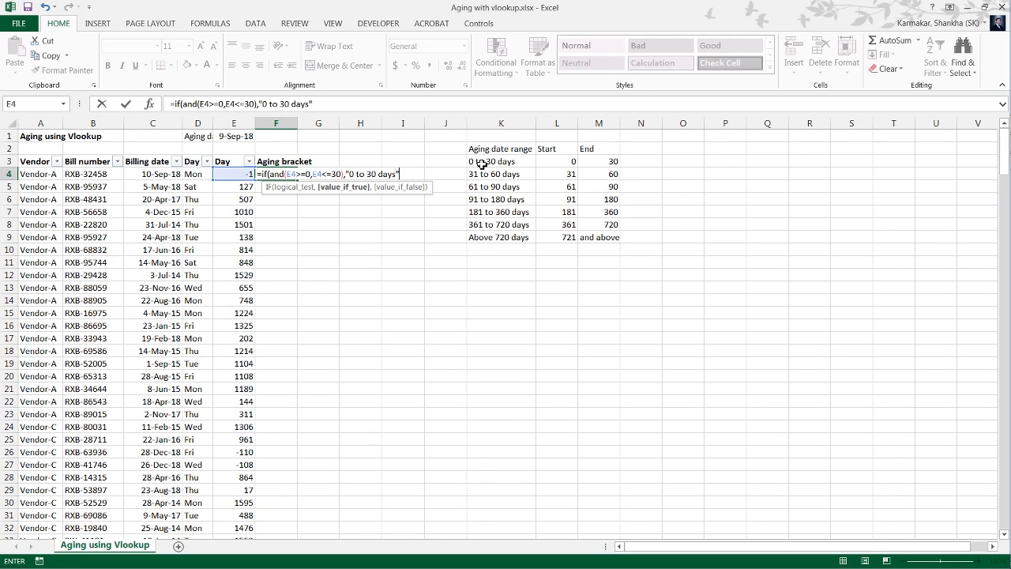
pyautogui.write(',')
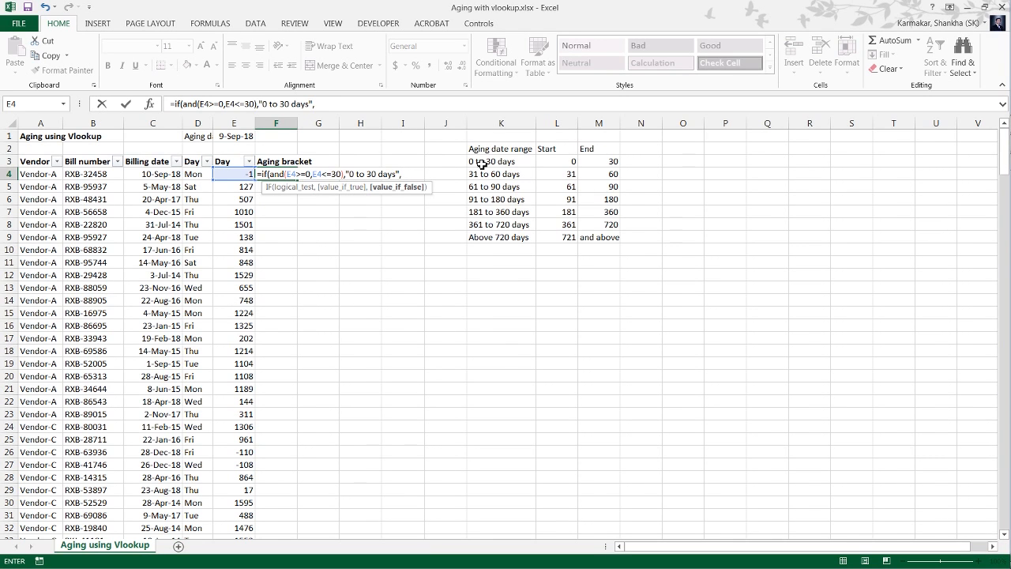
pyautogui.write('"")')
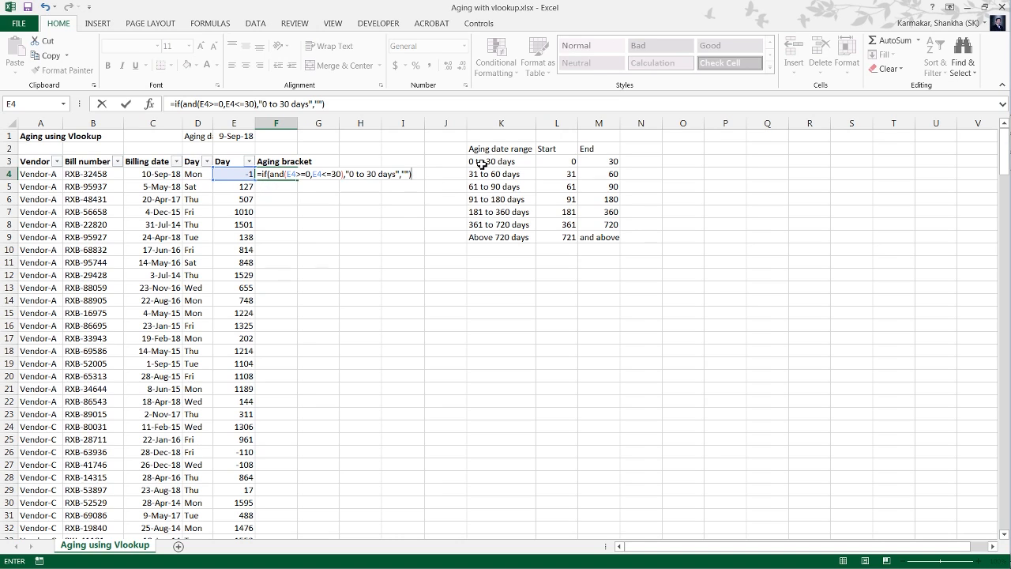
# Complete the F4 formula so it returns "0 to 30 days" when true and empty text ("") when false.
pyautogui.press('Return')
pyautogui.press('Up')
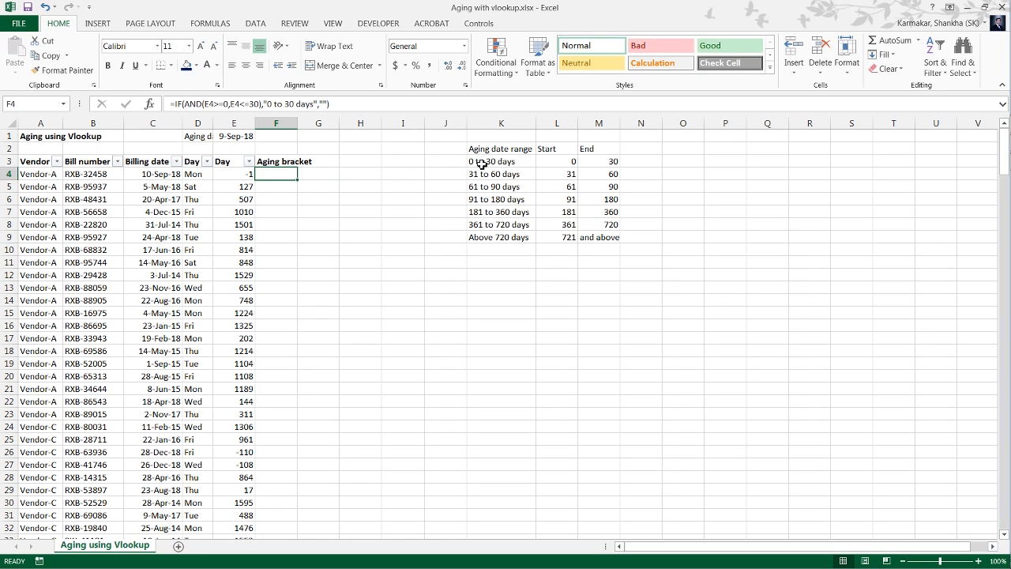
# Try the F4 formula with the empty-text value removed from its false argument.
pyautogui.press('F2')
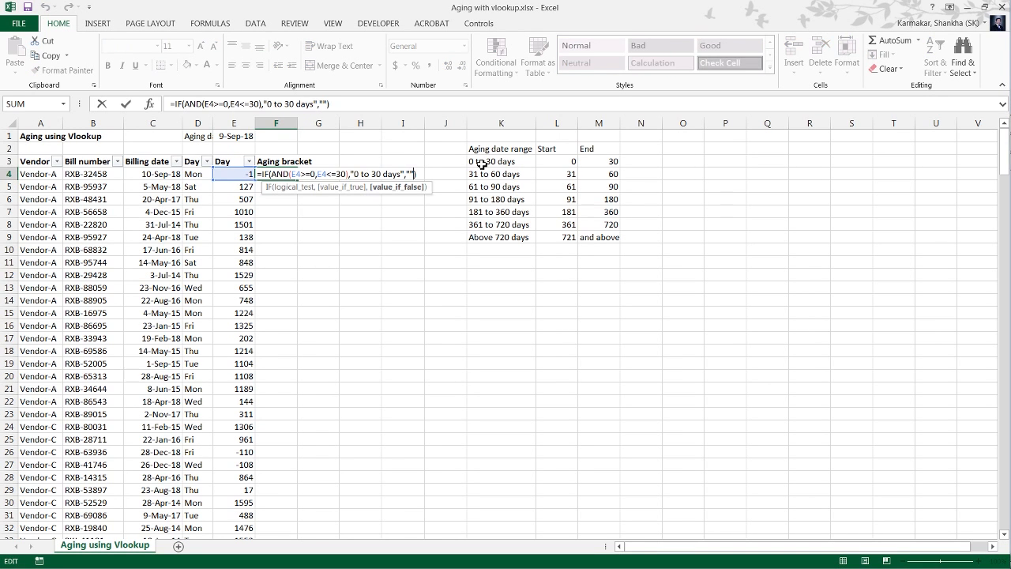
pyautogui.press('Left')
pyautogui.press('Left')
pyautogui.hotkey('shift', 'Left')
pyautogui.hotkey('shift', 'Left')
pyautogui.press('Delete')
pyautogui.hotkey('ctrl', 'Return')
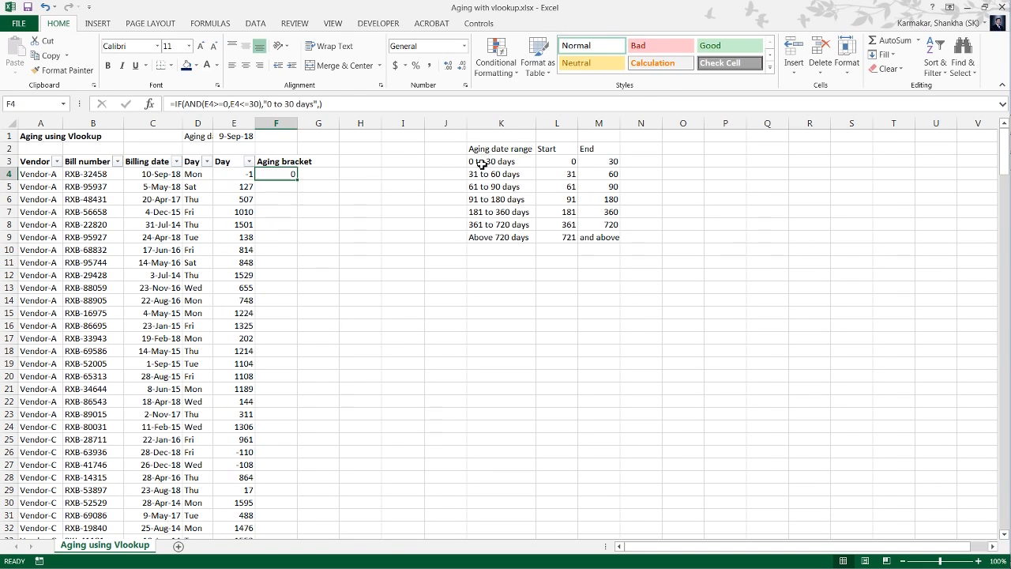
# Restore the empty text ("") as the false argument of the F4 formula.
pyautogui.press('F2')
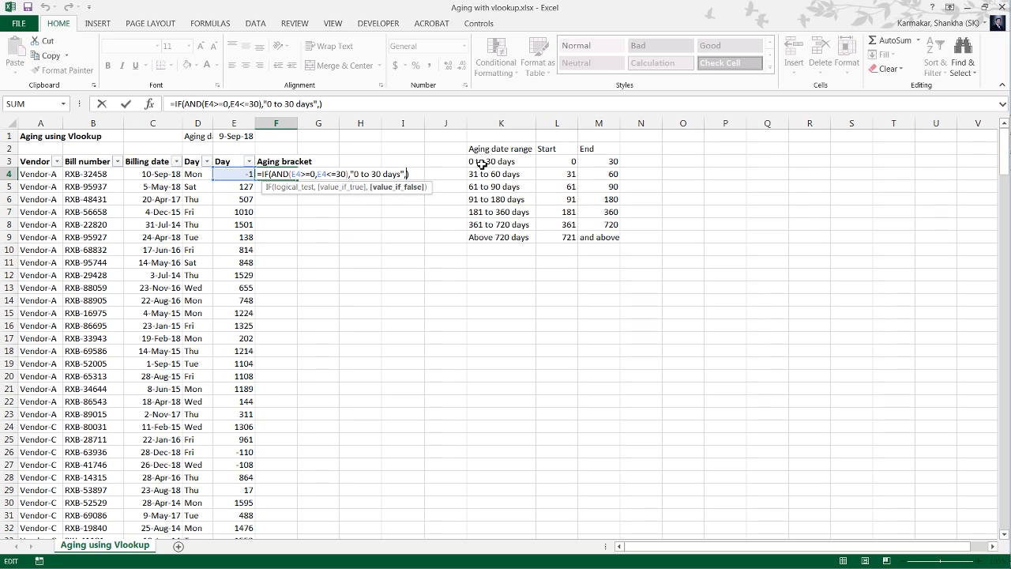
pyautogui.write('""')
pyautogui.hotkey('ctrl', 'Return')
# Fill the aging bracket formula from F4 down column F through row 65.
pyautogui.hotkey('shift', 'Down')
pyautogui.hotkey('shift', 'Down')
pyautogui.hotkey('shift', 'Down')
pyautogui.hotkey('shift', 'Down')
pyautogui.hotkey('shift', 'Down')
pyautogui.hotkey('shift', 'Down')
pyautogui.hotkey('shift', 'Down')
pyautogui.hotkey('shift', 'Down')
pyautogui.hotkey('shift', 'Down')
pyautogui.hotkey('shift', 'Down')
pyautogui.hotkey('shift', 'Down')
pyautogui.hotkey('shift', 'Down')
pyautogui.hotkey('shift', 'Down')
pyautogui.hotkey('shift', 'Down')
pyautogui.hotkey('shift', 'Down')
pyautogui.hotkey('shift', 'Down')
pyautogui.hotkey('shift', 'Down')
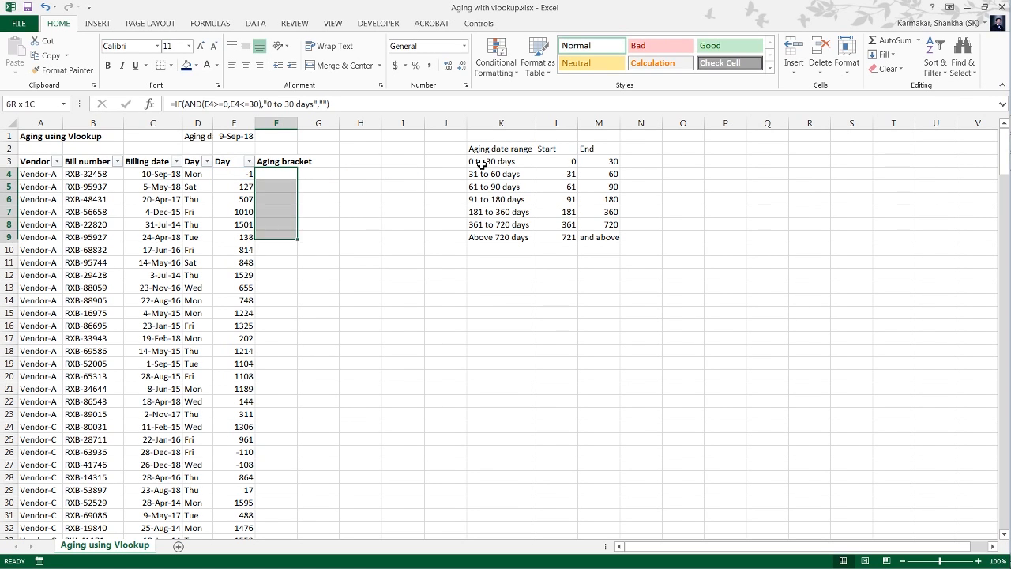
pyautogui.hotkey('shift', 'Down')
pyautogui.hotkey('shift', 'Down')
pyautogui.hotkey('shift', 'Down')
pyautogui.hotkey('shift', 'Down')
pyautogui.hotkey('shift', 'Down')
pyautogui.hotkey('shift', 'Down')
pyautogui.hotkey('shift', 'Down')
pyautogui.hotkey('shift', 'Down')
pyautogui.hotkey('shift', 'Down')
pyautogui.hotkey('shift', 'Down')
pyautogui.hotkey('shift', 'Down')
pyautogui.hotkey('shift', 'Down')
pyautogui.hotkey('shift', 'Down')
pyautogui.hotkey('ctrl', 'd')
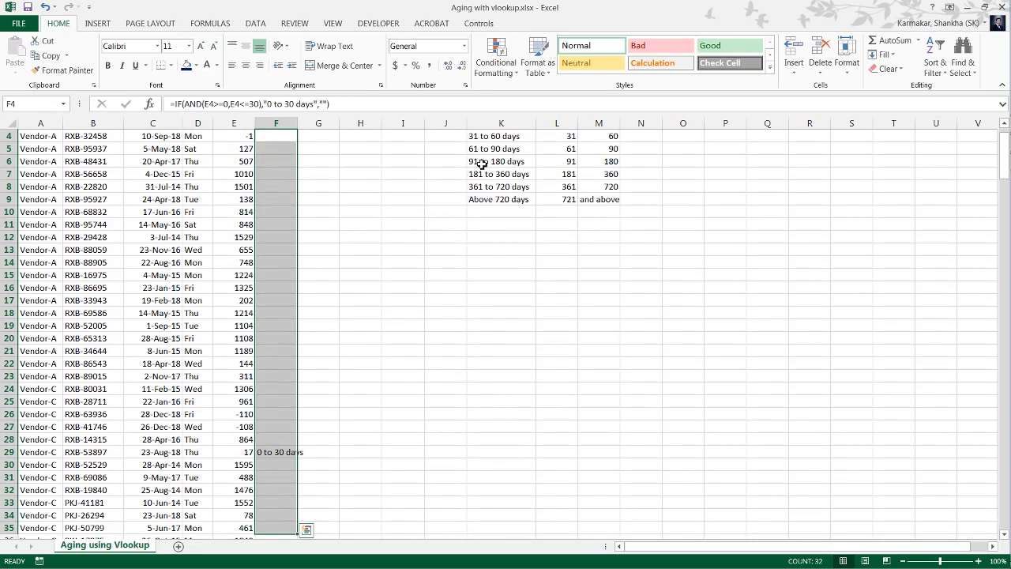
pyautogui.hotkey('shift', 'Down')
pyautogui.hotkey('shift', 'Down')
pyautogui.hotkey('shift', 'Down')
pyautogui.hotkey('shift', 'Down')
pyautogui.hotkey('shift', 'Down')
pyautogui.hotkey('shift', 'Down')
pyautogui.hotkey('shift', 'Down')
pyautogui.hotkey('shift', 'Down')
pyautogui.hotkey('shift', 'Down')
pyautogui.hotkey('shift', 'Down')
pyautogui.hotkey('shift', 'Down')
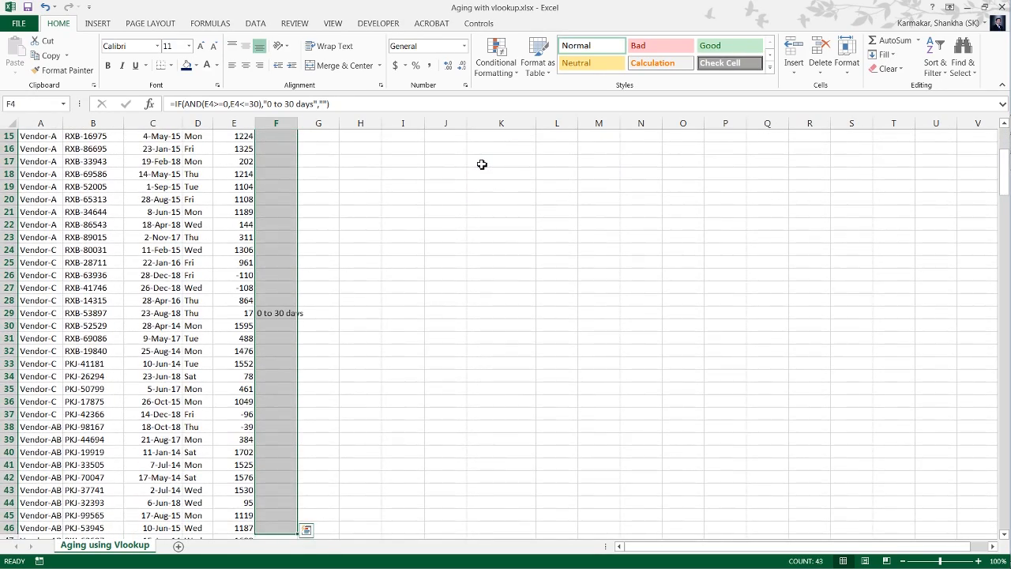
pyautogui.hotkey('shift', 'Down')
pyautogui.hotkey('shift', 'Down')
pyautogui.hotkey('shift', 'Down')
pyautogui.hotkey('shift', 'Down')
pyautogui.hotkey('shift', 'Down')
pyautogui.hotkey('shift', 'Down')
pyautogui.hotkey('shift', 'Down')
pyautogui.hotkey('shift', 'Down')
pyautogui.hotkey('shift', 'Down')
pyautogui.hotkey('shift', 'Down')
pyautogui.hotkey('shift', 'Down')
pyautogui.hotkey('shift', 'Down')
pyautogui.hotkey('shift', 'Down')
pyautogui.hotkey('shift', 'Down')
pyautogui.hotkey('shift', 'Down')
pyautogui.hotkey('shift', 'Down')
pyautogui.hotkey('shift', 'Down')
pyautogui.hotkey('shift', 'Down')
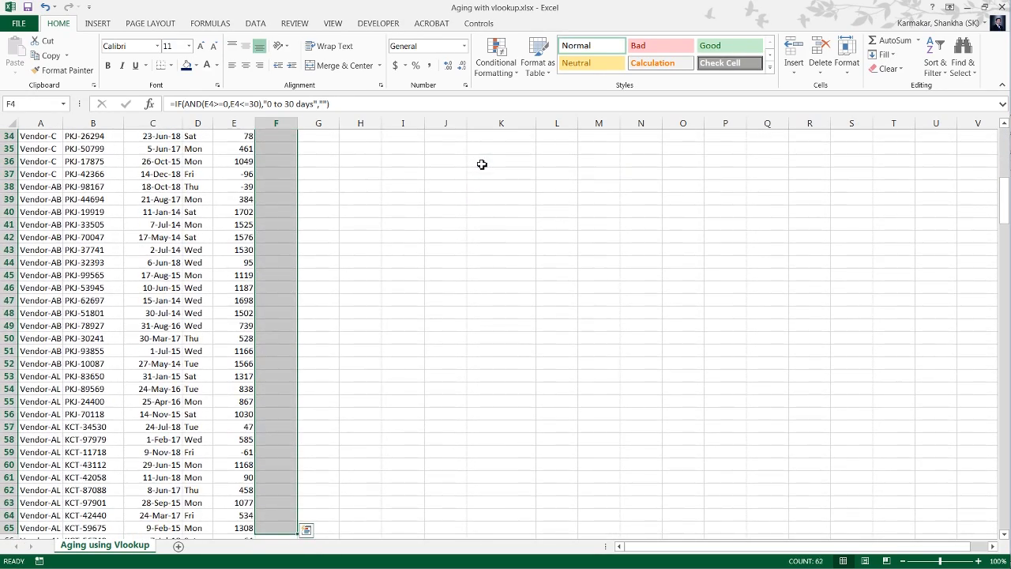
pyautogui.hotkey('shift', 'Down')
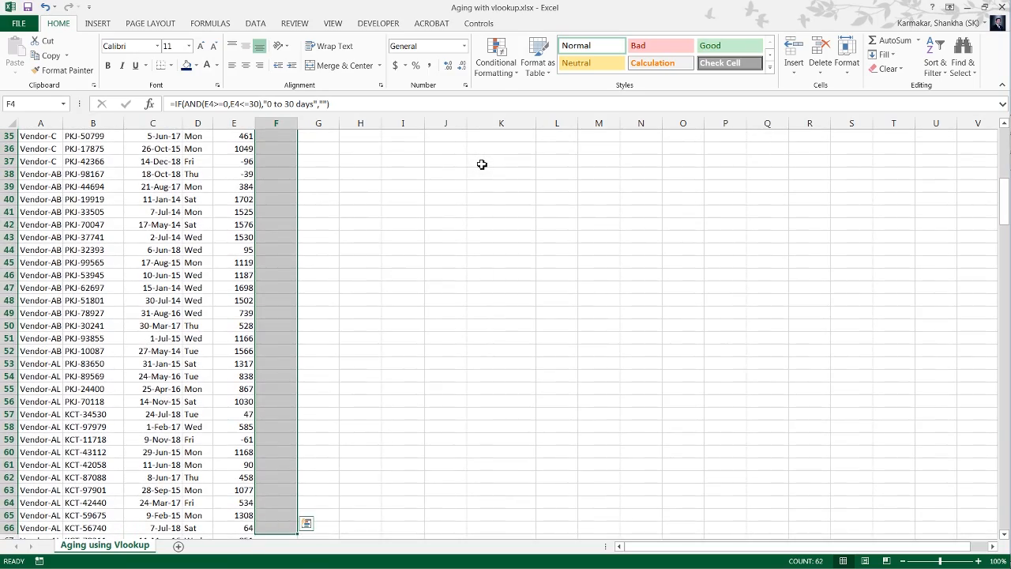
# Fill the aging bracket formula through the remaining rows of column F to the last data row, 272.
pyautogui.press('Left')
pyautogui.hotkey('ctrl', 'Down')
pyautogui.press('Right')
pyautogui.hotkey('ctrl', 'shift', 'Up')
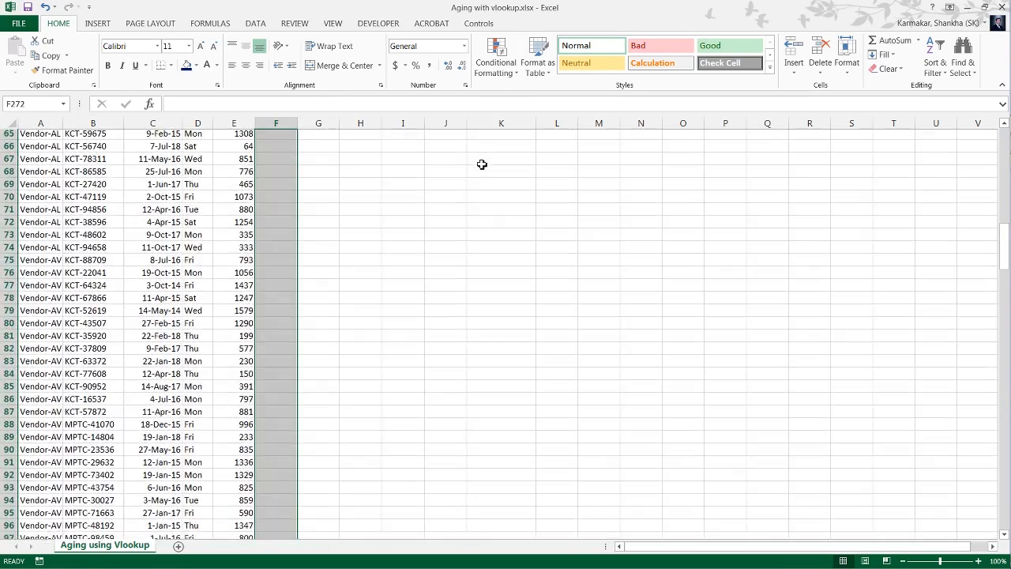
pyautogui.hotkey('ctrl', 'd')
# Reapply the AutoFilter to A3:F272 so that it includes the Aging bracket column.
pyautogui.hotkey('ctrl', 'Up')
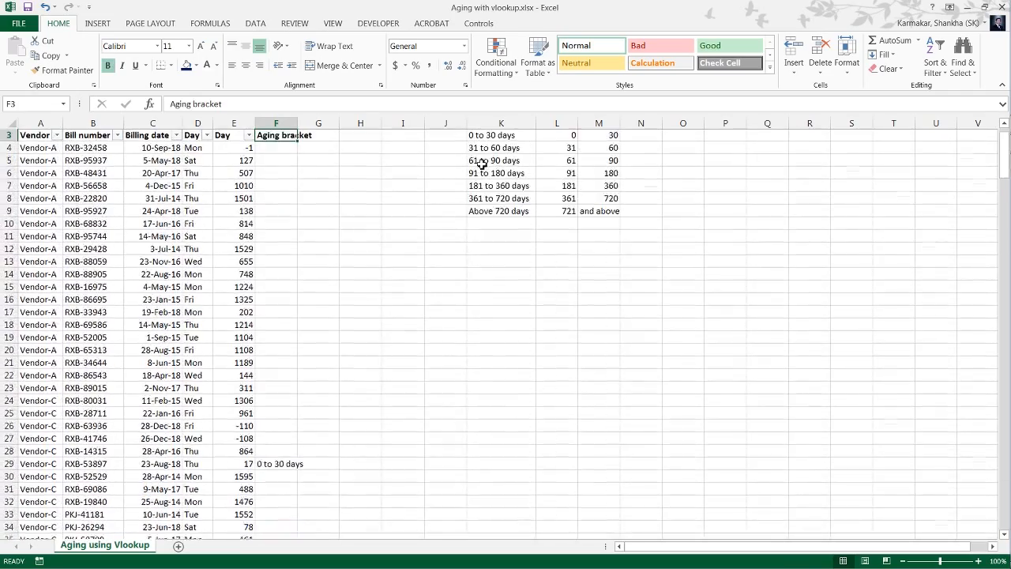
pyautogui.hotkey('ctrl', 'shift', 'Left')
pyautogui.hotkey('ctrl', 'shift', 'Down')
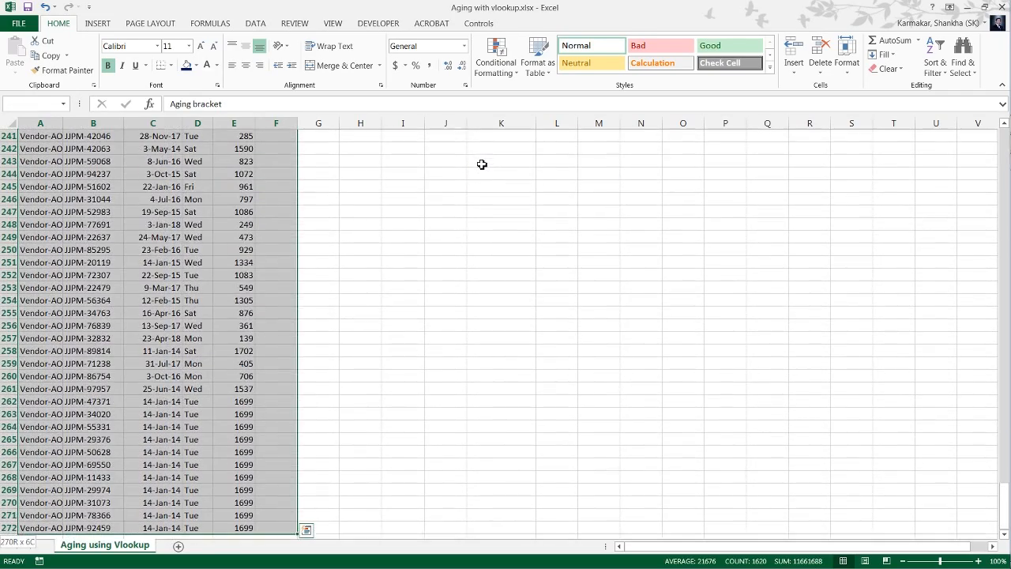
pyautogui.hotkey('ctrl', 'shift', 'l')
pyautogui.press('Right')
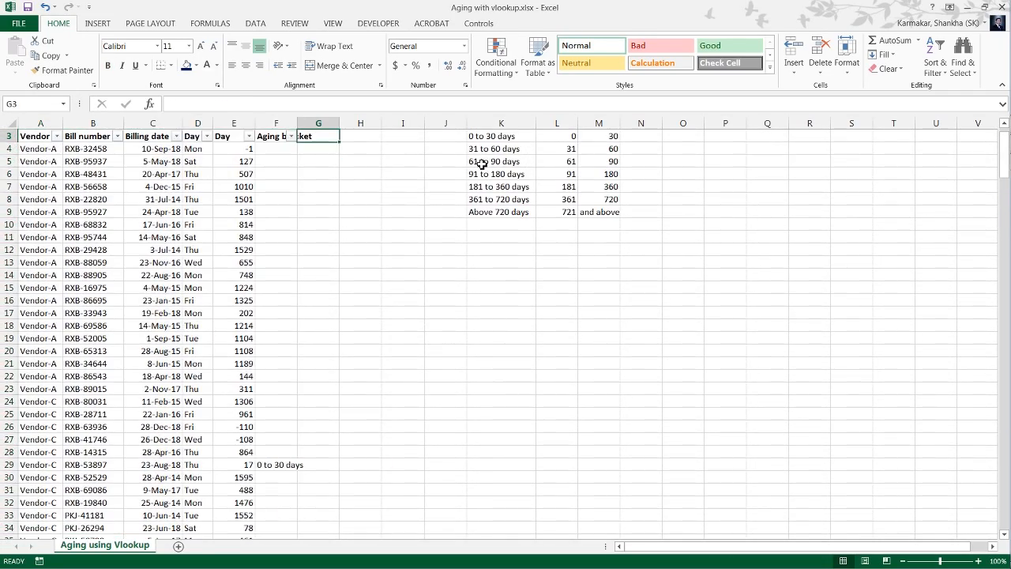
# Filter the Aging bracket column to show only the "0 to 30 days" rows, excluding the blanks.
pyautogui.press('Left')
pyautogui.hotkey('alt', 'Down')
pyautogui.press('Down')
pyautogui.press('Down')
pyautogui.press('Down')
pyautogui.press('Down')
pyautogui.press('Down')
pyautogui.press('Down')
pyautogui.press('Down')
pyautogui.press('Down')
pyautogui.press('Down')
pyautogui.press('Down')
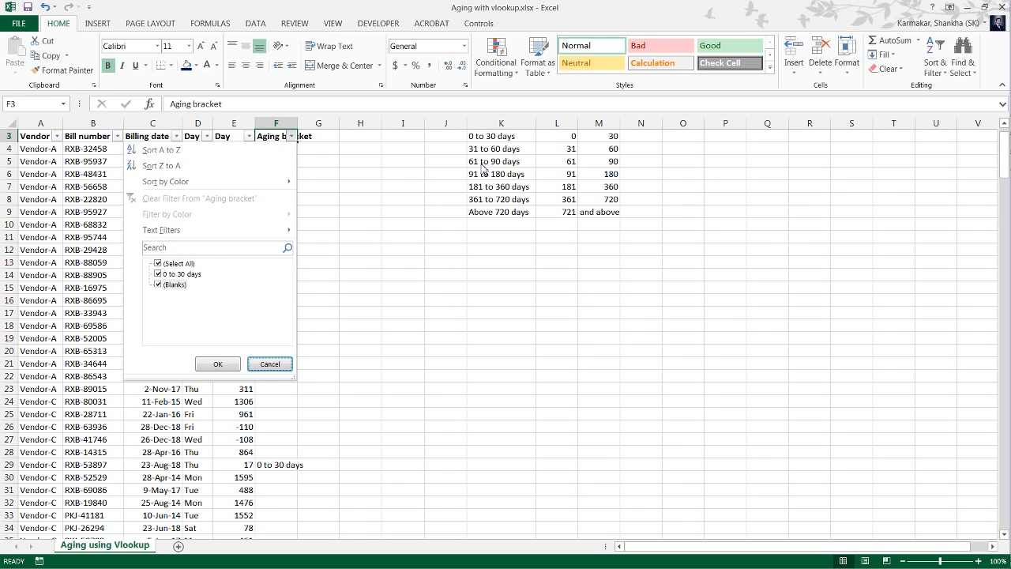
pyautogui.press('Up')
pyautogui.press('Up')
pyautogui.press('Up')
# Check the Day values and brackets of the filtered rows, and clear the Aging bracket filter.
pyautogui.press('Down')
pyautogui.press('space')
pyautogui.press('Return')
pyautogui.press('Down')
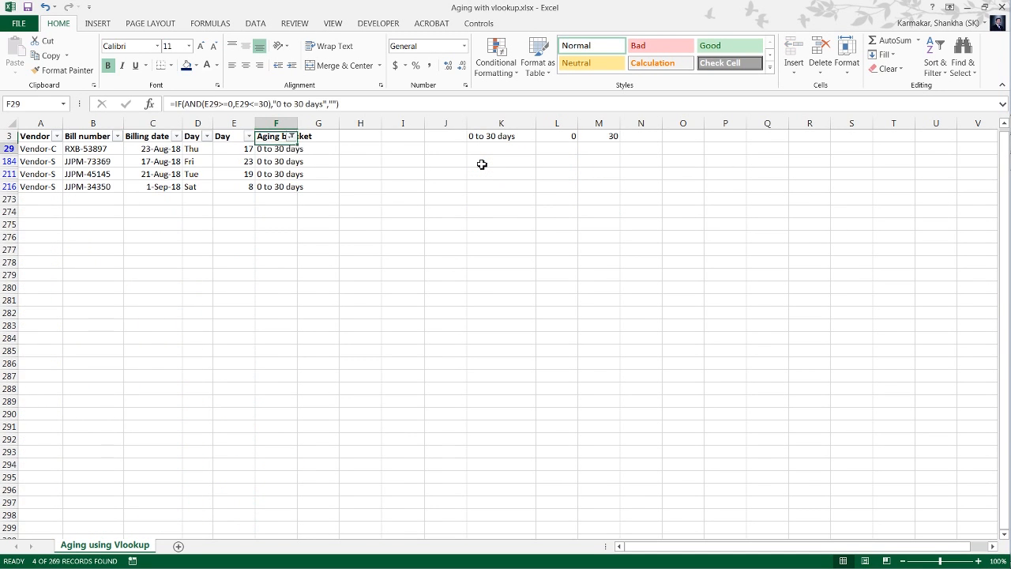
pyautogui.press('Left')
pyautogui.press('Down')
pyautogui.press('Down')
pyautogui.press('Right')
pyautogui.press('Down')
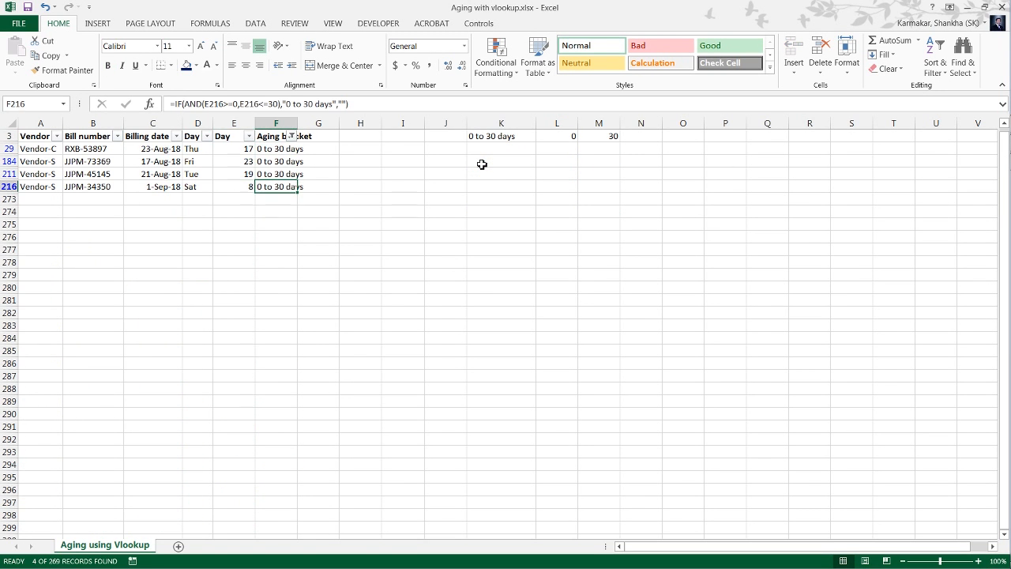
pyautogui.press('Up')
pyautogui.press('Up')
pyautogui.press('Up')
pyautogui.press('Up')
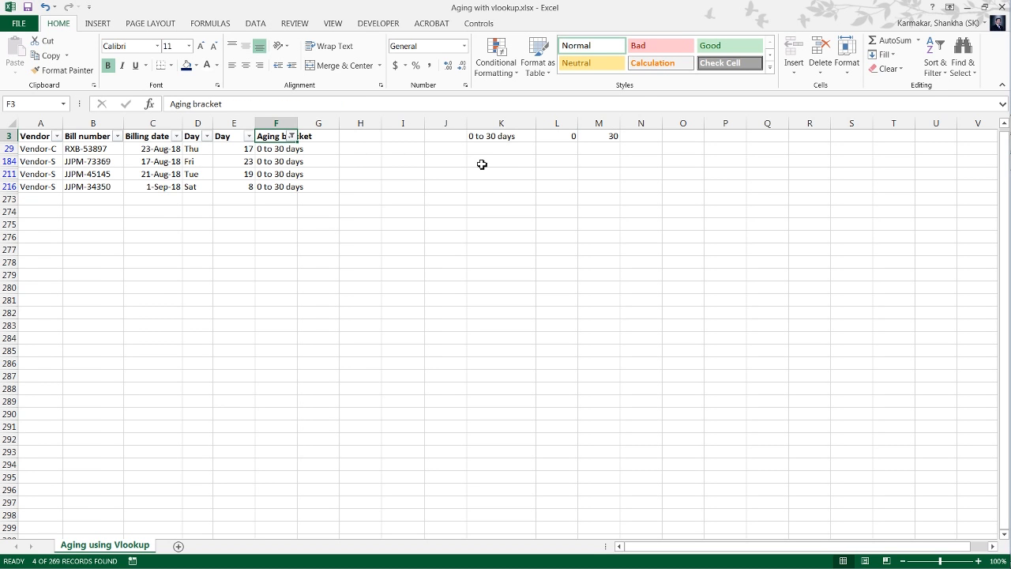
pyautogui.hotkey('alt', 'Down')
pyautogui.press('c')
# Copy the IF(AND(E4>=0,E4<=30),"0 to 30 days" portion of the F4 formula.
pyautogui.press('Down')
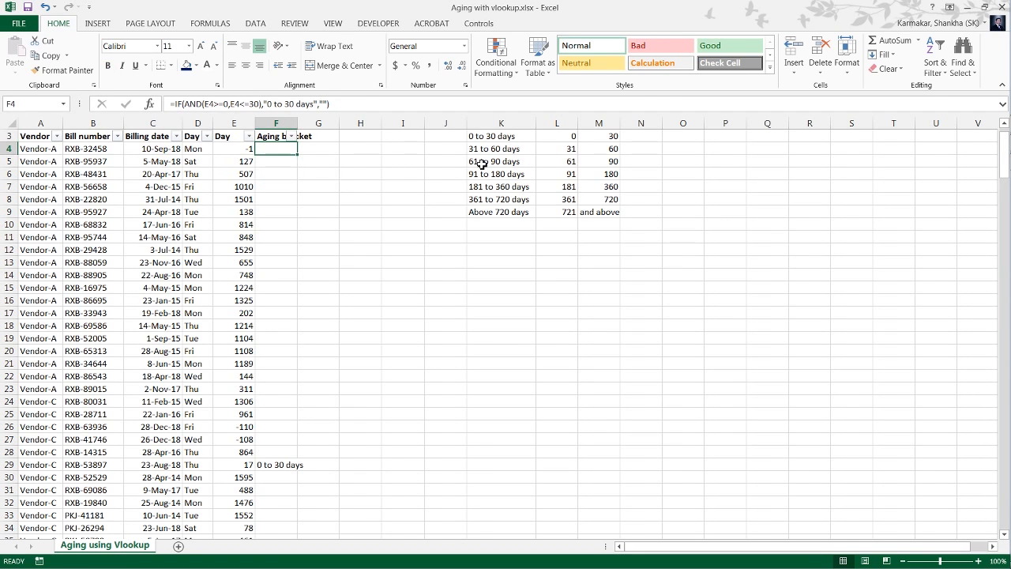
pyautogui.press('F2')
pyautogui.press('Left')
pyautogui.press('Left')
pyautogui.press('Left')
pyautogui.press('Left')
pyautogui.press('Left')
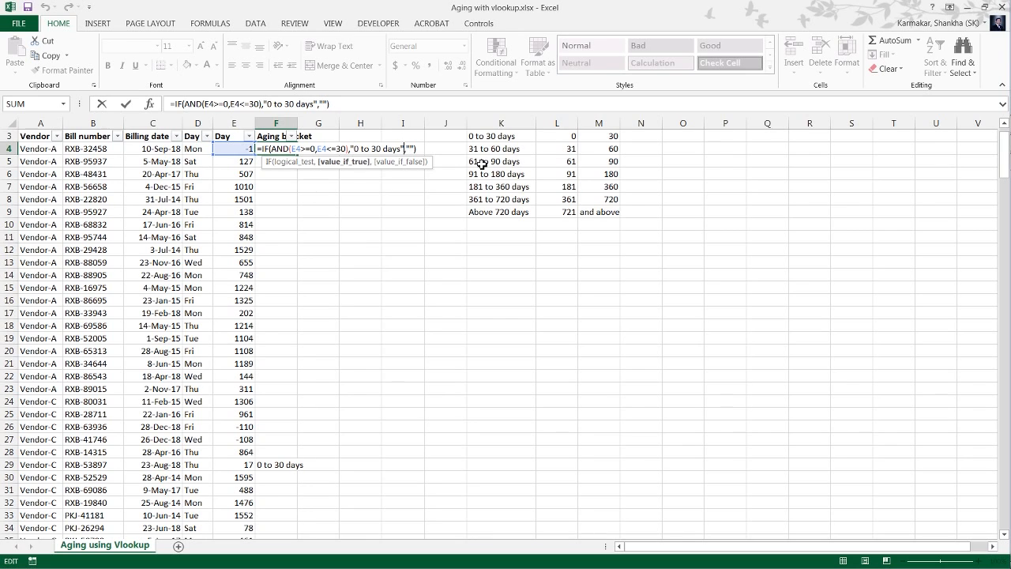
pyautogui.hotkey('ctrl', 'shift', 'Left')
pyautogui.hotkey('ctrl', 'shift', 'Left')
pyautogui.hotkey('ctrl', 'shift', 'Left')
pyautogui.hotkey('ctrl', 'shift', 'Left')
pyautogui.hotkey('ctrl', 'shift', 'Left')
pyautogui.hotkey('ctrl', 'shift', 'Left')
pyautogui.hotkey('ctrl', 'shift', 'Left')
pyautogui.hotkey('ctrl', 'shift', 'Left')
pyautogui.hotkey('ctrl', 'shift', 'Left')
pyautogui.hotkey('ctrl', 'c')
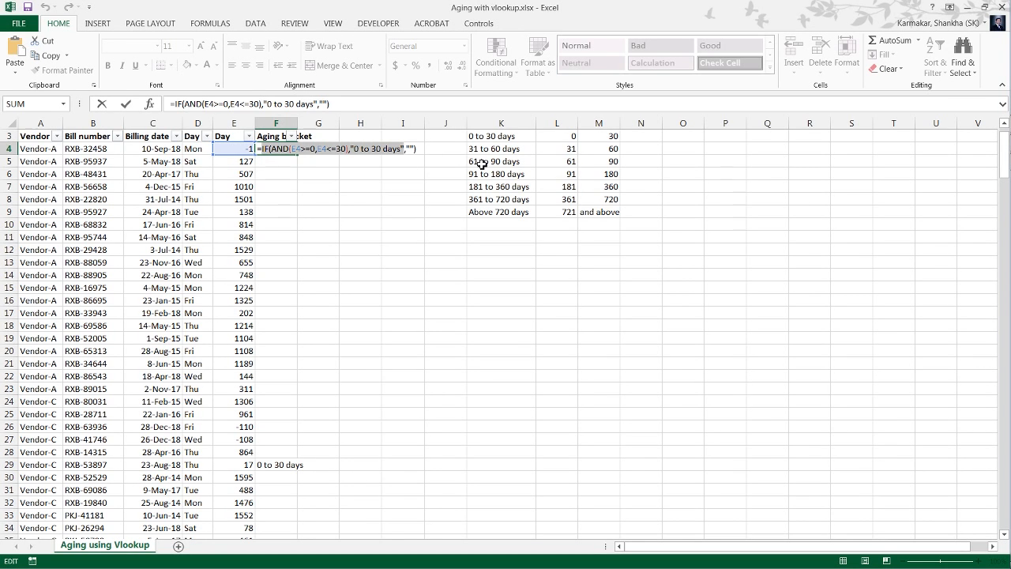
# Replace the empty false argument in F4 with the copied IF test and give that nested IF an empty text ("") false argument.
pyautogui.press('Right')
pyautogui.press('Right')
pyautogui.press('Right')
pyautogui.press('Right')
pyautogui.press('Right')
pyautogui.press('Right')
pyautogui.press('Right')
pyautogui.press('Right')
pyautogui.press('Right')
pyautogui.press('Right')
pyautogui.press('Right')
pyautogui.press('Right')
pyautogui.press('Right')
pyautogui.press('Right')
pyautogui.press('Right')
pyautogui.press('Right')
pyautogui.press('Right')
pyautogui.press('Right')
pyautogui.press('Right')
pyautogui.press('Right')
pyautogui.press('Right')
pyautogui.press('Right')
pyautogui.press('Right')
pyautogui.press('Right')
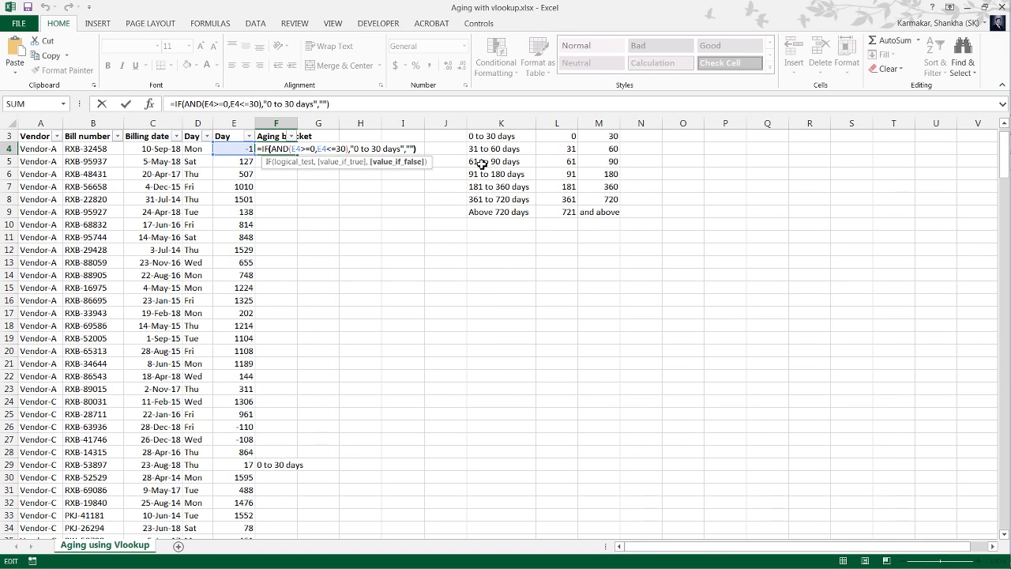
pyautogui.press('Right')
pyautogui.press('Left')
pyautogui.press('BackSpace')
pyautogui.press('BackSpace')
pyautogui.hotkey('ctrl', 'v')
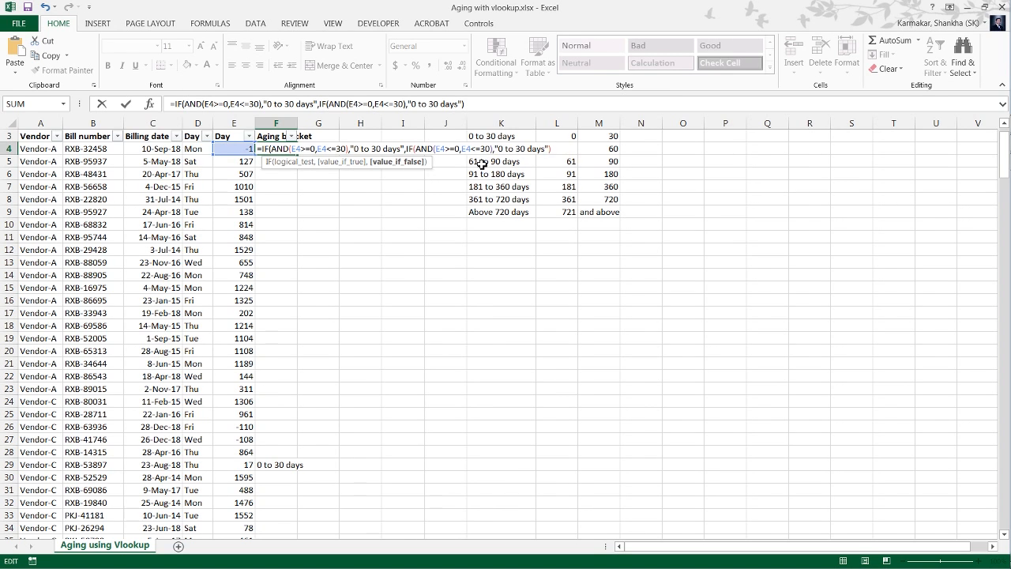
pyautogui.write(',""')
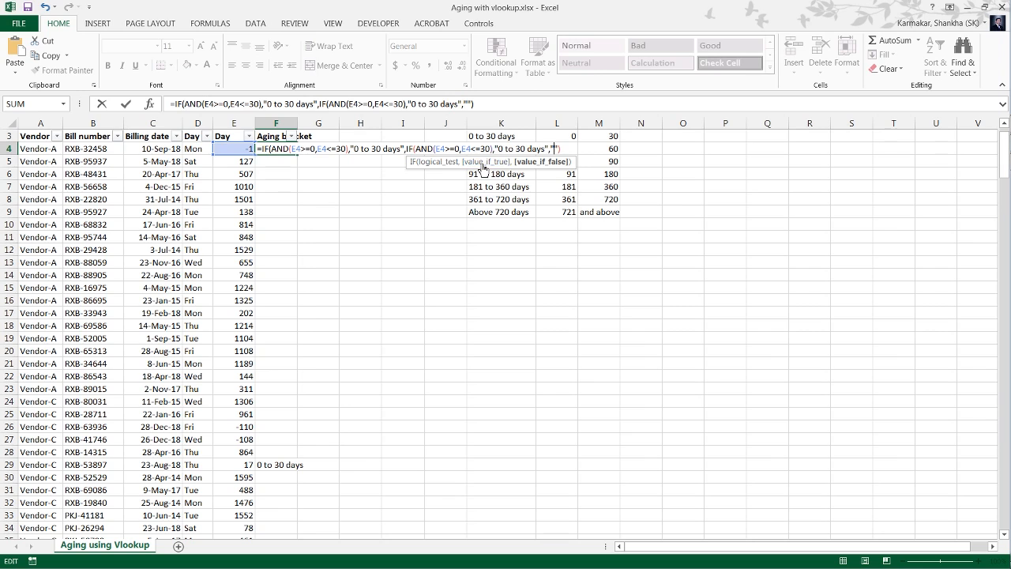
# Set the nested AND condition in F4 to E4>=31 and E4<=60.
pyautogui.press('Left')
pyautogui.press('Left')
pyautogui.press('Left')
pyautogui.press('Left')
pyautogui.press('Left')
pyautogui.press('Left')
pyautogui.press('Left')
pyautogui.press('Left')
pyautogui.press('Left')
pyautogui.press('Left')
pyautogui.press('Left')
pyautogui.press('Left')
pyautogui.press('Left')
pyautogui.press('Left')
pyautogui.press('Left')
pyautogui.press('Left')
pyautogui.press('Left')
pyautogui.press('Left')
pyautogui.press('Left')
pyautogui.press('Left')
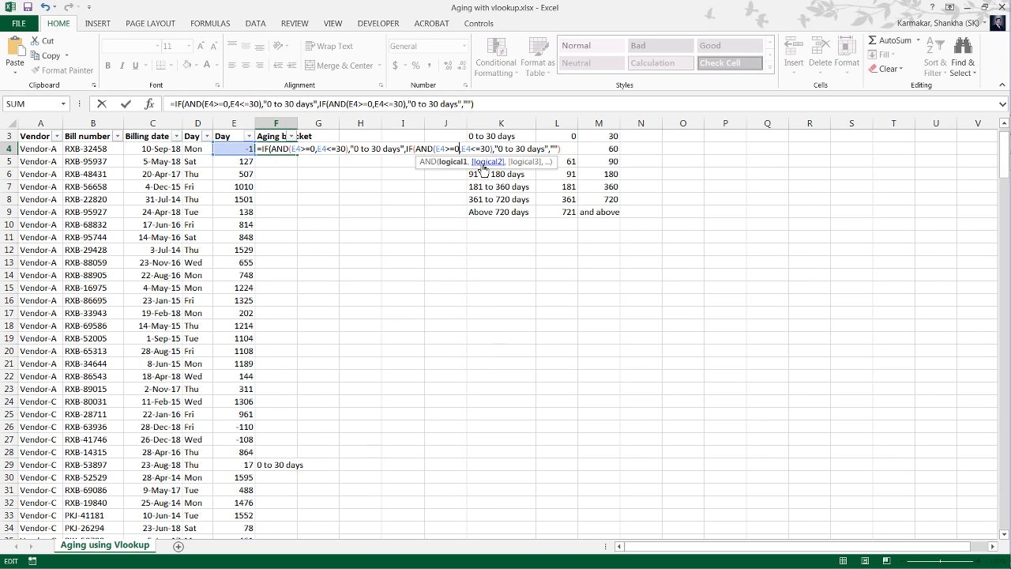
pyautogui.hotkey('shift', 'Left')
pyautogui.write('31')
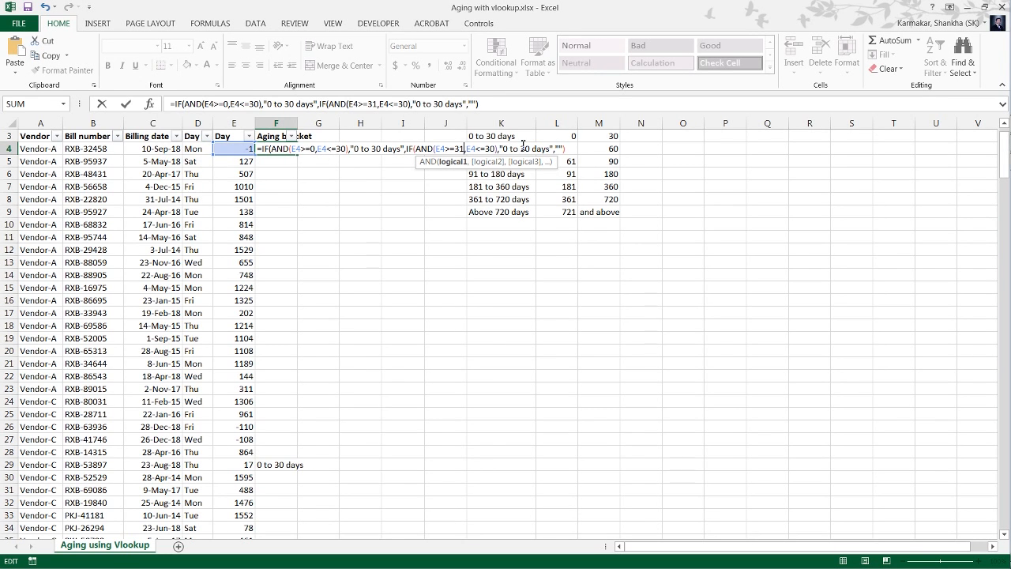
pyautogui.press('Right')
pyautogui.hotkey('shift', 'Left')
pyautogui.hotkey('shift', 'Left')
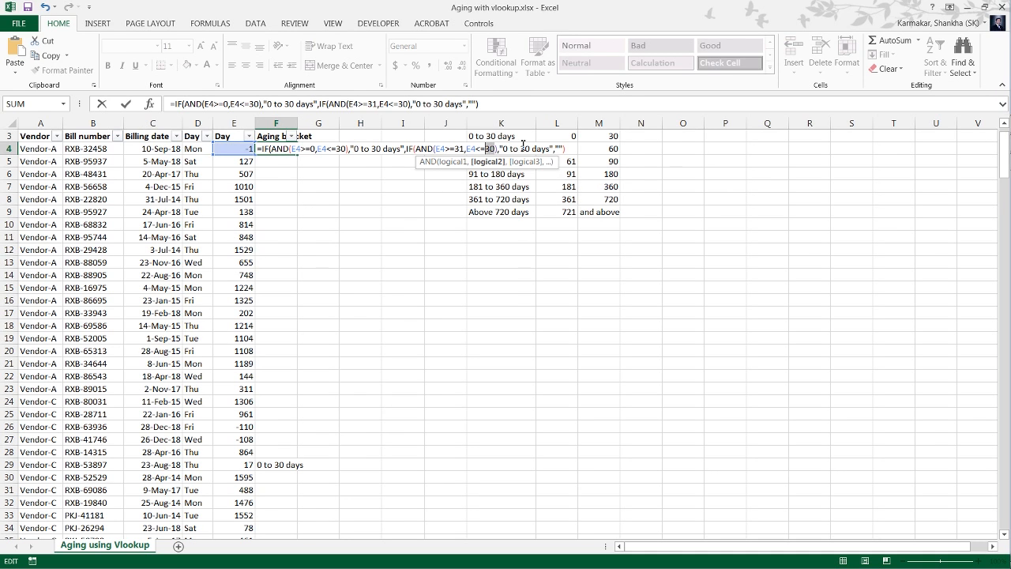
pyautogui.write('60')
# Change the nested IF's result text in F4 to "31 to 60 days".
pyautogui.press('Right')
pyautogui.press('Right')
pyautogui.press('Right')
pyautogui.hotkey('shift', 'Right')
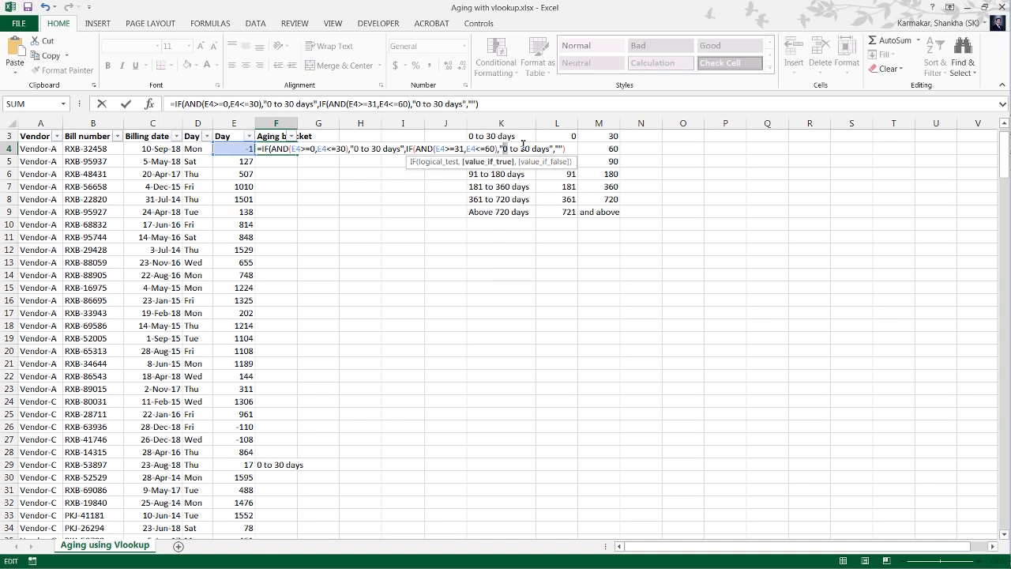
pyautogui.write('31 to ')
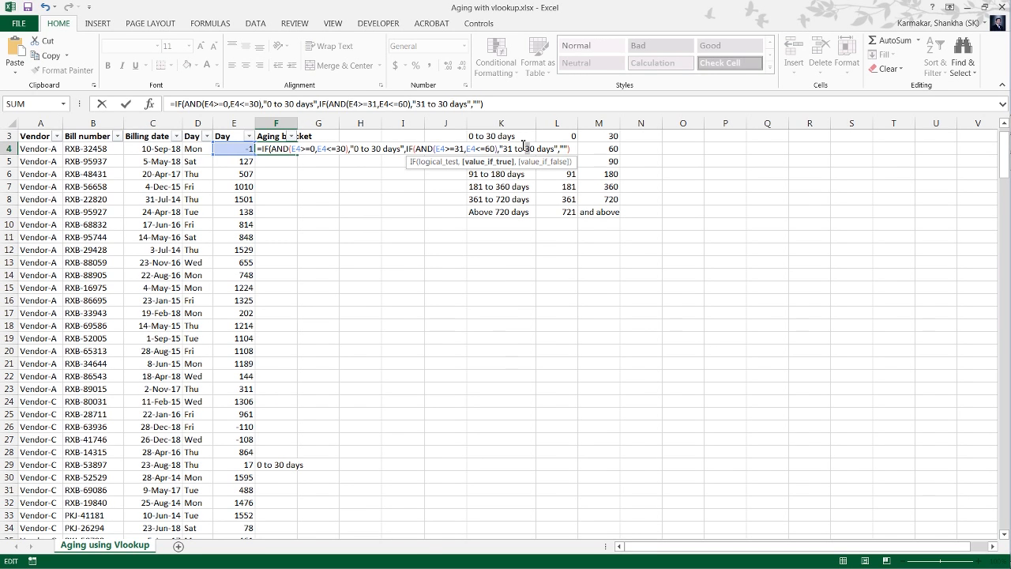
pyautogui.write('6')
# Commit the two-bracket formula in F4, accepting the proposed parenthesis correction, and fill it down through F272.
pyautogui.press('Return')
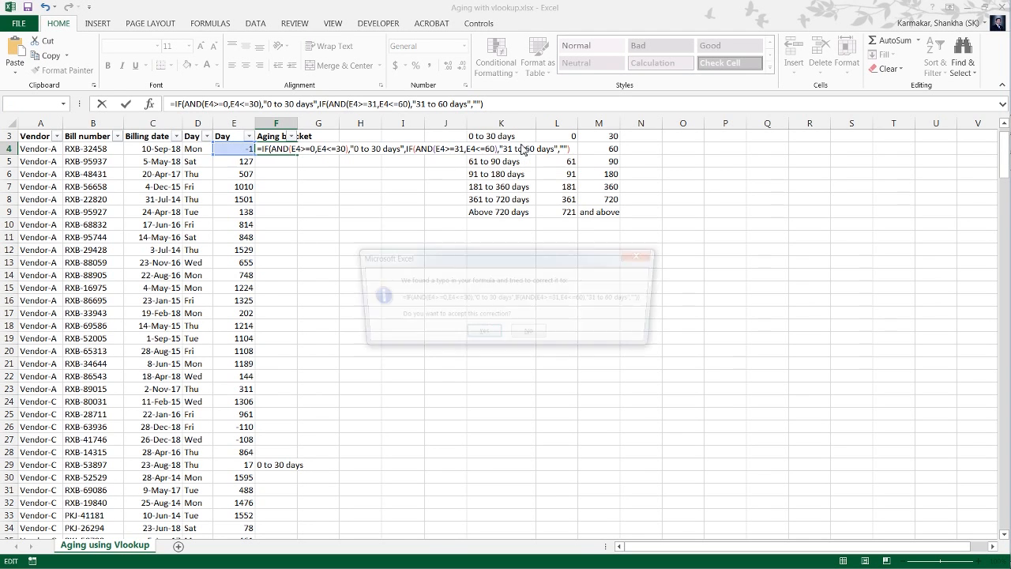
pyautogui.press('Return')
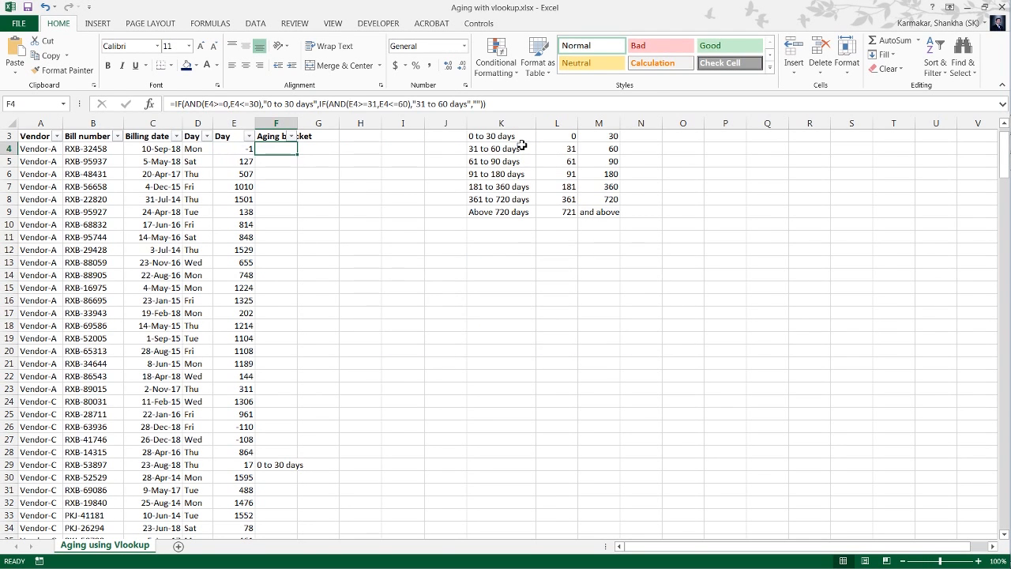
pyautogui.hotkey('ctrl', 'shift', 'Down')
pyautogui.hotkey('ctrl', 'd')
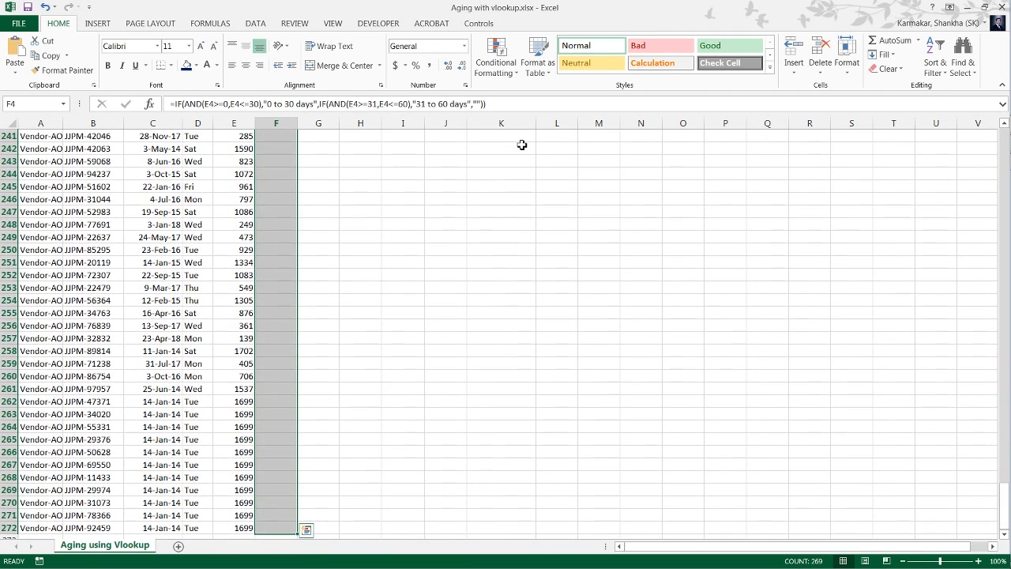
# Filter the Aging bracket column to show only the "31 to 60 days" rows.
pyautogui.hotkey('ctrl', 'Up')
pyautogui.hotkey('alt', 'Down')
pyautogui.press('Down')
pyautogui.press('Down')
pyautogui.press('Down')
pyautogui.press('Down')
pyautogui.press('Down')
pyautogui.press('Down')
pyautogui.press('Down')
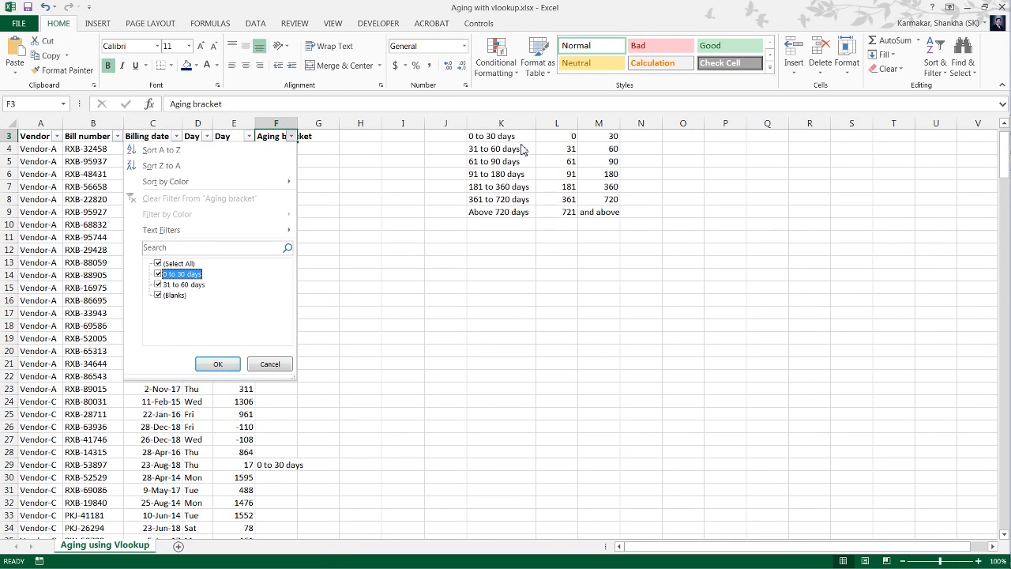
pyautogui.press('space')
pyautogui.press('Down')
pyautogui.press('Down')
pyautogui.press('space')
pyautogui.press('Return')
# Compare the Day values of the filtered "31 to 60 days" rows with their bracket, and clear the filter.
pyautogui.press('Down')
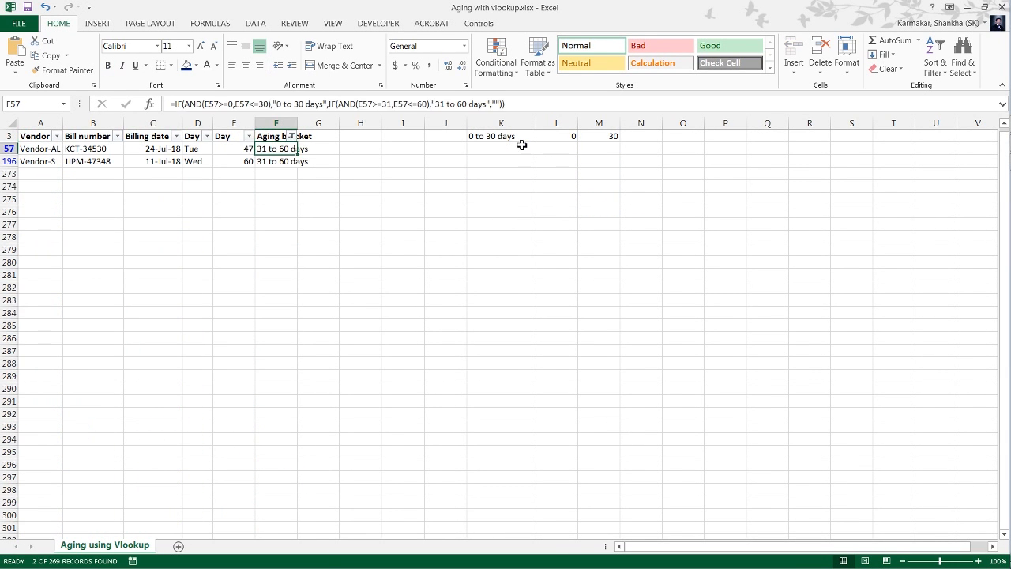
pyautogui.press('Left')
pyautogui.press('Down')
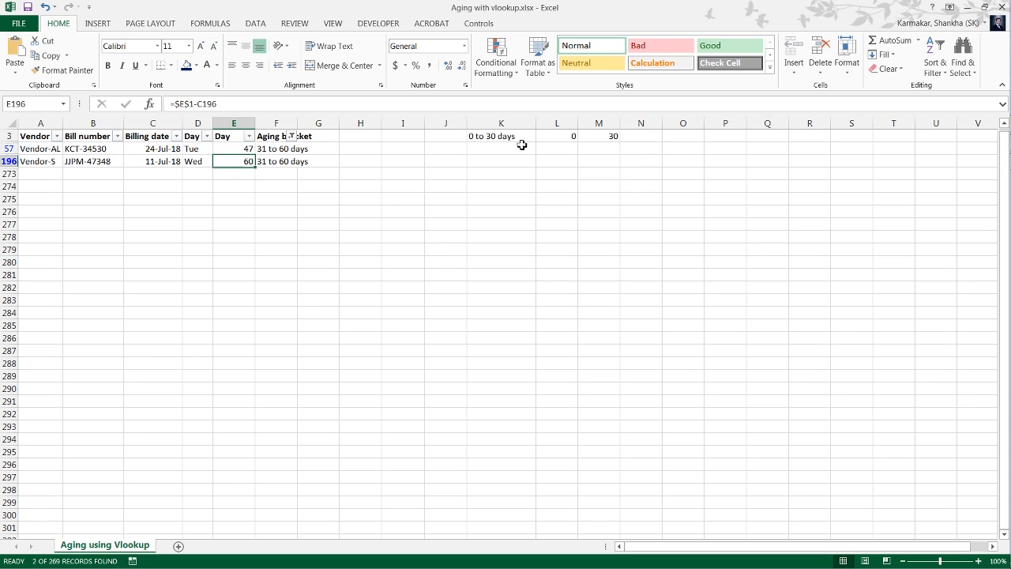
pyautogui.press('Up')
pyautogui.press('Up')
pyautogui.press('Right')
pyautogui.hotkey('alt', 'Down')
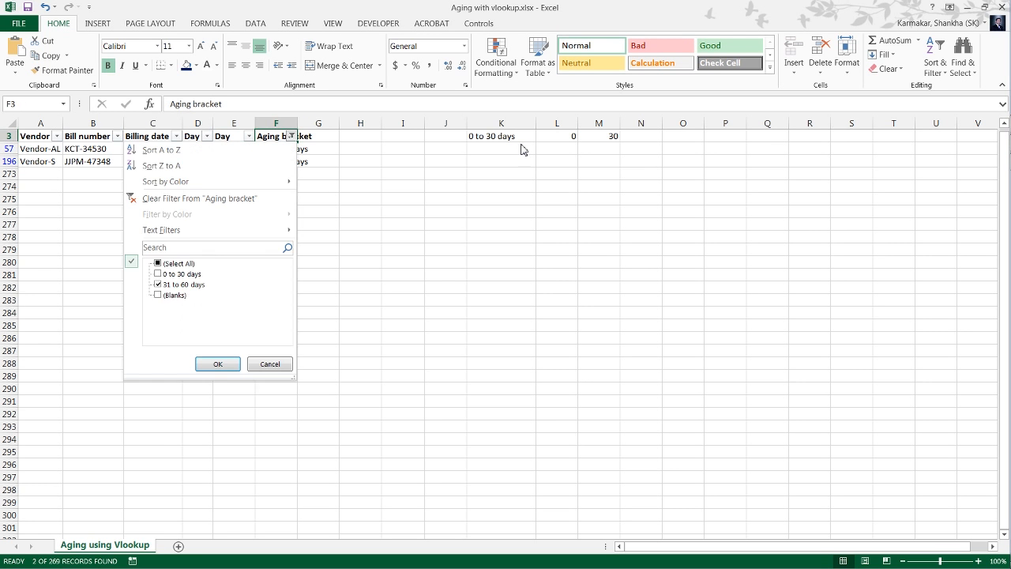
pyautogui.press('c')
# Copy the nested IF(AND(E4>=31,E4<=60),"31 to 60 days" portion of the F4 formula.
pyautogui.press('Down')
pyautogui.press('F2')
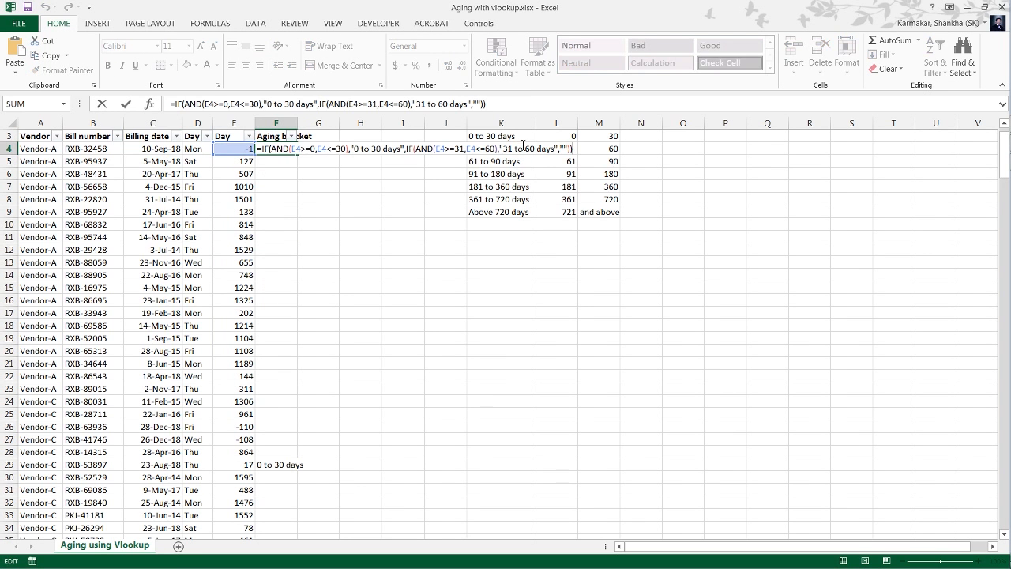
pyautogui.press('Left')
pyautogui.press('Left')
pyautogui.press('Left')
pyautogui.press('Left')
pyautogui.press('Left')
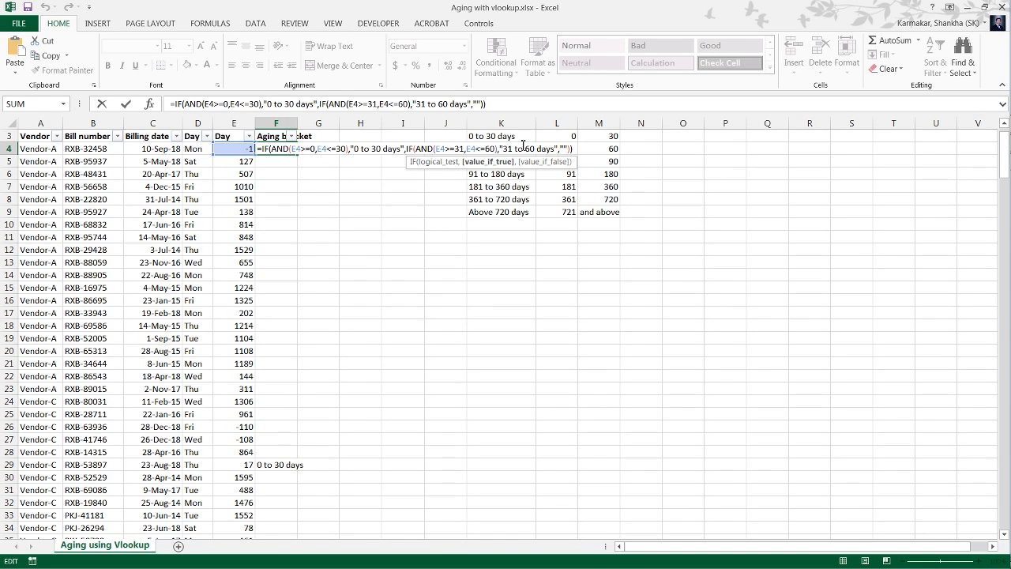
pyautogui.hotkey('ctrl', 'shift', 'Left')
pyautogui.hotkey('ctrl', 'shift', 'Left')
pyautogui.hotkey('ctrl', 'shift', 'Left')
pyautogui.hotkey('ctrl', 'shift', 'Left')
pyautogui.hotkey('ctrl', 'shift', 'Left')
pyautogui.hotkey('ctrl', 'shift', 'Left')
pyautogui.hotkey('ctrl', 'shift', 'Left')
pyautogui.hotkey('ctrl', 'shift', 'Left')
pyautogui.hotkey('ctrl', 'shift', 'Left')
pyautogui.hotkey('ctrl', 'shift', 'Left')
pyautogui.hotkey('ctrl', 'c')
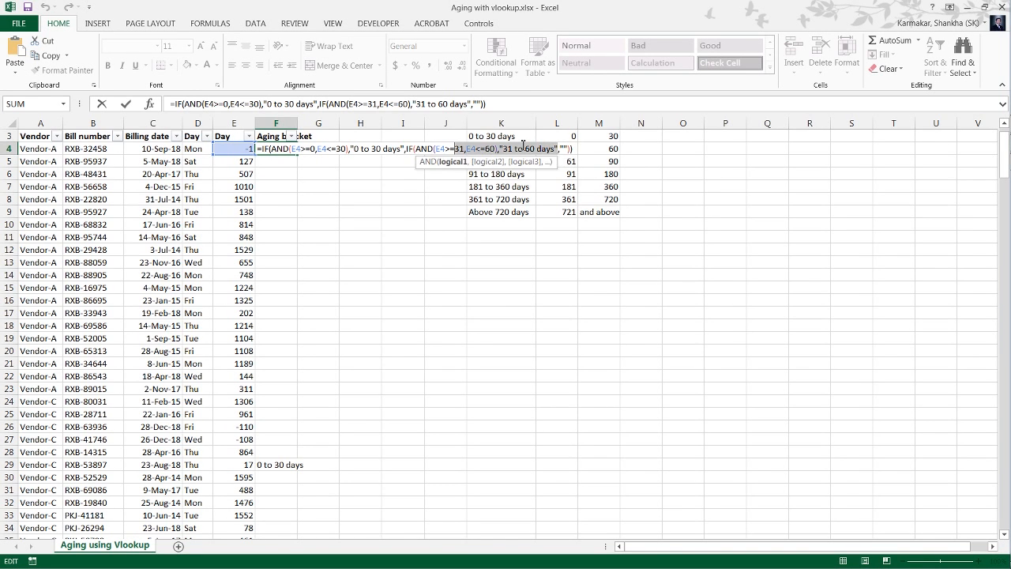
pyautogui.press('Left')
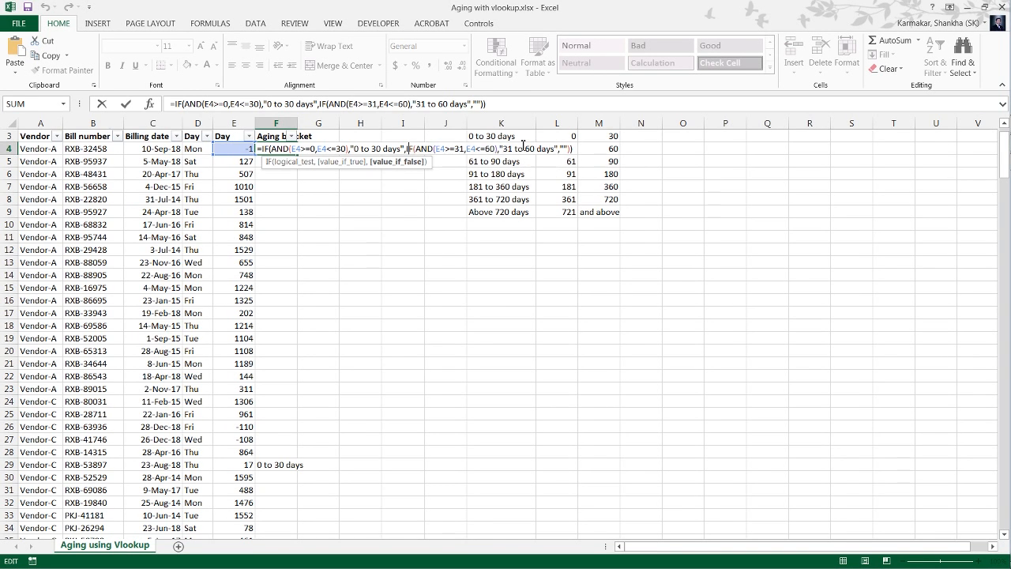
# Insert the copied IF test as a third nested level directly before the empty text ("") in the F4 formula.
pyautogui.hotkey('ctrl', 'Right')
pyautogui.hotkey('ctrl', 'Right')
pyautogui.hotkey('ctrl', 'Right')
pyautogui.hotkey('ctrl', 'Right')
pyautogui.hotkey('ctrl', 'Right')
pyautogui.hotkey('ctrl', 'Right')
pyautogui.hotkey('ctrl', 'Right')
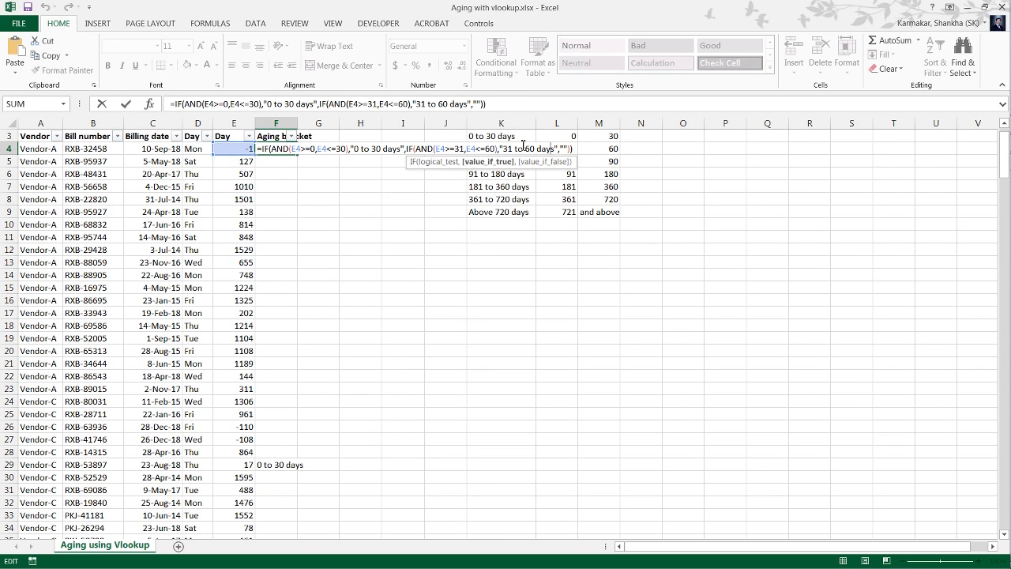
pyautogui.hotkey('ctrl', 'Right')
pyautogui.hotkey('ctrl', 'Left')
pyautogui.hotkey('ctrl', 'Left')
pyautogui.hotkey('ctrl', 'Left')
pyautogui.press('Right')
pyautogui.press('Right')
pyautogui.press('Right')
pyautogui.press('Right')
pyautogui.press('Right')
pyautogui.press('Right')
pyautogui.press('Right')
pyautogui.press('Right')
pyautogui.hotkey('ctrl', 'v')
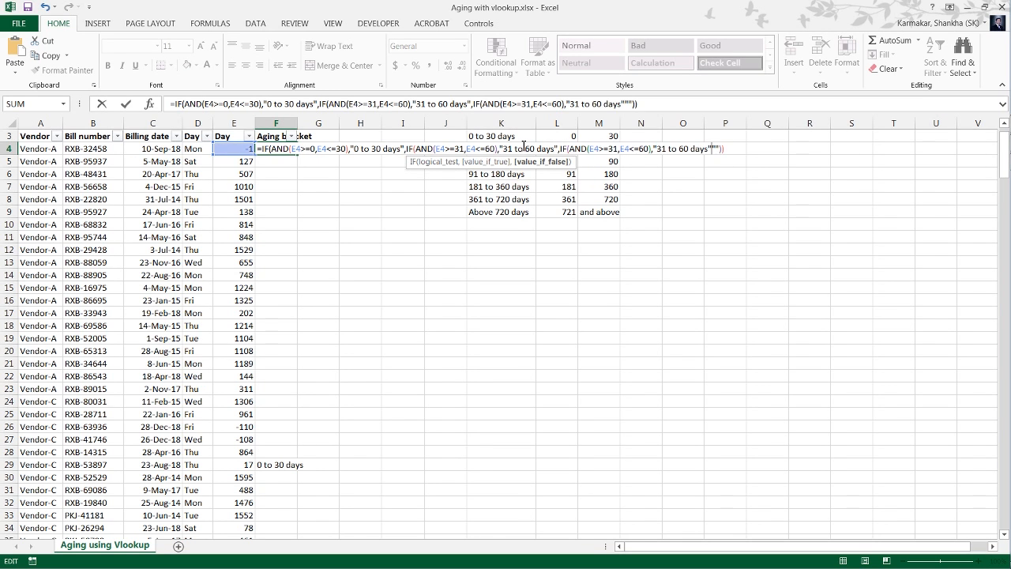
# Set the third AND condition in F4 to E4>=61 and E4<=180.
pyautogui.press('Left')
pyautogui.press('Left')
pyautogui.press('Left')
pyautogui.press('Left')
pyautogui.press('Left')
pyautogui.press('Left')
pyautogui.press('Left')
pyautogui.press('Left')
pyautogui.press('Left')
pyautogui.press('Left')
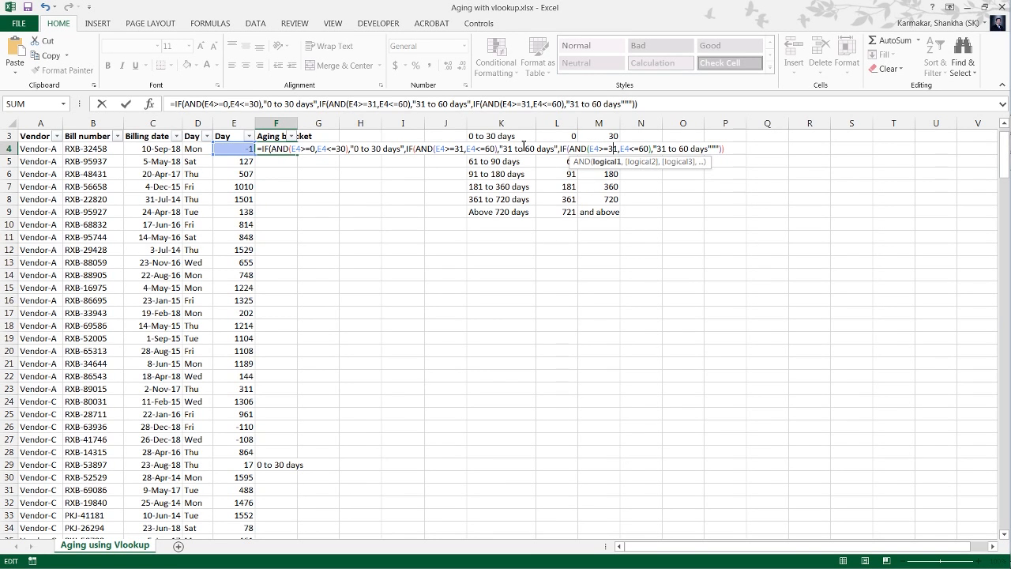
pyautogui.hotkey('shift', 'Left')
pyautogui.write('6')
pyautogui.press('Right')
pyautogui.press('Right')
pyautogui.press('Right')
pyautogui.press('Right')
pyautogui.press('Right')
pyautogui.press('Right')
pyautogui.hotkey('shift', 'Left')
pyautogui.hotkey('shift', 'Left')
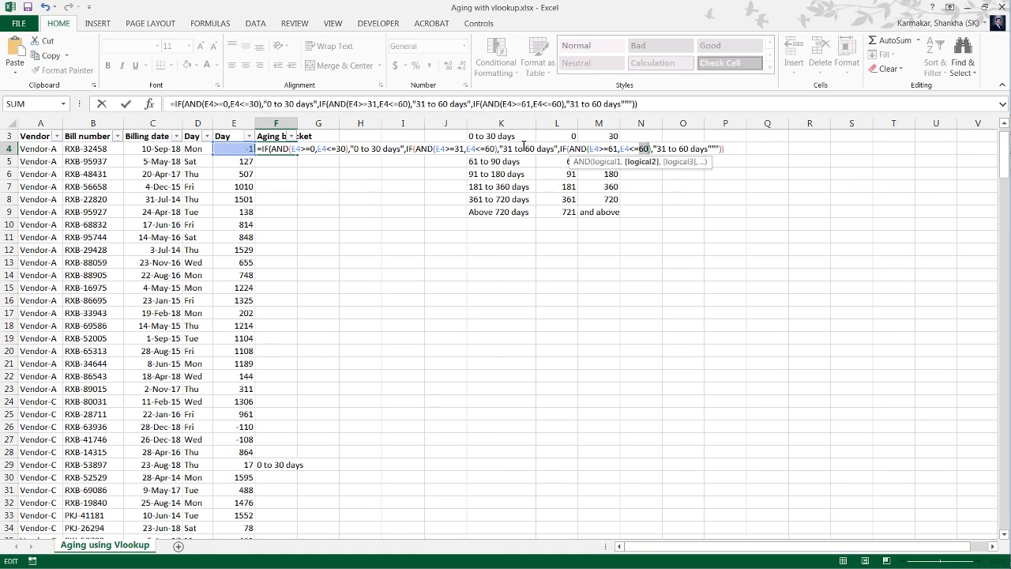
pyautogui.write('18')
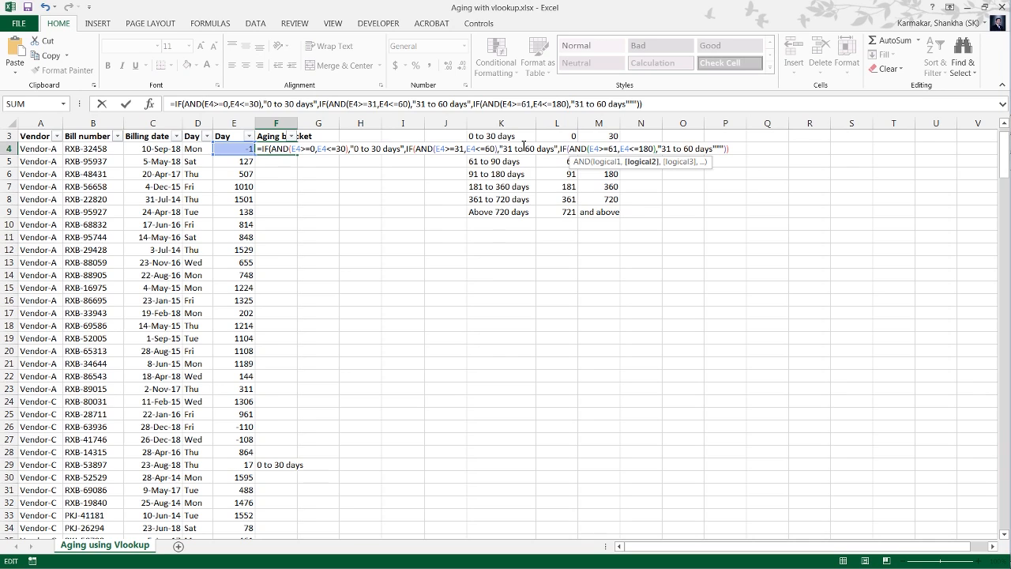
# Change the third IF's result text to "61 to 180 days" and add a comma before the closing empty text.
pyautogui.press('Right')
pyautogui.press('Right')
pyautogui.press('Right')
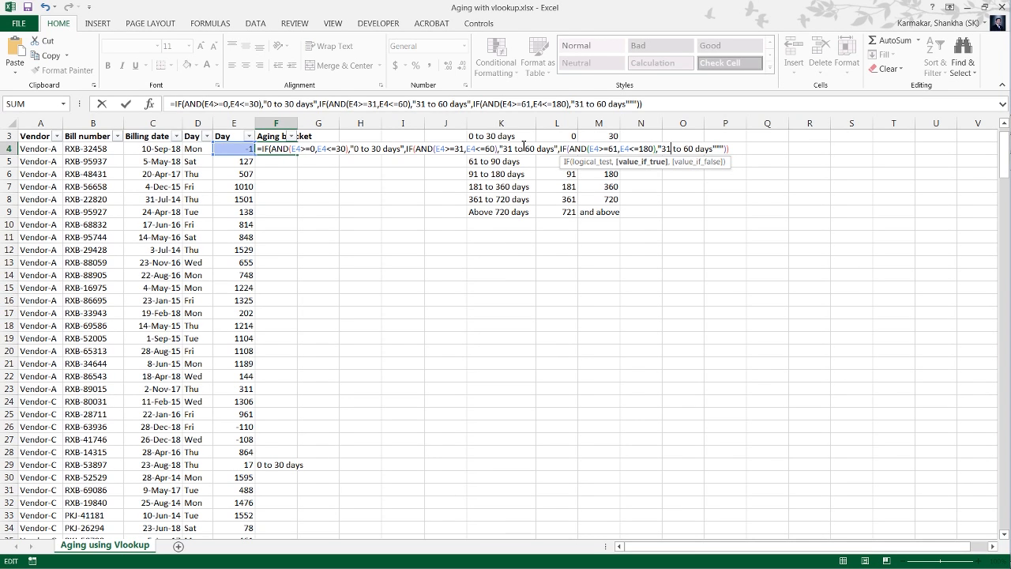
pyautogui.hotkey('shift', 'Left')
pyautogui.hotkey('shift', 'Left')
pyautogui.write('60')
pyautogui.press('BackSpace')
pyautogui.write('1')
pyautogui.hotkey('shift', 'Right')
pyautogui.hotkey('shift', 'Right')
pyautogui.write('180')
pyautogui.press('Right')
pyautogui.write(',')
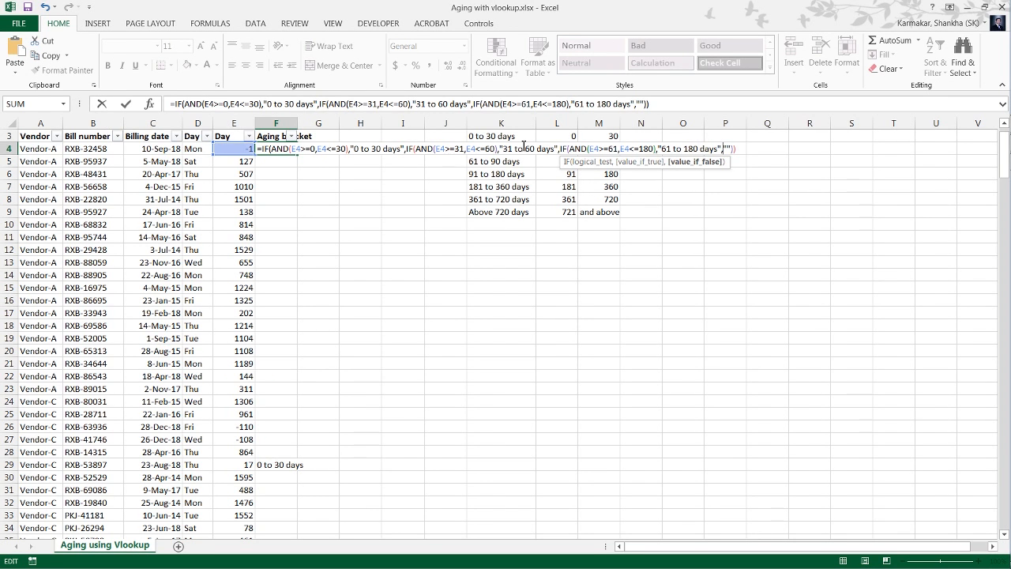
# Commit the three-bracket formula in F4, accepting the parenthesis correction, and fill it down through F272.
pyautogui.press('Return')
pyautogui.press('Return')
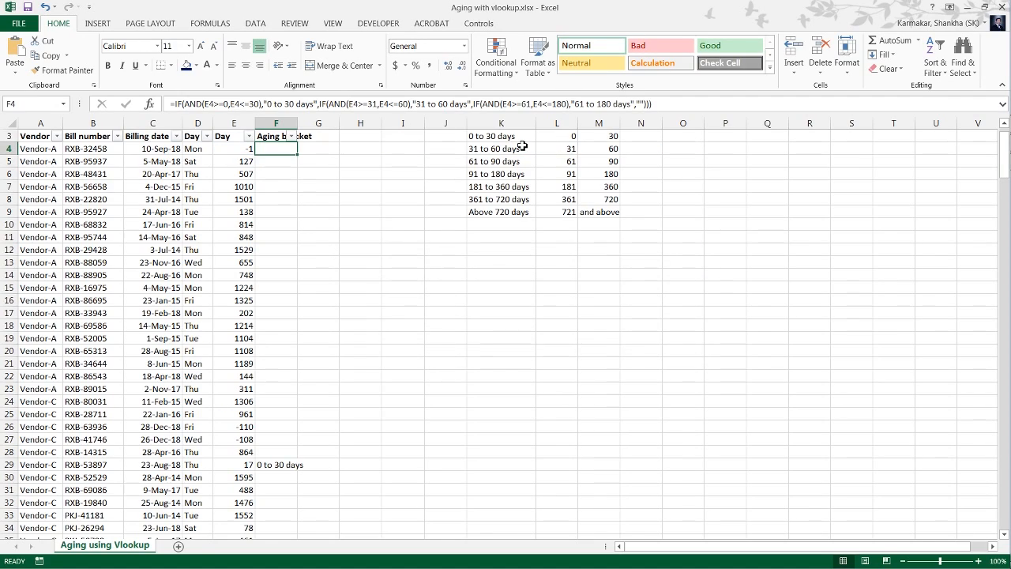
pyautogui.hotkey('ctrl', 'shift', 'Down')
pyautogui.hotkey('ctrl', 'd')
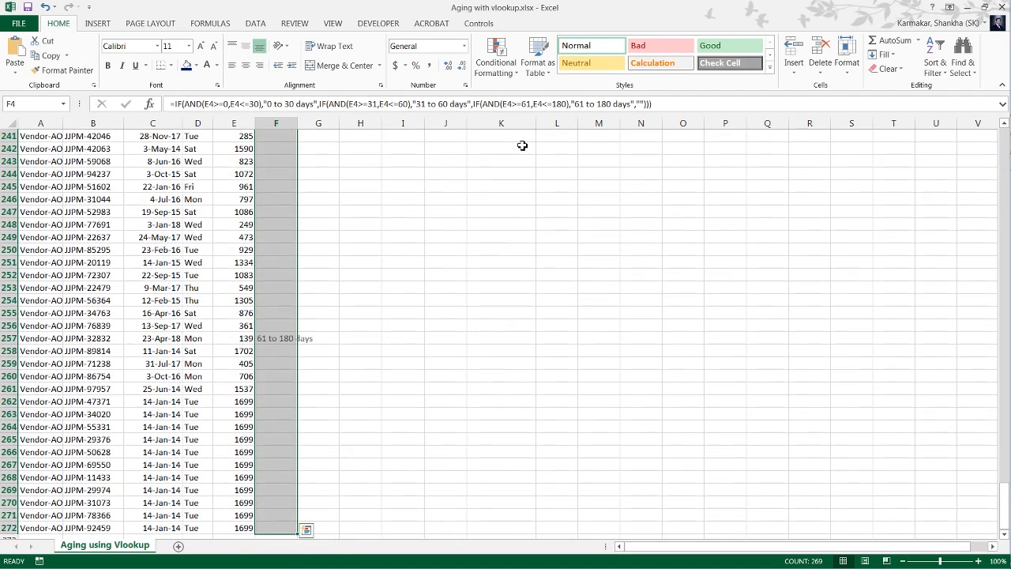
# Filter the Aging bracket column to show only the "61 to 180 days" bills.
pyautogui.hotkey('ctrl', 'Up')
pyautogui.press('Down')
pyautogui.press('Down')
pyautogui.press('Down')
pyautogui.press('Down')
pyautogui.press('Down')
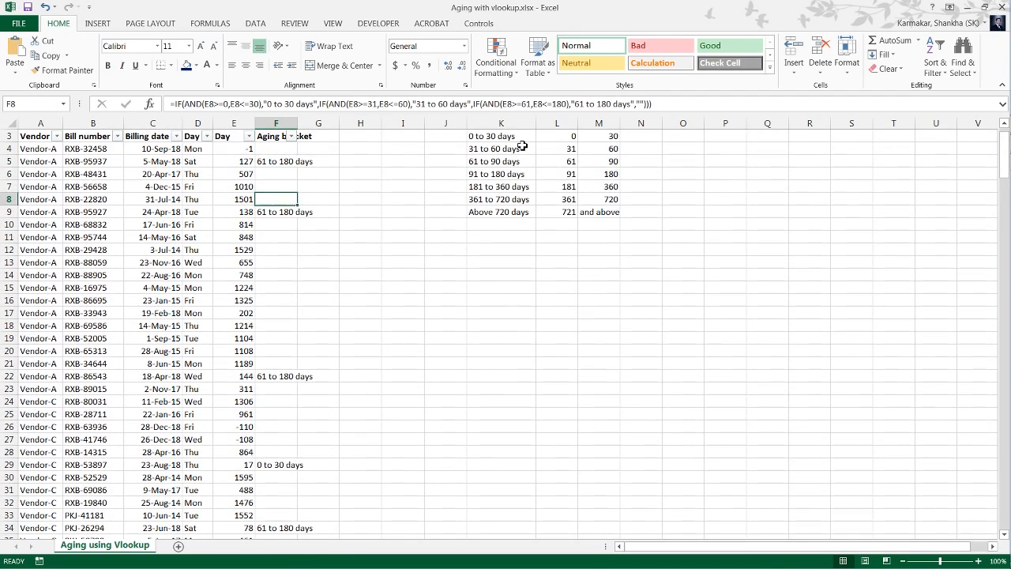
pyautogui.hotkey('ctrl', 'Down')
pyautogui.hotkey('ctrl', 'Up')
pyautogui.hotkey('ctrl', 'Up')
pyautogui.press('Down')
pyautogui.press('Down')
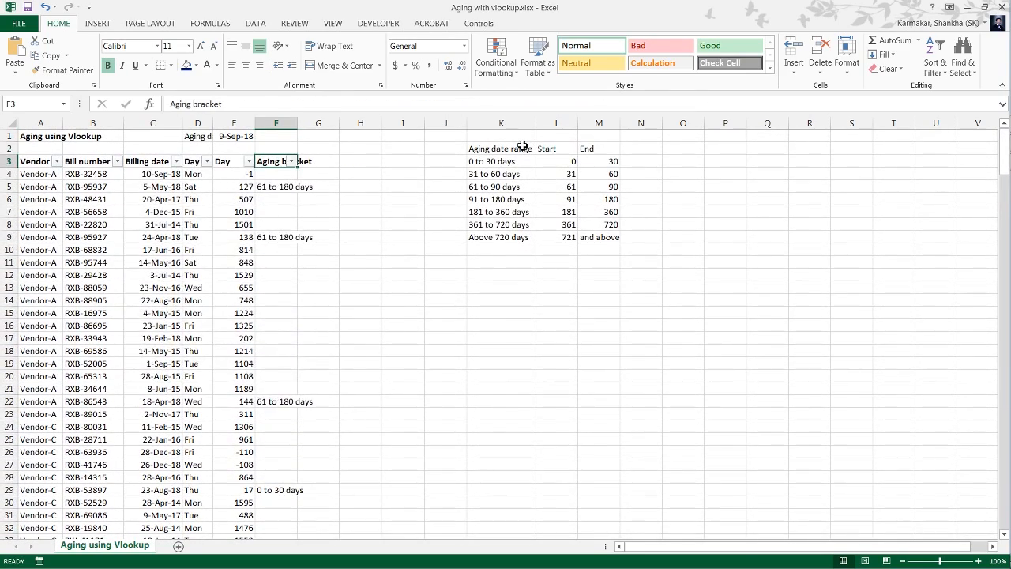
pyautogui.hotkey('alt', 'Down')
pyautogui.press('Down')
pyautogui.press('Down')
pyautogui.press('Down')
pyautogui.press('Down')
pyautogui.press('Down')
pyautogui.press('Down')
pyautogui.press('Down')
pyautogui.press('Down')
pyautogui.press('Down')
pyautogui.press('space')
pyautogui.press('Down')
pyautogui.press('space')
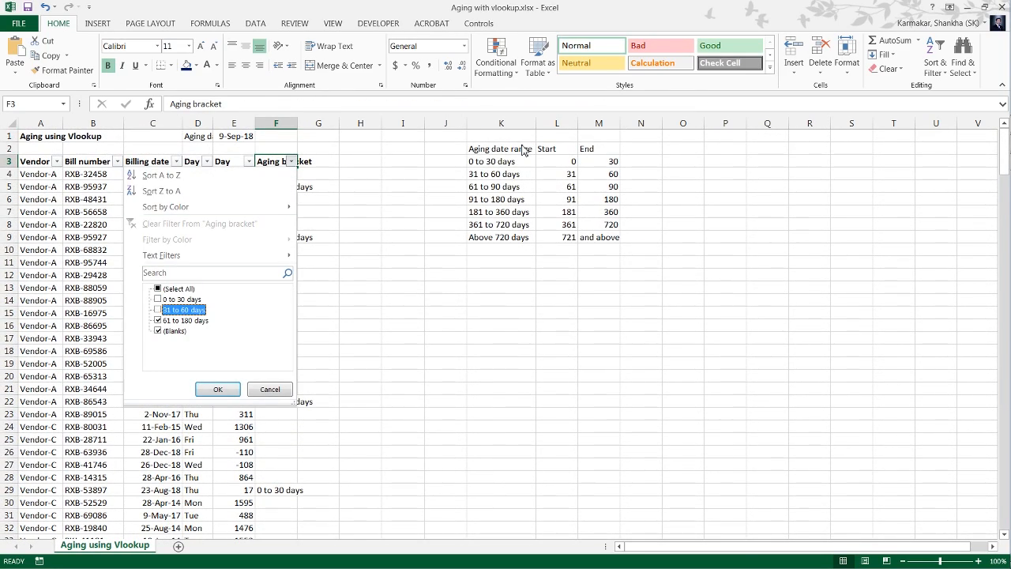
pyautogui.press('Down')
pyautogui.press('Tab')
pyautogui.press('Return')
# Check the filtered bills' day counts in column E against their brackets in column F.
pyautogui.press('Down')
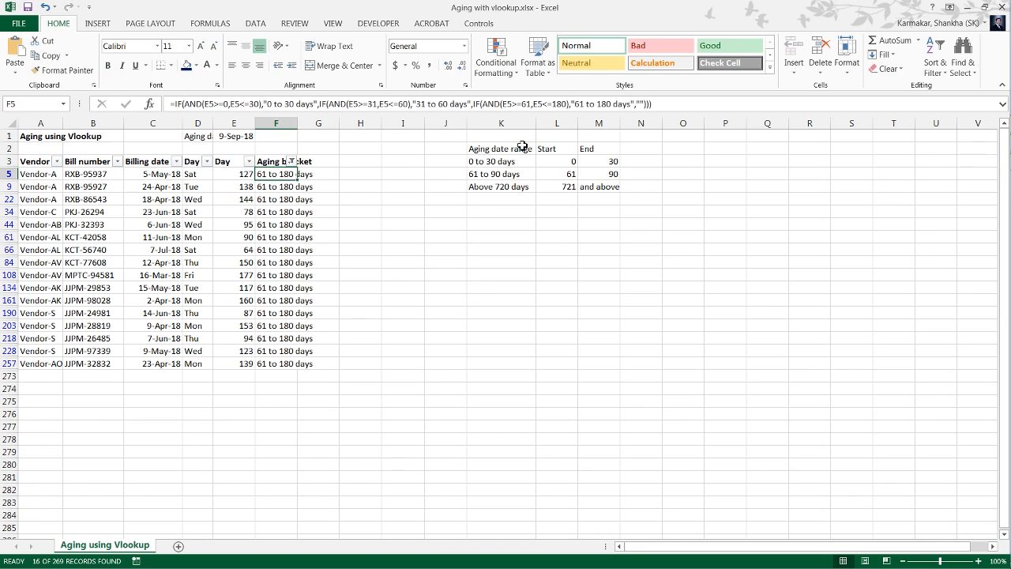
pyautogui.press('Left')
pyautogui.press('Down')
pyautogui.press('Down')
pyautogui.press('Down')
pyautogui.press('Down')
pyautogui.press('Down')
pyautogui.press('Down')
pyautogui.press('Down')
pyautogui.press('Down')
pyautogui.press('Down')
pyautogui.press('Down')
pyautogui.press('Down')
pyautogui.press('Down')
pyautogui.press('Down')
pyautogui.press('Down')
pyautogui.press('Down')
pyautogui.press('Down')
pyautogui.press('Down')
pyautogui.press('Down')
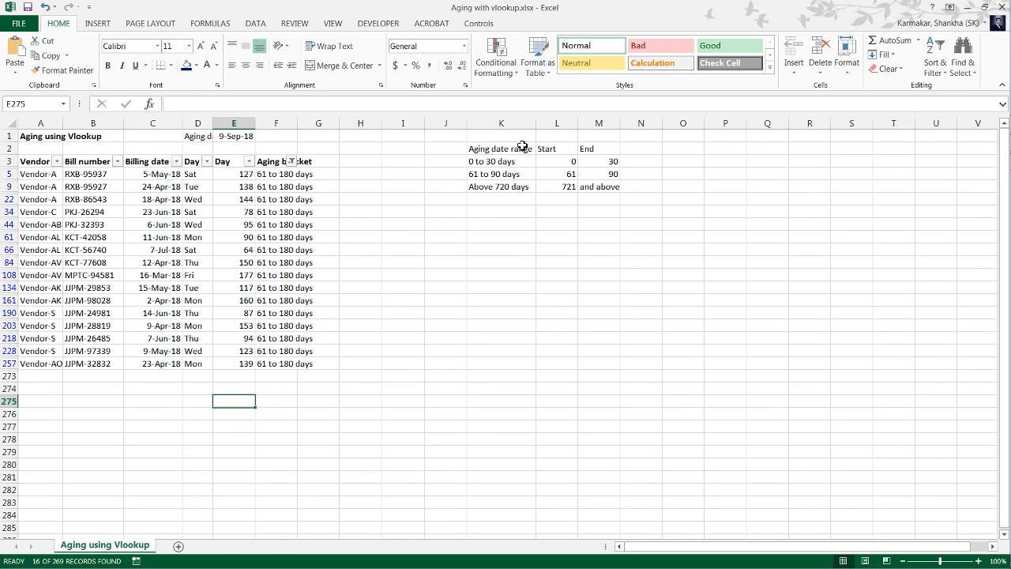
pyautogui.press('Up')
pyautogui.press('Up')
pyautogui.press('Up')
pyautogui.press('Up')
pyautogui.press('Right')
pyautogui.press('Left')
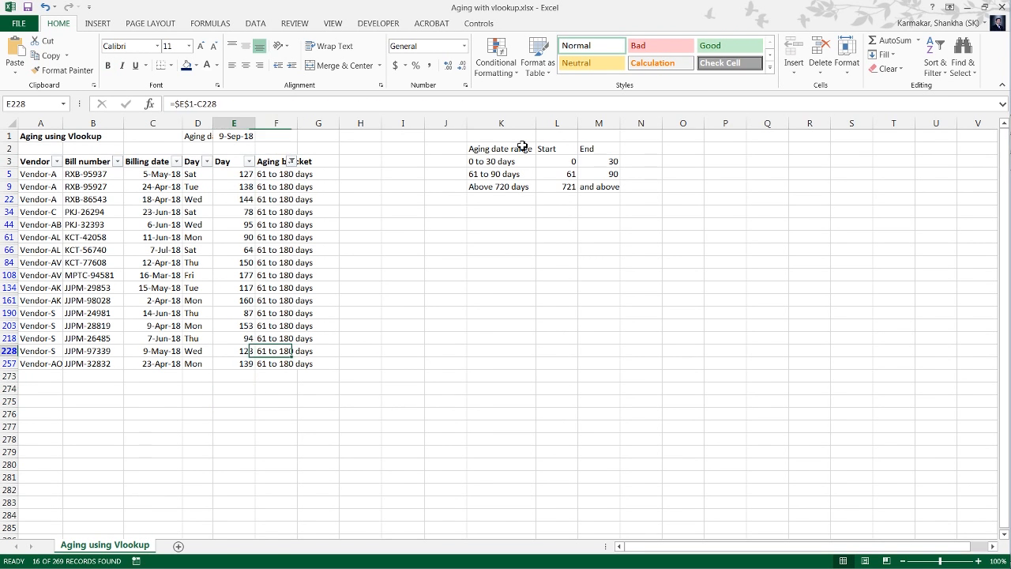
pyautogui.press('Right')
pyautogui.hotkey('ctrl', 'Up')
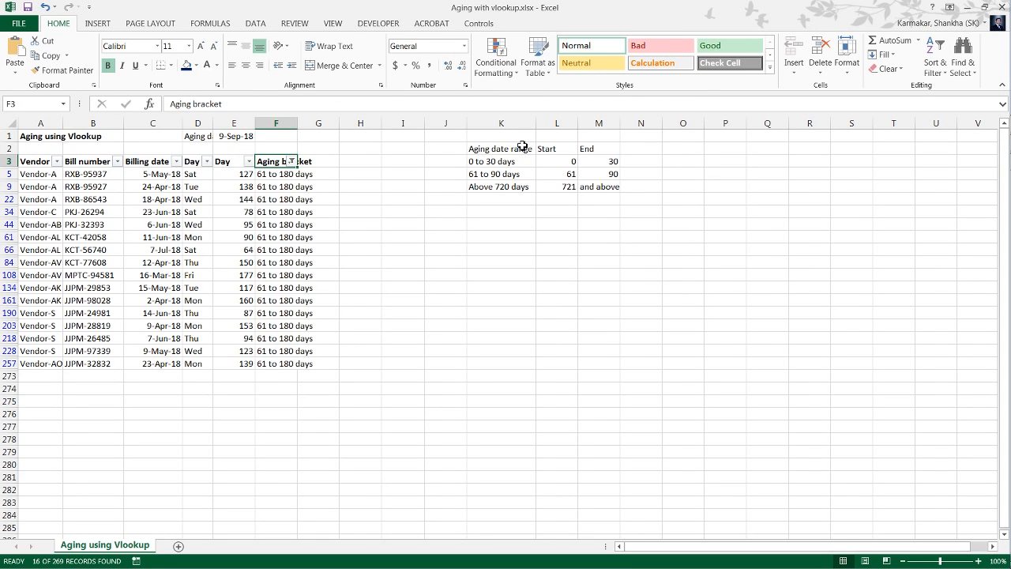
# Clear the filter from the Aging bracket column to show all the bills again.
pyautogui.hotkey('alt', 'Down')
pyautogui.press('c')
pyautogui.press('Down')
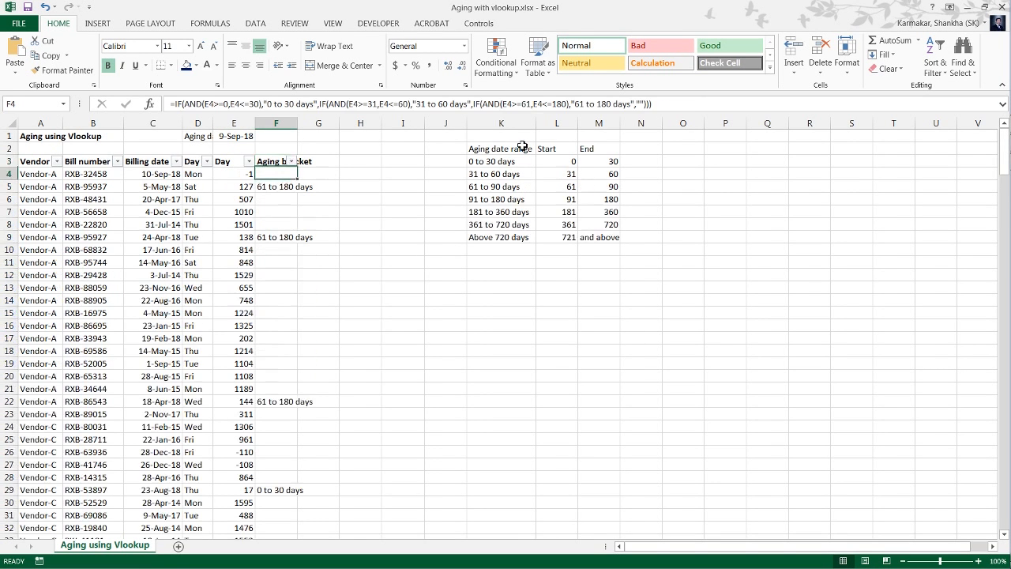
pyautogui.press('Down')
pyautogui.press('Up')
# Replace the first IF's result text "0 to 30 days" in the F4 formula with the absolute reference $K$3.
pyautogui.press('F2')
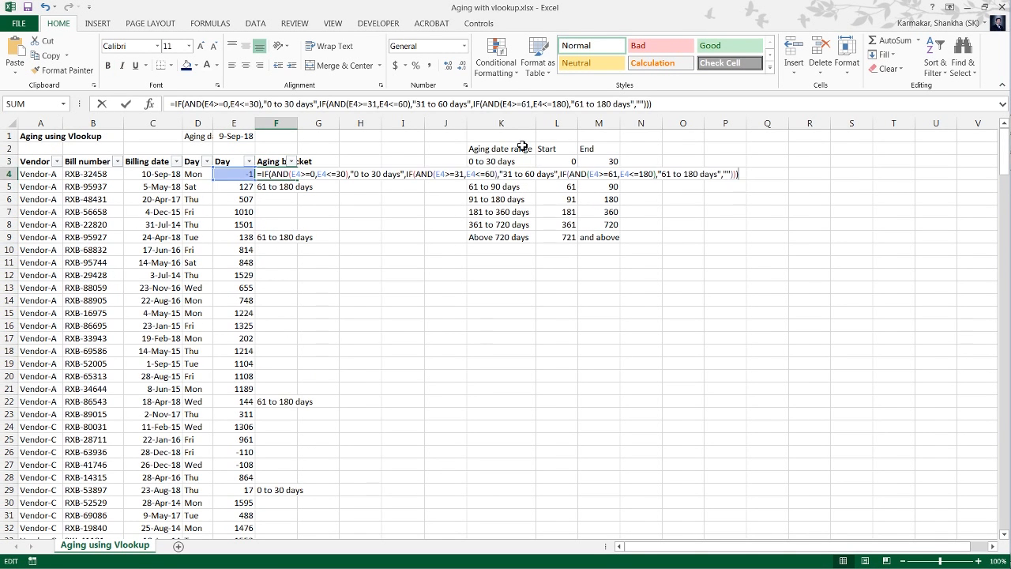
pyautogui.press('Left')
pyautogui.press('Left')
pyautogui.press('Left')
pyautogui.press('Left')
pyautogui.press('Left')
pyautogui.press('Left')
pyautogui.press('Left')
pyautogui.press('Left')
pyautogui.press('Left')
pyautogui.press('Left')
pyautogui.press('Left')
pyautogui.press('Left')
pyautogui.press('Left')
pyautogui.press('Left')
pyautogui.press('Left')
pyautogui.press('Left')
pyautogui.press('Left')
pyautogui.press('Left')
pyautogui.press('Left')
pyautogui.press('Left')
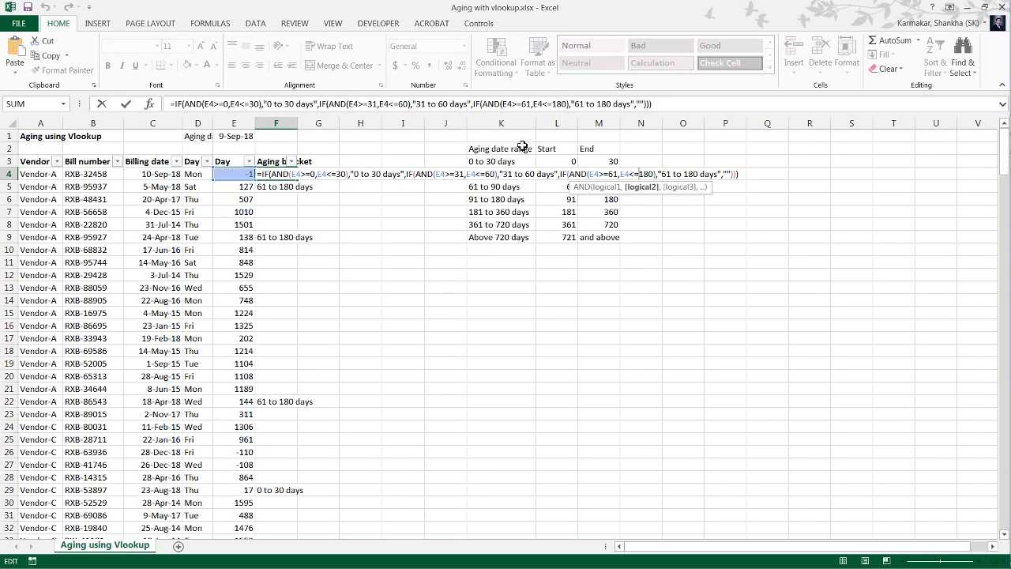
pyautogui.press('Left')
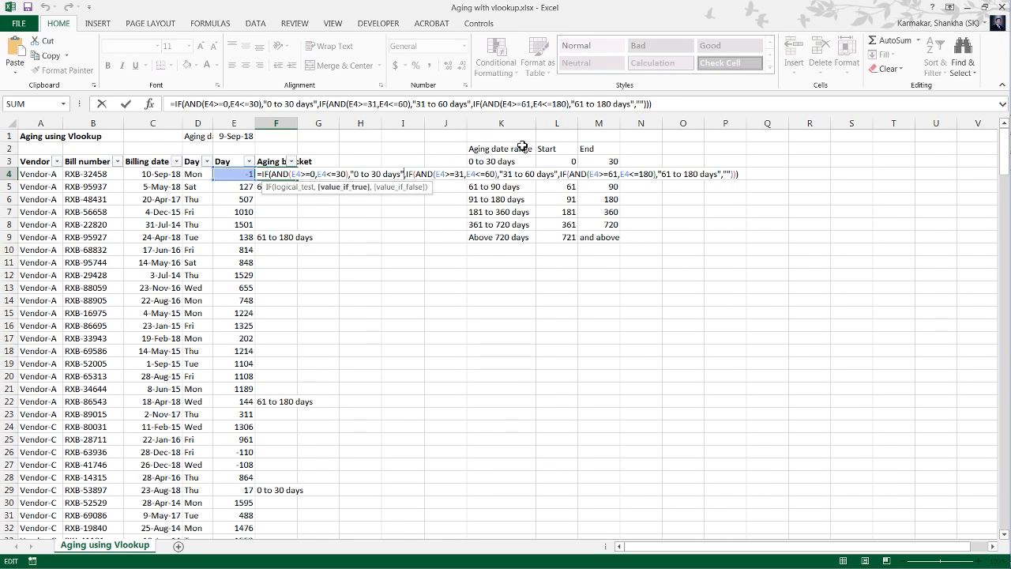
pyautogui.hotkey('shift', 'Left')
pyautogui.hotkey('shift', 'Left')
pyautogui.hotkey('shift', 'Left')
pyautogui.hotkey('shift', 'Left')
pyautogui.hotkey('shift', 'Left')
pyautogui.hotkey('shift', 'Left')
pyautogui.hotkey('shift', 'Left')
pyautogui.hotkey('shift', 'Left')
pyautogui.hotkey('shift', 'Left')
pyautogui.hotkey('shift', 'Left')
pyautogui.hotkey('shift', 'Left')
pyautogui.hotkey('shift', 'Left')
pyautogui.hotkey('shift', 'Left')
pyautogui.hotkey('shift', 'Left')
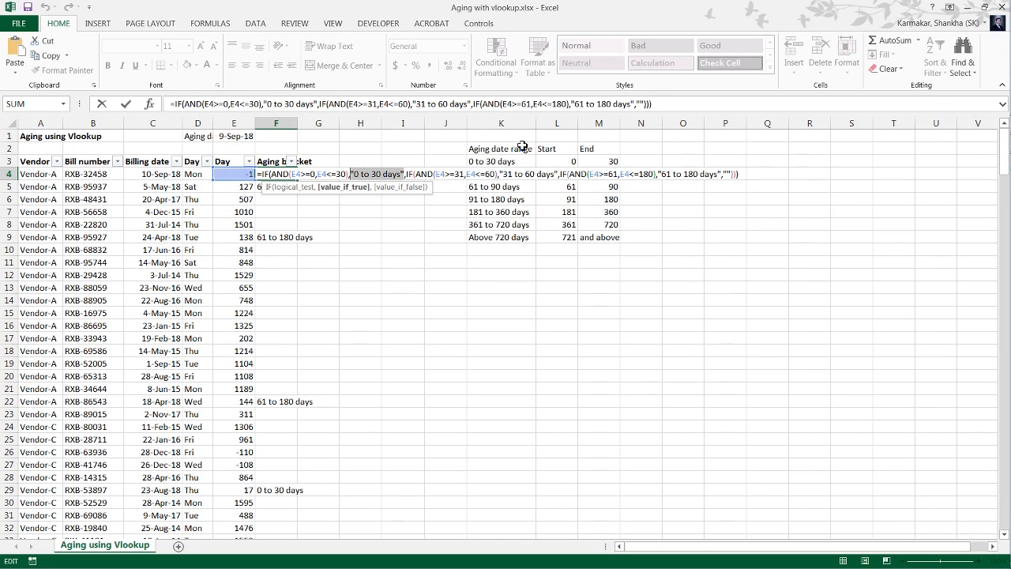
pyautogui.press('Right')
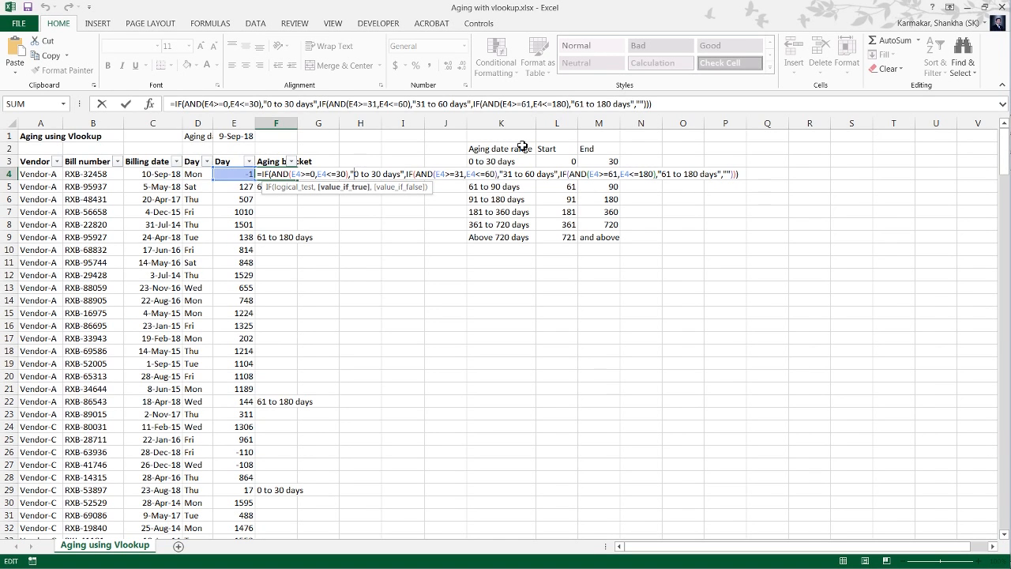
pyautogui.hotkey('shift', 'Right')
pyautogui.hotkey('shift', 'Right')
pyautogui.hotkey('shift', 'Right')
pyautogui.hotkey('shift', 'Right')
pyautogui.hotkey('shift', 'Right')
pyautogui.hotkey('shift', 'Right')
pyautogui.hotkey('shift', 'Right')
pyautogui.hotkey('shift', 'Right')
pyautogui.hotkey('shift', 'Right')
pyautogui.hotkey('shift', 'Right')
pyautogui.hotkey('shift', 'Right')
pyautogui.hotkey('shift', 'Right')
pyautogui.hotkey('shift', 'Right')
pyautogui.hotkey('shift', 'Right')
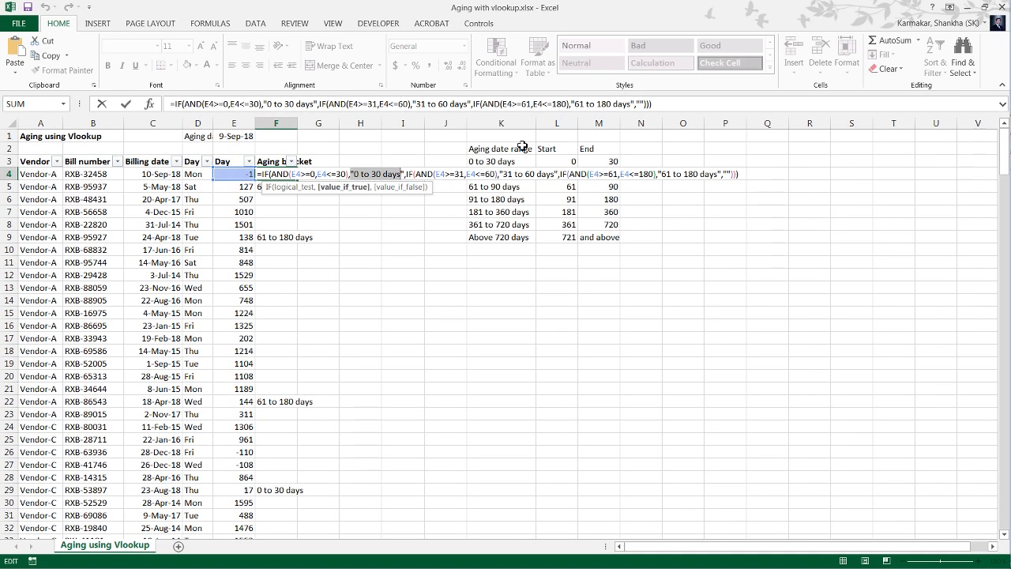
pyautogui.press('Delete')
pyautogui.press('F2')
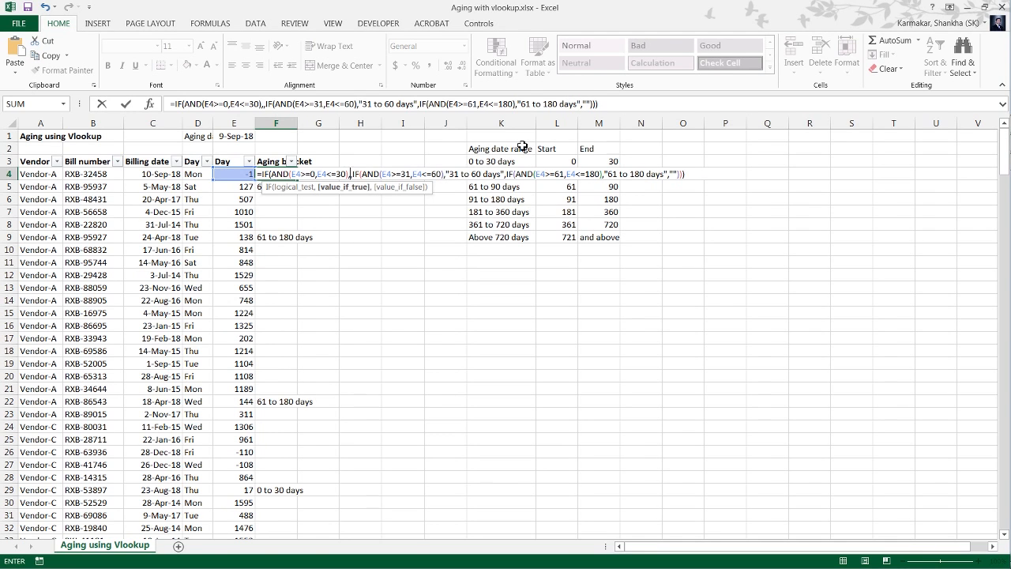
pyautogui.press('Right')
pyautogui.press('Right')
pyautogui.press('Right')
pyautogui.press('Right')
pyautogui.press('Right')
pyautogui.press('Up')
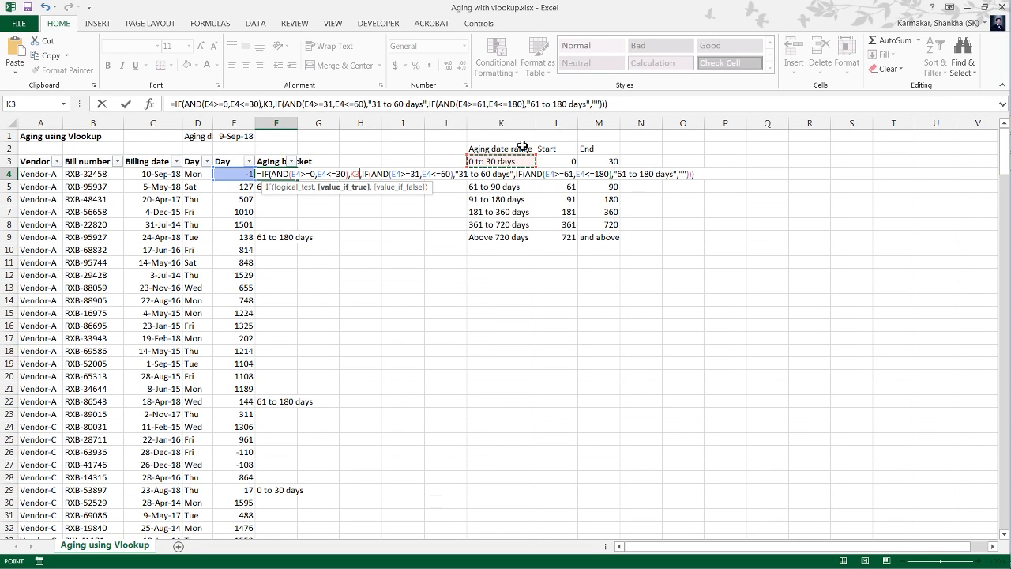
pyautogui.press('F4')
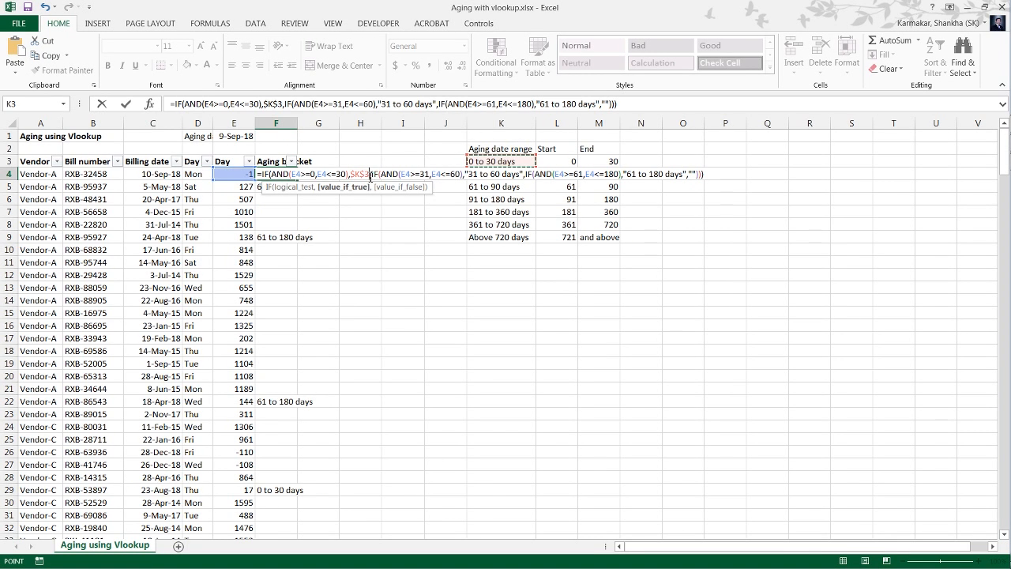
pyautogui.press('Return')
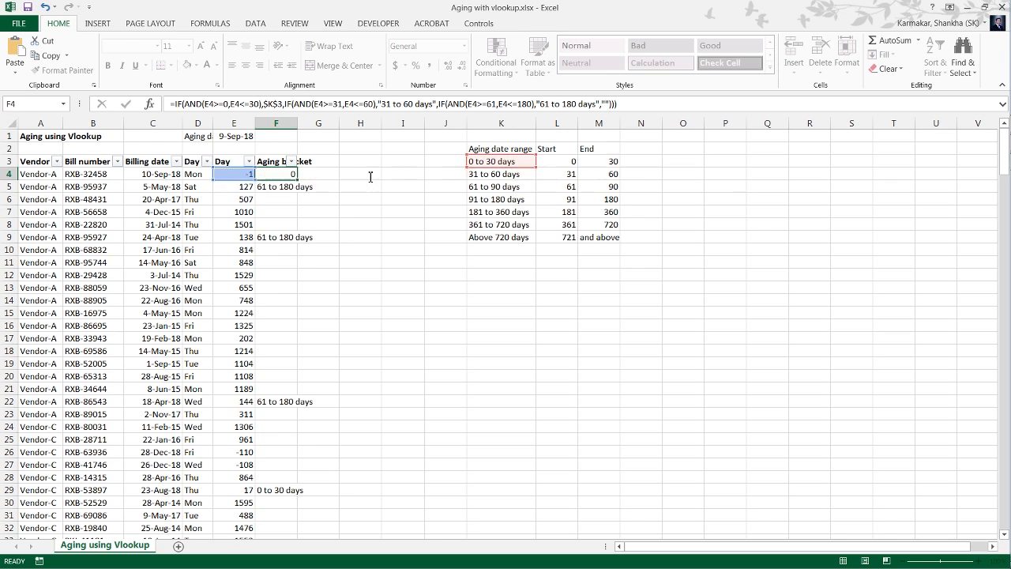
# Replace the second IF's result text "31 to 60 days" in the F4 formula with the absolute reference $K$4.
pyautogui.press('Up')
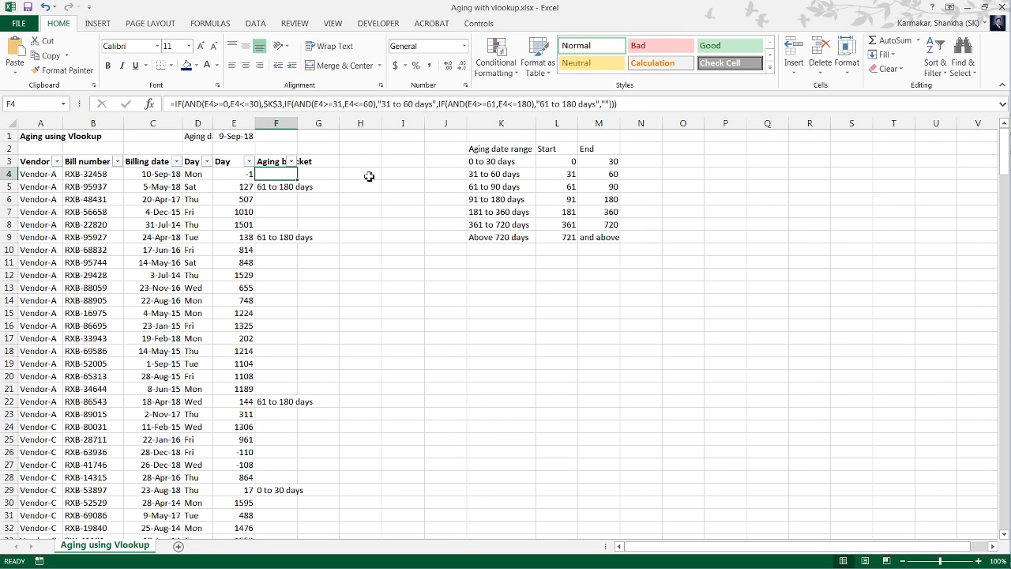
pyautogui.press('F2')
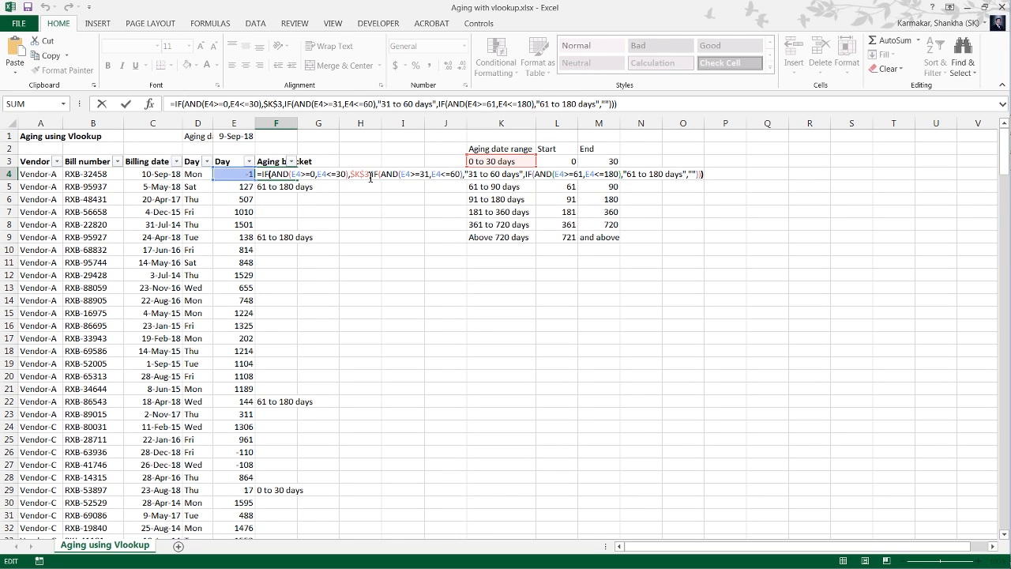
pyautogui.press('Left')
pyautogui.press('Left')
pyautogui.press('Left')
pyautogui.press('Left')
pyautogui.press('Left')
pyautogui.press('Left')
pyautogui.press('Left')
pyautogui.press('Left')
pyautogui.press('Left')
pyautogui.press('Left')
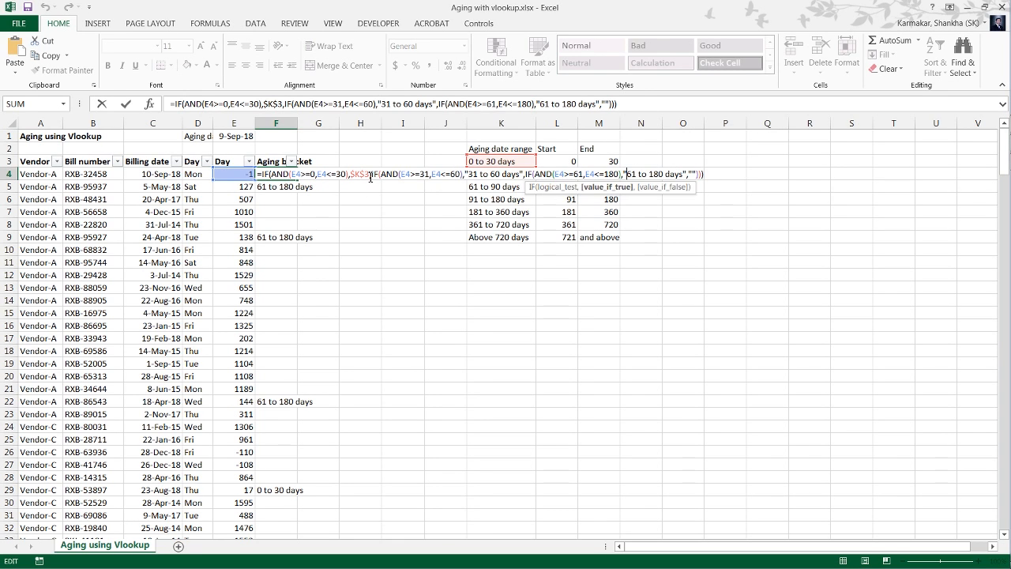
pyautogui.press('Left')
pyautogui.press('Left')
pyautogui.press('Left')
pyautogui.press('Left')
pyautogui.press('Left')
pyautogui.press('Left')
pyautogui.press('Left')
pyautogui.press('Left')
pyautogui.press('Left')
pyautogui.press('Left')
pyautogui.press('Left')
pyautogui.press('Left')
pyautogui.press('Left')
pyautogui.press('Left')
pyautogui.press('Left')
pyautogui.press('Left')
pyautogui.press('Left')
pyautogui.press('Left')
pyautogui.press('Left')
pyautogui.press('Left')
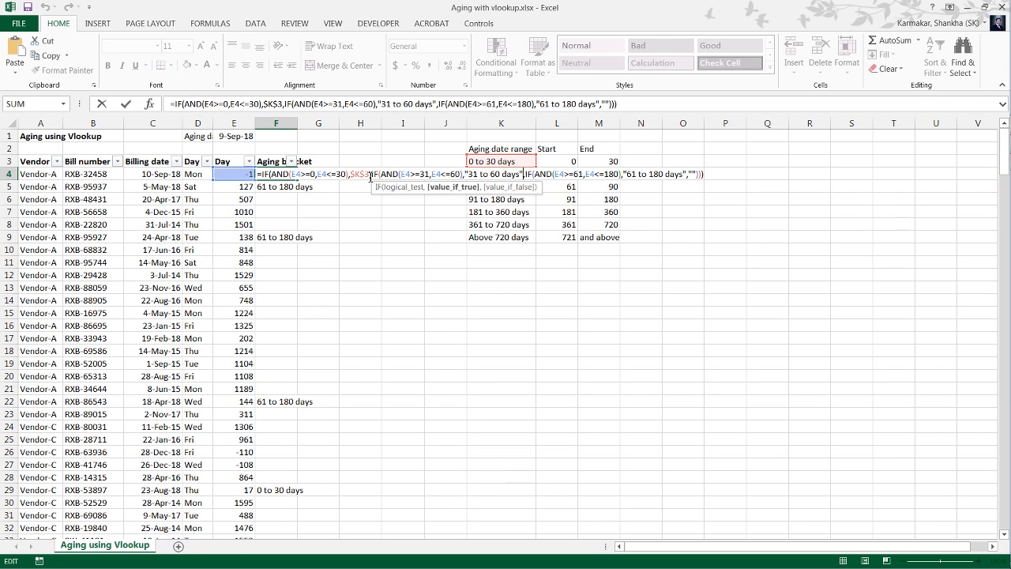
pyautogui.press('BackSpace')
pyautogui.press('BackSpace')
pyautogui.press('BackSpace')
pyautogui.press('BackSpace')
pyautogui.press('BackSpace')
pyautogui.press('BackSpace')
pyautogui.press('BackSpace')
pyautogui.press('BackSpace')
pyautogui.press('BackSpace')
pyautogui.press('BackSpace')
pyautogui.press('BackSpace')
pyautogui.press('BackSpace')
pyautogui.press('BackSpace')
pyautogui.press('BackSpace')
pyautogui.press('BackSpace')
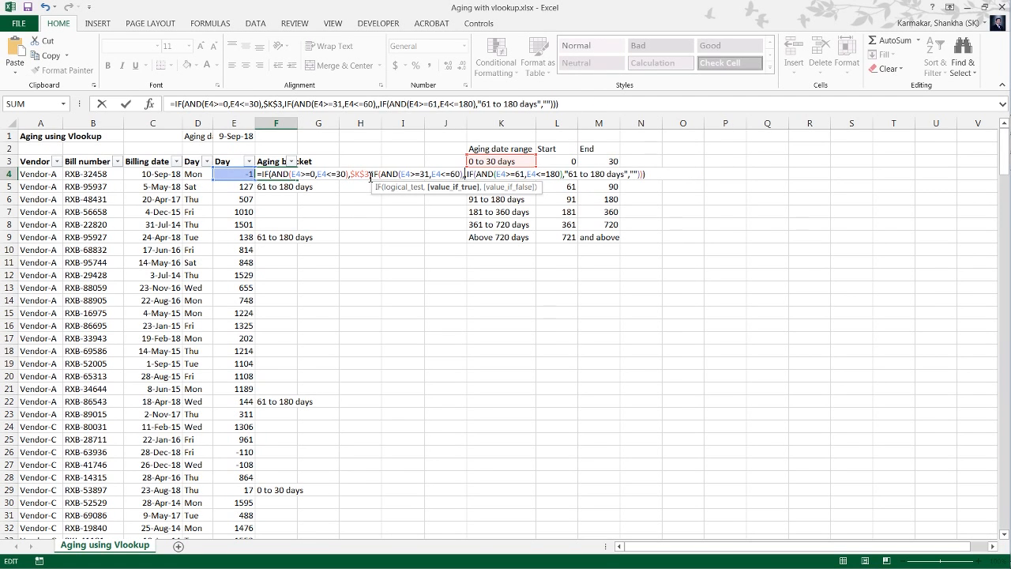
pyautogui.press('F2')
pyautogui.press('Right')
pyautogui.press('Right')
pyautogui.press('Right')
pyautogui.press('Right')
pyautogui.press('Right')
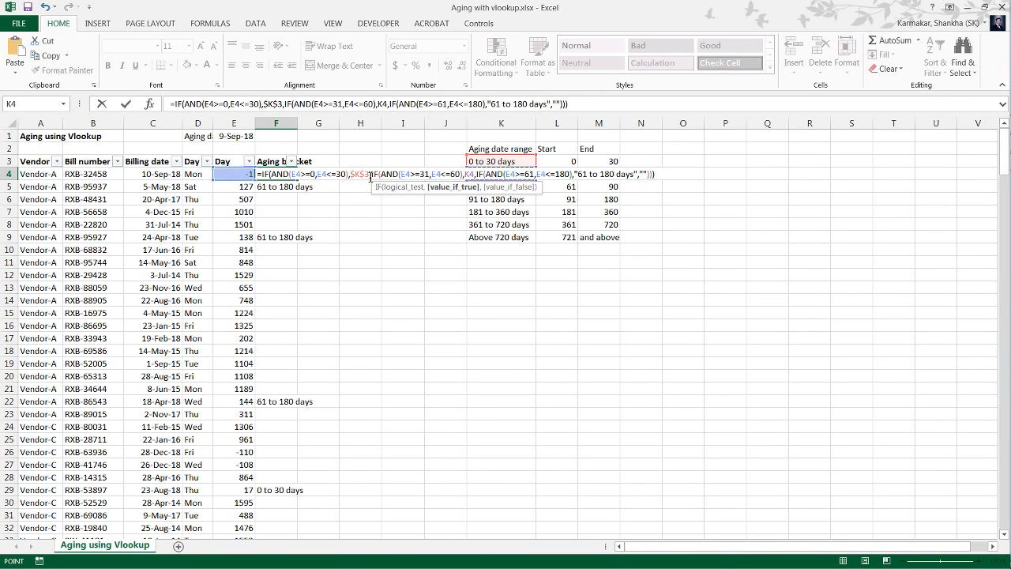
pyautogui.press('F4')
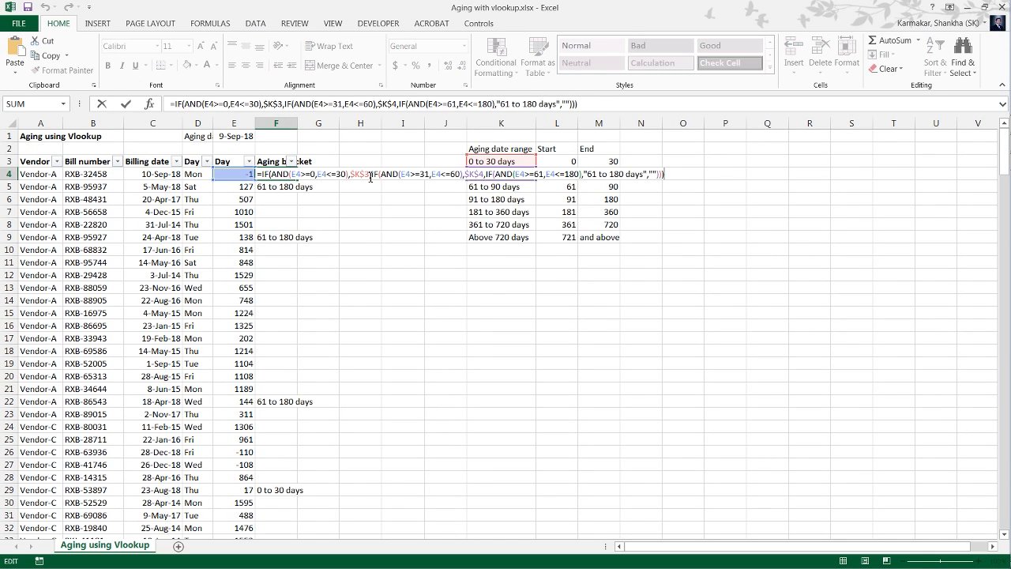
# Replace the third IF's result text "61 to 180 days" in F4 with the absolute reference $K$5 and commit the formula.
pyautogui.press('F2')
pyautogui.press('Left')
pyautogui.press('Left')
pyautogui.press('Left')
pyautogui.press('Left')
pyautogui.press('Left')
pyautogui.press('Left')
pyautogui.press('Left')
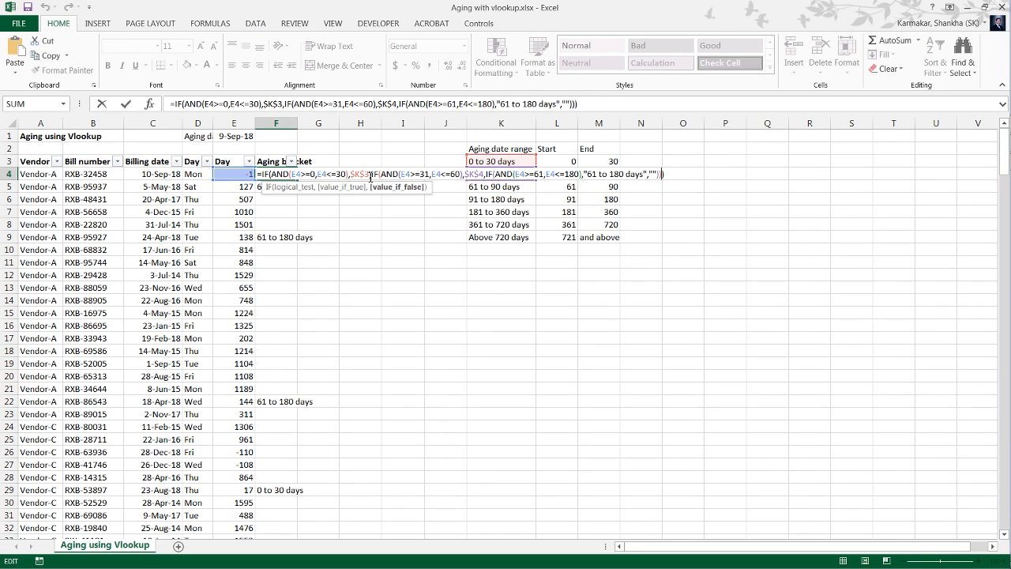
pyautogui.press('BackSpace')
pyautogui.press('BackSpace')
pyautogui.press('BackSpace')
pyautogui.press('BackSpace')
pyautogui.press('BackSpace')
pyautogui.press('BackSpace')
pyautogui.press('BackSpace')
pyautogui.press('BackSpace')
pyautogui.press('BackSpace')
pyautogui.press('BackSpace')
pyautogui.press('BackSpace')
pyautogui.press('BackSpace')
pyautogui.press('BackSpace')
pyautogui.press('BackSpace')
pyautogui.press('BackSpace')
pyautogui.press('BackSpace')
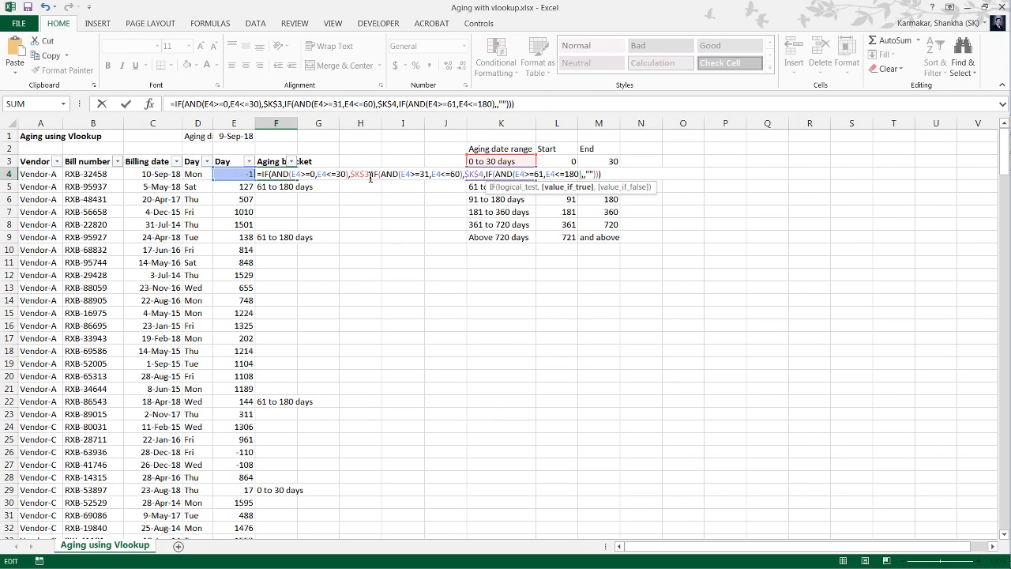
pyautogui.press('F2')
pyautogui.press('Right')
pyautogui.press('Right')
pyautogui.press('Right')
pyautogui.press('Right')
pyautogui.press('Right')
pyautogui.press('Right')
pyautogui.press('Down')
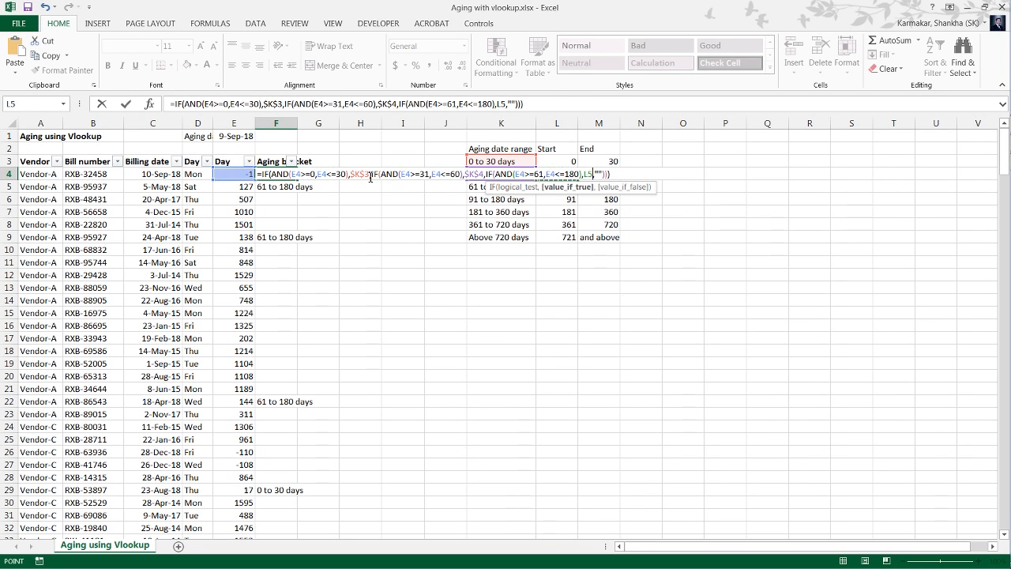
pyautogui.press('Left')
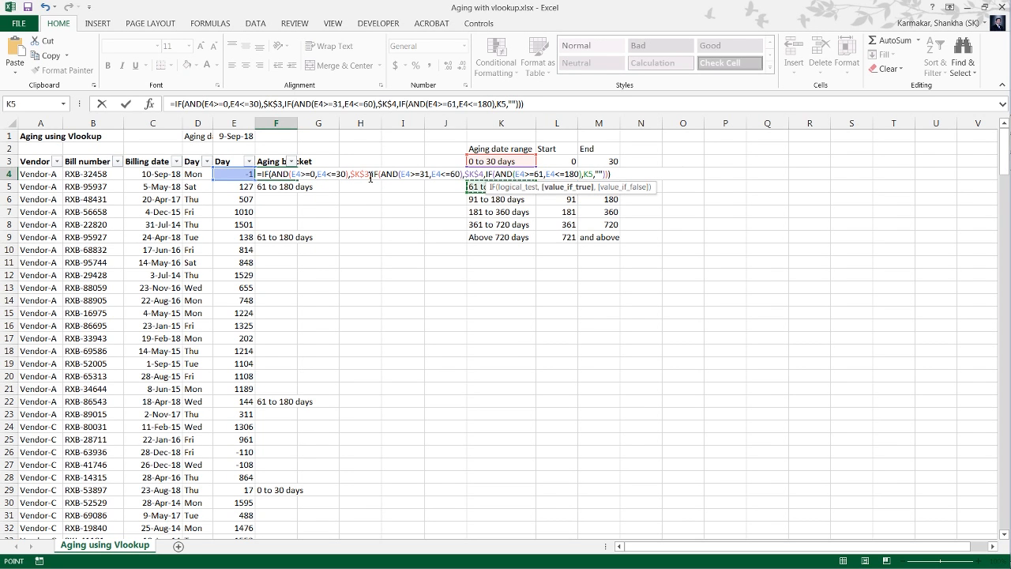
pyautogui.press('F4')
pyautogui.hotkey('ctrl', 'Return')
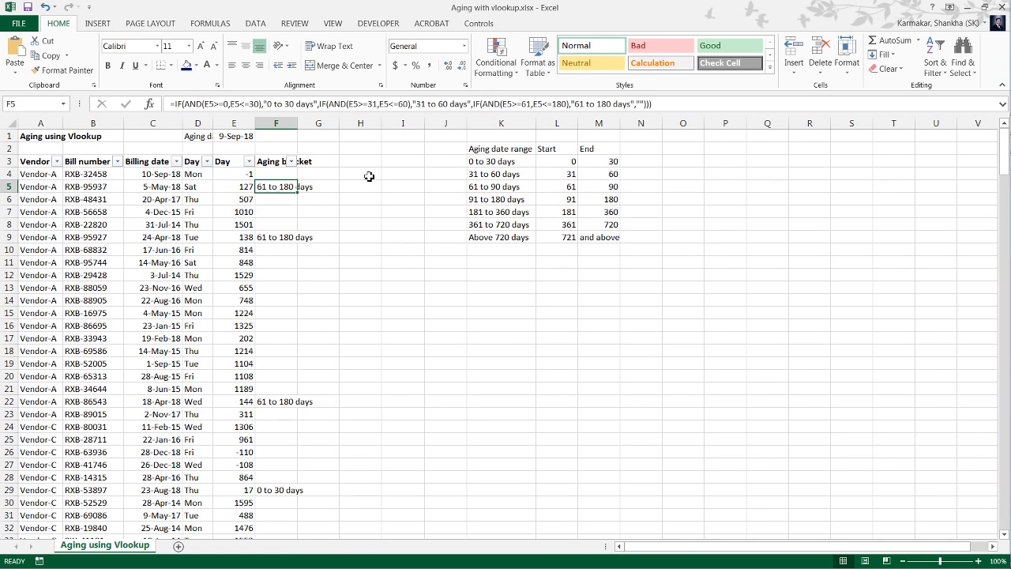
# Fill the reference-based bracket formula from F4 down through F272.
pyautogui.hotkey('ctrl', 'shift', 'Down')
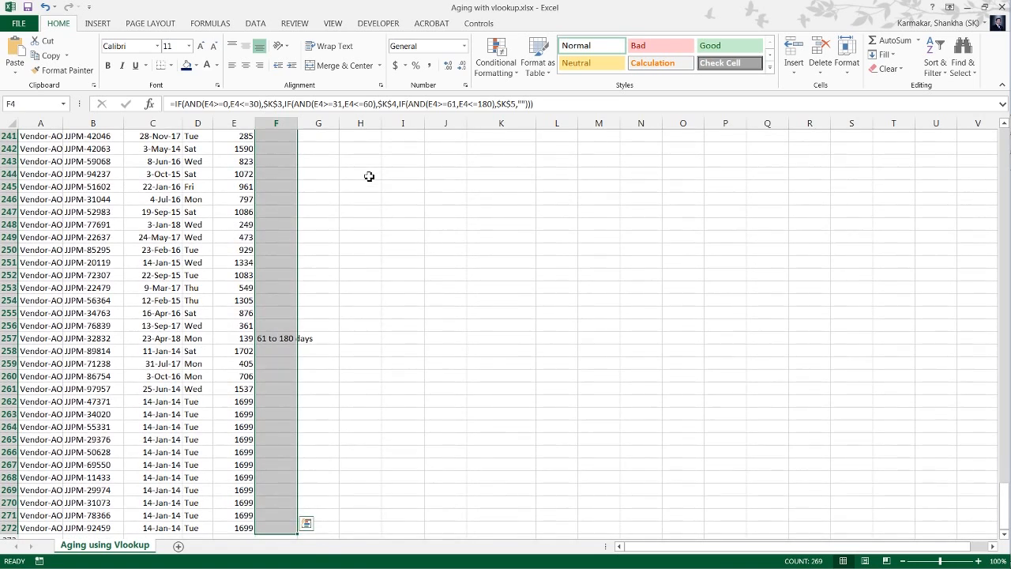
pyautogui.hotkey('ctrl', 'd')
pyautogui.hotkey('ctrl', 'Up')
pyautogui.press('Down')
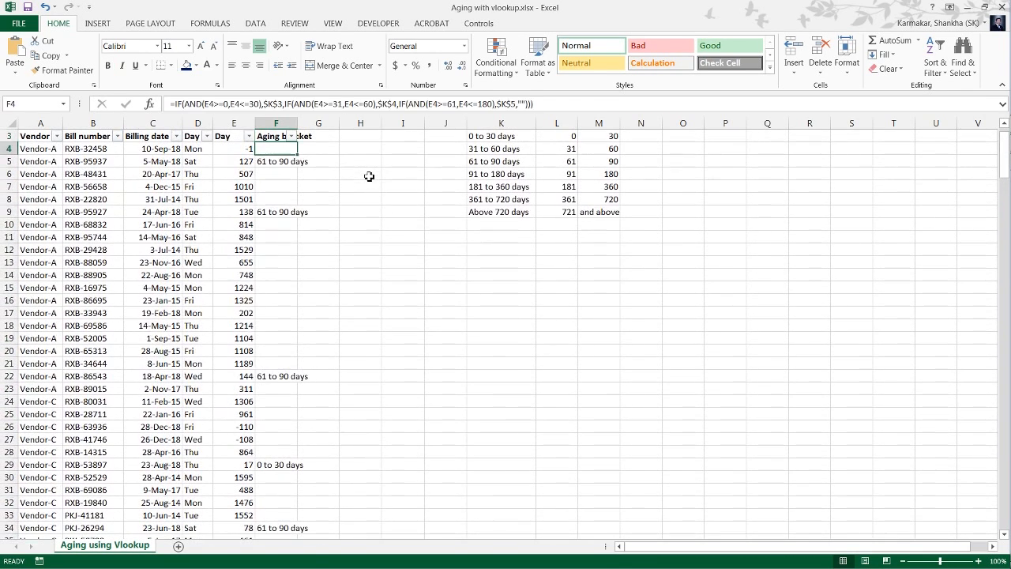
# Examine the bracket values listed in the Aging bracket column's filter and close it without filtering.
pyautogui.press('Up')
pyautogui.hotkey('alt', 'Down')
pyautogui.press('Down')
pyautogui.press('Down')
pyautogui.press('Down')
pyautogui.press('Down')
pyautogui.press('Down')
pyautogui.press('Down')
pyautogui.press('Down')
pyautogui.press('Down')
pyautogui.press('Down')
pyautogui.press('Up')
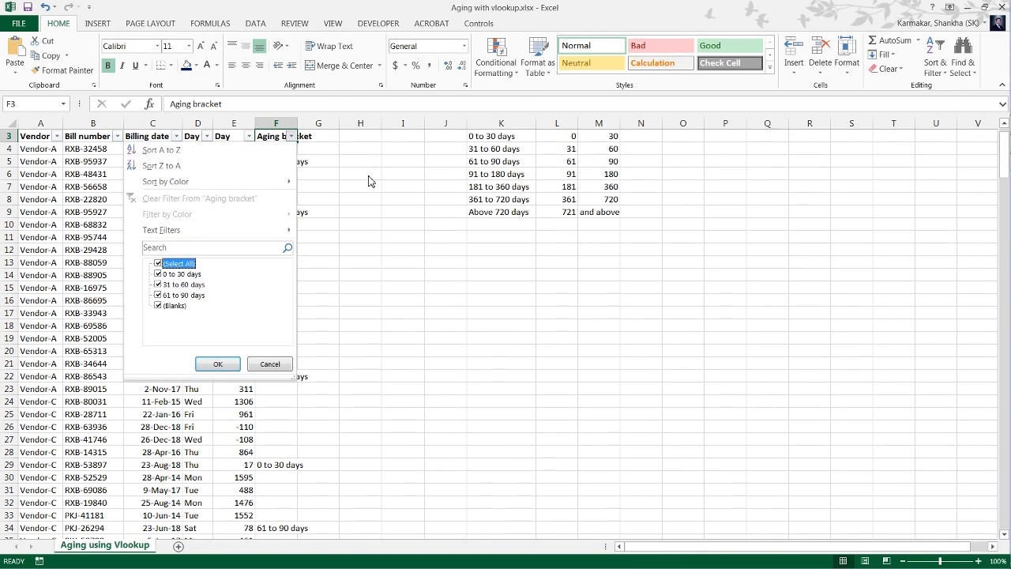
pyautogui.press('Escape')
# Review the bracket-table cells referenced by the nested IF formula in F4.
pyautogui.press('Down')
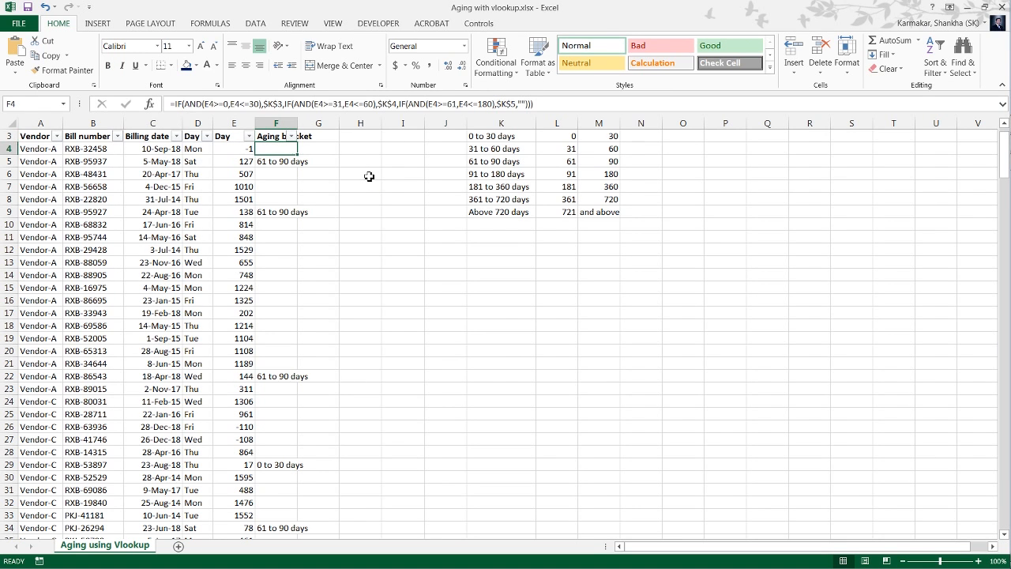
pyautogui.press('F2')
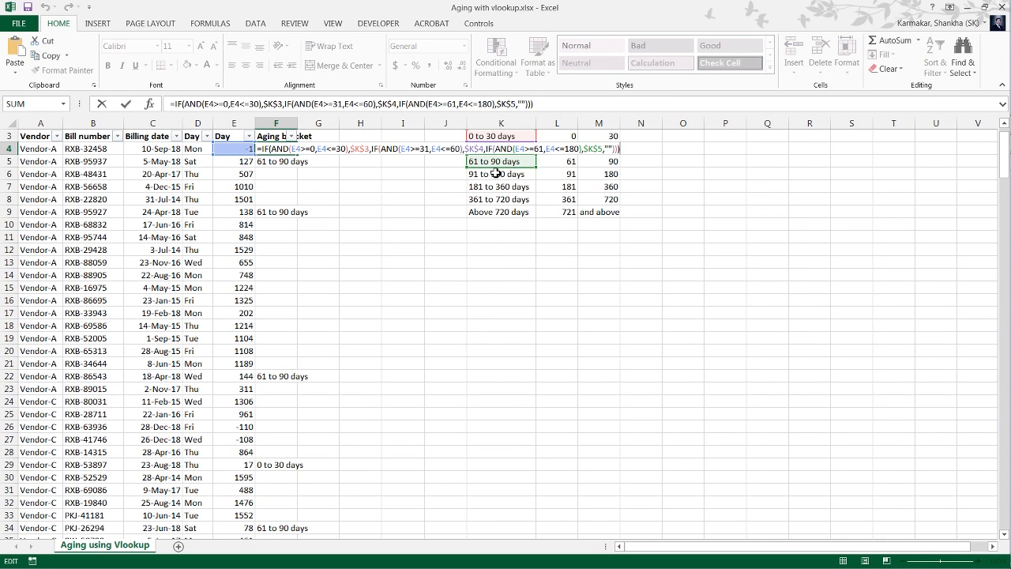
pyautogui.press('Escape')
# Replace the starting day in the K5 bracket label with 120.
pyautogui.press('Right')
pyautogui.press('Right')
pyautogui.press('Right')
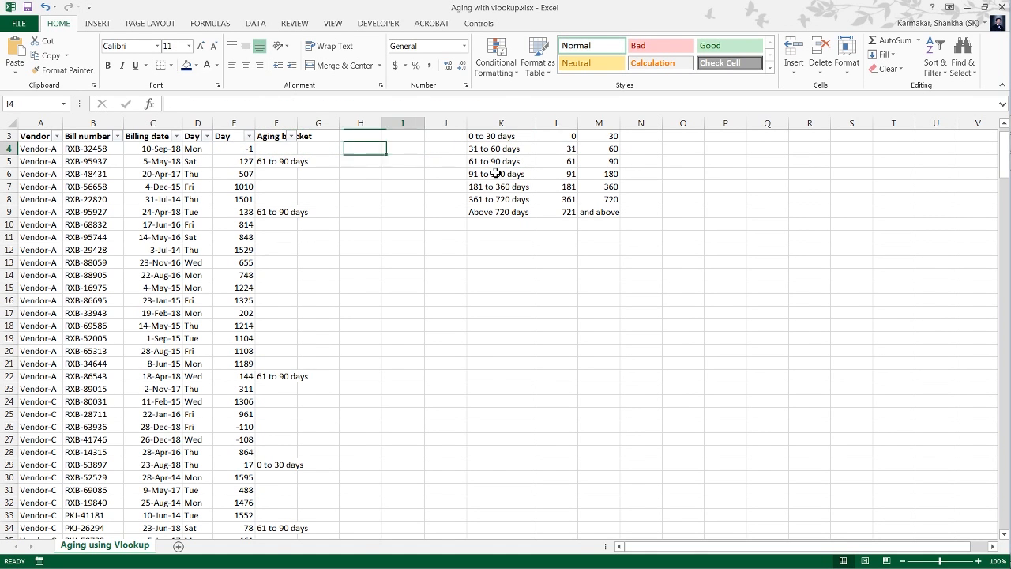
pyautogui.press('Down')
pyautogui.press('Right')
pyautogui.press('Right')
pyautogui.press('F2')
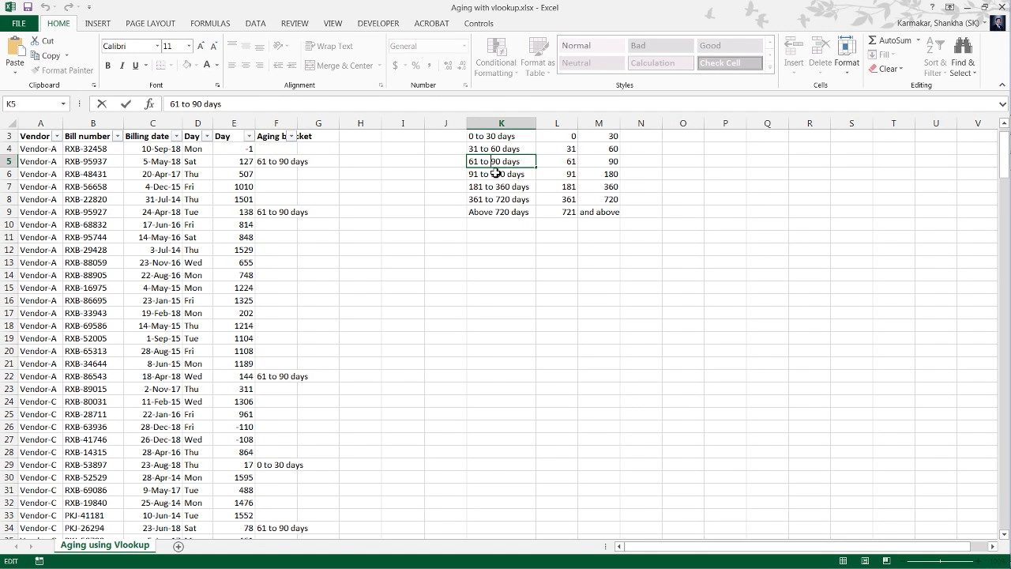
pyautogui.hotkey('shift', 'Left')
pyautogui.hotkey('shift', 'Left')
pyautogui.write('120')
# Replace the ending day in the K5 bracket label with 129 and commit the label.
pyautogui.press('Right')
pyautogui.press('Right')
pyautogui.press('Right')
pyautogui.press('Right')
pyautogui.press('Right')
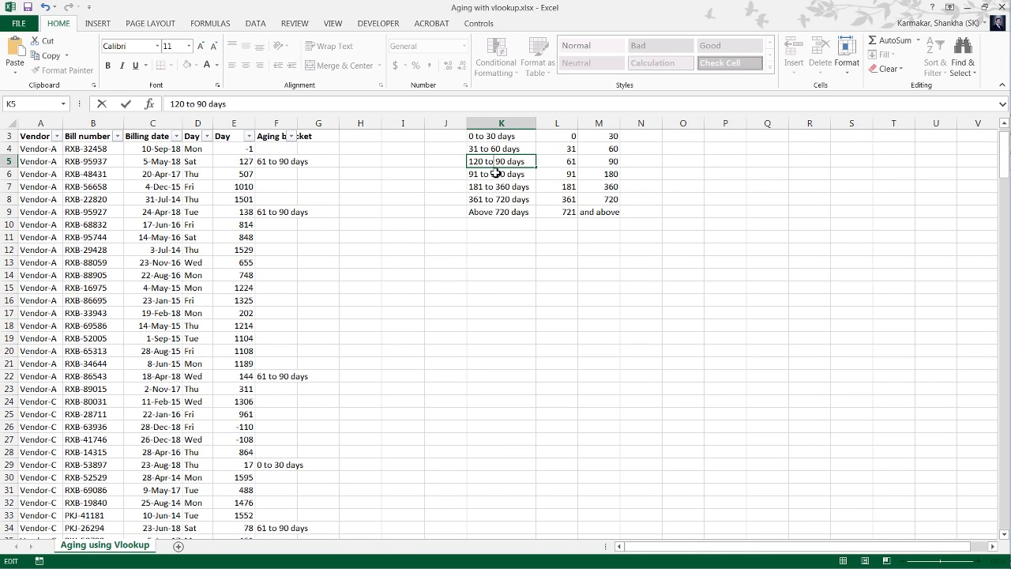
pyautogui.press('Right')
pyautogui.hotkey('shift', 'Left')
pyautogui.hotkey('shift', 'Left')
pyautogui.write('129')
pyautogui.press('Return')
# Check the bracket result and formula in F5 against the edited K5 label.
pyautogui.press('Left')
pyautogui.press('Left')
pyautogui.press('Left')
pyautogui.press('Left')
pyautogui.press('Left')
pyautogui.press('Left')
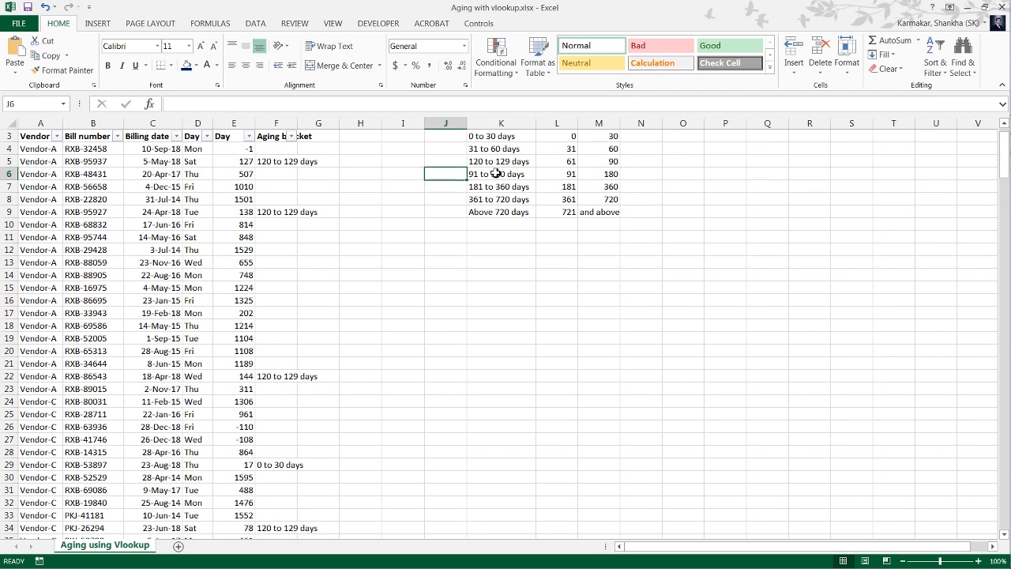
pyautogui.press('Up')
pyautogui.press('Right')
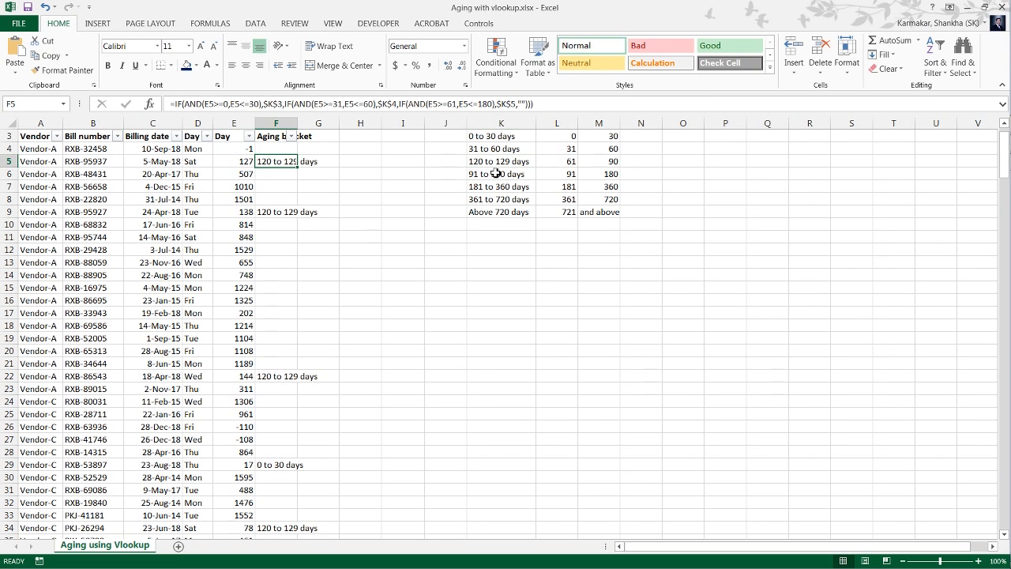
pyautogui.press('Right')
pyautogui.press('Right')
pyautogui.press('Right')
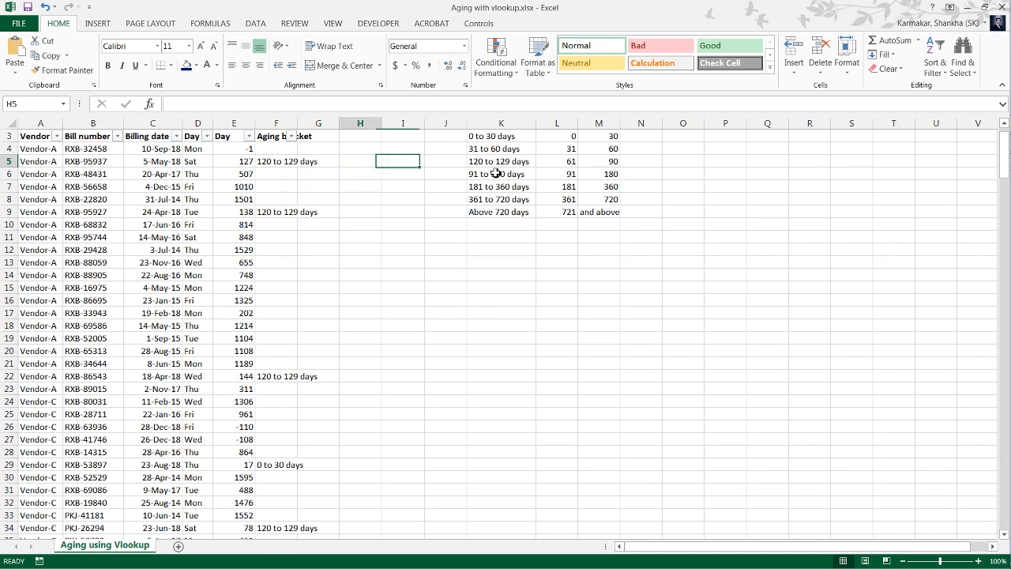
pyautogui.press('Left')
pyautogui.press('Left')
pyautogui.press('Left')
pyautogui.press('Left')
pyautogui.press('Right')
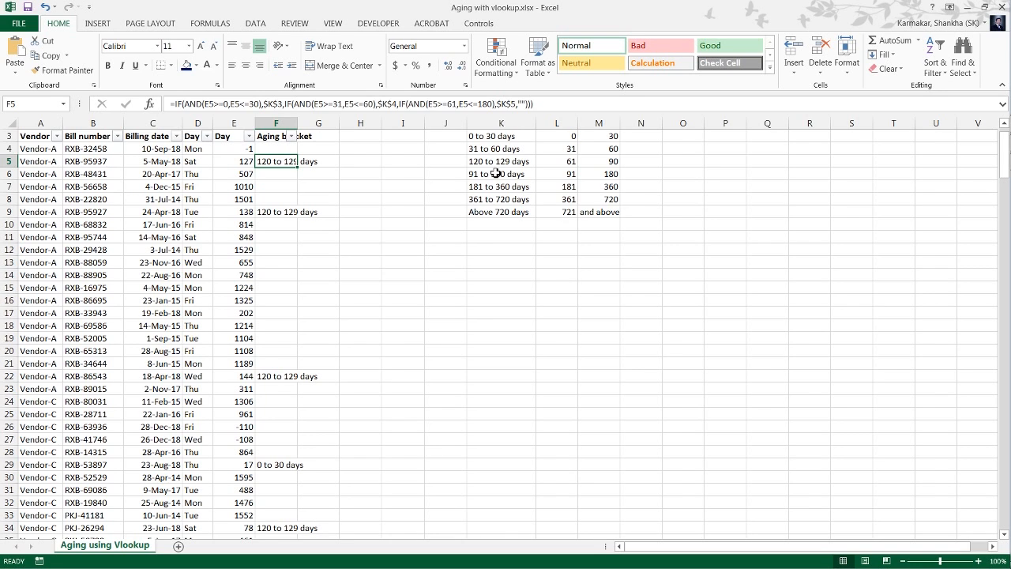
# Undo the edit of the K5 bracket label.
pyautogui.press('Right')
pyautogui.press('Right')
pyautogui.hotkey('ctrl', 'z')
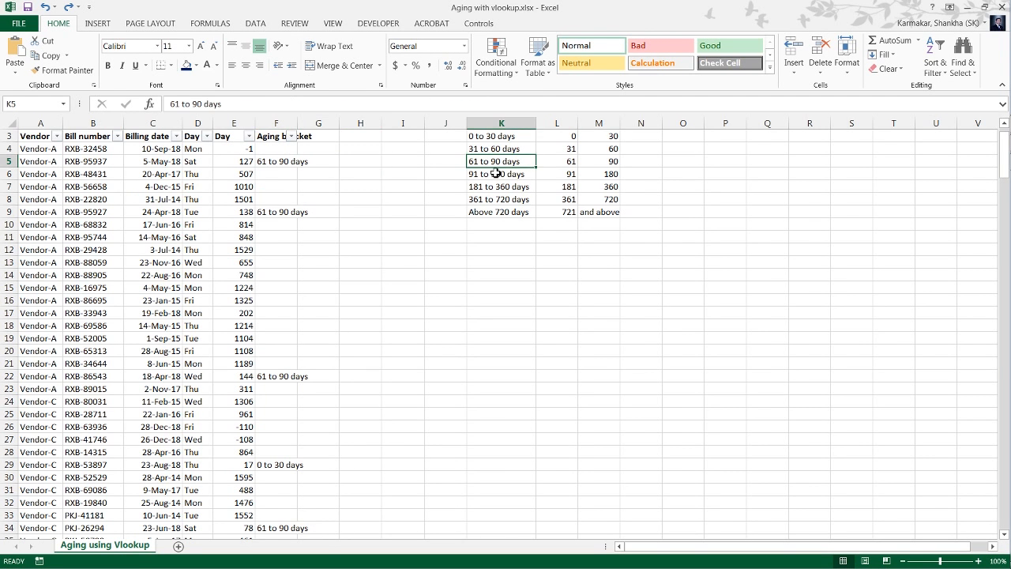
# Check the bracket results in the Aging bracket column around F5.
pyautogui.press('Left')
pyautogui.press('Left')
pyautogui.press('Left')
pyautogui.press('Left')
pyautogui.press('Left')
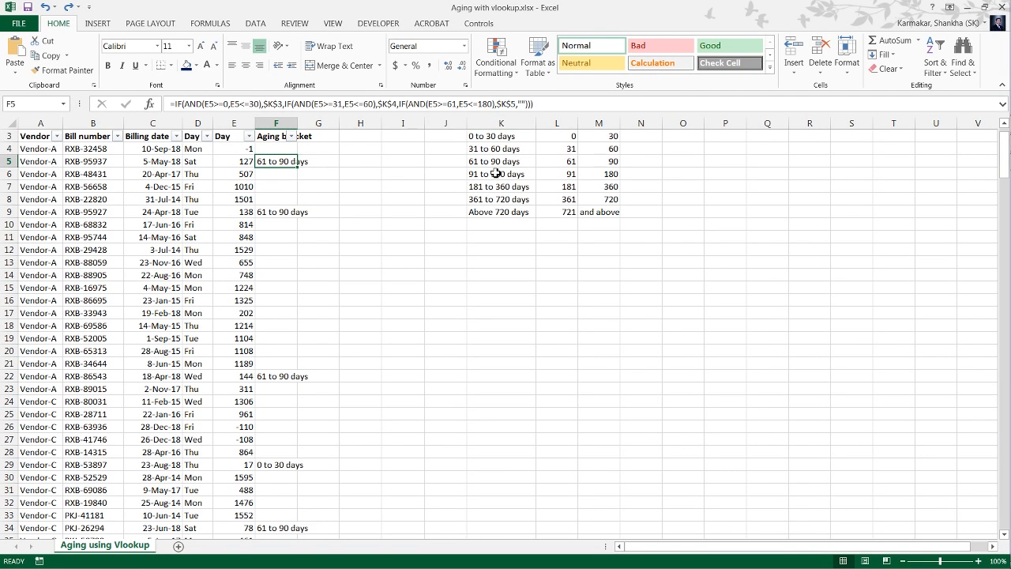
pyautogui.press('Up')
pyautogui.press('Up')
pyautogui.press('Down')
pyautogui.press('Down')
pyautogui.press('Down')
pyautogui.press('Up')
pyautogui.press('Right')
pyautogui.press('Right')
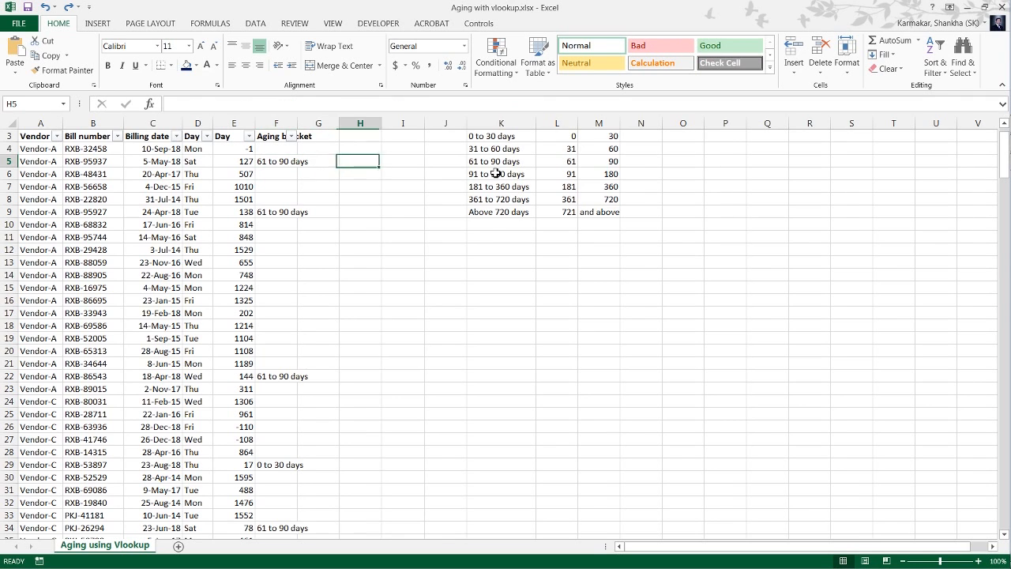
# Examine the aging date range table's headings and its first bracket labels in column K.
pyautogui.press('Right')
pyautogui.press('Right')
pyautogui.press('Right')
pyautogui.press('Up')
pyautogui.press('Up')
pyautogui.scroll(1, 497, 173)
pyautogui.press('Down')
pyautogui.press('Down')
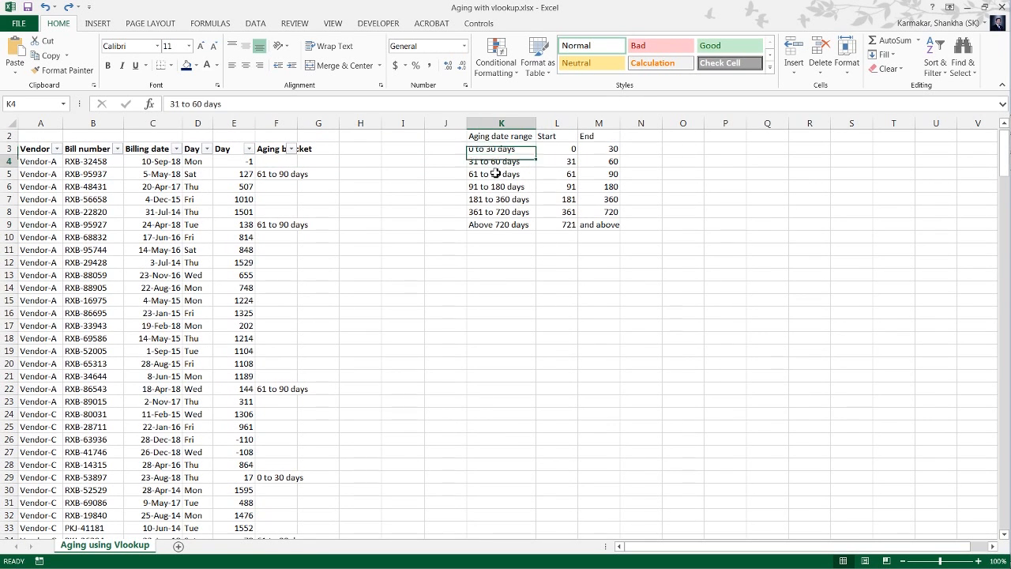
pyautogui.press('Up')
pyautogui.press('Up')
pyautogui.press('Up')
pyautogui.press('Up')
pyautogui.press('Down')
pyautogui.press('Down')
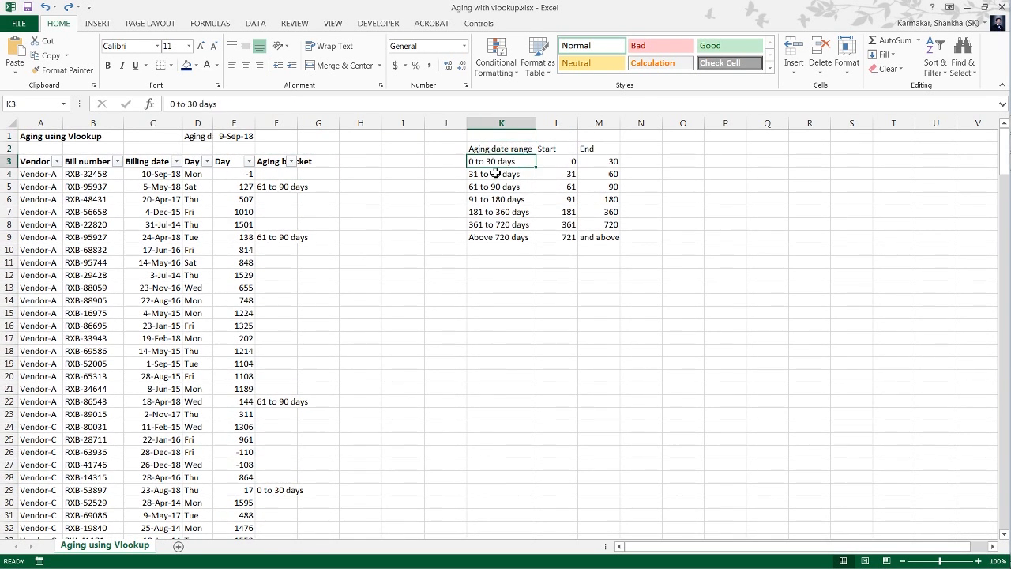
pyautogui.press('Up')
pyautogui.press('Up')
pyautogui.press('Down')
pyautogui.press('Down')
pyautogui.press('Down')
# Examine the third IF's condition and its $K$5 result reference in the F5 formula.
pyautogui.press('Left')
pyautogui.press('Left')
pyautogui.press('Left')
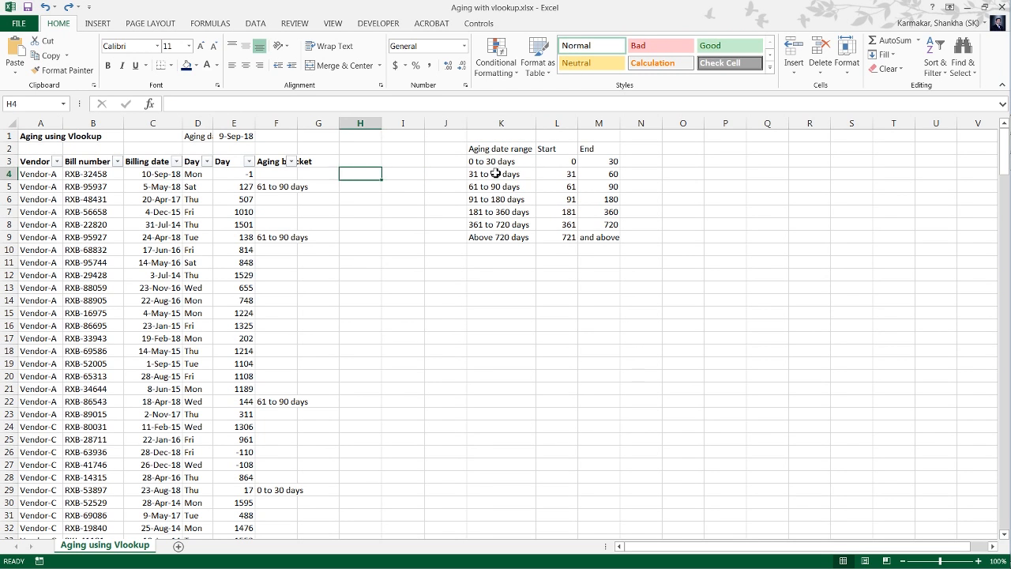
pyautogui.press('Down')
pyautogui.press('Left')
pyautogui.press('Left')
pyautogui.press('F2')
pyautogui.press('Left')
pyautogui.press('Left')
pyautogui.press('Left')
pyautogui.press('Left')
pyautogui.press('Left')
pyautogui.press('Left')
pyautogui.press('Left')
pyautogui.press('Left')
pyautogui.press('Left')
pyautogui.press('Left')
pyautogui.press('Left')
pyautogui.press('Left')
pyautogui.press('Left')
pyautogui.press('Left')
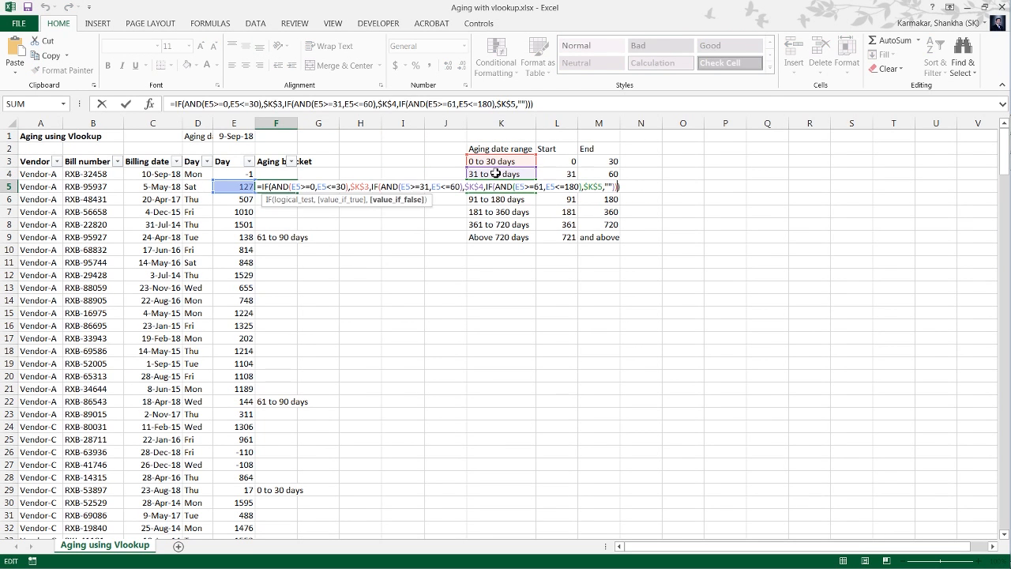
pyautogui.press('Right')
pyautogui.press('Right')
pyautogui.press('Right')
pyautogui.press('Right')
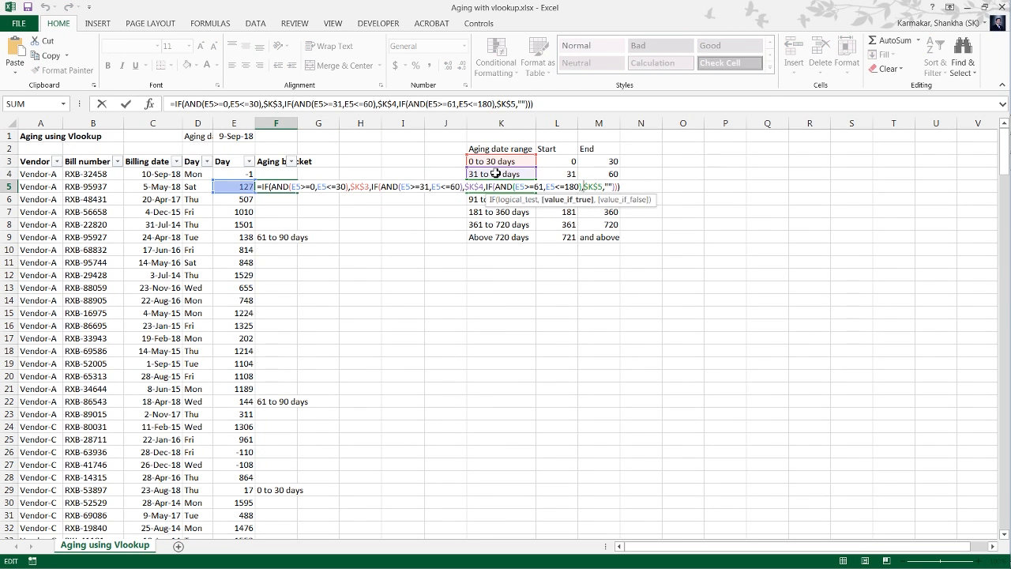
pyautogui.hotkey('shift', 'Right')
pyautogui.hotkey('shift', 'Right')
pyautogui.hotkey('shift', 'Right')
pyautogui.hotkey('shift', 'Right')
pyautogui.hotkey('ctrl', 'Return')
# Examine the bracket labels in K3 through K7 one by one.
pyautogui.press('Up')
pyautogui.press('Down')
pyautogui.press('Down')
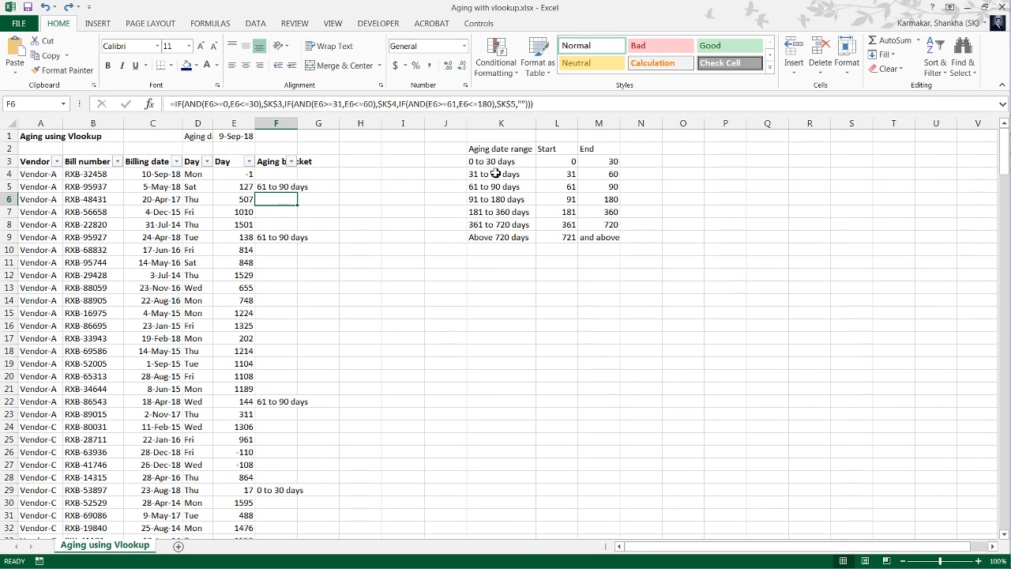
pyautogui.press('Right')
pyautogui.press('Right')
pyautogui.press('Right')
pyautogui.press('Right')
pyautogui.press('Right')
pyautogui.press('Up')
pyautogui.press('Up')
pyautogui.press('Up')
pyautogui.press('Up')
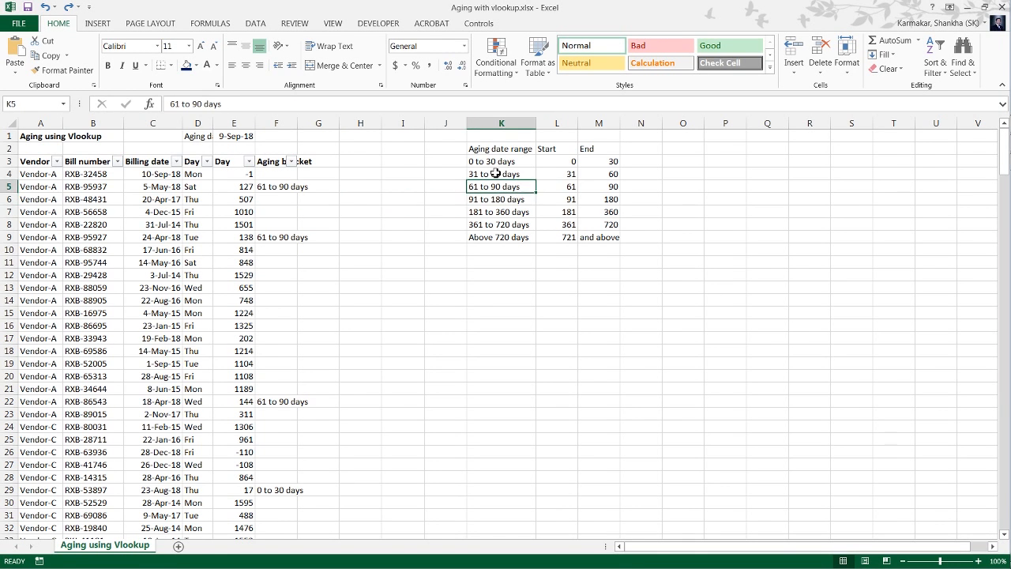
pyautogui.press('Down')
pyautogui.press('Down')
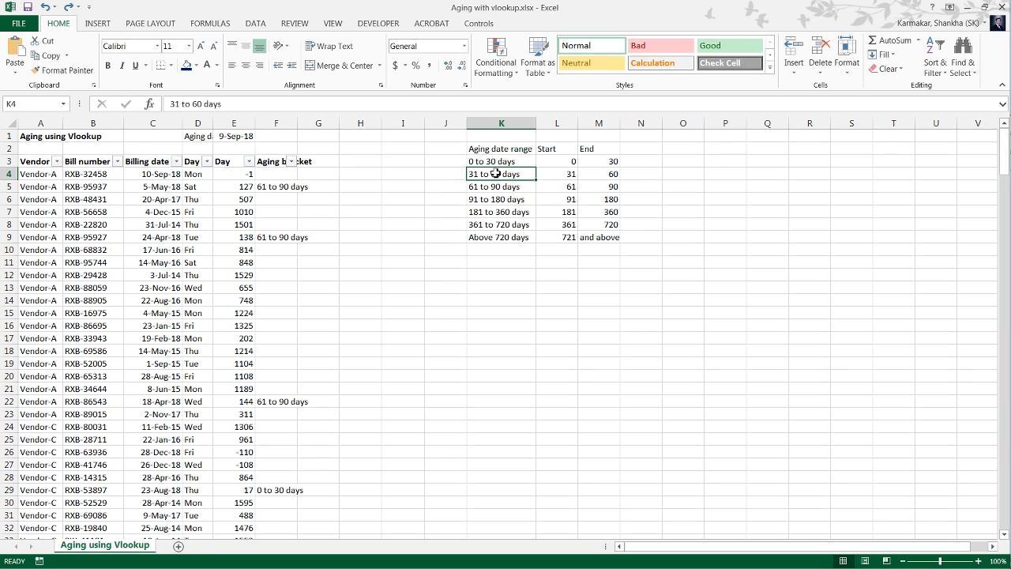
pyautogui.press('Up')
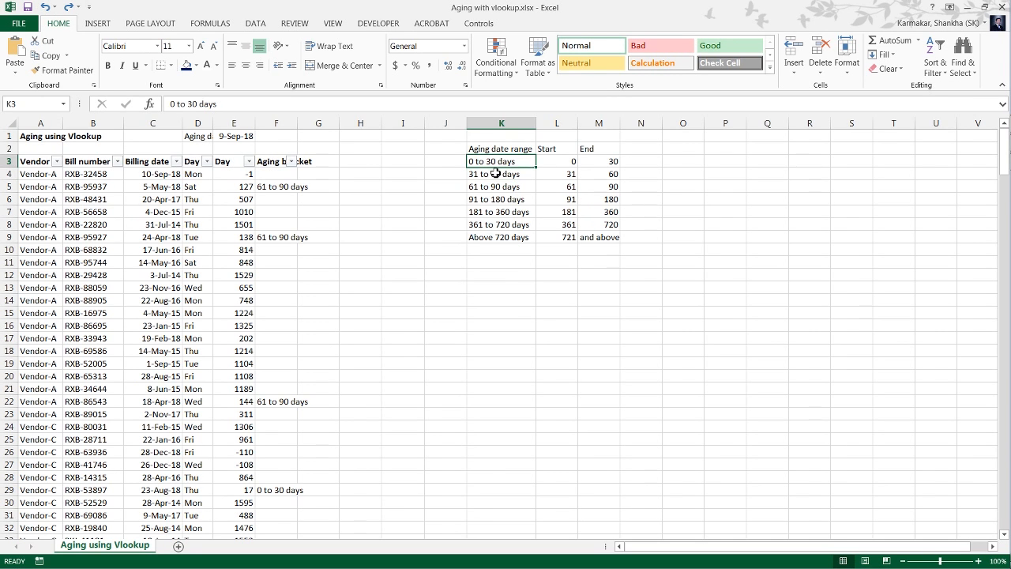
pyautogui.press('Down')
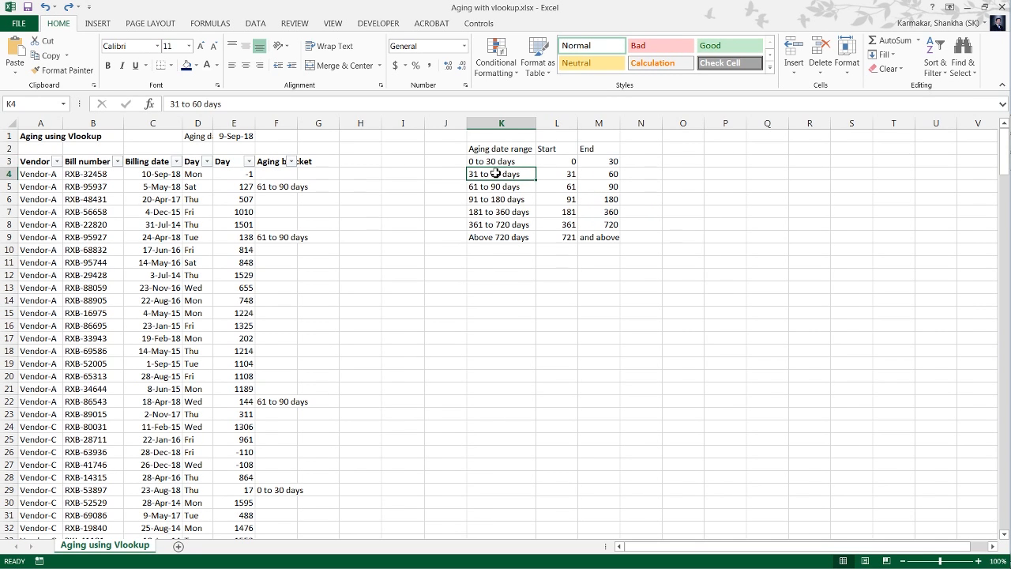
pyautogui.press('Down')
pyautogui.press('Down')
pyautogui.press('Down')
pyautogui.press('Up')
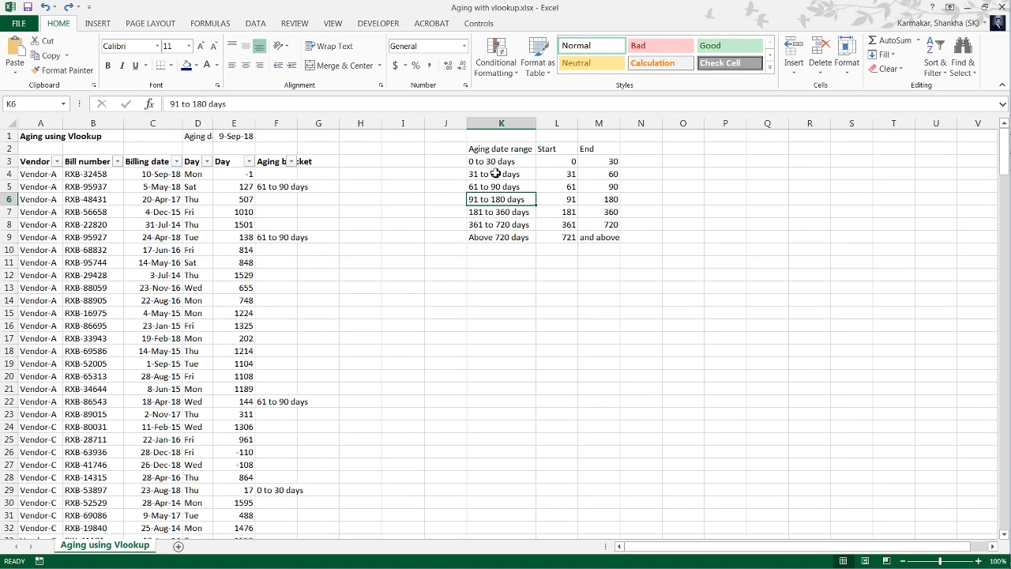
pyautogui.press('Up')
pyautogui.press('Up')
# Examine the nested IF conditions and their bracket references in F5 and leave the formula.
pyautogui.press('Left')
pyautogui.press('Left')
pyautogui.press('Left')
pyautogui.press('Left')
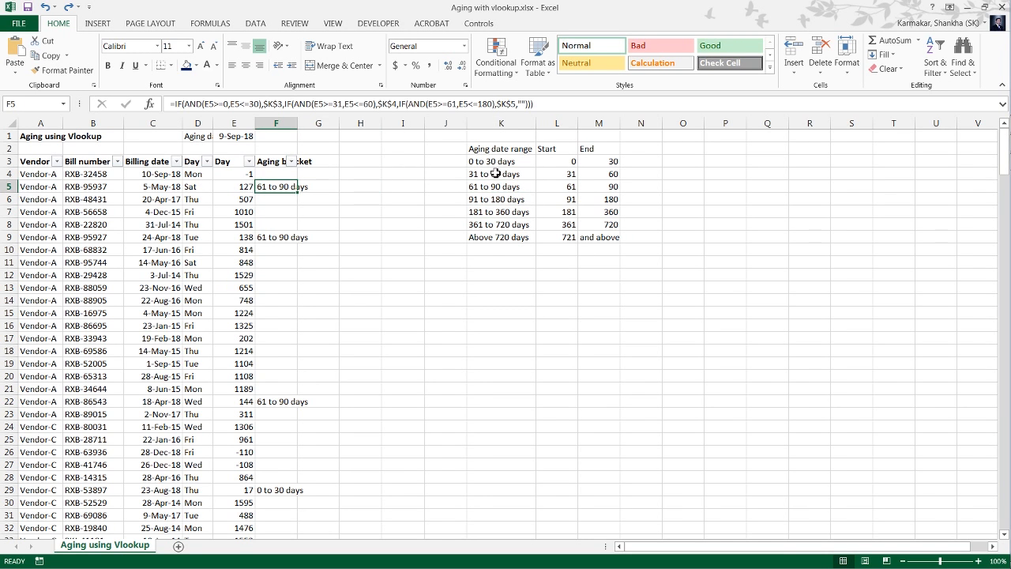
pyautogui.press('F2')
pyautogui.press('Left')
pyautogui.press('Left')
pyautogui.press('Left')
pyautogui.press('Left')
pyautogui.press('Left')
pyautogui.press('Left')
pyautogui.press('Left')
pyautogui.press('Left')
pyautogui.press('Left')
pyautogui.press('Left')
pyautogui.press('Left')
pyautogui.press('Left')
pyautogui.press('Left')
pyautogui.press('Left')
pyautogui.press('Left')
pyautogui.press('Left')
pyautogui.press('Left')
pyautogui.press('Left')
pyautogui.press('Left')
pyautogui.press('Left')
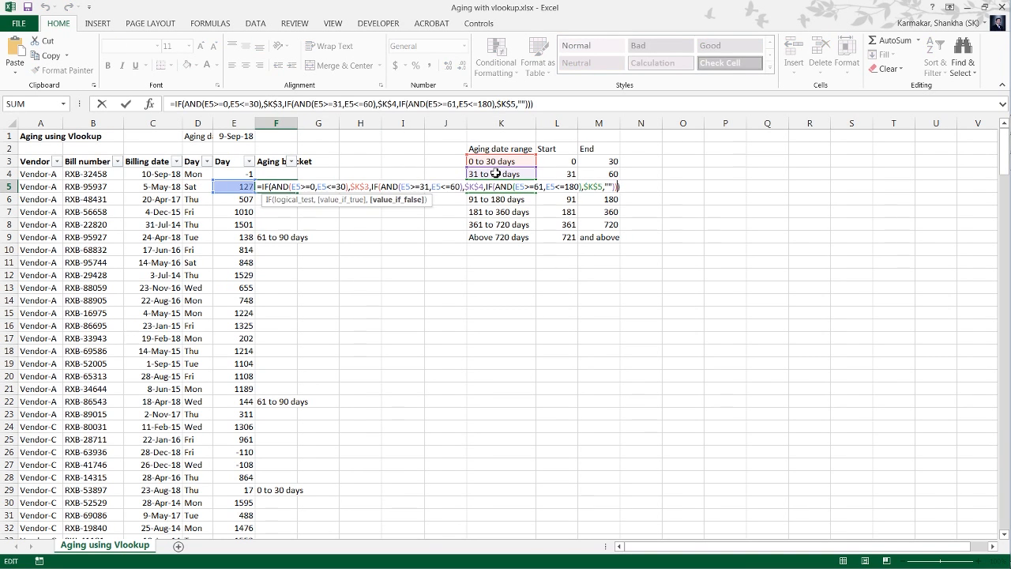
pyautogui.press('Left')
pyautogui.press('Left')
pyautogui.press('Left')
pyautogui.press('Left')
pyautogui.press('Left')
pyautogui.press('Left')
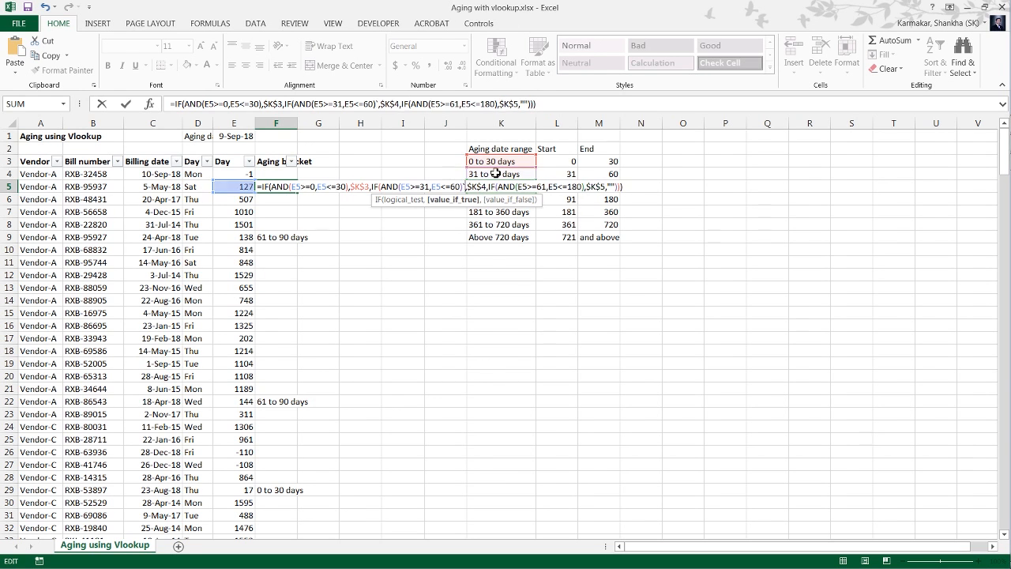
pyautogui.press('Tab')
pyautogui.press('Tab')
pyautogui.press('Tab')
pyautogui.press('Tab')
# Review the full list of bracket labels in K3:K9.
pyautogui.press('Right')
pyautogui.press('Up')
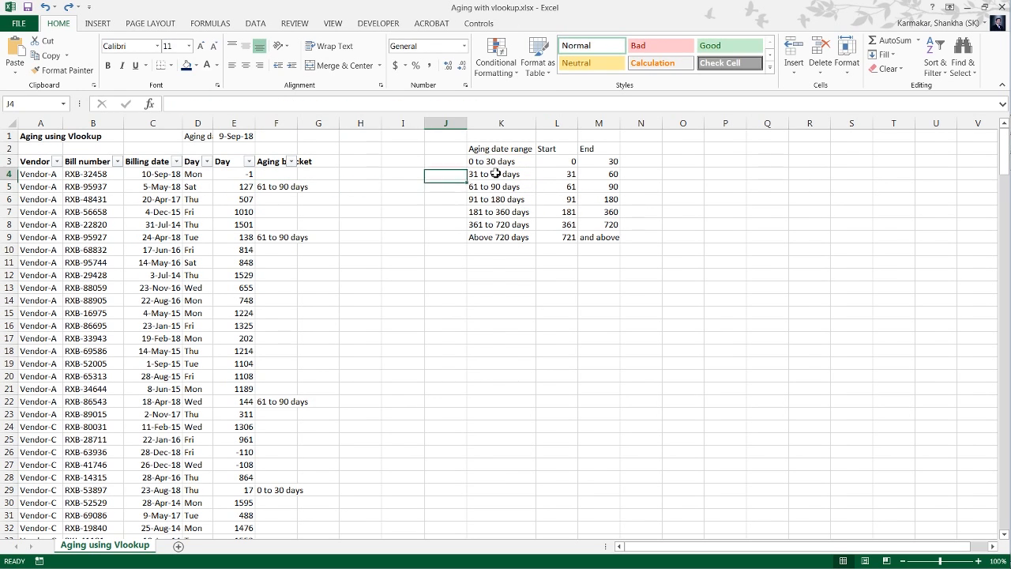
pyautogui.press('Up')
pyautogui.hotkey('ctrl', 'shift', 'Down')
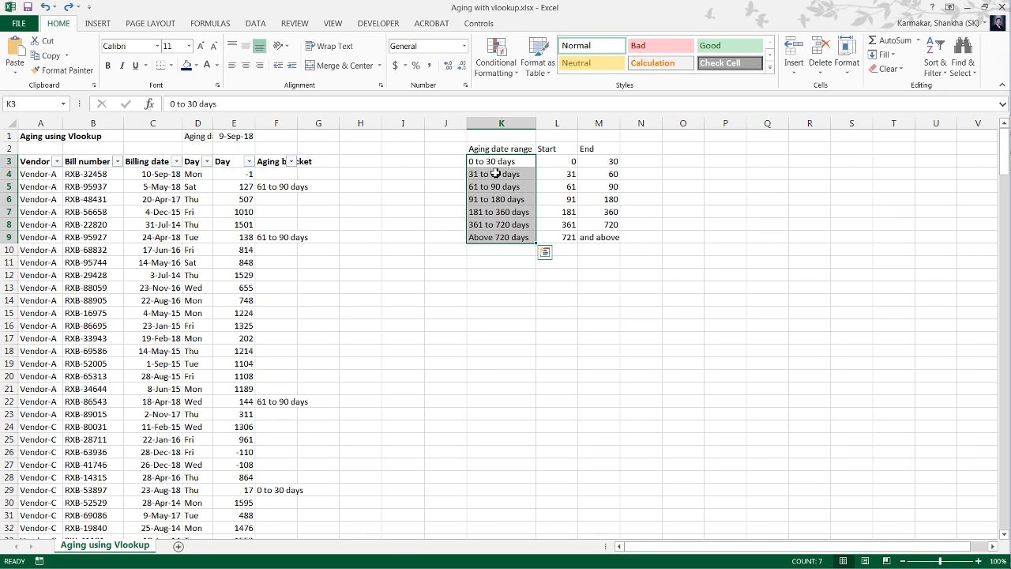
pyautogui.press('Left')
pyautogui.press('Left')
pyautogui.press('Left')
pyautogui.press('Left')
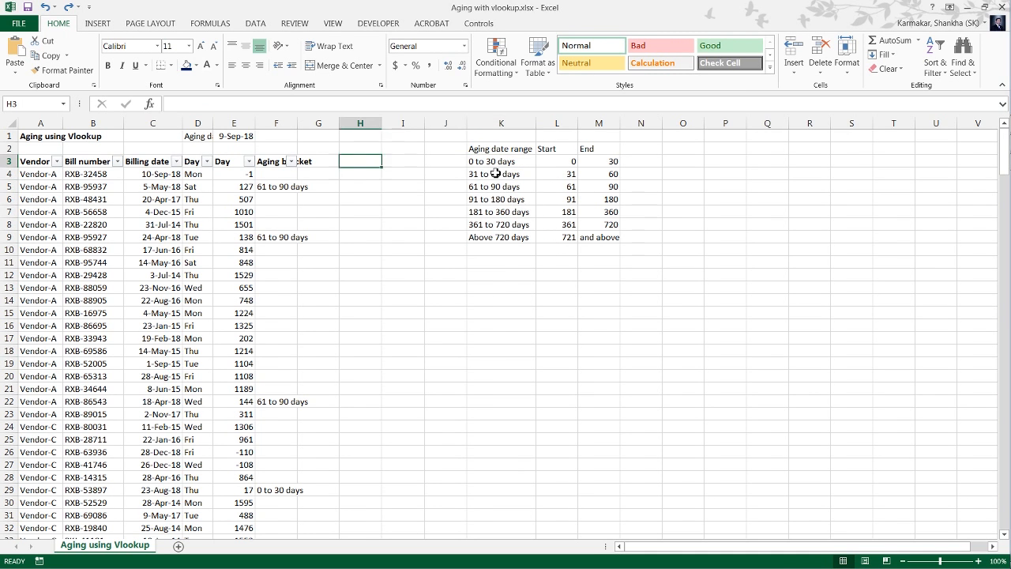
# Examine each nested IF and AND condition in the F4 formula and leave the cell without editing.
pyautogui.press('Down')
pyautogui.press('Left')
pyautogui.press('F2')
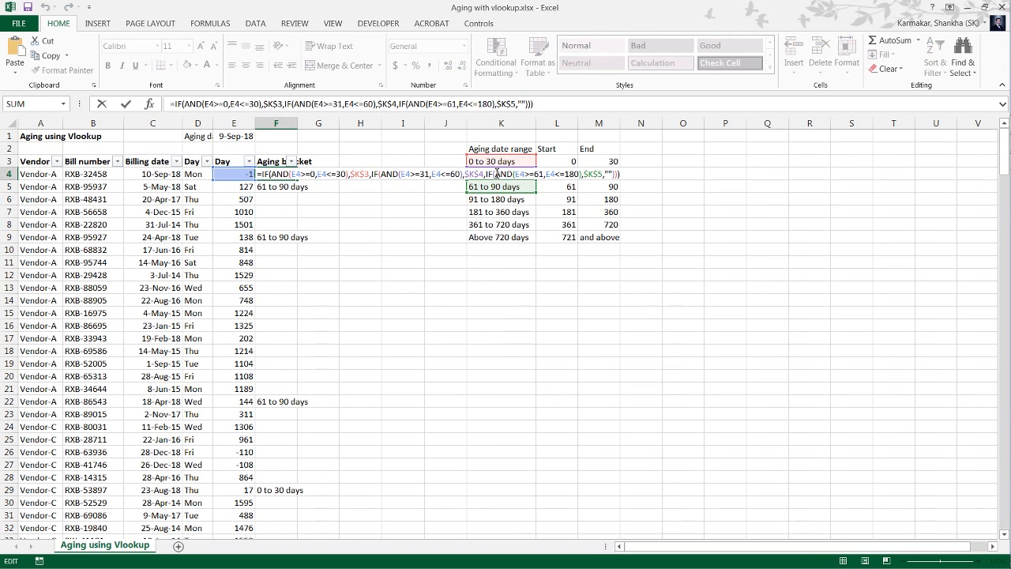
pyautogui.press('Left')
pyautogui.press('Left')
pyautogui.press('Left')
pyautogui.press('Left')
pyautogui.press('Left')
pyautogui.press('Left')
pyautogui.press('Left')
pyautogui.press('Left')
pyautogui.press('Left')
pyautogui.press('Left')
pyautogui.press('Left')
pyautogui.press('Left')
pyautogui.press('Left')
pyautogui.press('Left')
pyautogui.press('Left')
pyautogui.press('Left')
pyautogui.press('Left')
pyautogui.press('Left')
pyautogui.press('Left')
pyautogui.press('Left')
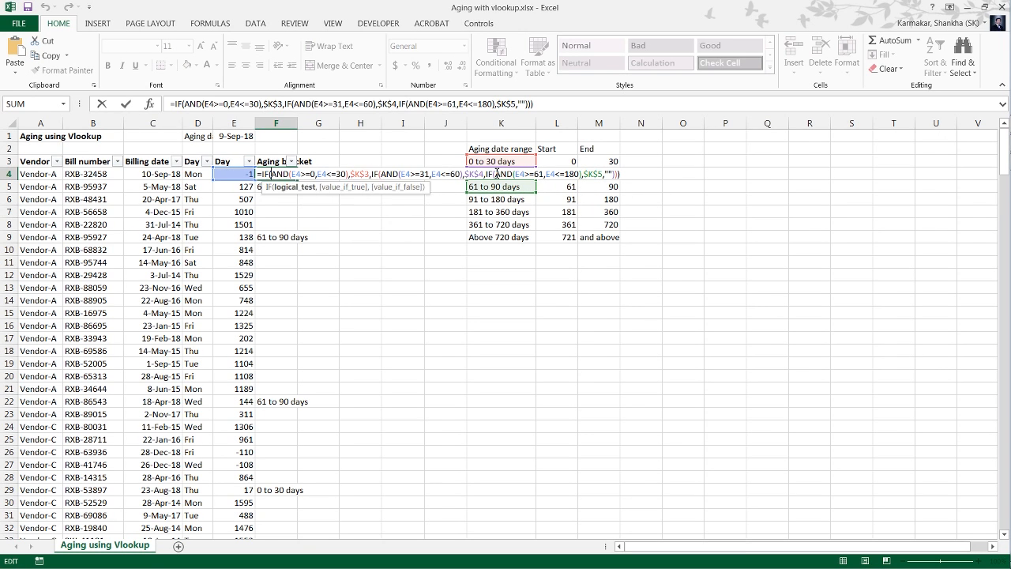
pyautogui.press('Right')
pyautogui.press('Right')
pyautogui.press('Right')
pyautogui.press('Right')
pyautogui.press('Right')
pyautogui.press('Right')
pyautogui.press('Right')
pyautogui.press('Right')
pyautogui.press('Right')
pyautogui.press('Right')
pyautogui.press('Right')
pyautogui.press('Right')
pyautogui.press('Right')
pyautogui.press('Right')
pyautogui.press('Right')
pyautogui.press('Right')
pyautogui.press('Right')
pyautogui.press('Right')
pyautogui.press('Right')
pyautogui.press('Right')
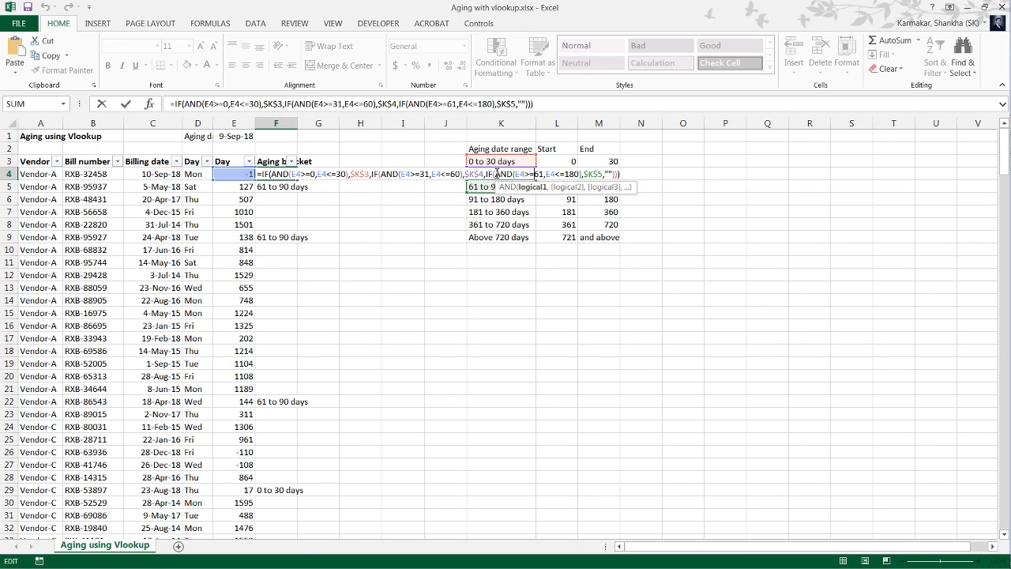
pyautogui.press('Right')
pyautogui.press('Right')
pyautogui.press('Right')
pyautogui.press('Right')
pyautogui.press('Right')
pyautogui.press('Right')
pyautogui.press('Right')
pyautogui.press('Right')
pyautogui.press('Right')
pyautogui.press('Right')
pyautogui.press('Right')
pyautogui.press('Right')
pyautogui.press('Right')
pyautogui.press('Right')
pyautogui.press('Right')
pyautogui.press('Right')
pyautogui.press('Right')
pyautogui.press('Right')
pyautogui.press('Right')
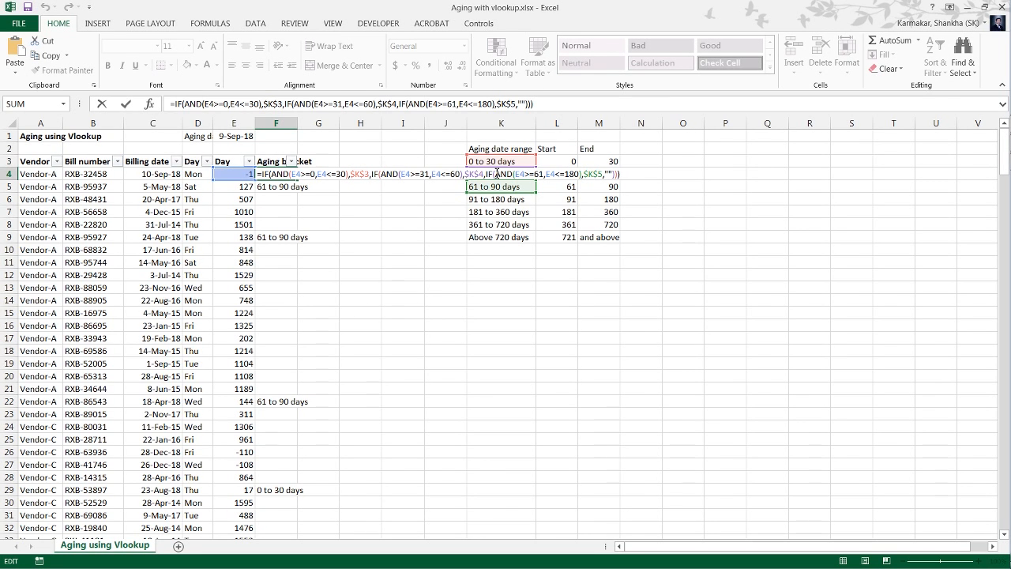
pyautogui.press('Escape')
pyautogui.press('Left')
pyautogui.press('Right')
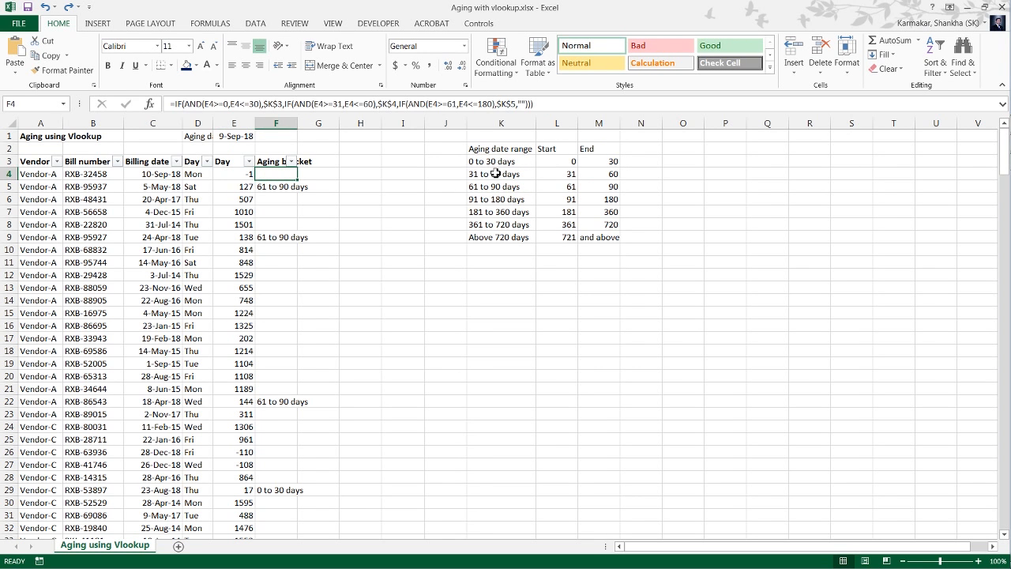
pyautogui.press('Down')
pyautogui.press('Down')
pyautogui.press('Down')
pyautogui.press('Down')
pyautogui.press('Down')
pyautogui.press('Down')
pyautogui.press('Down')
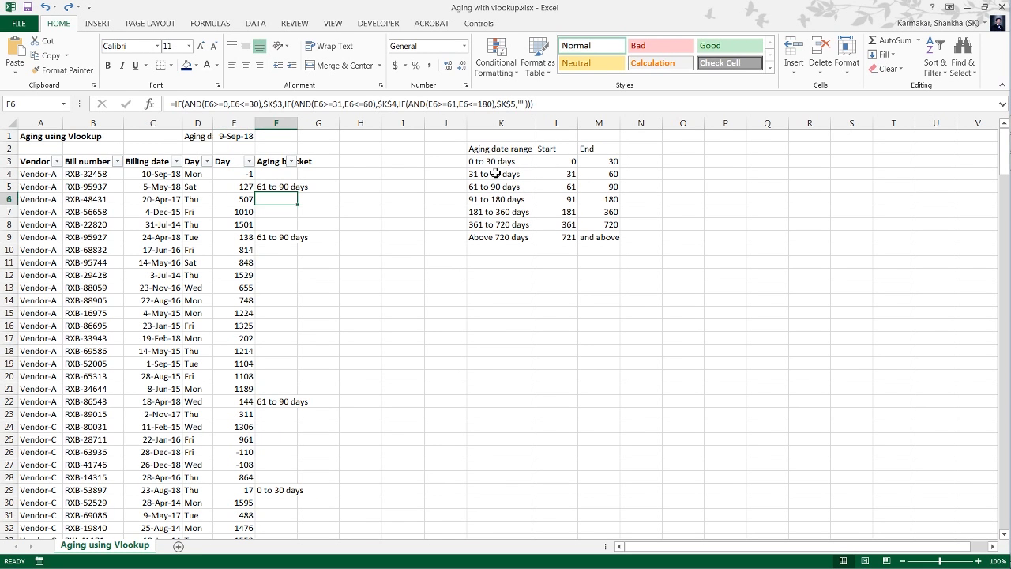
# Auto-fit the width of column F to its Aging bracket header.
pyautogui.hotkey('ctrl', 'Down')
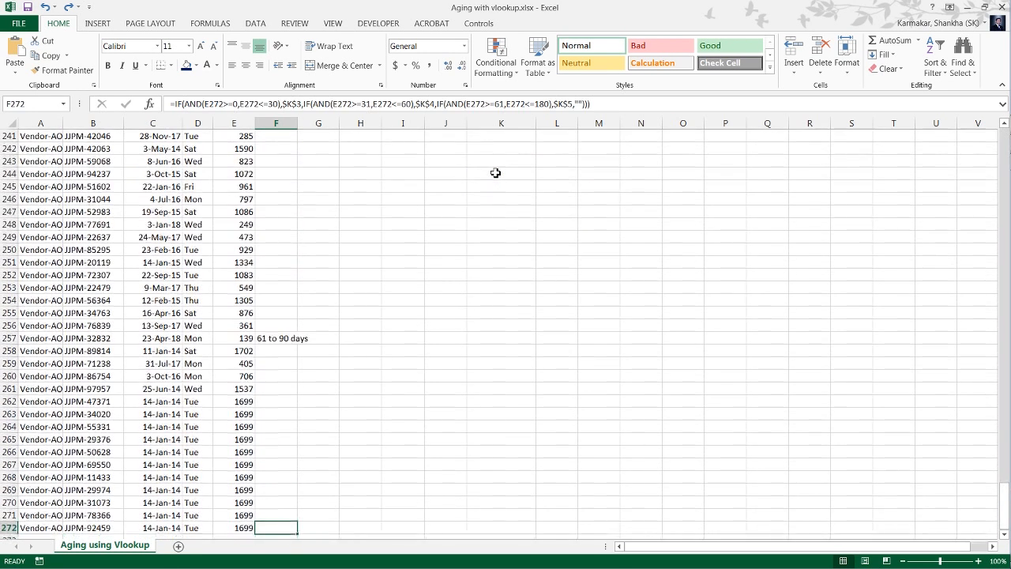
pyautogui.hotkey('ctrl', 'Up')
pyautogui.press('Down')
pyautogui.press('Down')
pyautogui.press('Down')
pyautogui.press('Up')
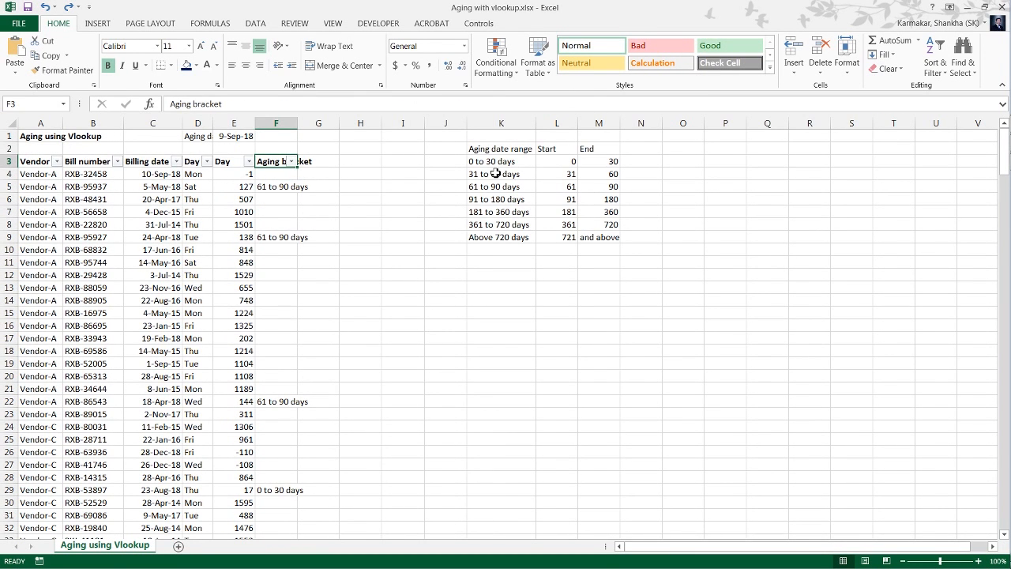
pyautogui.hotkey('alt', 'h')
pyautogui.press('o')
pyautogui.press('i')
pyautogui.press('Right')
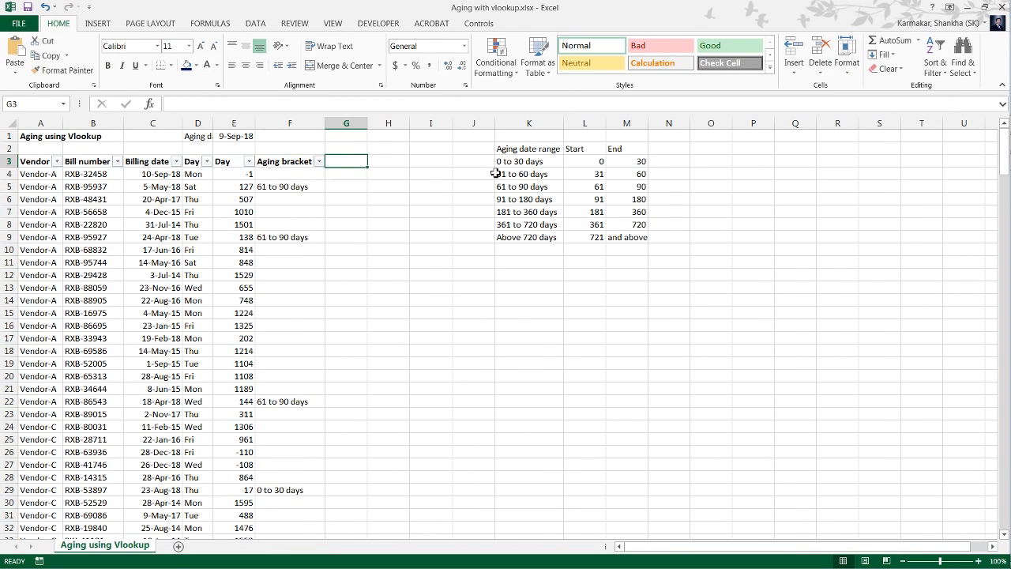
# Enter the header "Vlookup formual" in G3, beside the Aging bracket header.
pyautogui.press('Left')
pyautogui.press('Left')
pyautogui.press('Left')
pyautogui.press('Left')
pyautogui.press('Right')
pyautogui.press('Right')
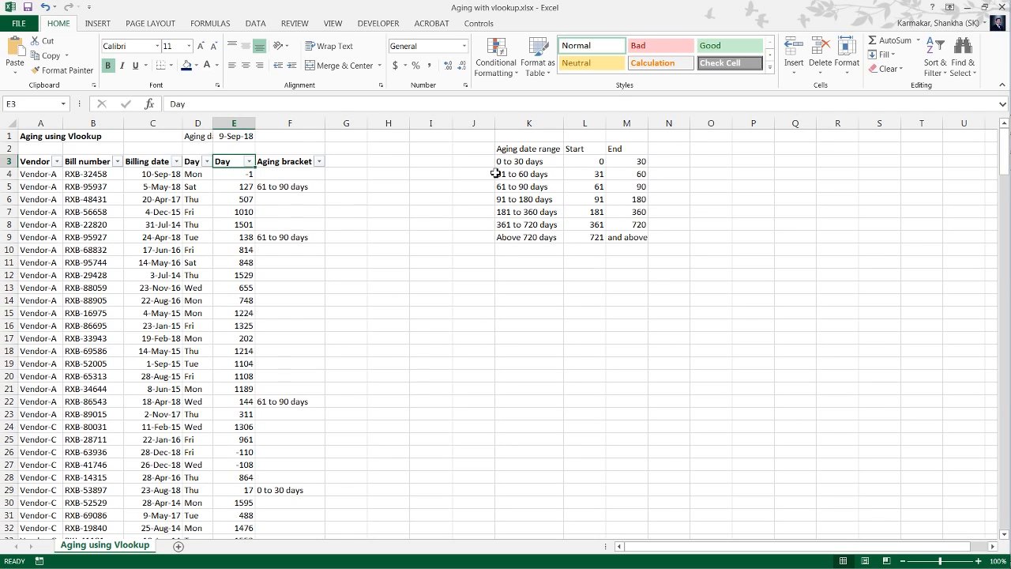
pyautogui.press('Right')
pyautogui.press('Right')
pyautogui.press('Left')
pyautogui.press('Right')
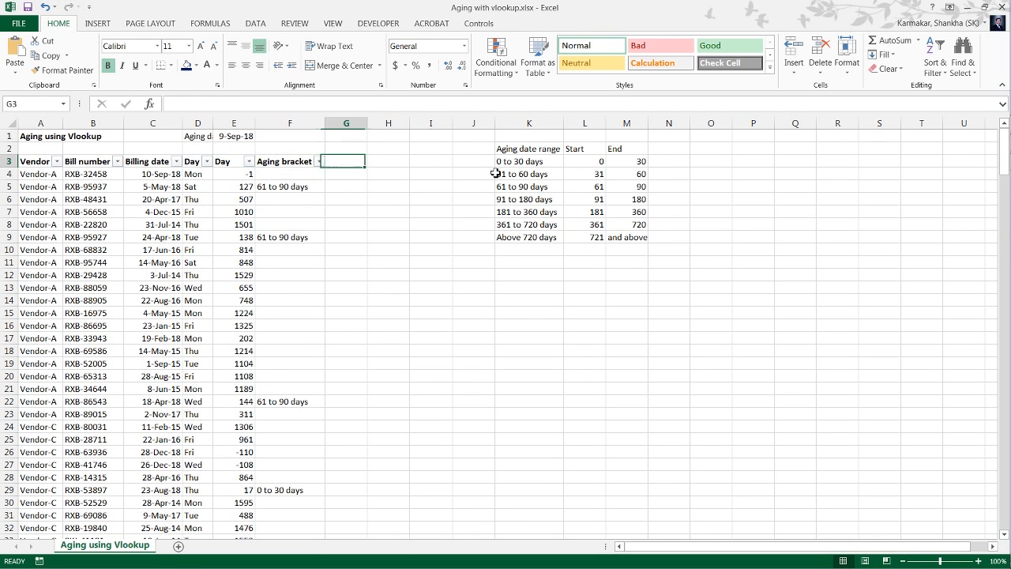
pyautogui.press('Right')
pyautogui.press('Left')
pyautogui.write('V')
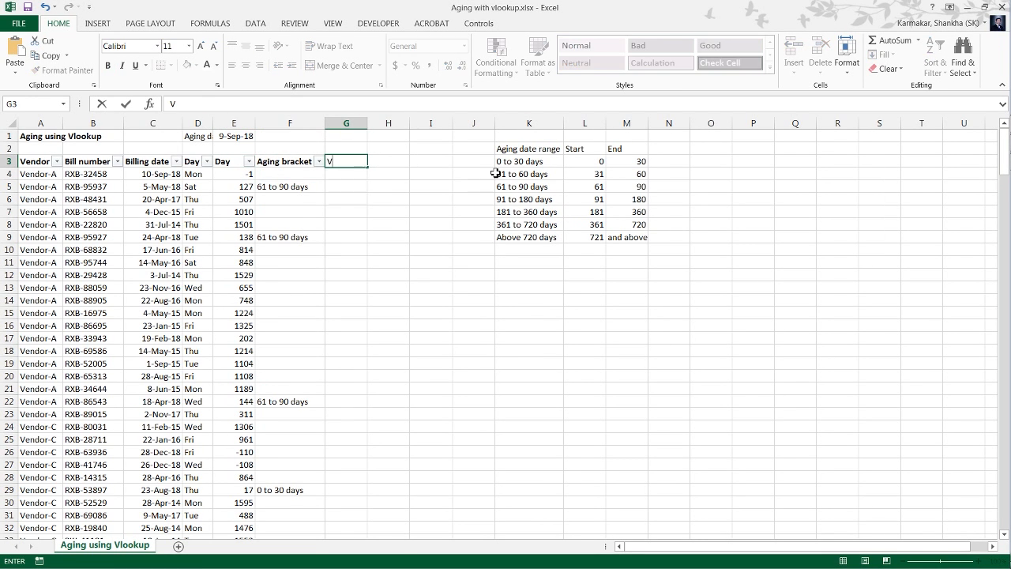
pyautogui.write('lookup formuala')
pyautogui.press('Return')
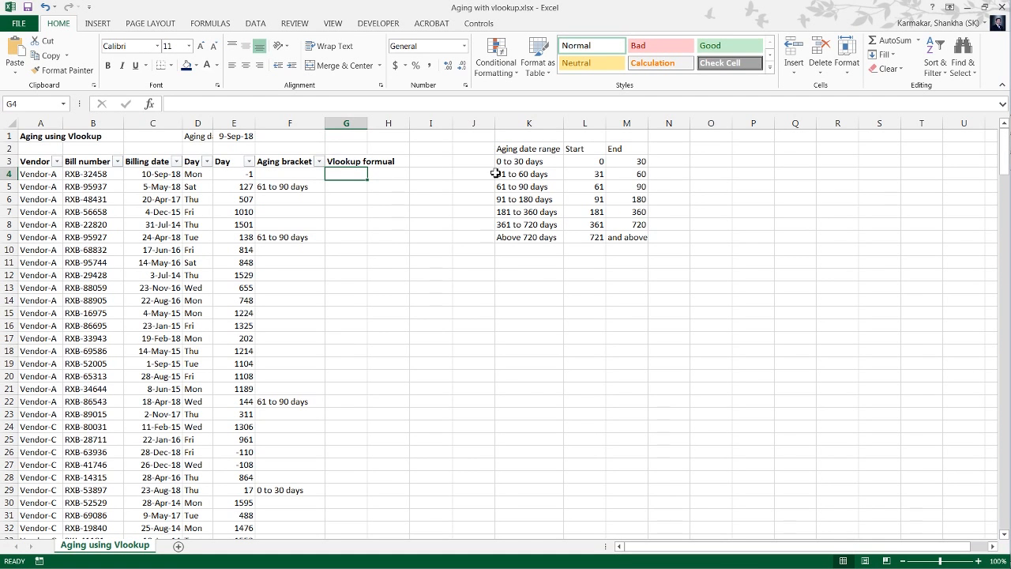
# Switch to the Utility.xlsx workbook and go to the first Days entry in A3.
pyautogui.hotkey('alt', 'Tab')
pyautogui.hotkey('alt', 'Tab')
pyautogui.hotkey('alt', 'Tab')
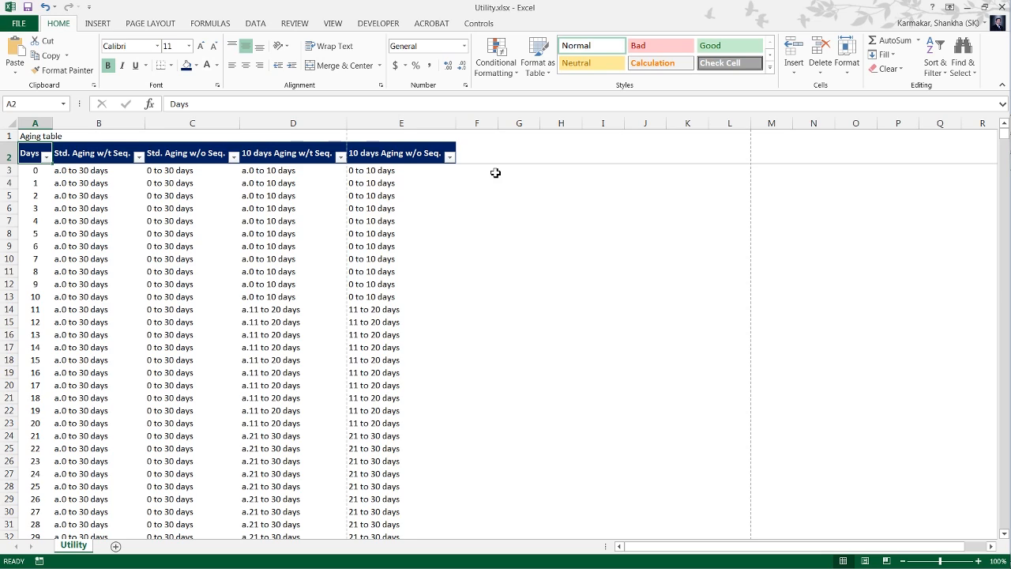
pyautogui.press('Up')
pyautogui.press('Down')
pyautogui.press('Down')
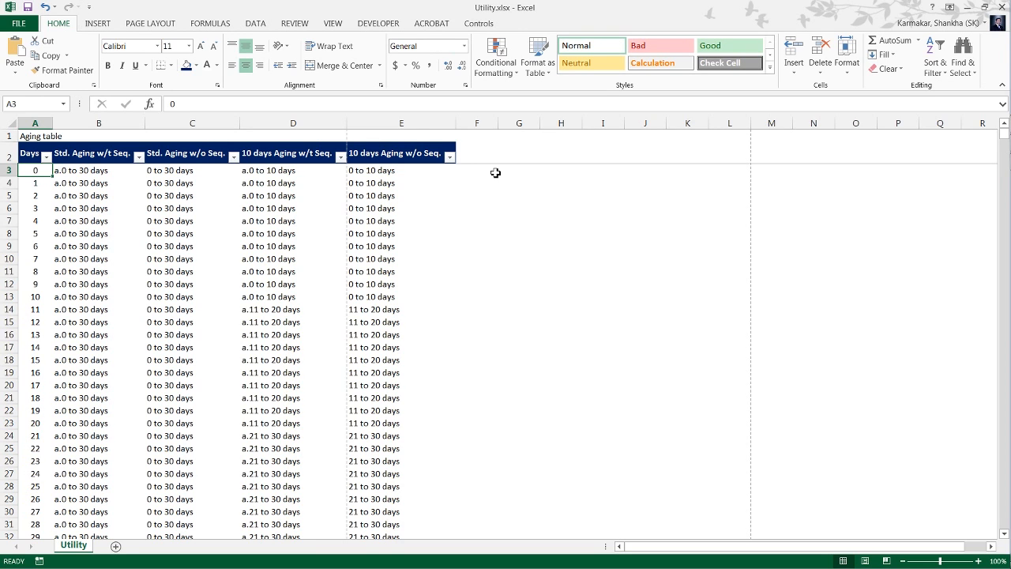
# Pin Utility.xlsx in the recent workbooks list and open it from its pinned entry.
pyautogui.click(21, 23)
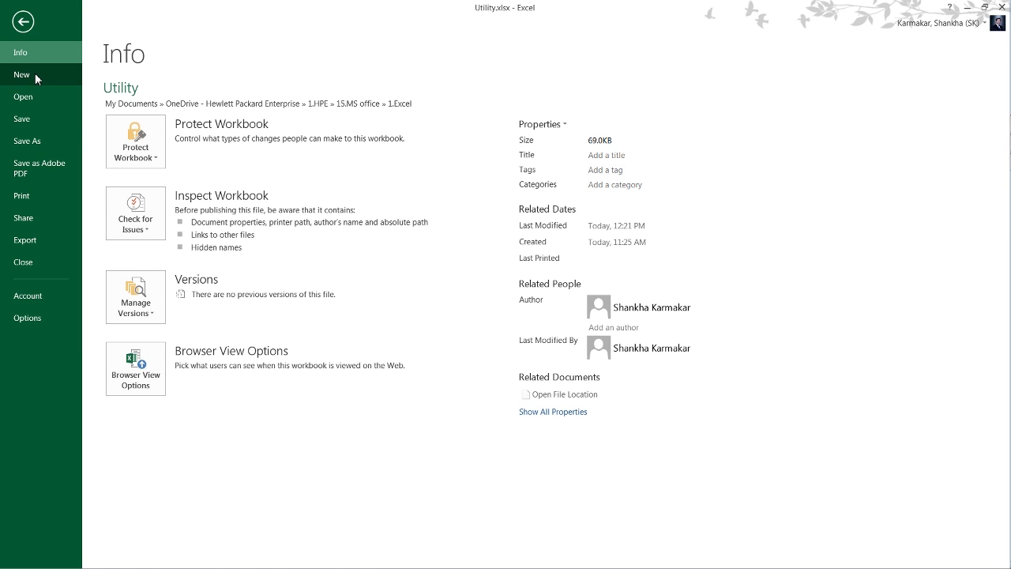
pyautogui.click(33, 96)
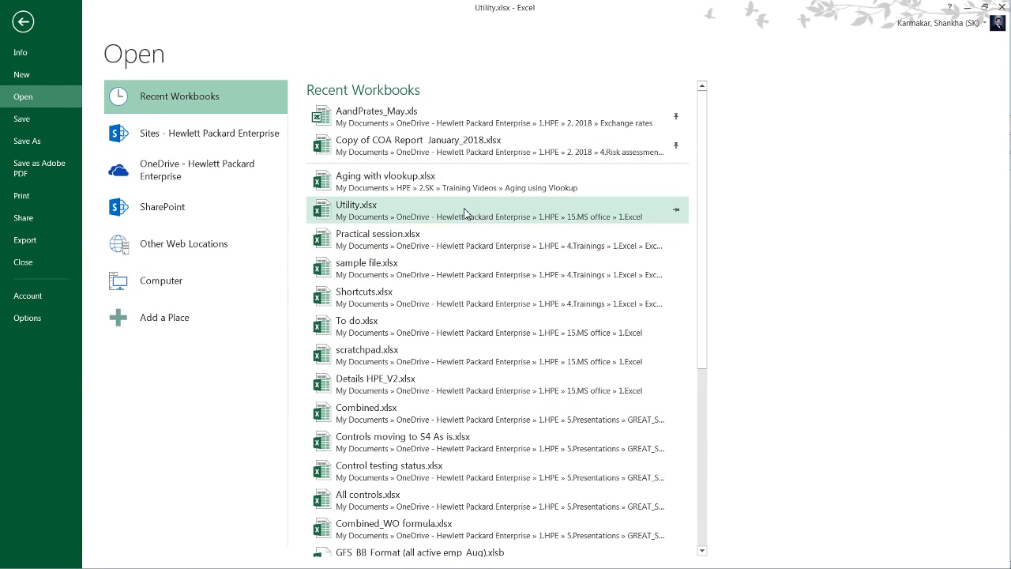
pyautogui.click(676, 210)
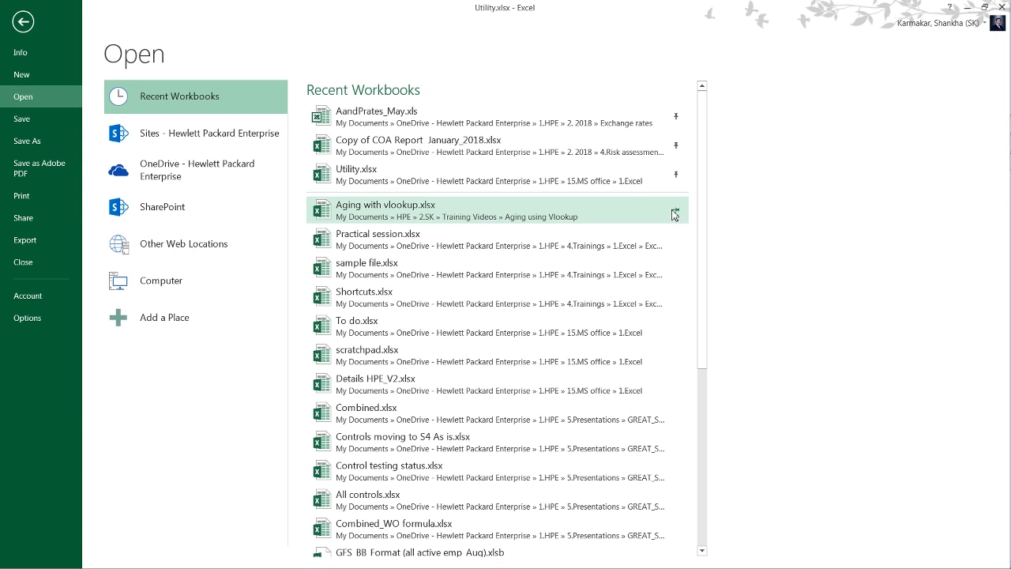
pyautogui.click(395, 186)
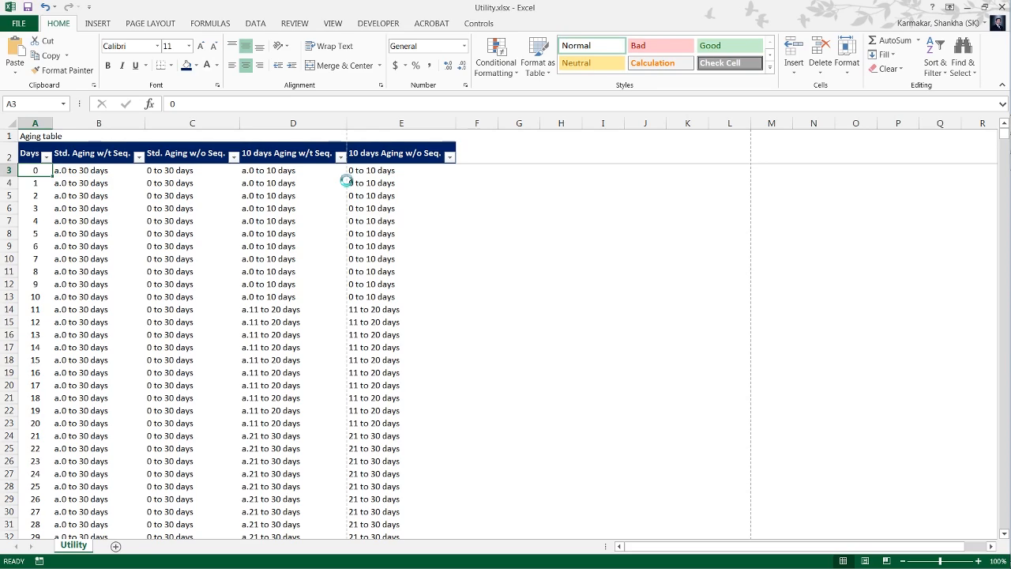
pyautogui.hotkey('ctrl', 'o')
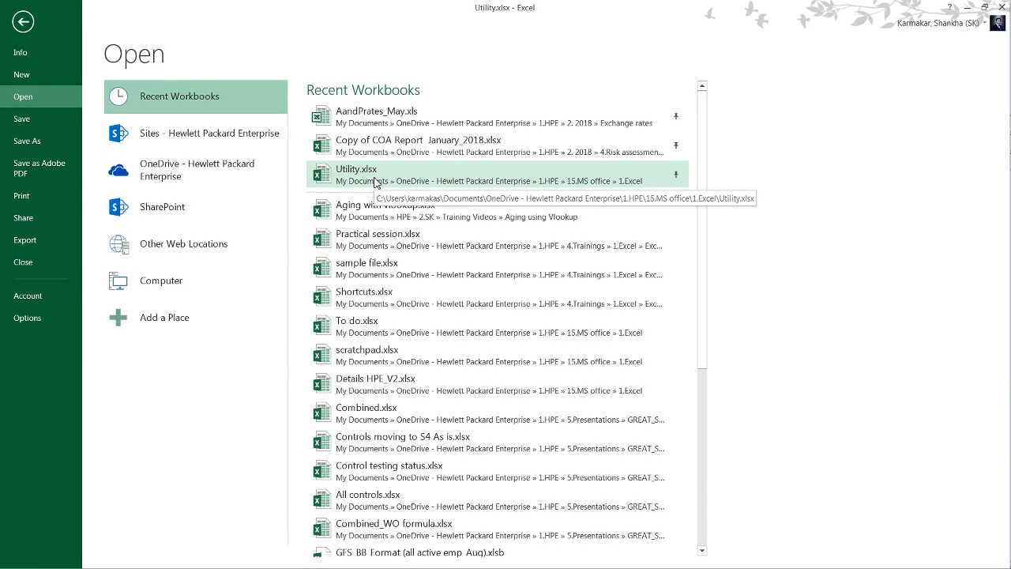
pyautogui.click(377, 182)
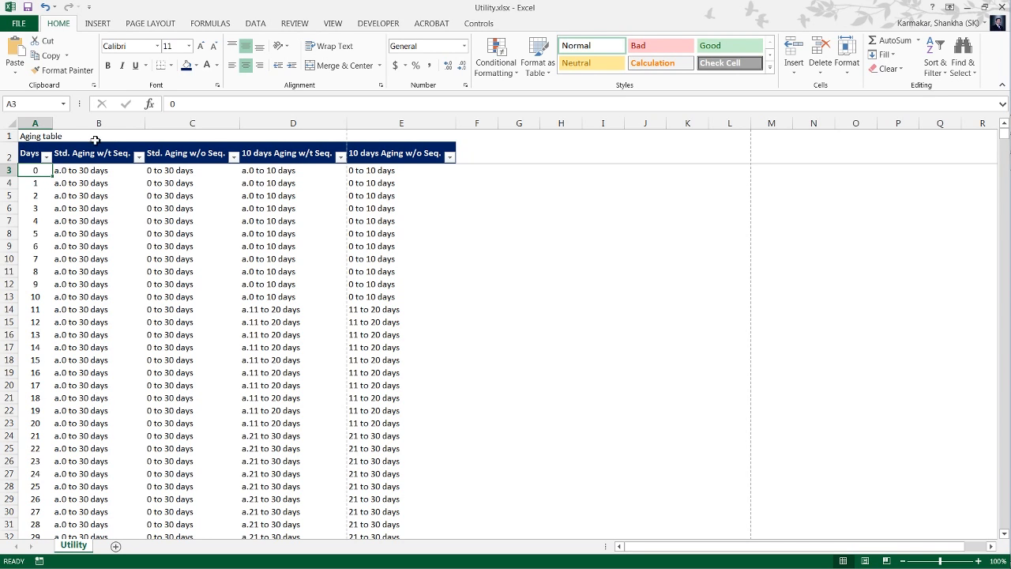
# Examine the Days column of the aging table from its first row to its last row.
pyautogui.click(35, 144)
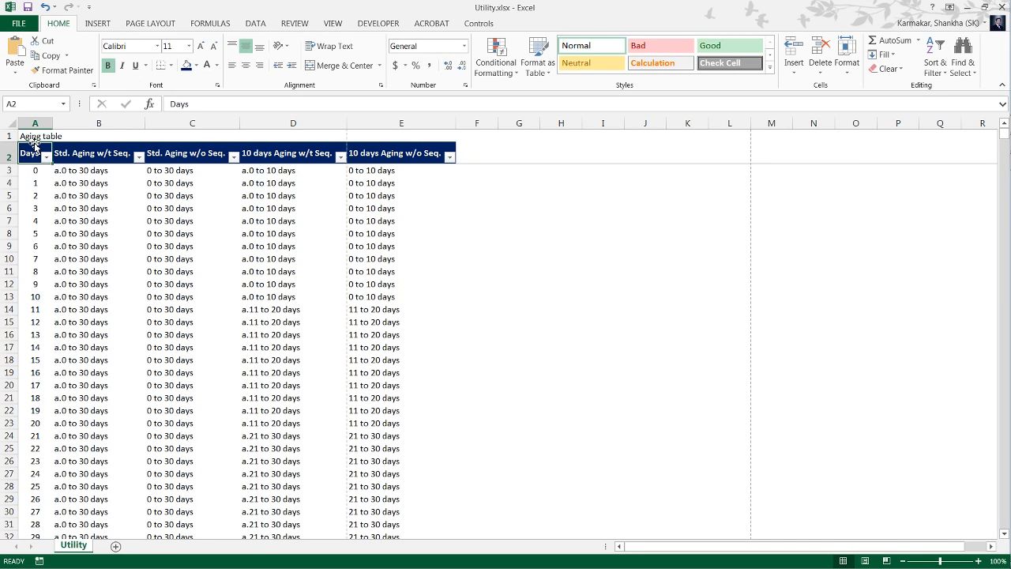
pyautogui.press('Down')
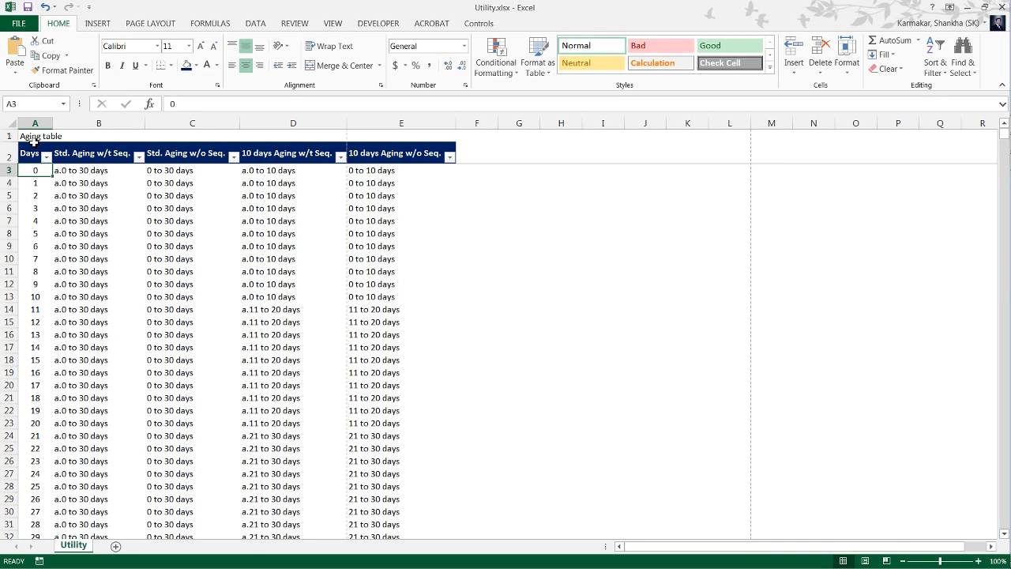
pyautogui.press('Up')
pyautogui.press('Down')
pyautogui.press('Down')
pyautogui.press('Down')
pyautogui.press('Down')
pyautogui.press('Down')
pyautogui.press('Down')
pyautogui.press('Down')
pyautogui.press('Down')
pyautogui.press('Down')
pyautogui.press('Down')
pyautogui.press('Down')
pyautogui.press('Down')
pyautogui.press('Down')
pyautogui.press('Down')
pyautogui.press('Down')
pyautogui.press('Down')
pyautogui.press('Down')
pyautogui.press('Down')
pyautogui.press('Down')
pyautogui.press('Down')
pyautogui.press('Down')
pyautogui.press('Down')
pyautogui.press('Down')
pyautogui.press('Down')
pyautogui.press('Down')
pyautogui.press('Down')
pyautogui.press('Down')
pyautogui.press('Down')
pyautogui.press('Down')
pyautogui.press('Down')
pyautogui.press('Down')
pyautogui.press('Down')
pyautogui.press('Down')
pyautogui.press('Down')
pyautogui.press('Down')
pyautogui.press('Down')
pyautogui.press('Down')
pyautogui.press('Down')
pyautogui.press('Down')
pyautogui.press('Down')
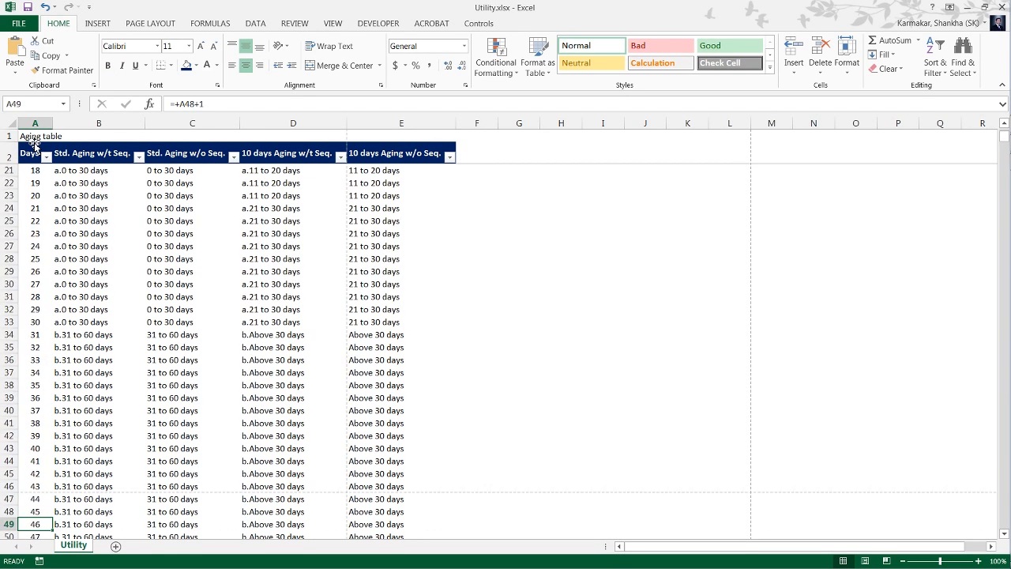
pyautogui.hotkey('ctrl', 'Down')
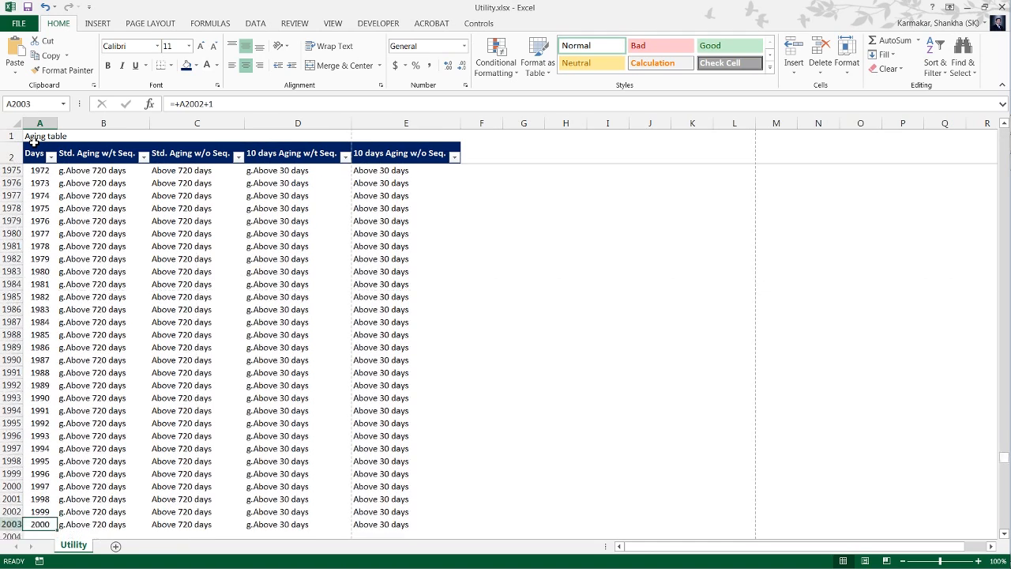
pyautogui.hotkey('ctrl', 'Up')
pyautogui.press('Down')
pyautogui.press('Down')
pyautogui.press('Down')
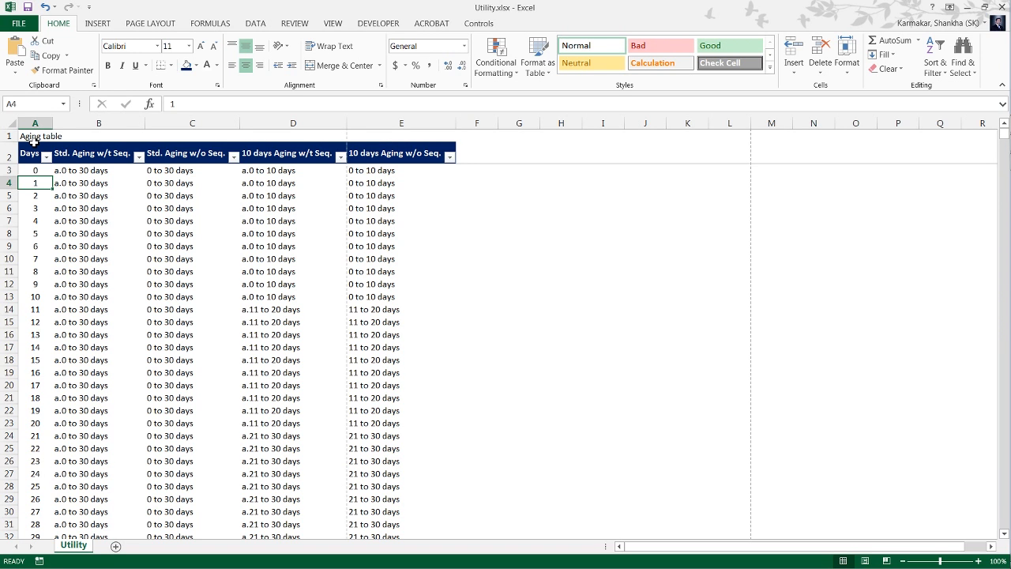
pyautogui.press('Down')
pyautogui.hotkey('ctrl', 'Down')
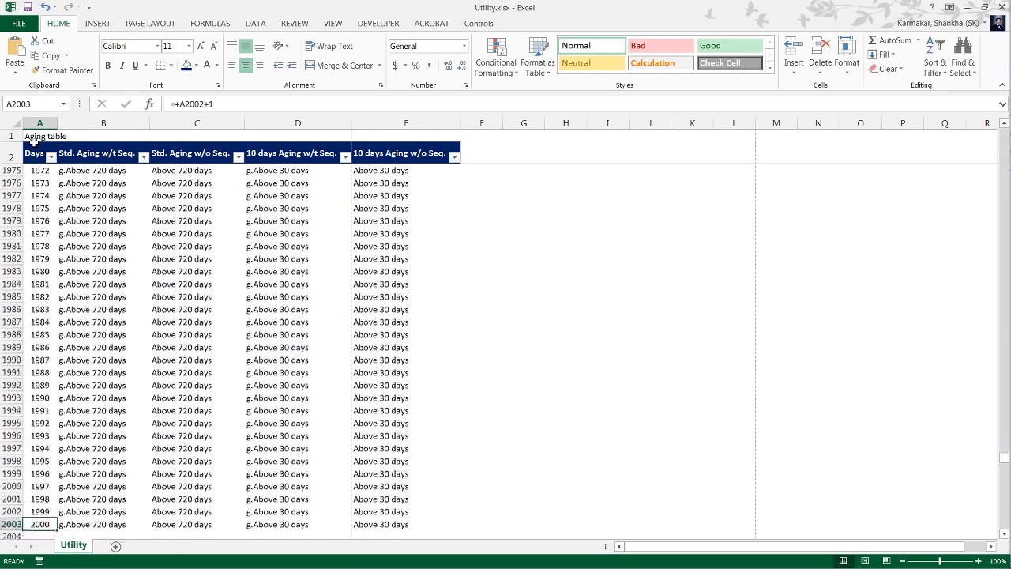
pyautogui.press('Up')
pyautogui.hotkey('ctrl', 'Up')
pyautogui.press('Down')
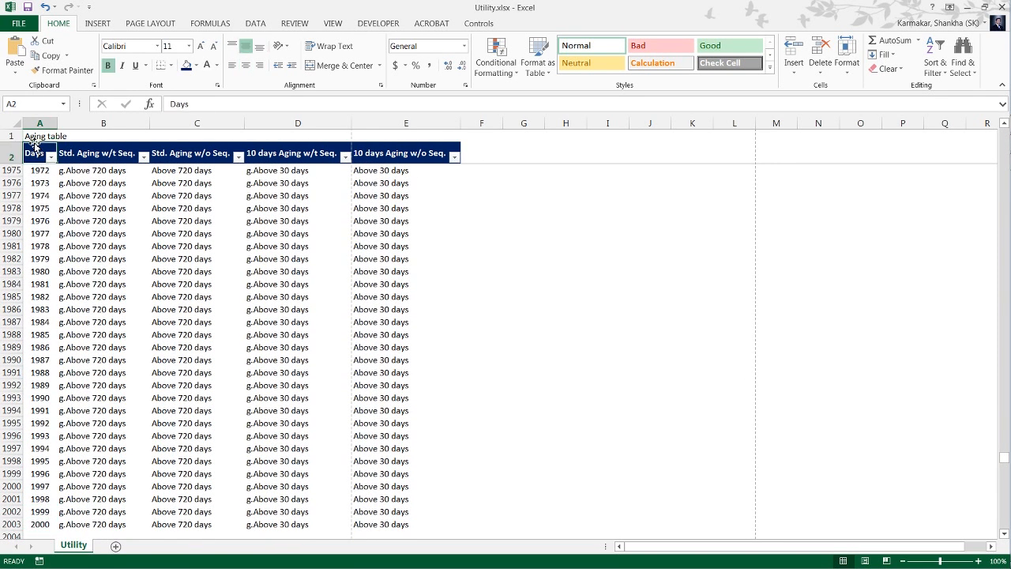
pyautogui.press('Down')
pyautogui.press('Down')
pyautogui.press('Up')
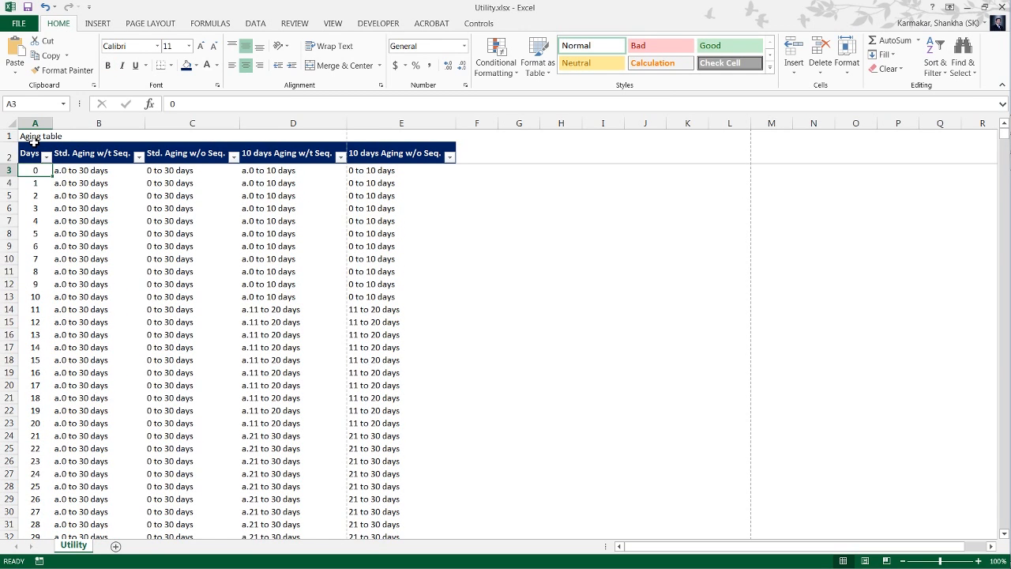
# Compare the Days values around 30 and 31 with their bracket labels in the Std. Aging w/t Seq. column.
pyautogui.press('Down')
pyautogui.press('Down')
pyautogui.press('Down')
pyautogui.press('Down')
pyautogui.press('Down')
pyautogui.press('Down')
pyautogui.press('Down')
pyautogui.press('Down')
pyautogui.press('Down')
pyautogui.press('Down')
pyautogui.press('Down')
pyautogui.press('Down')
pyautogui.press('Down')
pyautogui.press('Down')
pyautogui.press('Down')
pyautogui.press('Down')
pyautogui.press('Down')
pyautogui.press('Down')
pyautogui.press('Down')
pyautogui.press('Down')
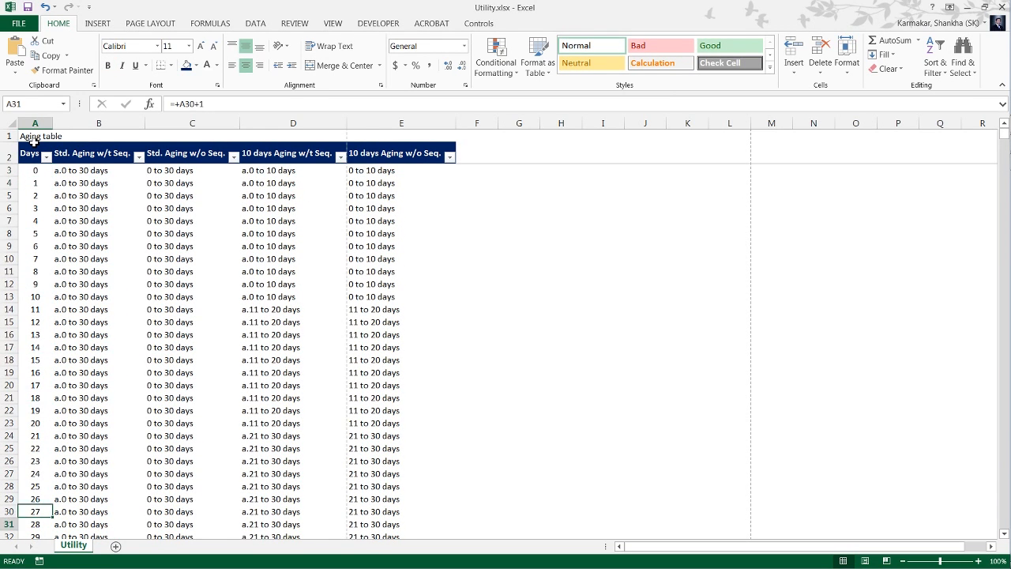
pyautogui.press('Down')
pyautogui.press('Down')
pyautogui.press('Down')
pyautogui.press('Down')
pyautogui.press('Down')
pyautogui.press('Down')
pyautogui.press('Down')
pyautogui.press('Up')
pyautogui.press('Up')
pyautogui.press('Up')
pyautogui.press('Up')
pyautogui.press('Up')
pyautogui.press('Up')
pyautogui.press('Right')
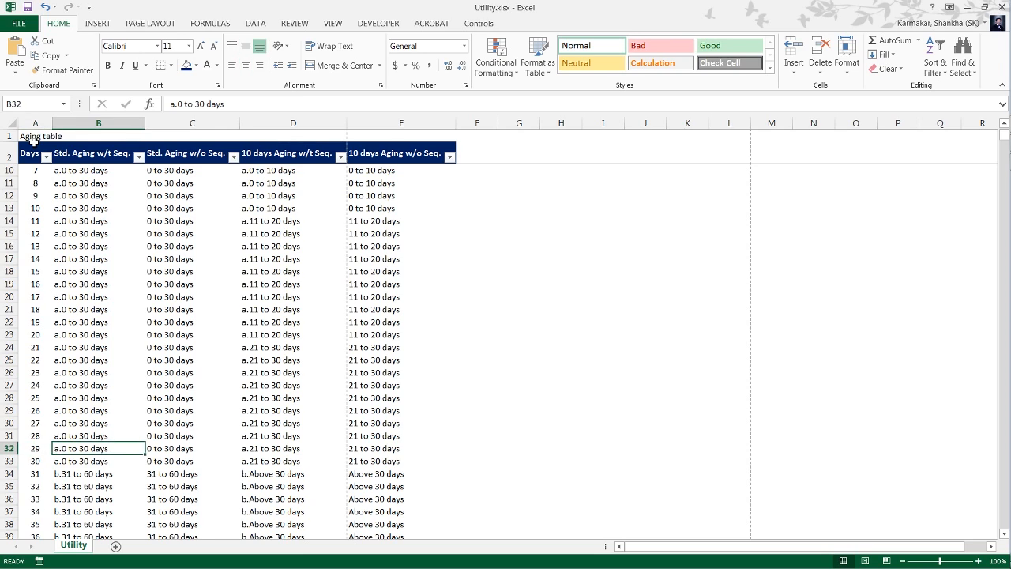
pyautogui.press('Down')
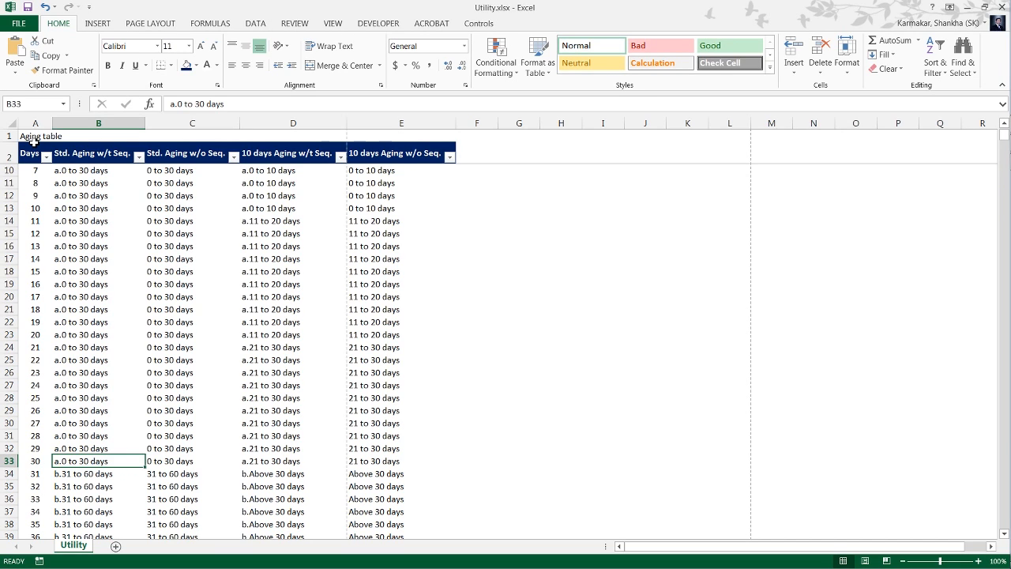
pyautogui.press('Left')
pyautogui.press('Right')
pyautogui.press('Left')
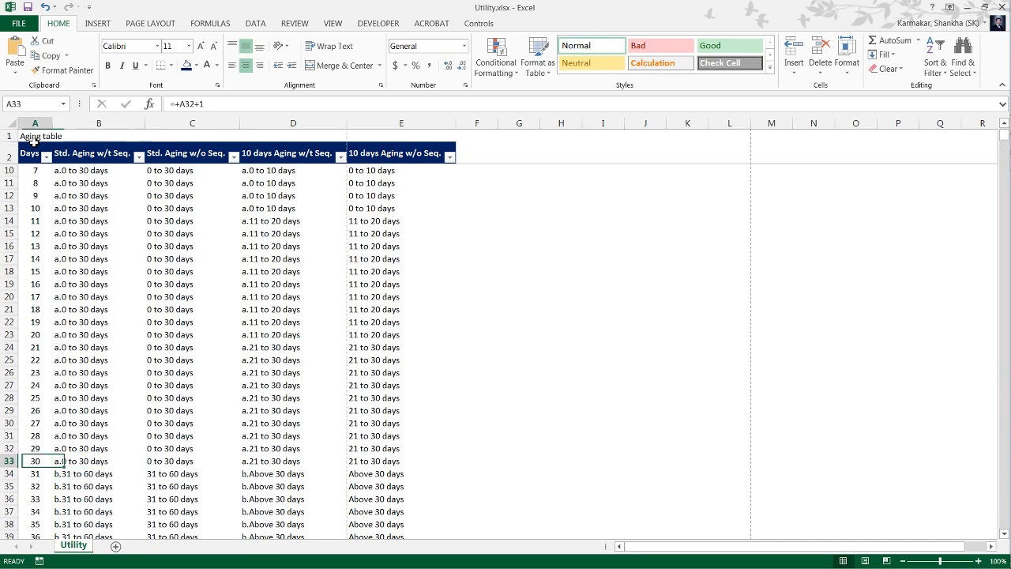
pyautogui.press('Right')
pyautogui.press('Left')
pyautogui.press('Right')
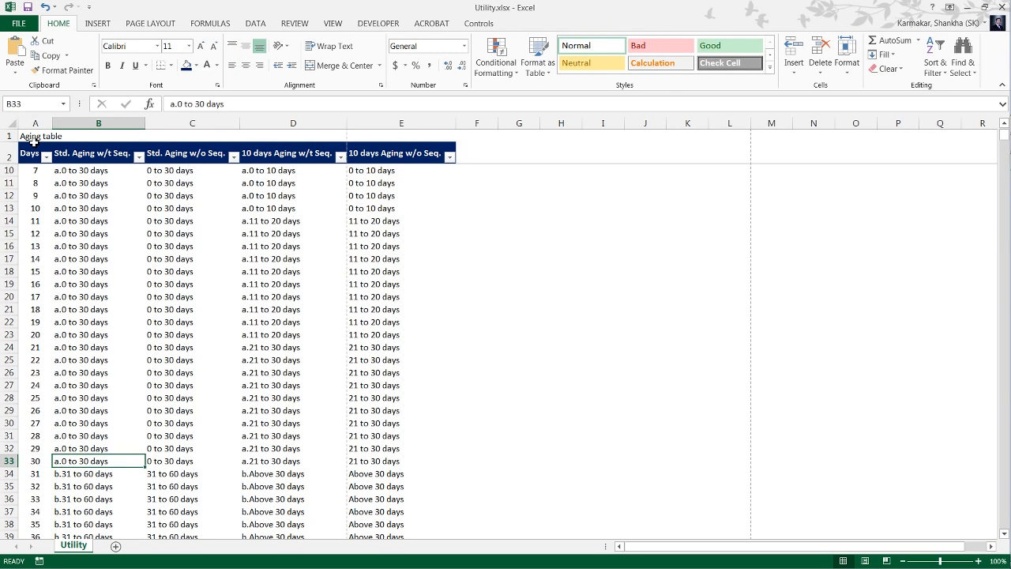
pyautogui.press('Down')
pyautogui.press('Left')
pyautogui.press('Right')
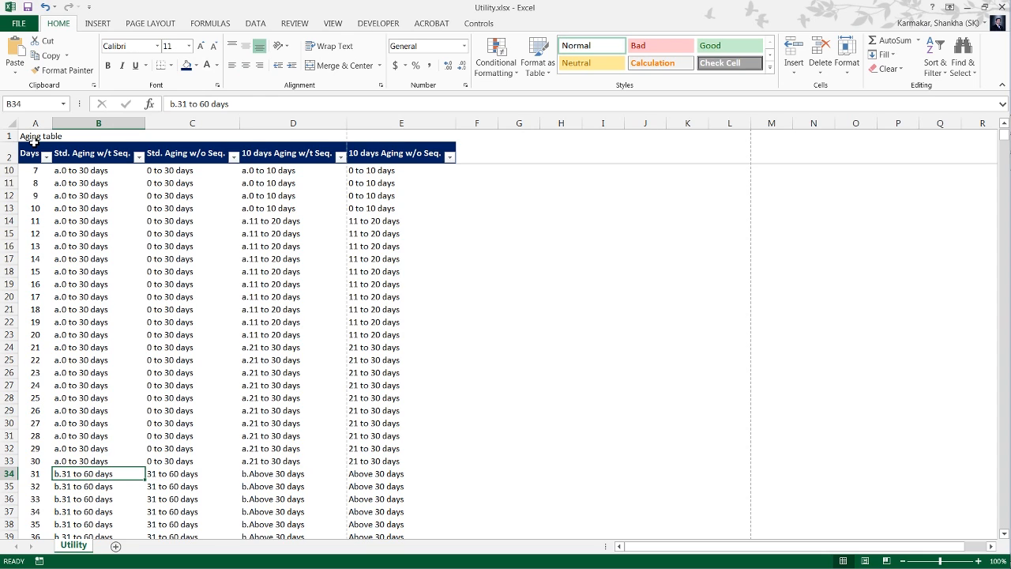
pyautogui.press('Down')
pyautogui.press('Down')
pyautogui.press('Down')
pyautogui.press('Down')
pyautogui.press('Down')
pyautogui.press('Down')
pyautogui.press('Down')
pyautogui.press('Down')
pyautogui.press('Down')
pyautogui.press('Down')
pyautogui.press('Down')
pyautogui.press('Down')
pyautogui.press('Down')
pyautogui.press('Down')
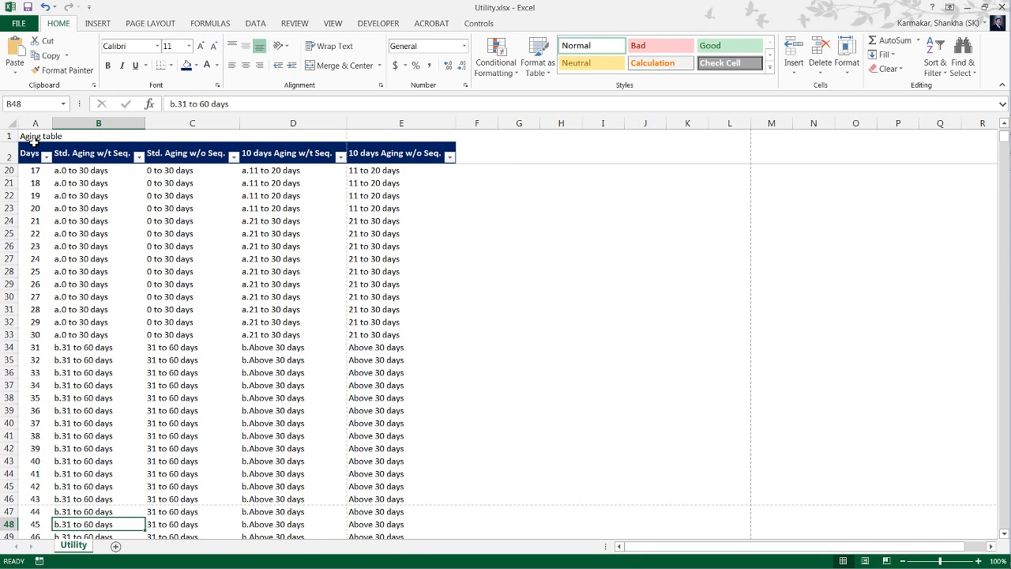
# Compare the Std. Aging w/t Seq. and Std. Aging w/o Seq. labels in the first table row.
pyautogui.hotkey('ctrl', 'Up')
pyautogui.press('Down')
pyautogui.press('Right')
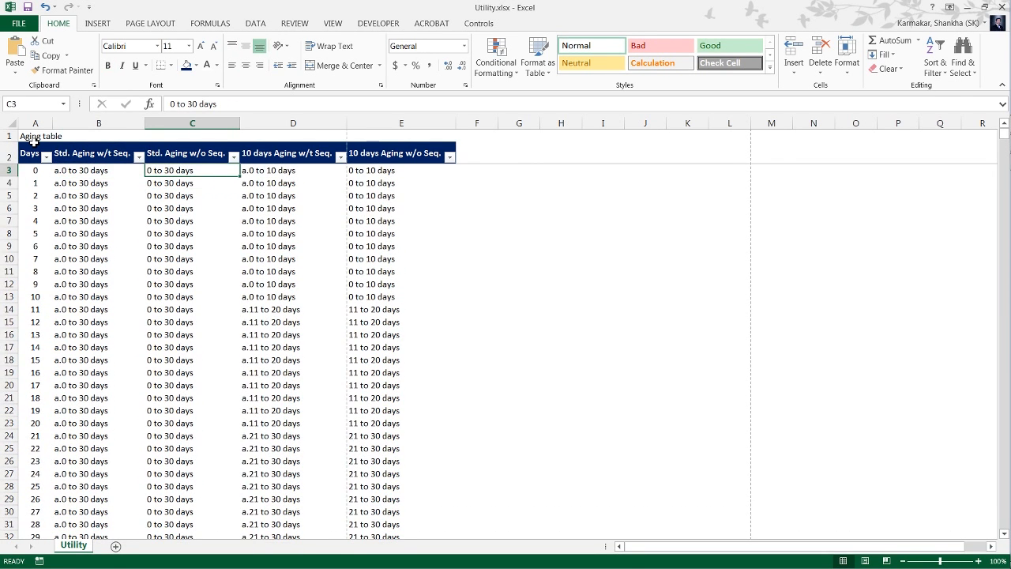
pyautogui.press('Up')
pyautogui.press('Down')
pyautogui.press('Left')
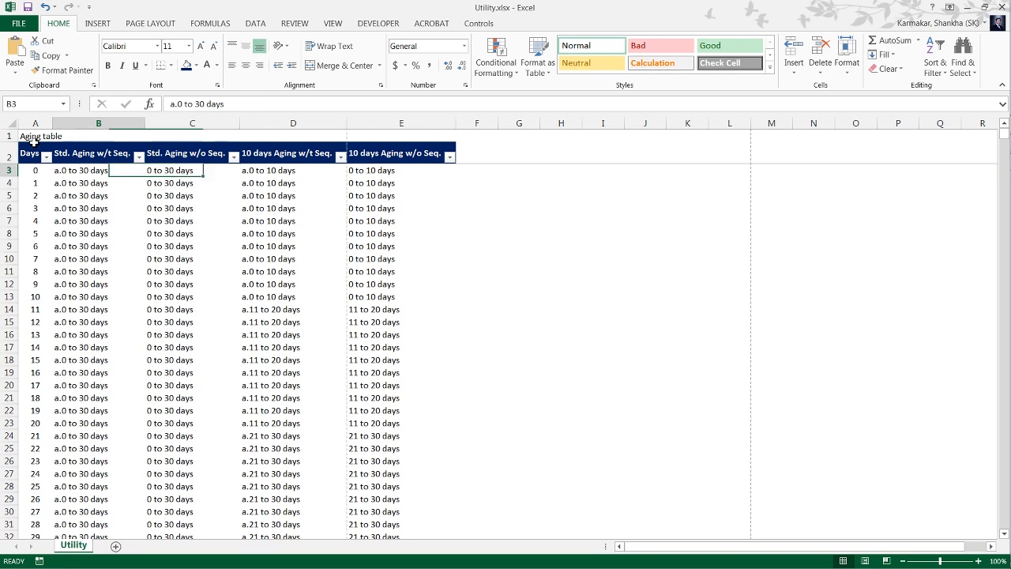
pyautogui.press('Right')
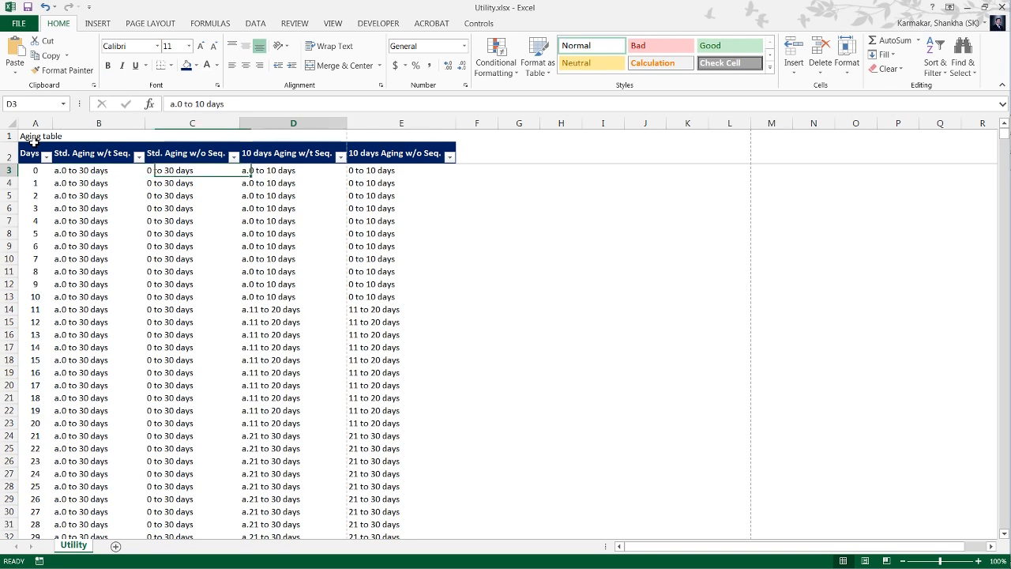
# Compare the 10 days Aging w/t Seq. and 10 days Aging w/o Seq. labels in columns D and E.
pyautogui.press('Right')
pyautogui.press('Right')
pyautogui.press('Left')
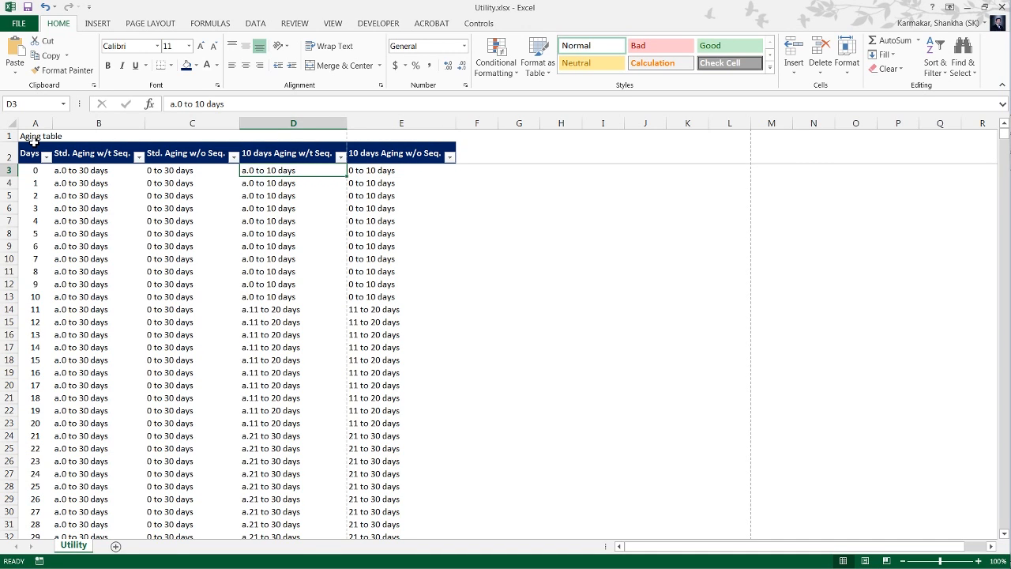
pyautogui.press('Right')
pyautogui.press('Left')
pyautogui.press('Right')
pyautogui.press('Down')
pyautogui.press('Down')
pyautogui.press('Down')
pyautogui.press('Down')
pyautogui.press('Right')
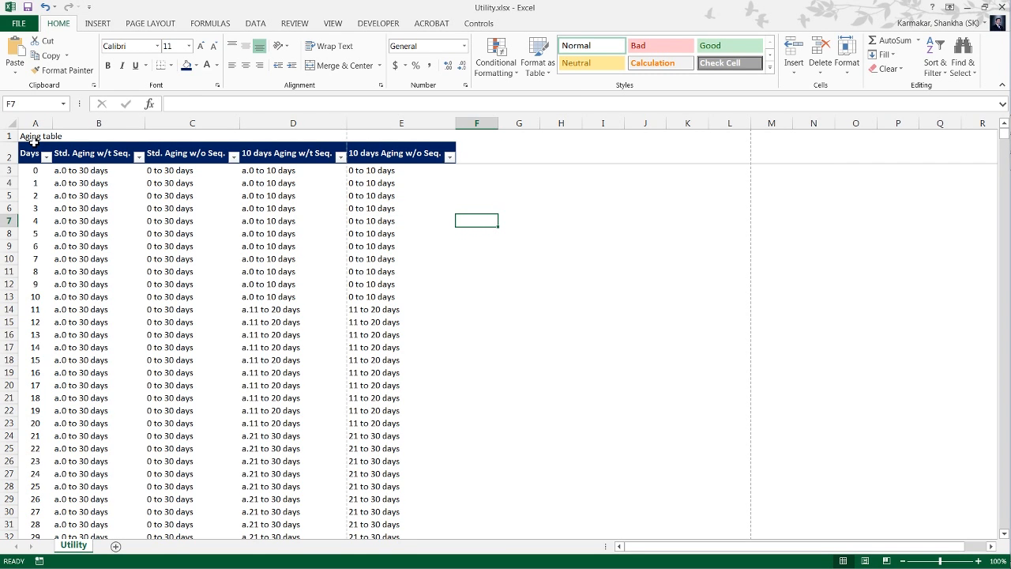
# Switch to Aging with vlookup.xlsx and examine the Day value and its formula in the first bill row.
pyautogui.hotkey('alt', 'Tab')
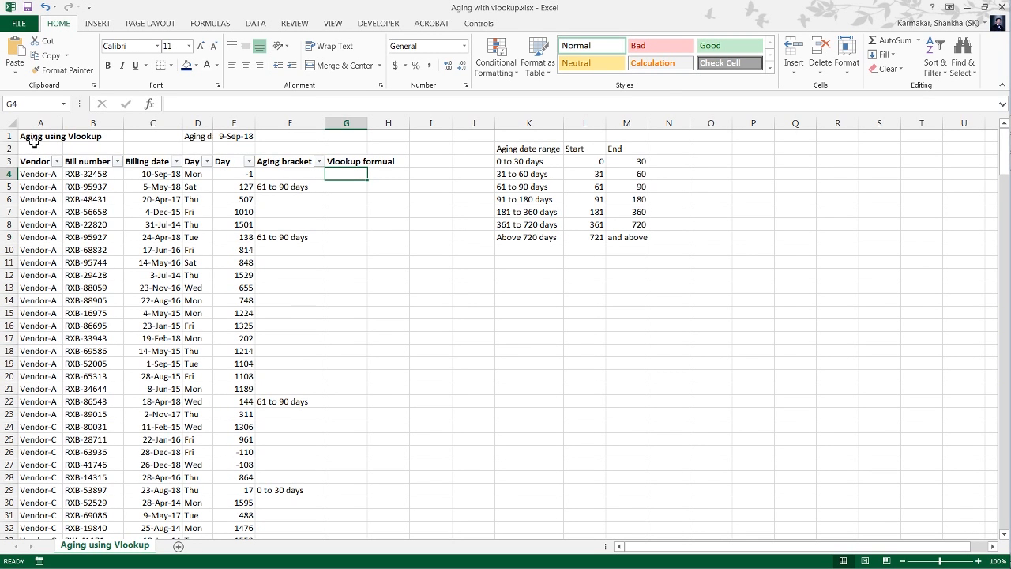
pyautogui.press('Right')
pyautogui.press('Left')
pyautogui.press('Left')
pyautogui.press('Left')
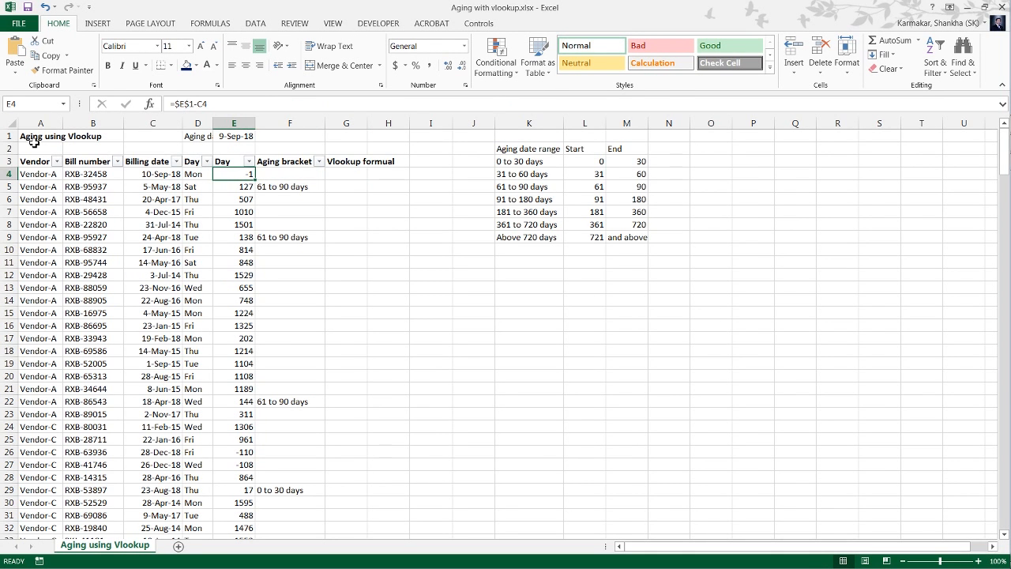
pyautogui.press('Left')
pyautogui.press('Left')
pyautogui.press('Right')
pyautogui.press('Right')
# Switch to Utility.xlsx and compare the first Days values with their Std. Aging w/t Seq. labels.
pyautogui.hotkey('ctrl', 'Tab')
pyautogui.press('Left')
pyautogui.press('Left')
pyautogui.press('Left')
pyautogui.press('Left')
pyautogui.press('Left')
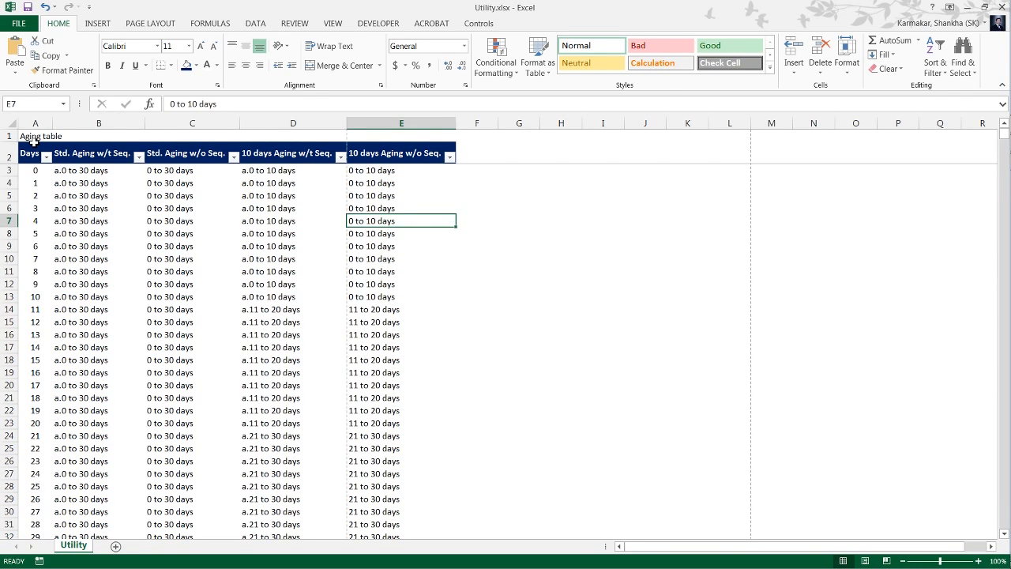
pyautogui.press('Up')
pyautogui.press('Up')
pyautogui.press('Up')
pyautogui.press('Up')
pyautogui.press('Down')
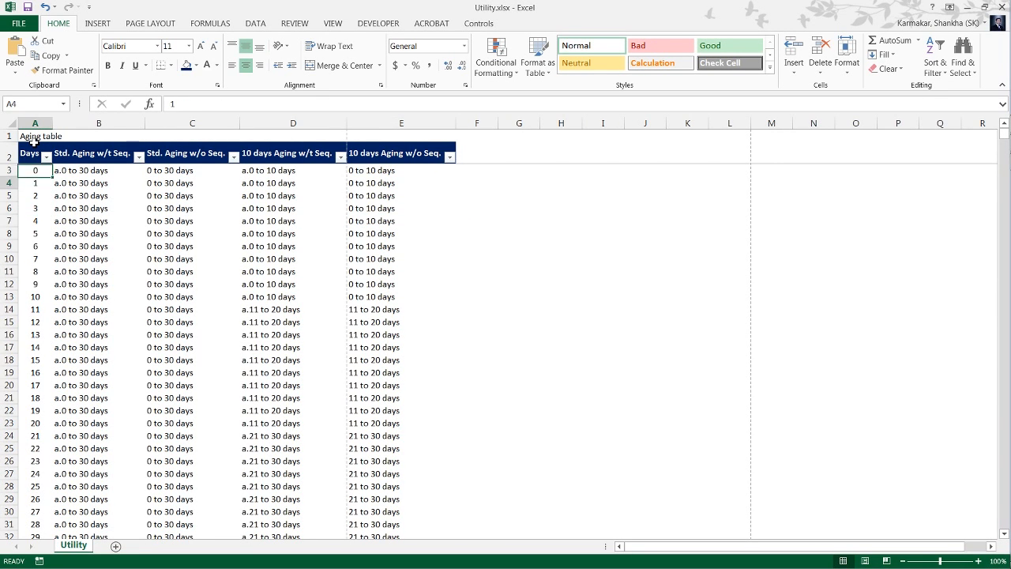
pyautogui.press('Up')
pyautogui.press('Down')
pyautogui.press('Up')
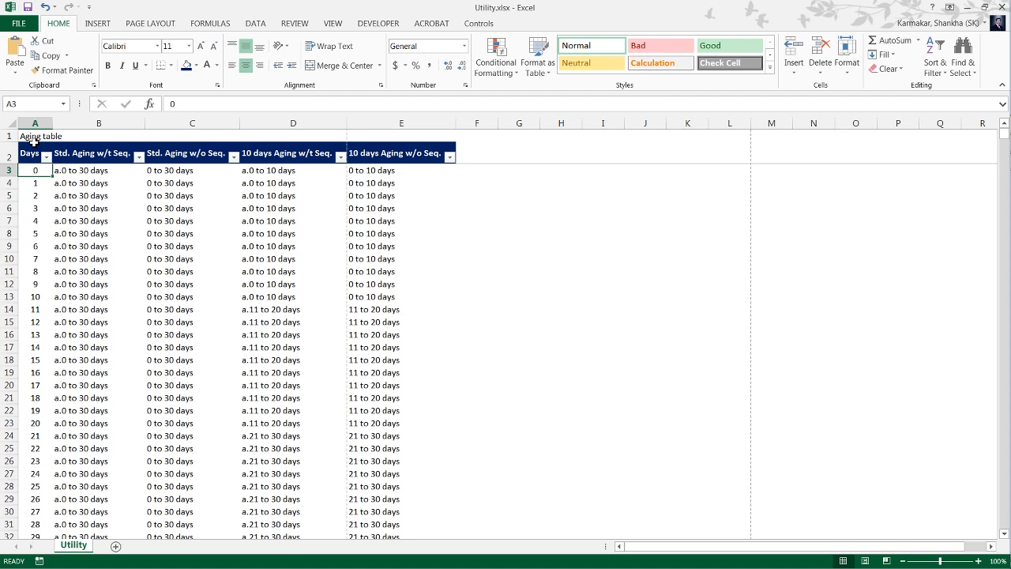
pyautogui.press('Down')
pyautogui.press('Up')
pyautogui.press('Right')
pyautogui.press('Right')
pyautogui.press('Right')
pyautogui.press('Right')
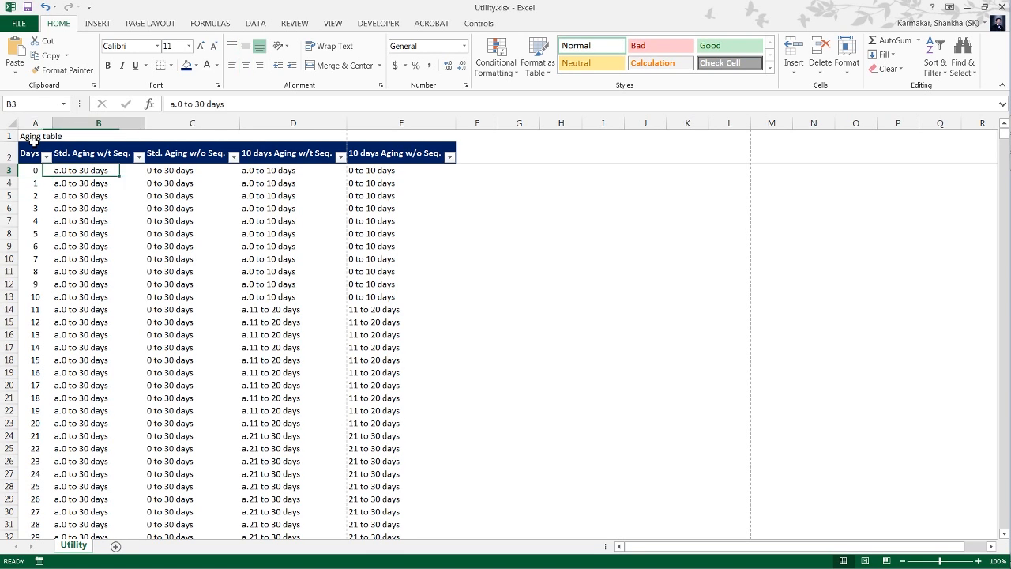
# In Aging with vlookup.xlsx, start a VLOOKUP formula in G4 with E4 as the lookup value.
pyautogui.hotkey('ctrl', 'Tab')
pyautogui.press('Right')
pyautogui.press('Right')
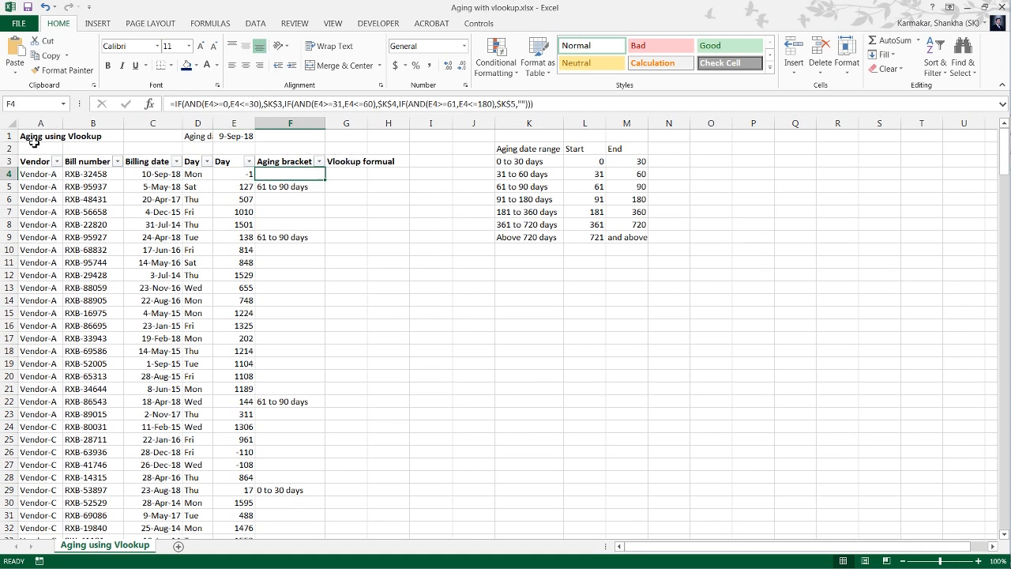
pyautogui.write('=v')
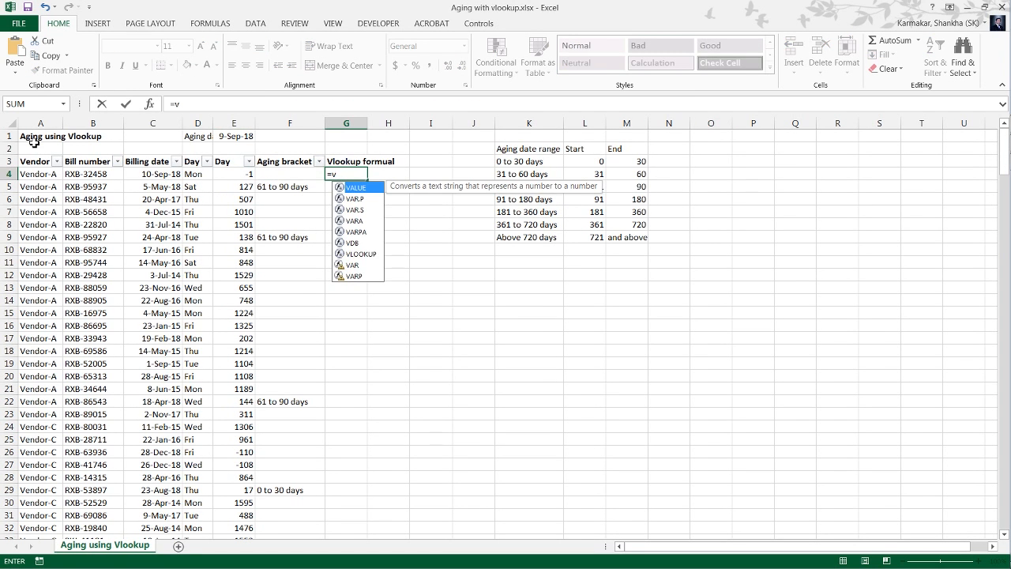
pyautogui.write('lookup(')
pyautogui.press('Left')
pyautogui.press('Left')
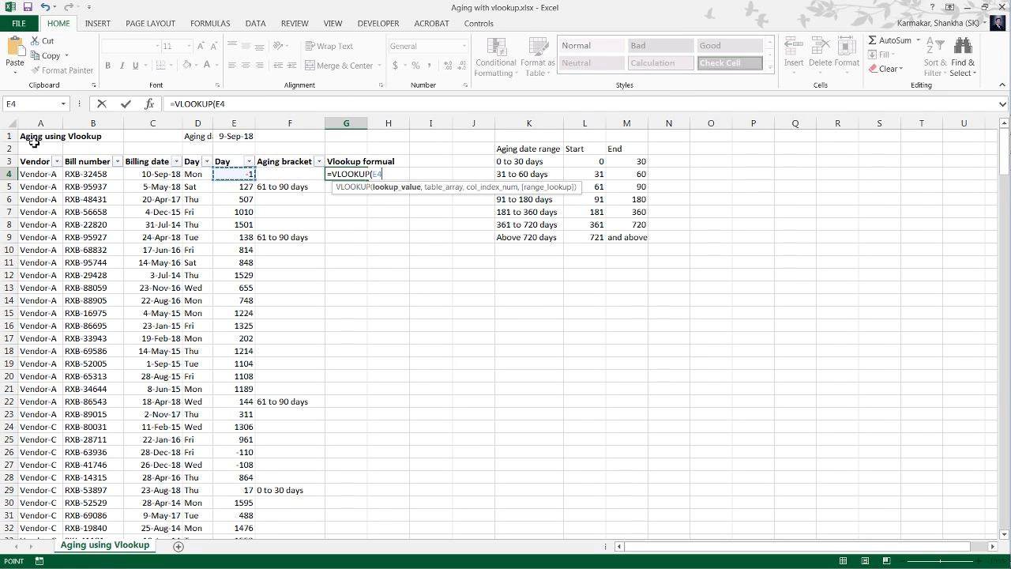
pyautogui.write(',')
# Set the VLOOKUP table array to entire columns A:B of the Utility sheet in Utility.xlsx.
pyautogui.hotkey('ctrl', 'Tab')
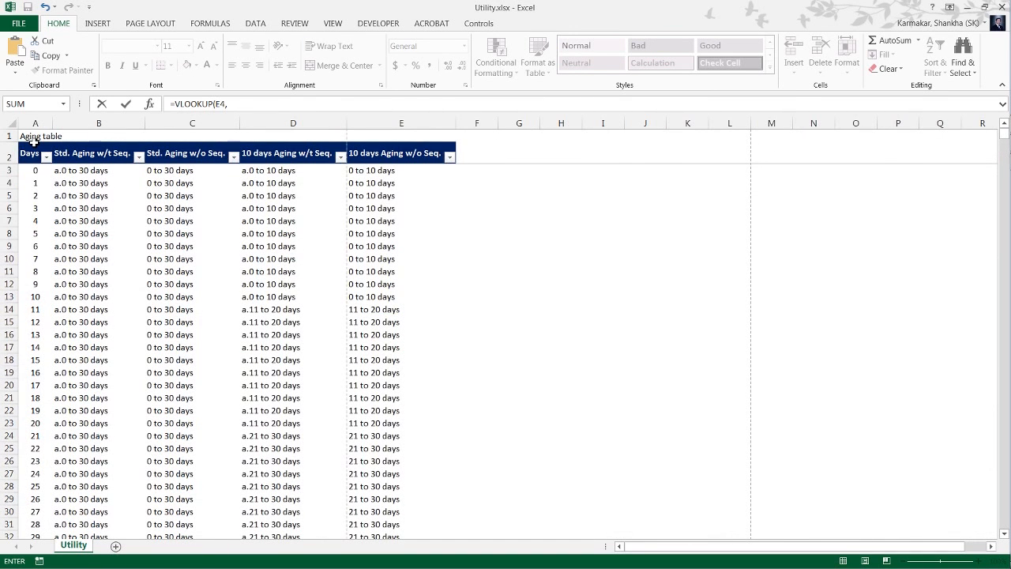
pyautogui.press('Down')
pyautogui.press('Down')
pyautogui.press('Up')
pyautogui.press('Up')
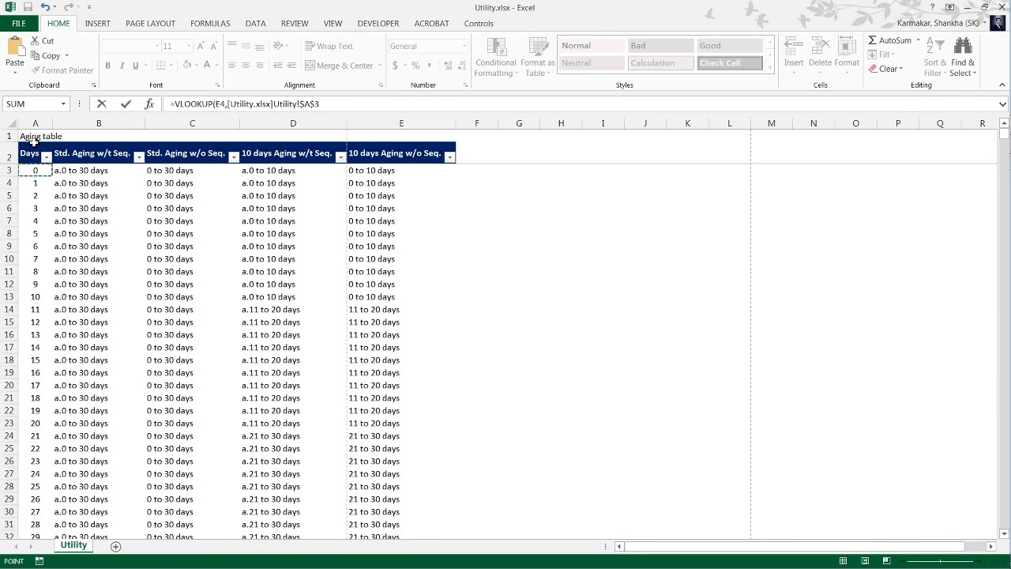
pyautogui.hotkey('shift', 'Right')
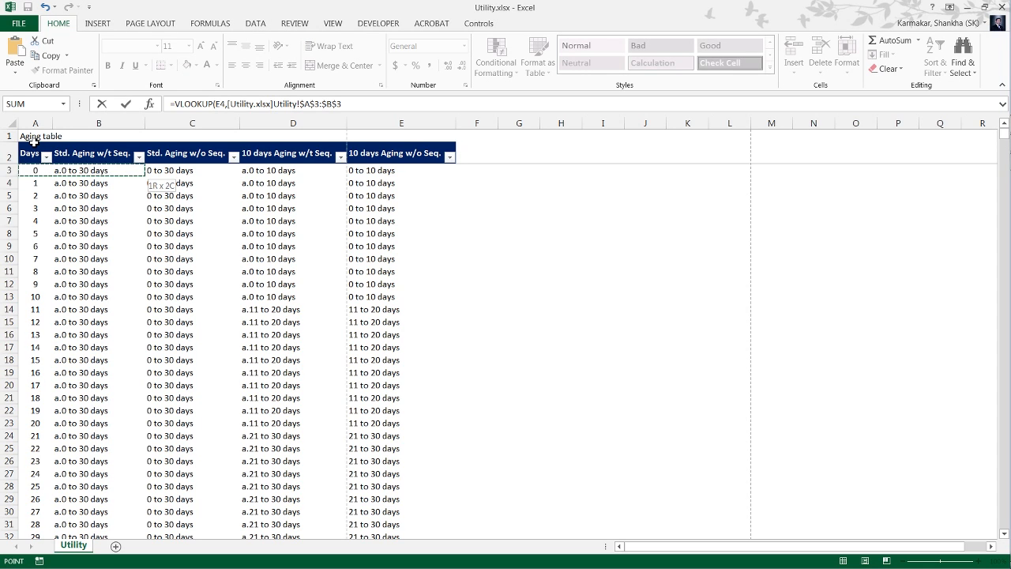
pyautogui.hotkey('ctrl', 'space')
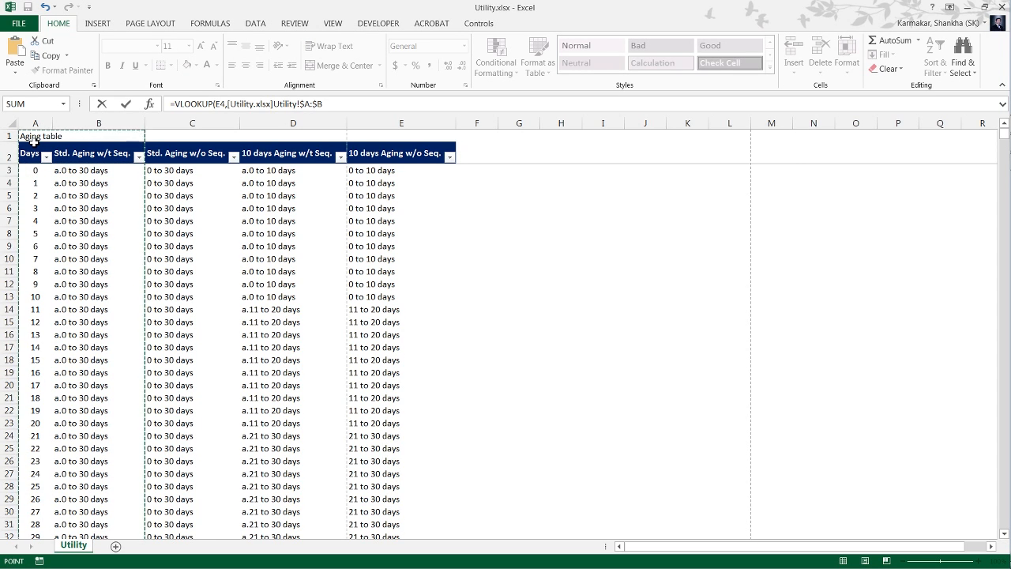
pyautogui.write(',')
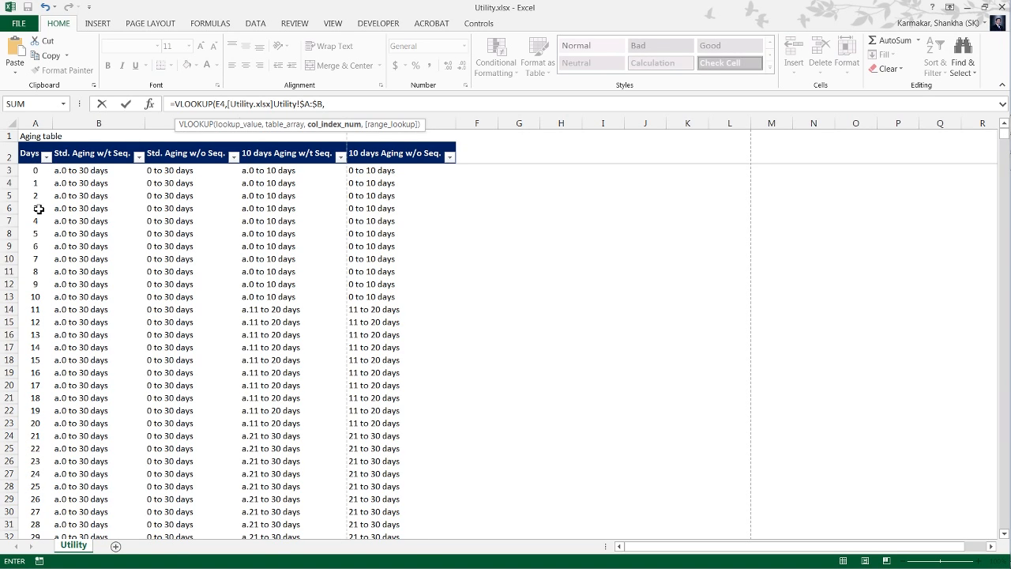
# Complete the VLOOKUP with column index 2 and range lookup 0 for an exact match.
pyautogui.write('2,')
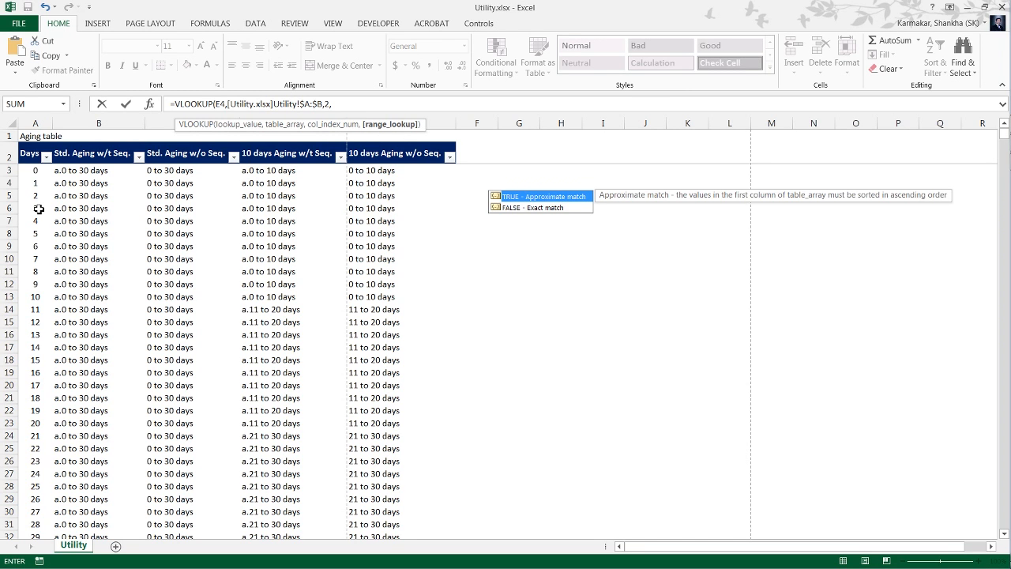
pyautogui.write('0)')
pyautogui.press('Return')
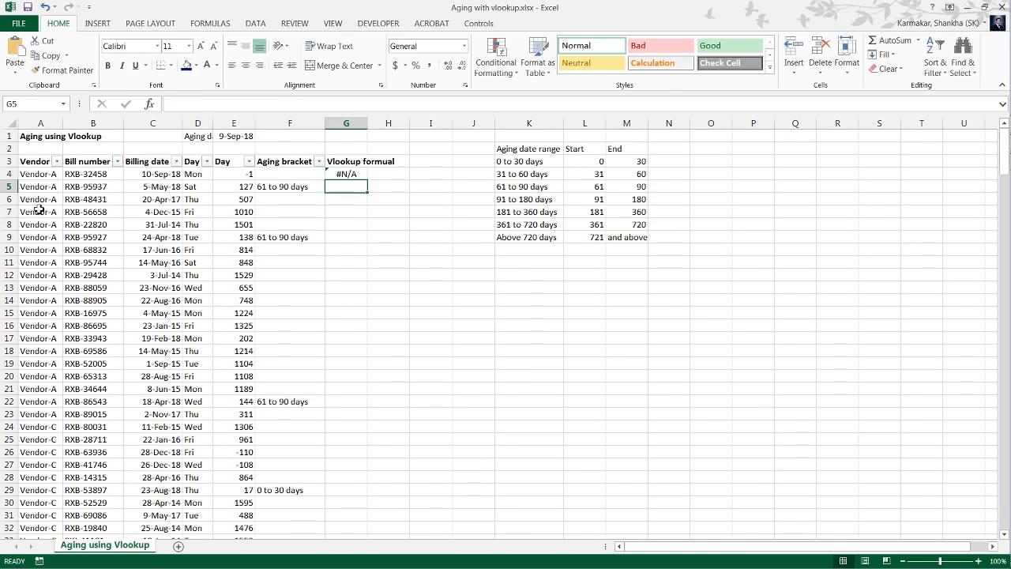
# Compare the VLOOKUP result in G4 with the Day value in E4.
pyautogui.press('Up')
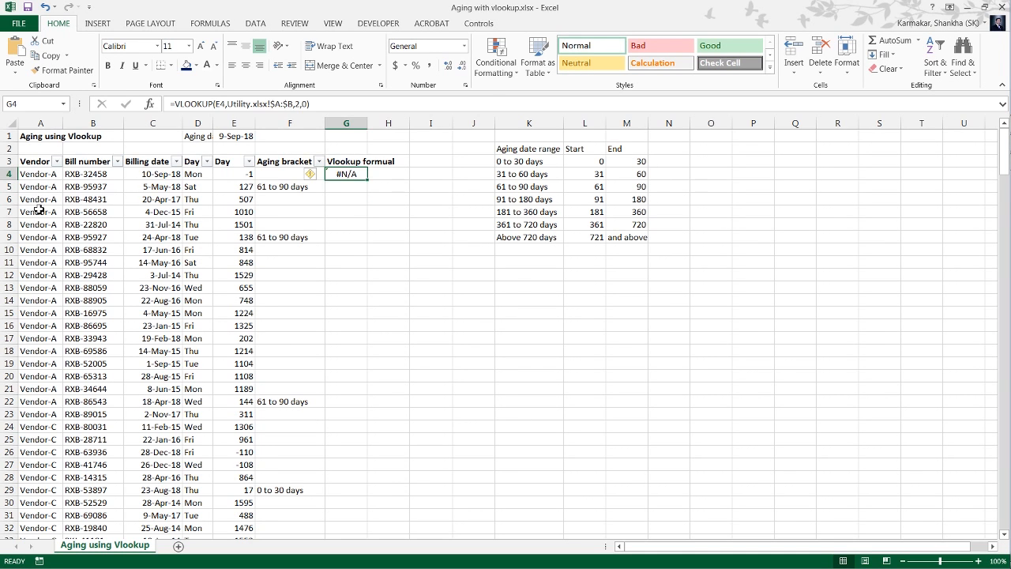
pyautogui.press('Left')
pyautogui.press('Left')
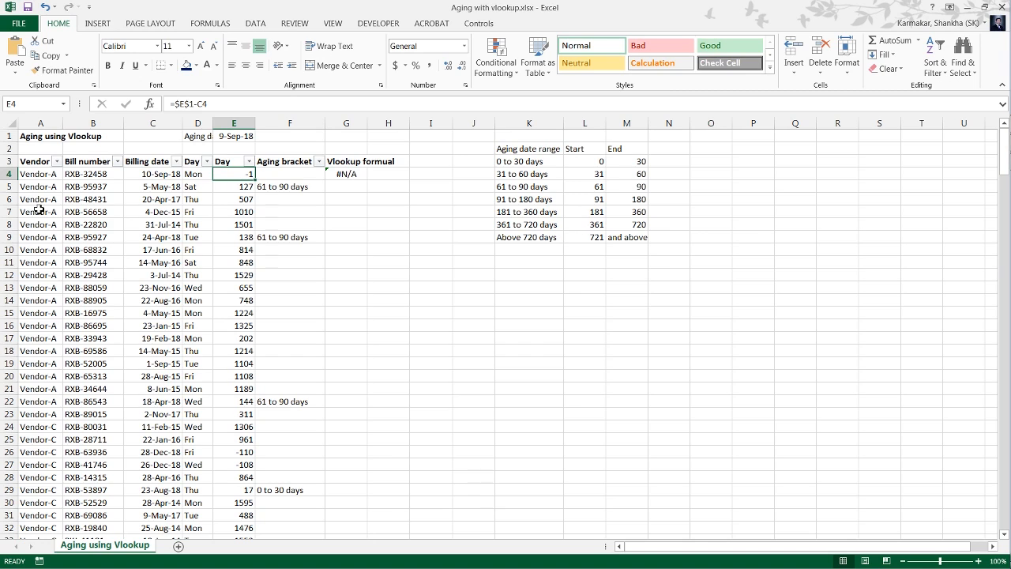
pyautogui.press('Right')
pyautogui.press('Left')
pyautogui.press('Right')
pyautogui.press('Right')
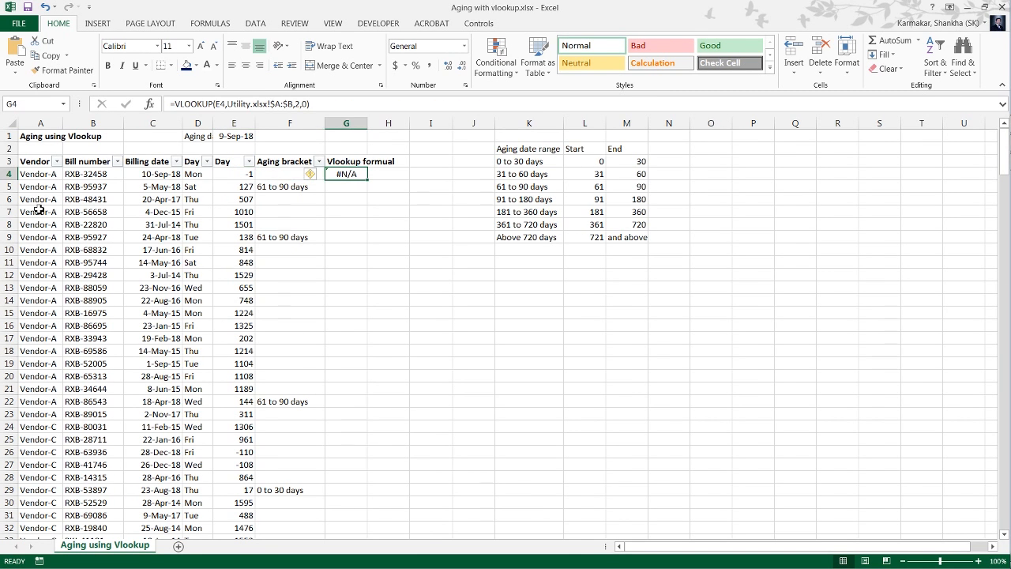
pyautogui.press('Left')
pyautogui.press('Left')
pyautogui.press('Right')
pyautogui.press('Right')
pyautogui.press('Right')
pyautogui.press('Left')
pyautogui.press('Left')
pyautogui.press('Left')
pyautogui.press('Right')
pyautogui.press('Right')
pyautogui.press('Left')
pyautogui.press('Left')
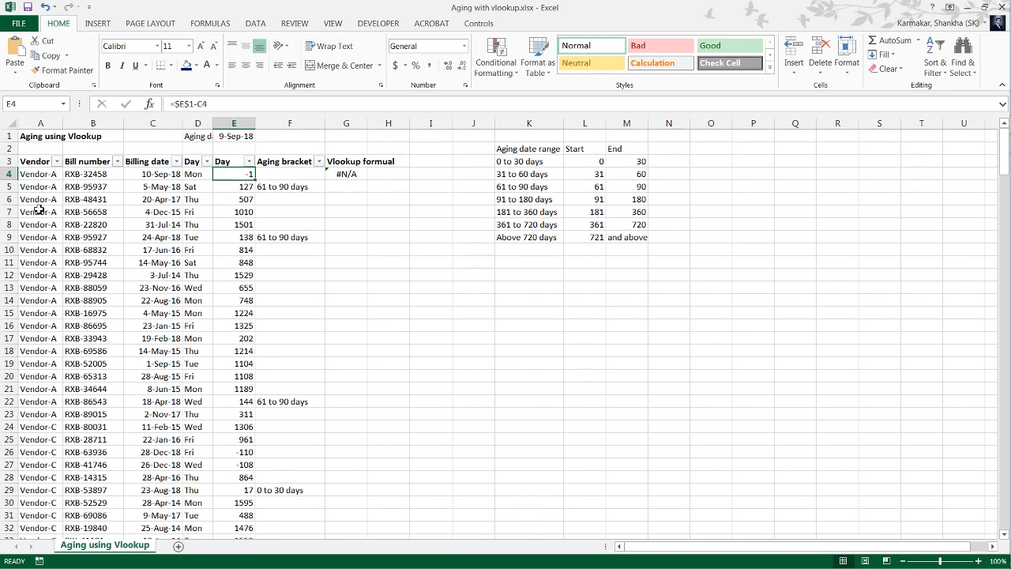
# Freeze the panes above row 4 so the column header row stays in view.
pyautogui.hotkey('ctrl', 'Down')
pyautogui.hotkey('ctrl', 'Up')
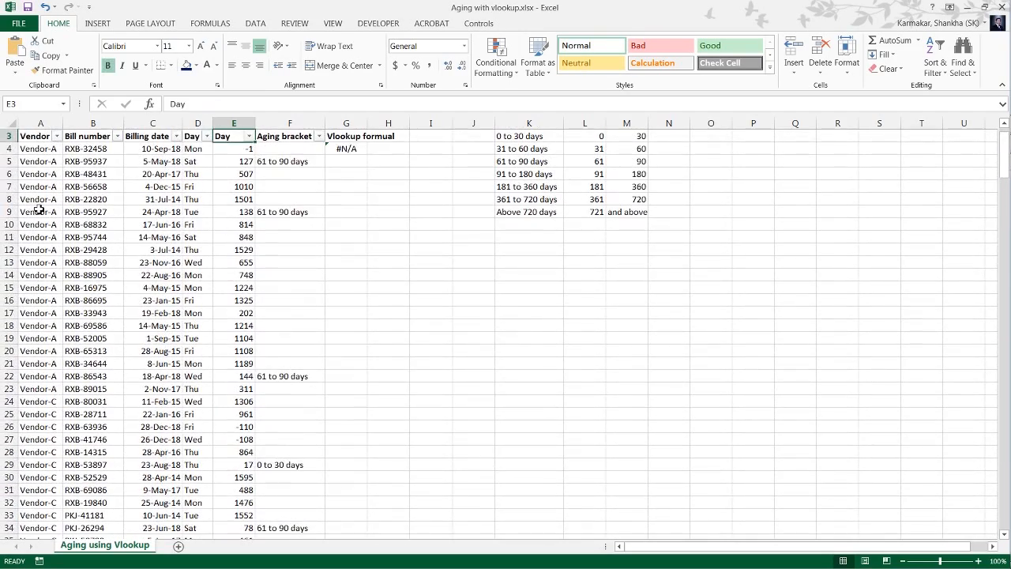
pyautogui.press('Down')
pyautogui.hotkey('ctrl', 'Left')
pyautogui.press('alt')
pyautogui.press('w')
pyautogui.press('f')
pyautogui.press('f')
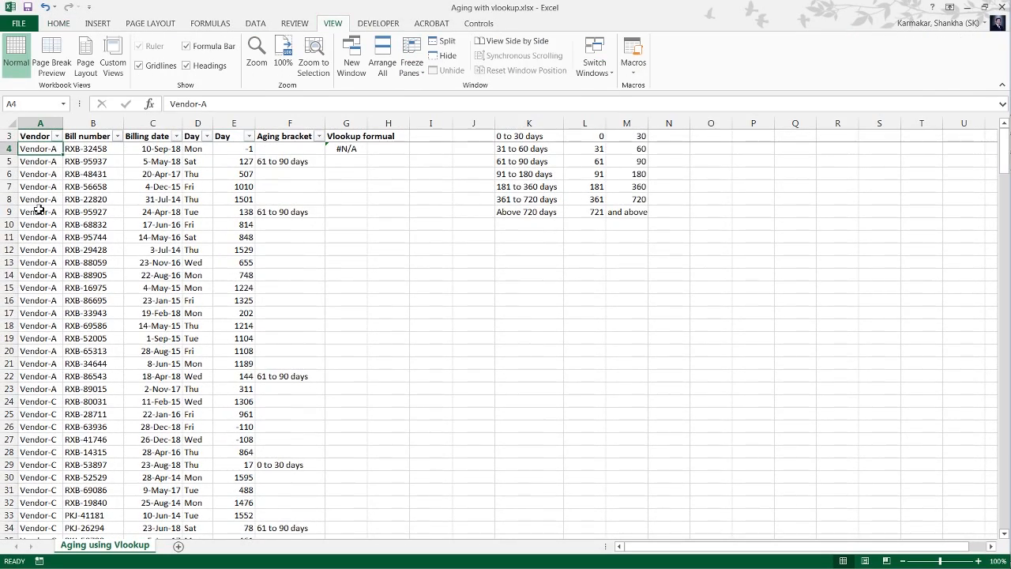
# Copy the VLOOKUP formula from G4 down through the last bill row, G272.
pyautogui.press('Down')
pyautogui.hotkey('ctrl', 'Down')
pyautogui.press('Right')
pyautogui.press('Right')
pyautogui.press('Right')
pyautogui.press('Right')
pyautogui.press('Right')
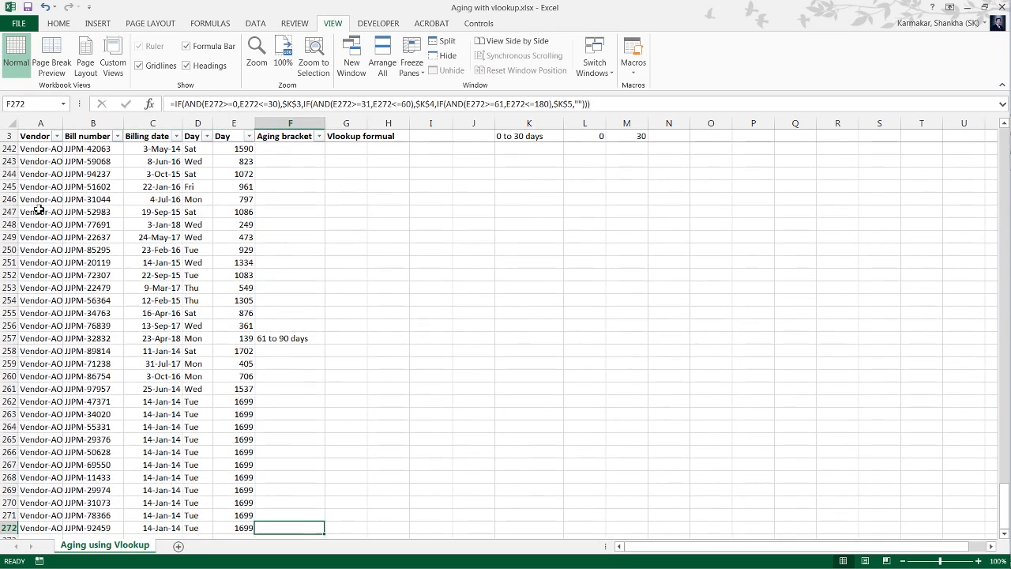
pyautogui.press('Right')
pyautogui.hotkey('ctrl', 'shift', 'Up')
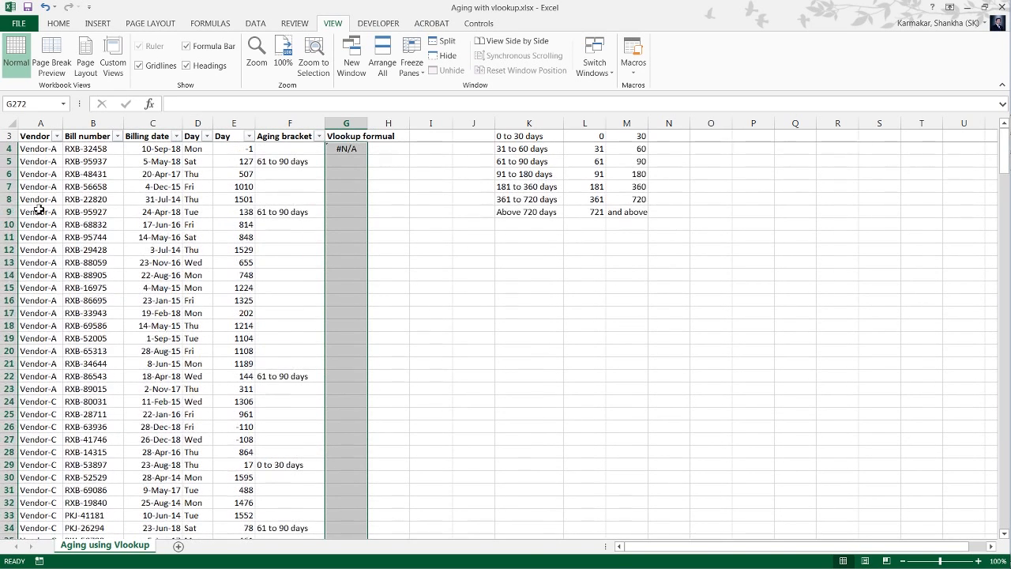
pyautogui.hotkey('ctrl', 'v')
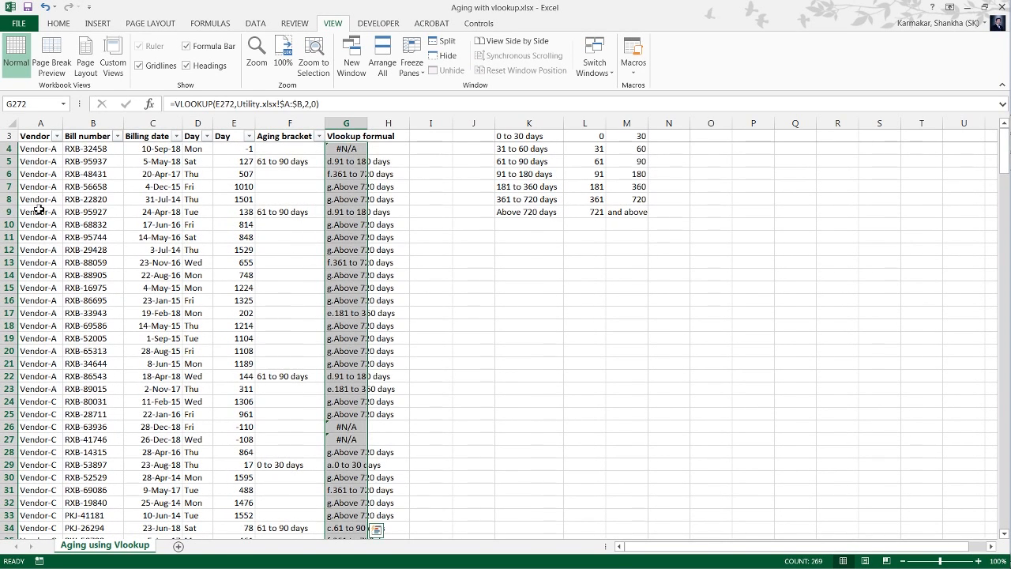
# Review the aging brackets returned in column G over the first forty or so bill rows.
pyautogui.hotkey('ctrl', 'Up')
pyautogui.press('Down')
pyautogui.press('Down')
pyautogui.press('Down')
pyautogui.press('Down')
pyautogui.press('Down')
pyautogui.press('Down')
pyautogui.press('Down')
pyautogui.press('Down')
pyautogui.press('Down')
pyautogui.press('Down')
pyautogui.press('Down')
pyautogui.press('Down')
pyautogui.press('Down')
pyautogui.press('Down')
pyautogui.press('Down')
pyautogui.press('Down')
pyautogui.press('Down')
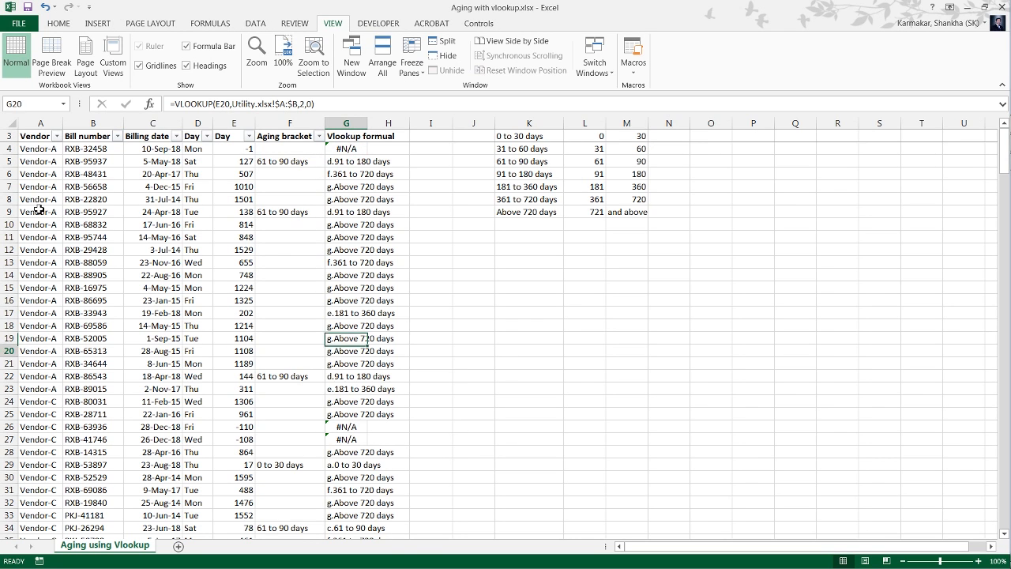
pyautogui.press('Down')
pyautogui.press('Down')
pyautogui.press('Down')
pyautogui.press('Down')
pyautogui.press('Down')
pyautogui.press('Down')
pyautogui.press('Down')
pyautogui.press('Down')
pyautogui.press('Down')
pyautogui.press('Down')
pyautogui.press('Down')
pyautogui.press('Down')
pyautogui.press('Down')
pyautogui.press('Down')
pyautogui.press('Down')
pyautogui.press('Down')
pyautogui.press('Down')
pyautogui.press('Down')
pyautogui.press('Down')
pyautogui.press('Down')
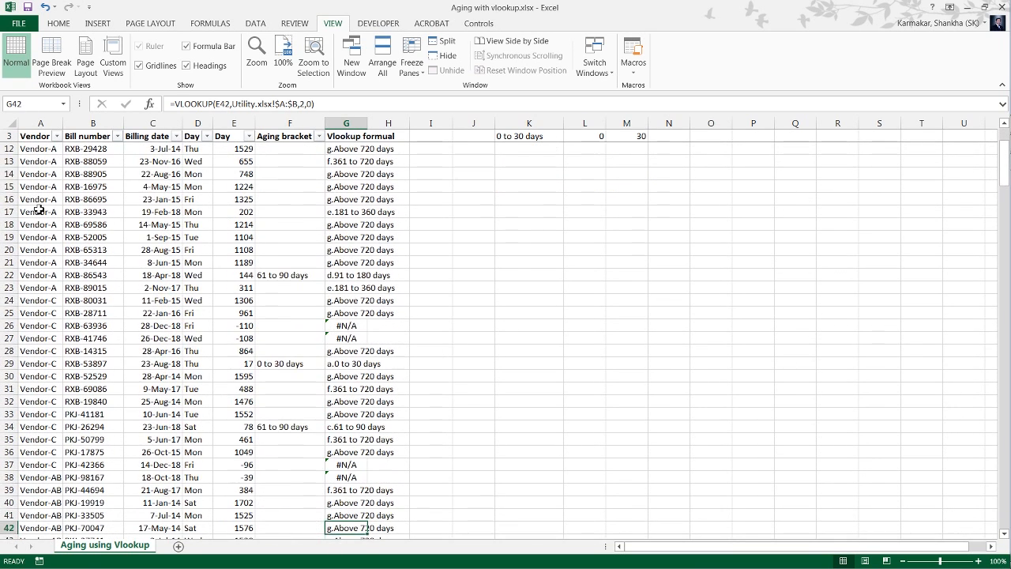
pyautogui.press('Up')
pyautogui.press('Up')
pyautogui.press('Up')
pyautogui.press('Up')
pyautogui.press('Up')
pyautogui.press('Up')
pyautogui.press('Up')
pyautogui.press('Up')
pyautogui.press('Up')
pyautogui.press('Up')
pyautogui.press('Up')
pyautogui.press('Up')
pyautogui.press('Up')
pyautogui.press('Up')
pyautogui.press('Up')
pyautogui.press('Up')
pyautogui.press('Up')
pyautogui.press('Up')
pyautogui.press('Up')
pyautogui.press('Up')
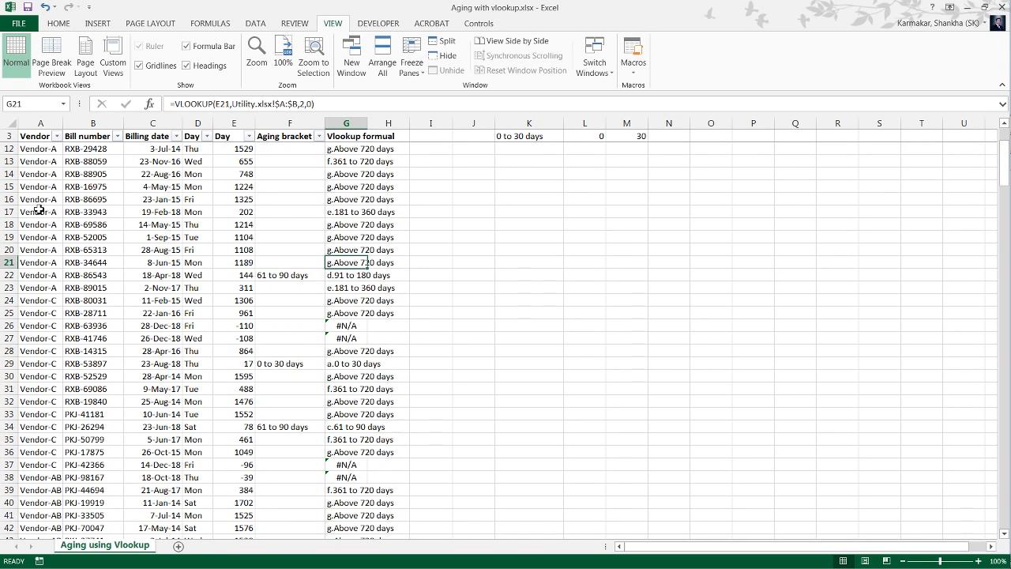
# Examine the Day value in row 22 and the 61-day condition of the nested IF formula in F22.
pyautogui.press('Down')
pyautogui.press('Left')
pyautogui.press('Left')
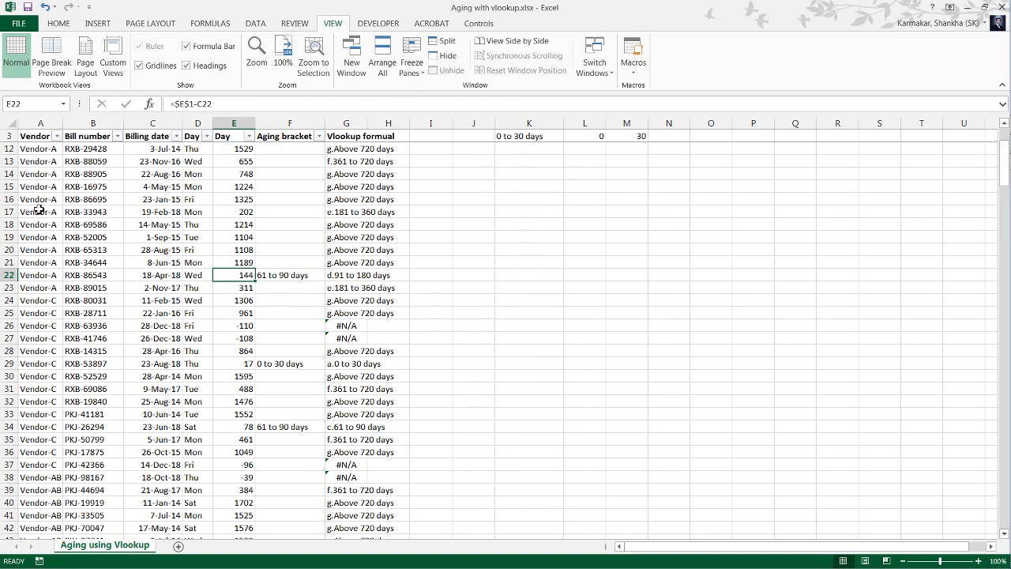
pyautogui.press('Right')
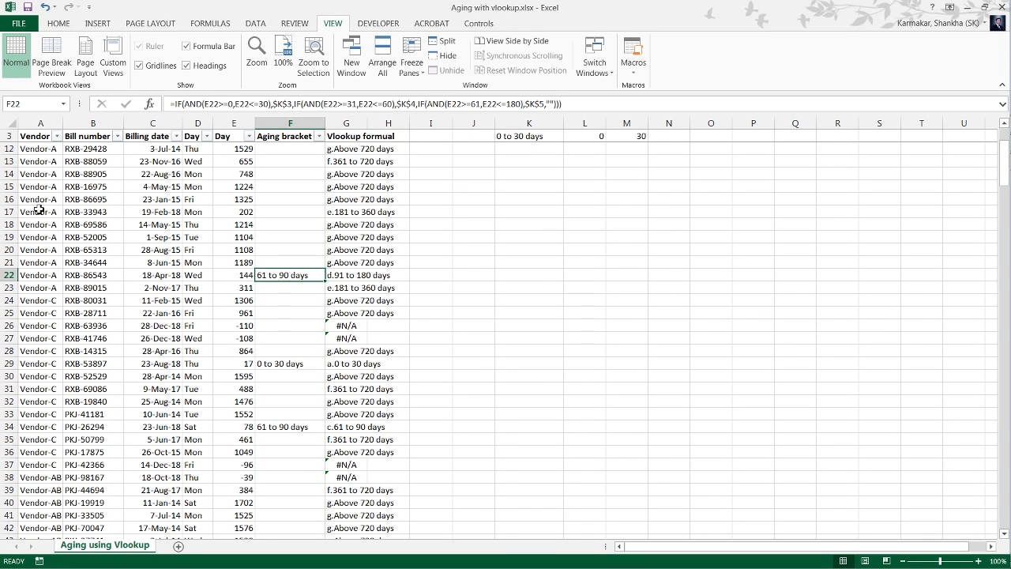
pyautogui.press('F2')
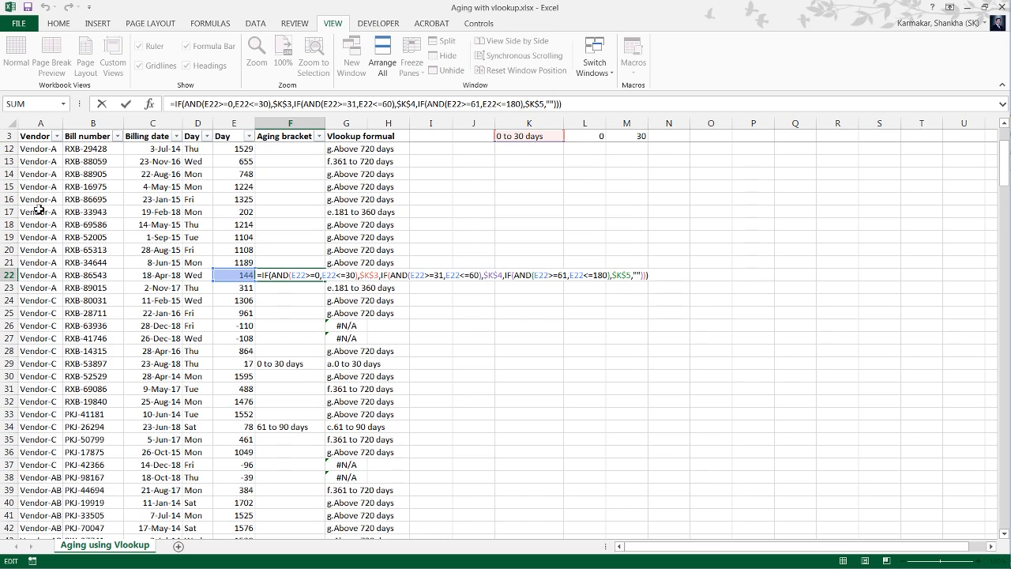
pyautogui.press('Left')
pyautogui.press('Left')
pyautogui.press('Left')
pyautogui.press('Left')
pyautogui.press('Left')
pyautogui.press('Left')
pyautogui.press('Left')
pyautogui.press('Left')
pyautogui.press('Left')
pyautogui.press('Left')
pyautogui.press('Left')
pyautogui.press('Left')
pyautogui.press('Left')
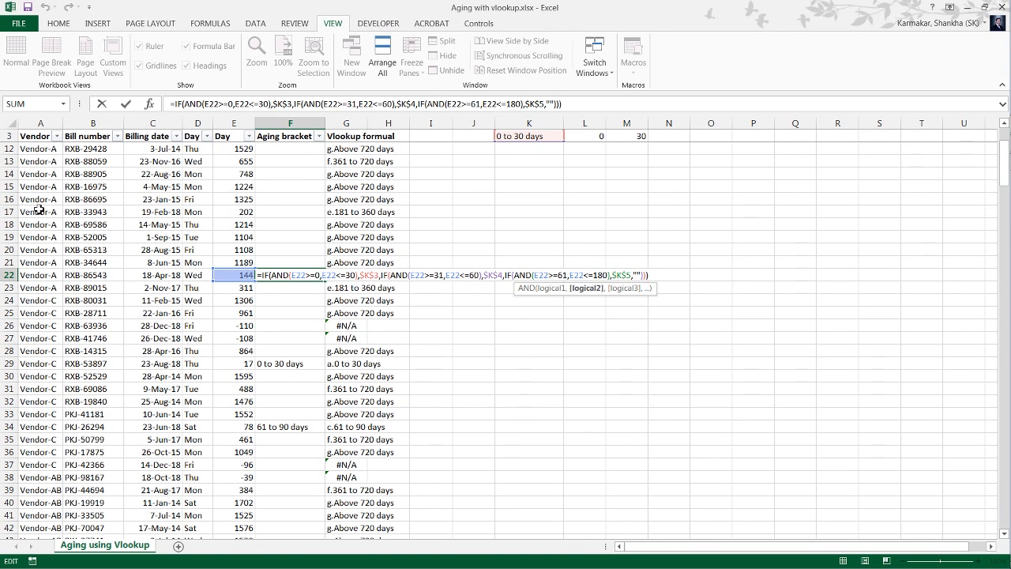
pyautogui.press('Left')
pyautogui.press('Left')
pyautogui.press('Left')
pyautogui.press('Left')
pyautogui.press('Left')
pyautogui.press('Left')
pyautogui.press('Left')
pyautogui.press('Left')
pyautogui.press('Left')
pyautogui.press('Left')
pyautogui.hotkey('ctrl', 'Return')
# Compare the VLOOKUP bracket in G22 with the Day value and Aging bracket in the same row.
pyautogui.press('Right')
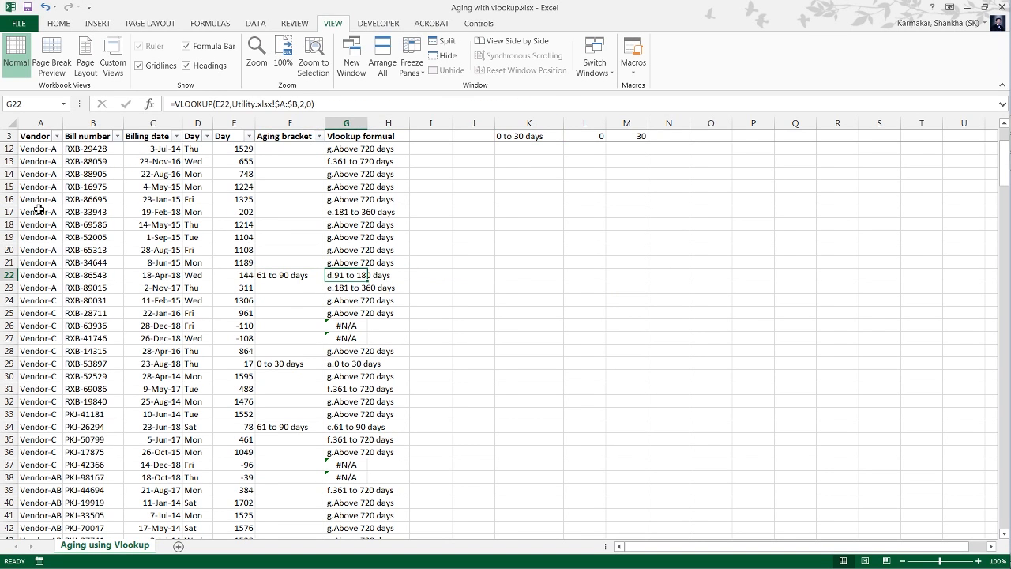
pyautogui.press('Left')
pyautogui.press('Left')
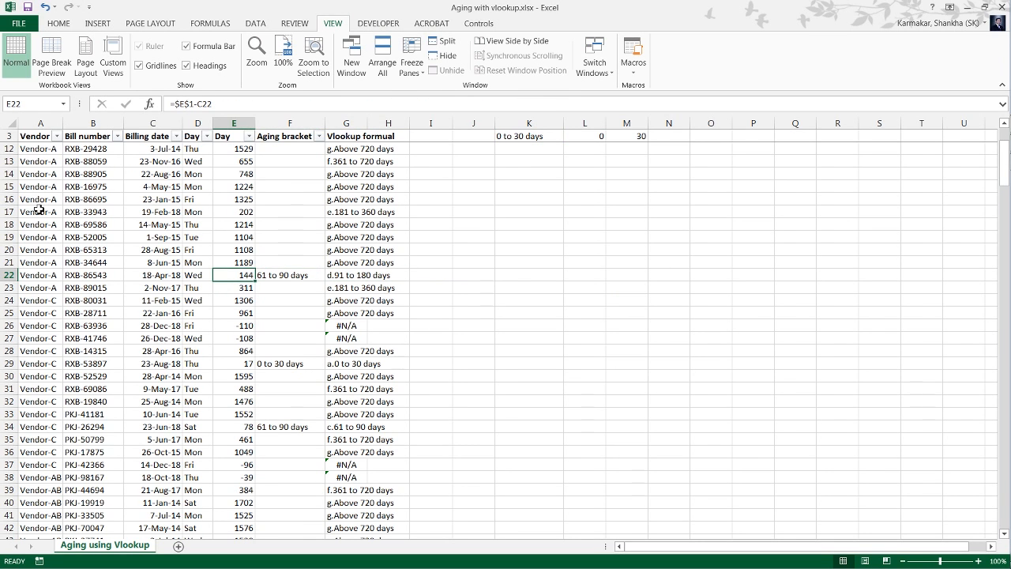
pyautogui.press('Right')
pyautogui.press('Right')
pyautogui.press('Left')
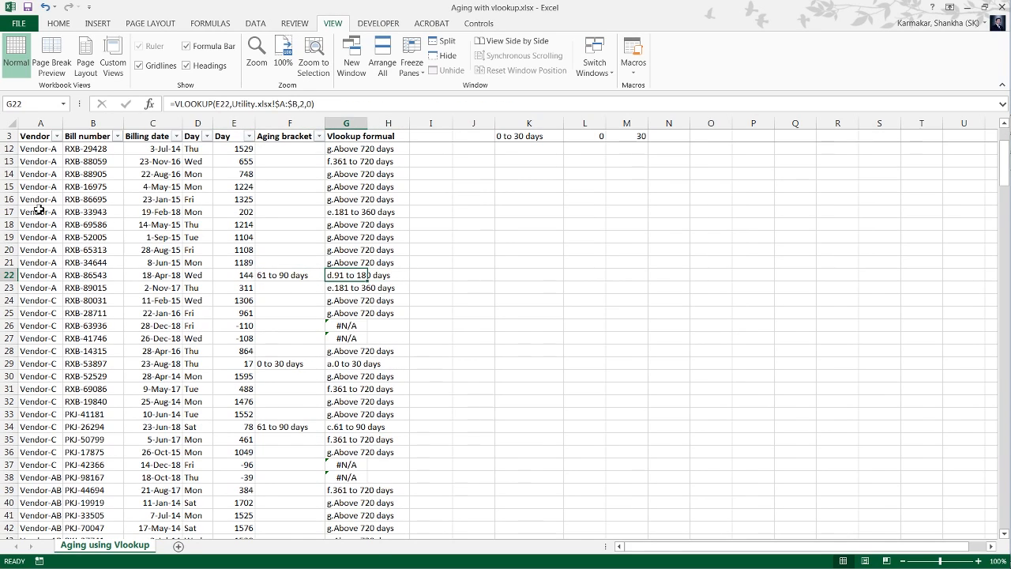
# Switch to Utility.xlsx and go to the Days header of the aging table.
pyautogui.hotkey('alt', 'Tab')
pyautogui.press('Left')
pyautogui.press('Left')
pyautogui.press('Left')
pyautogui.hotkey('alt', 'Tab')
pyautogui.press('Left')
pyautogui.hotkey('alt', 'Tab')
pyautogui.press('Left')
pyautogui.press('Up')
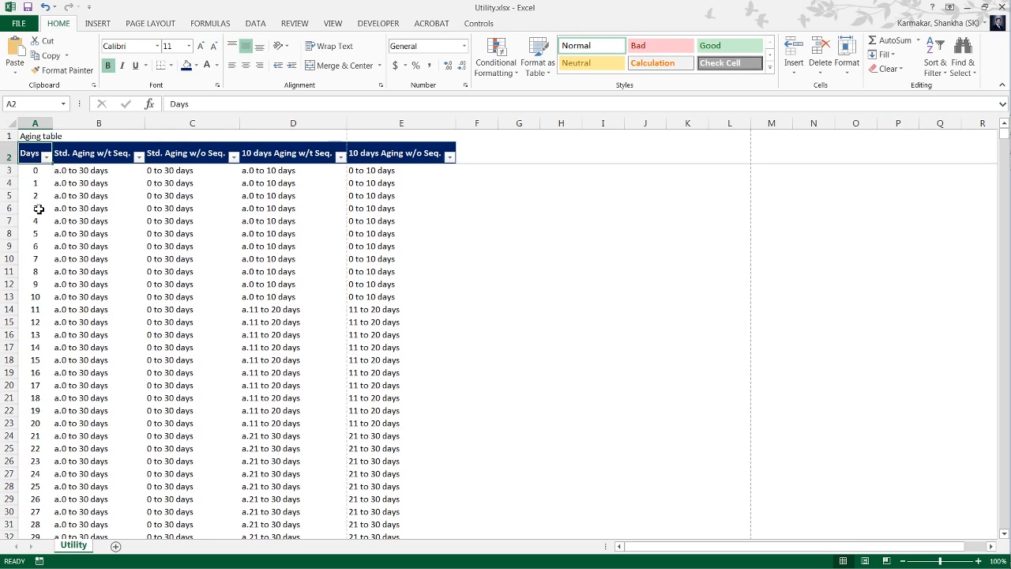
# Filter the aging table's Days column by 144 and check the standard aging bracket with sequence for that day.
pyautogui.hotkey('alt', 'Down')
pyautogui.press('Down')
pyautogui.press('Down')
pyautogui.press('Down')
pyautogui.press('Down')
pyautogui.press('Down')
pyautogui.press('Down')
pyautogui.press('Up')
pyautogui.write('222')
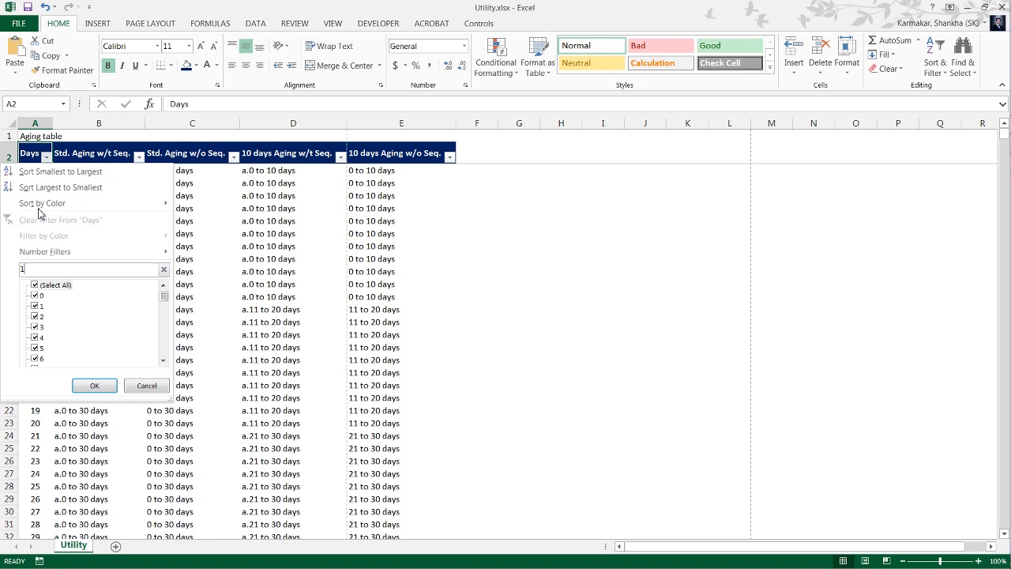
pyautogui.press('Return')
pyautogui.press('Down')
pyautogui.press('Right')
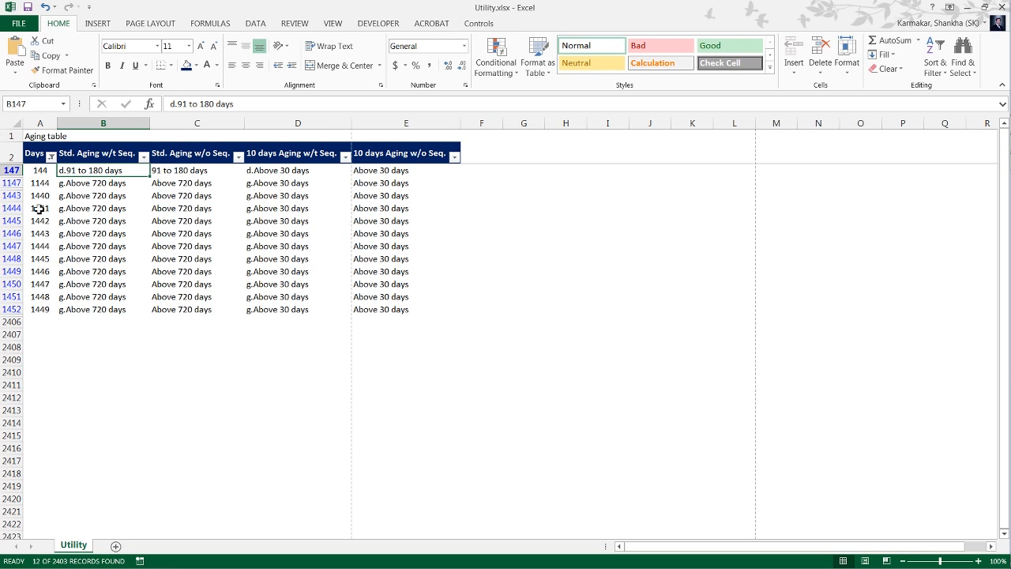
# Clear the filter from the aging table's Days column.
pyautogui.press('Left')
pyautogui.press('Up')
pyautogui.hotkey('alt', 'Down')
pyautogui.press('c')
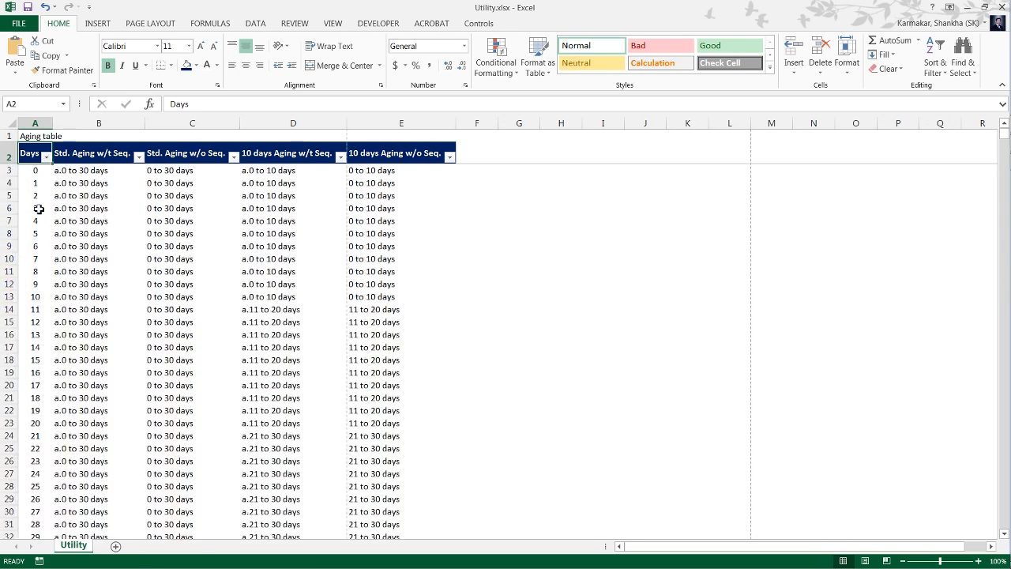
# Return to Aging with vlookup.xlsx and open the nested IF formula in F22 for editing at its last value-if-false argument.
pyautogui.hotkey('alt', 'Tab')
pyautogui.press('Right')
pyautogui.press('Left')
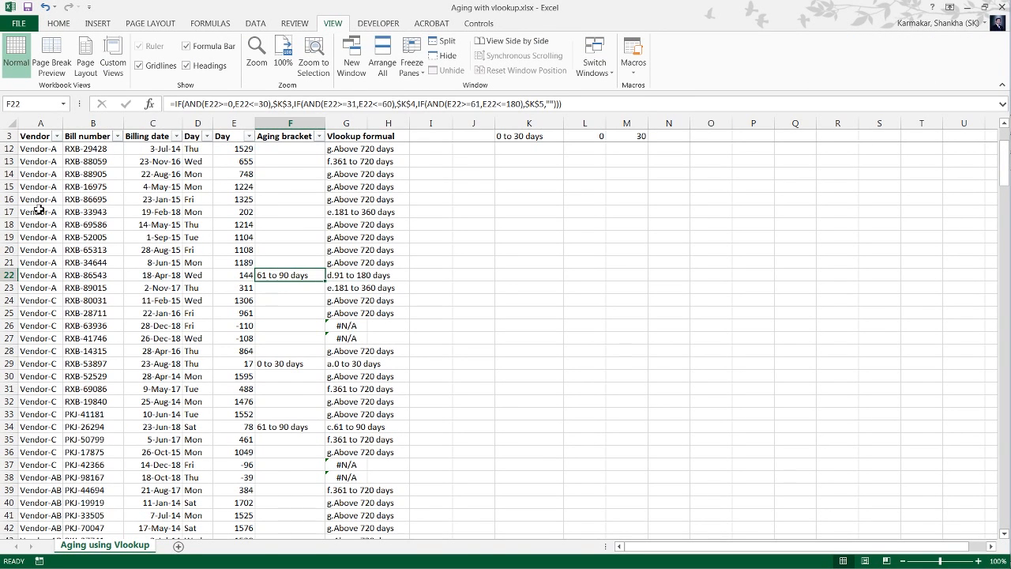
pyautogui.press('F2')
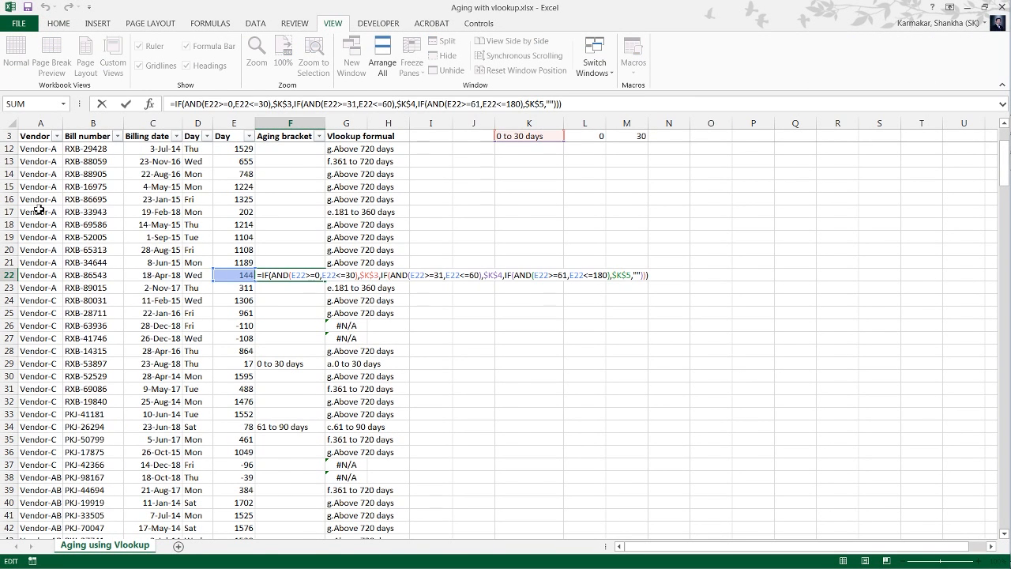
pyautogui.press('Left')
pyautogui.press('Left')
pyautogui.press('Left')
pyautogui.press('Left')
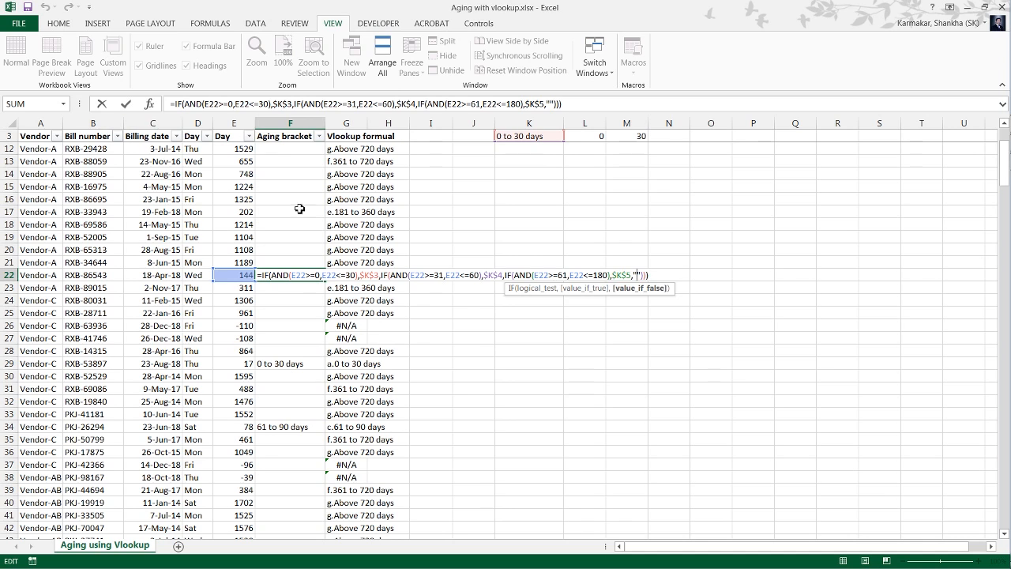
pyautogui.scroll(3, 466, 225)
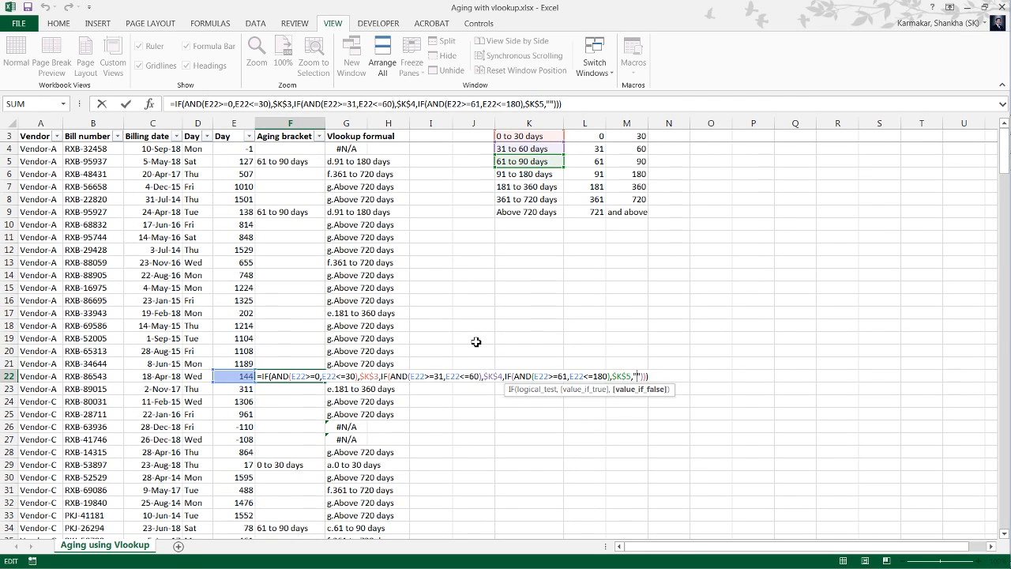
# Inspect the upper day limit of the third AND condition in F22's nested IF formula and leave formula editing.
pyautogui.click(596, 377)
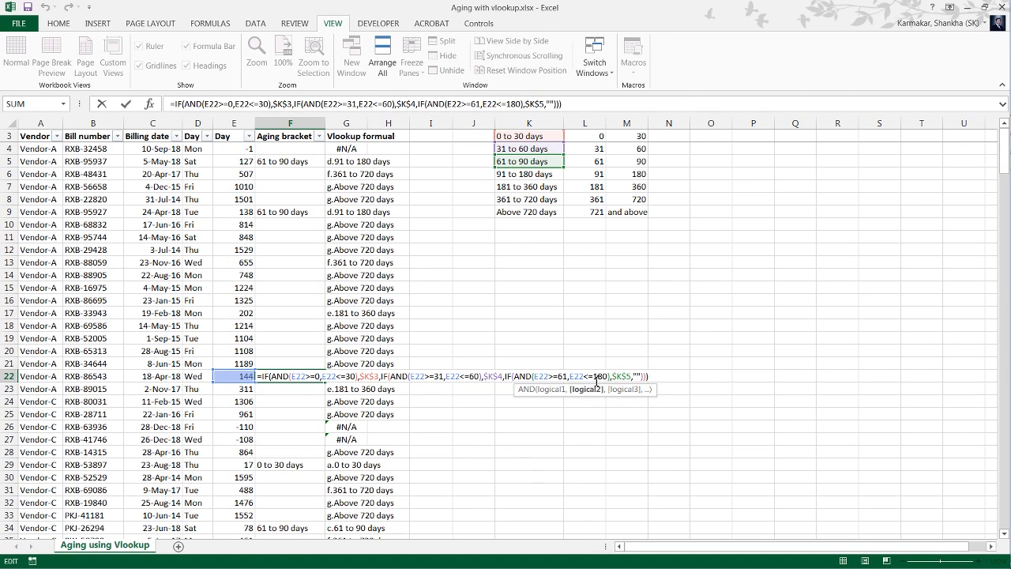
pyautogui.hotkey('shift', 'Right')
pyautogui.hotkey('shift', 'Right')
pyautogui.press('Escape')
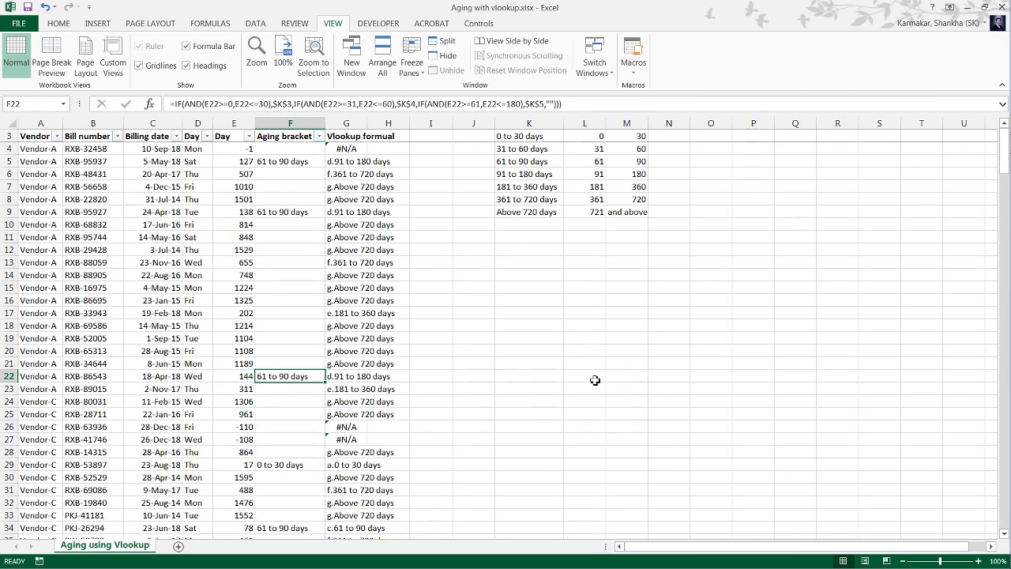
# Go to the VLOOKUP formula of the first bill in G4.
pyautogui.press('Right')
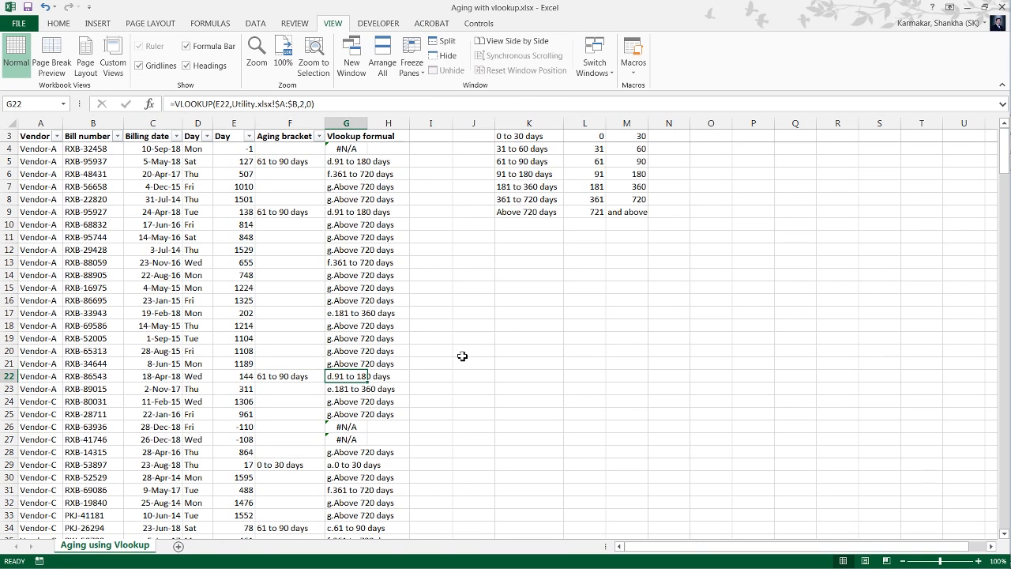
pyautogui.hotkey('ctrl', 'Up')
pyautogui.press('Down')
pyautogui.press('Down')
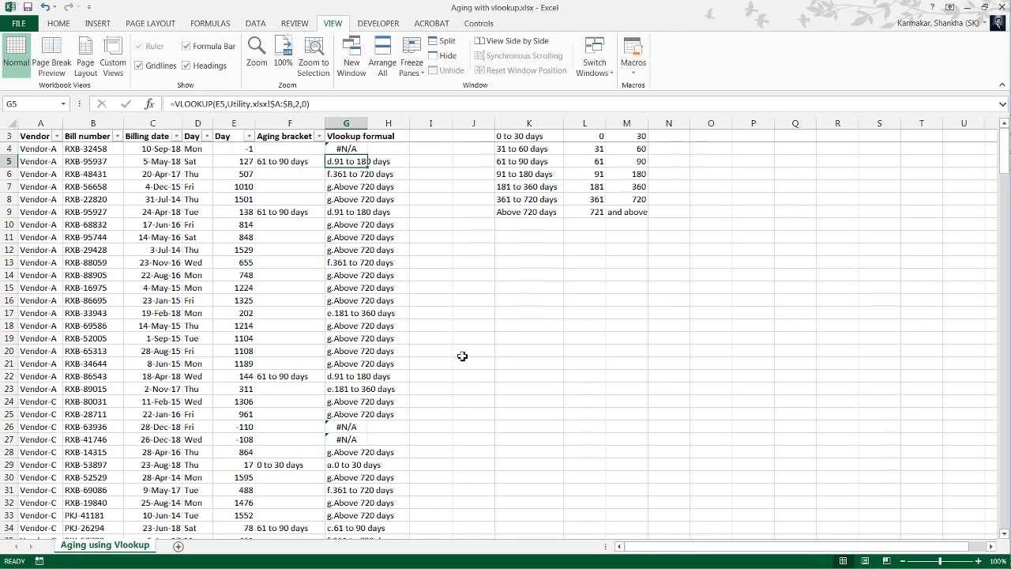
pyautogui.press('Up')
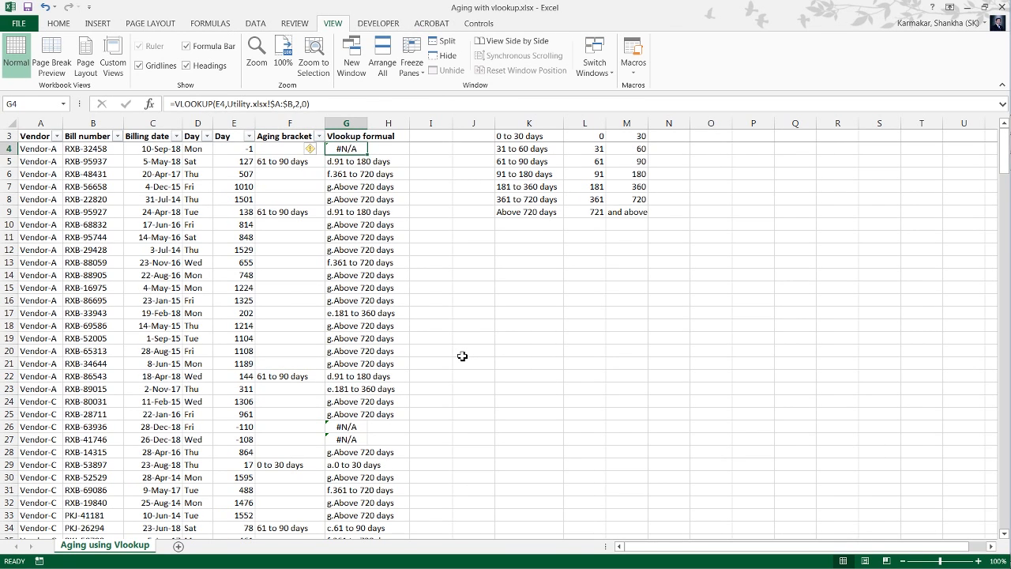
pyautogui.press('F2')
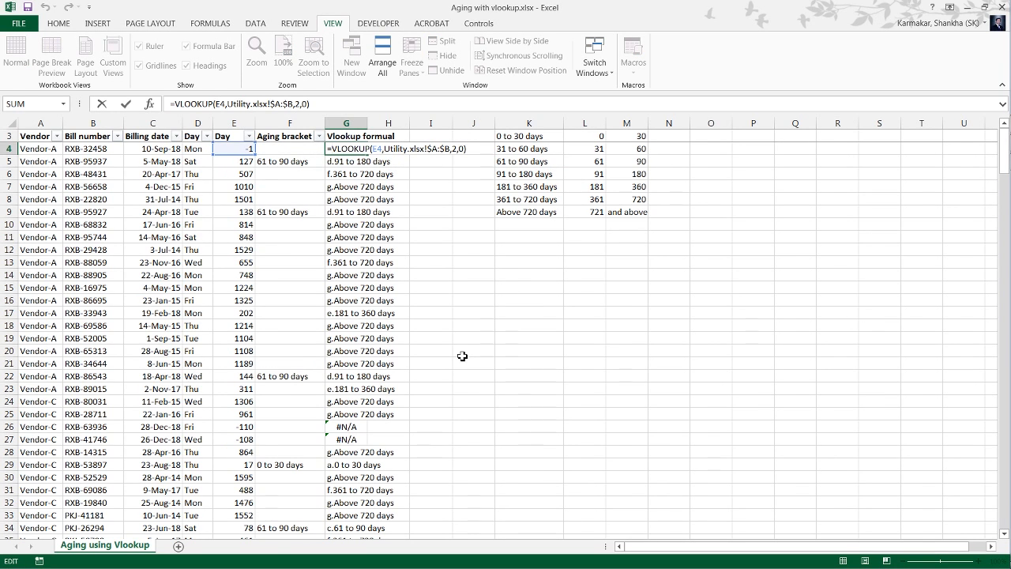
pyautogui.write('IFERROR(')
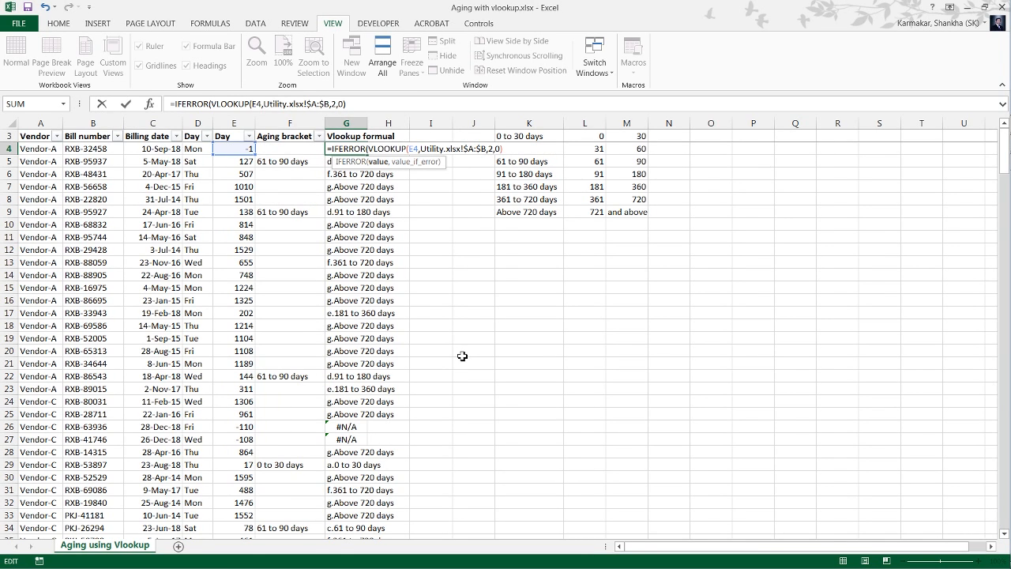
pyautogui.press('Escape')
# Insert an IF function ahead of the VLOOKUP in G4 with the logical test E4<0.
pyautogui.press('F2')
pyautogui.press('Left')
pyautogui.press('Left')
pyautogui.press('Left')
pyautogui.press('Left')
pyautogui.press('Left')
pyautogui.press('Left')
pyautogui.press('Left')
pyautogui.press('Left')
pyautogui.press('Left')
pyautogui.press('Left')
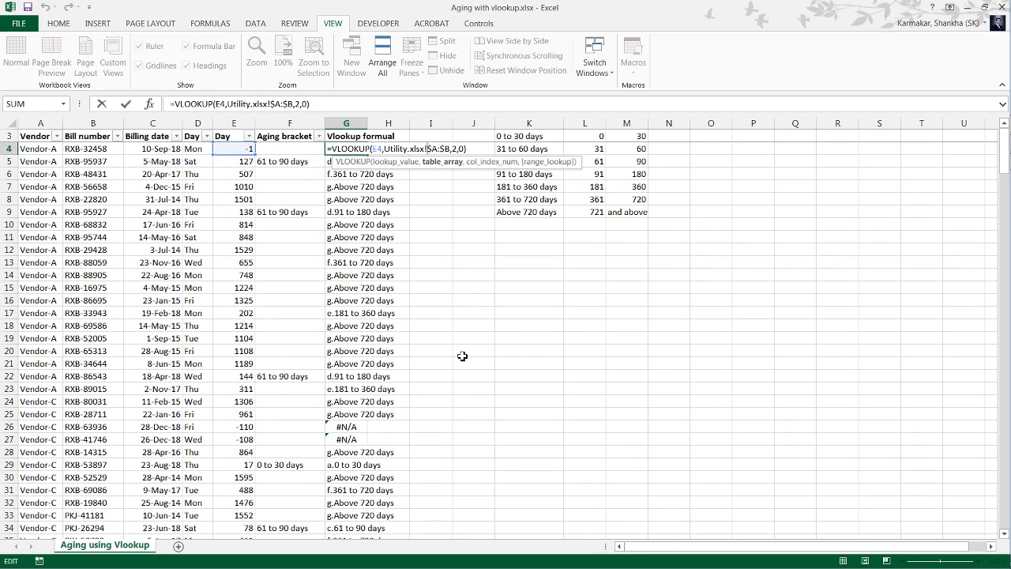
pyautogui.hotkey('ctrl', 'Left')
pyautogui.hotkey('ctrl', 'Left')
pyautogui.hotkey('ctrl', 'Left')
pyautogui.write('if')
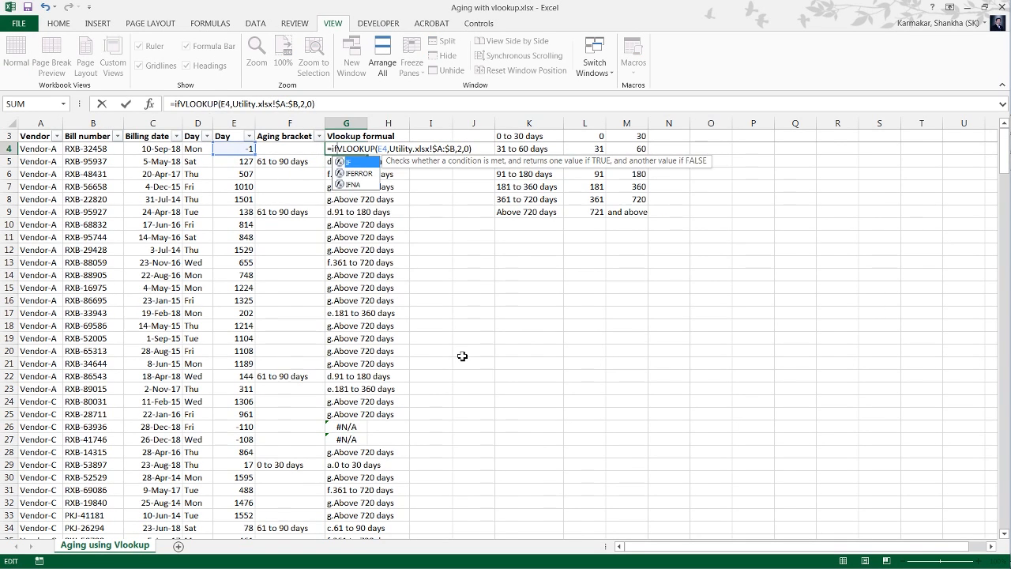
pyautogui.write('(')
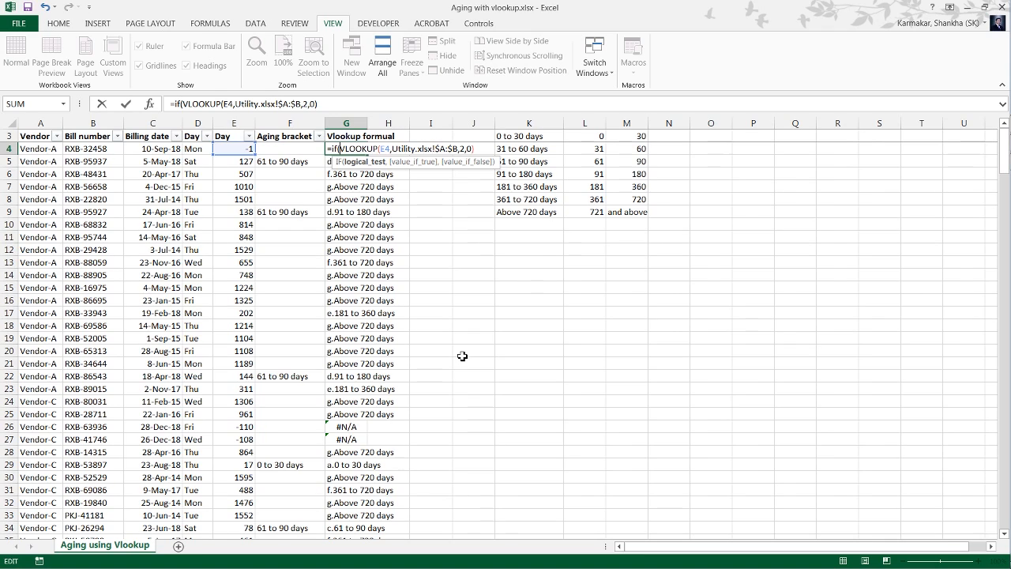
pyautogui.press('Left')
pyautogui.press('Left')
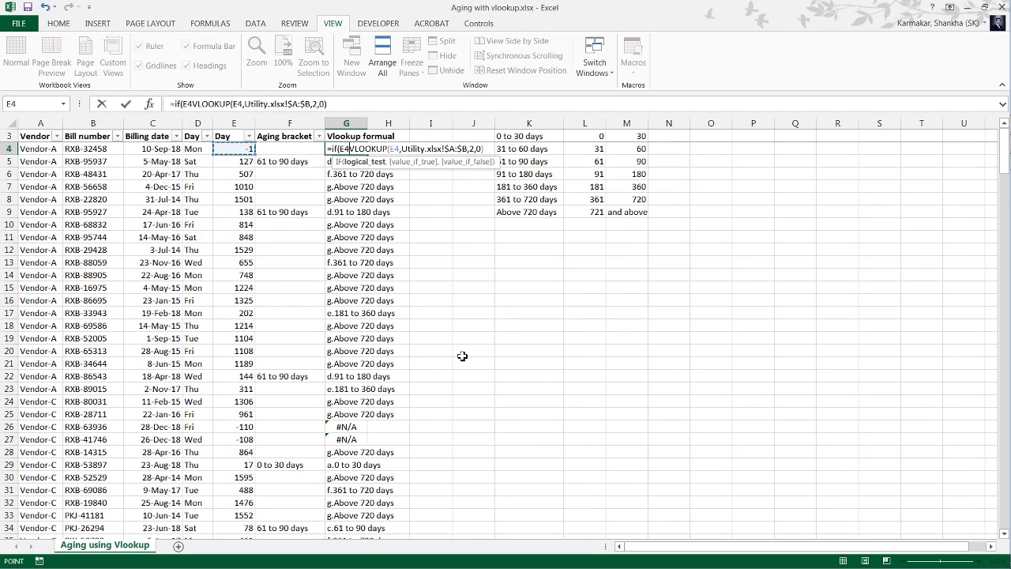
pyautogui.write('<')
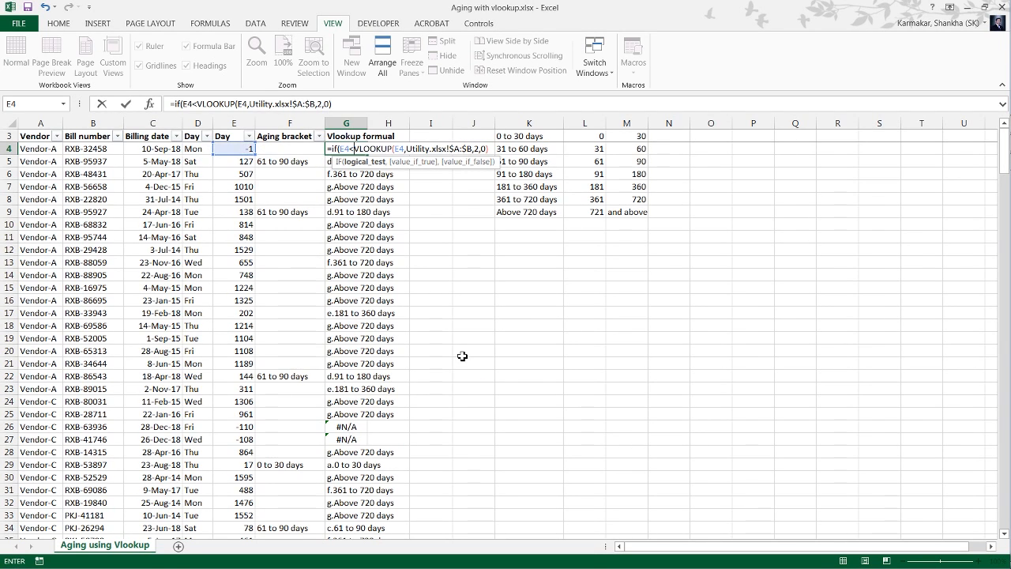
pyautogui.write('0')
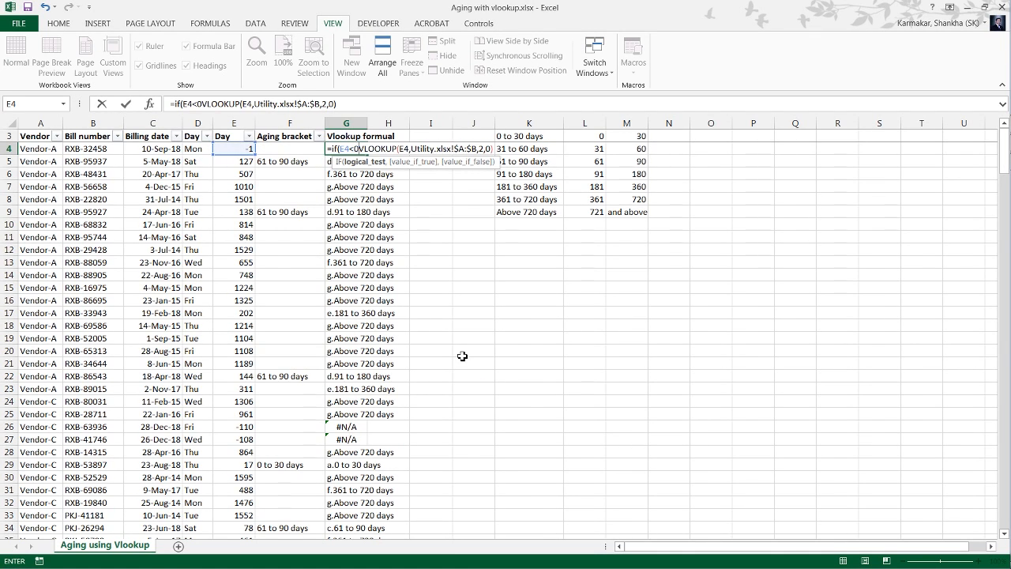
pyautogui.write(',')
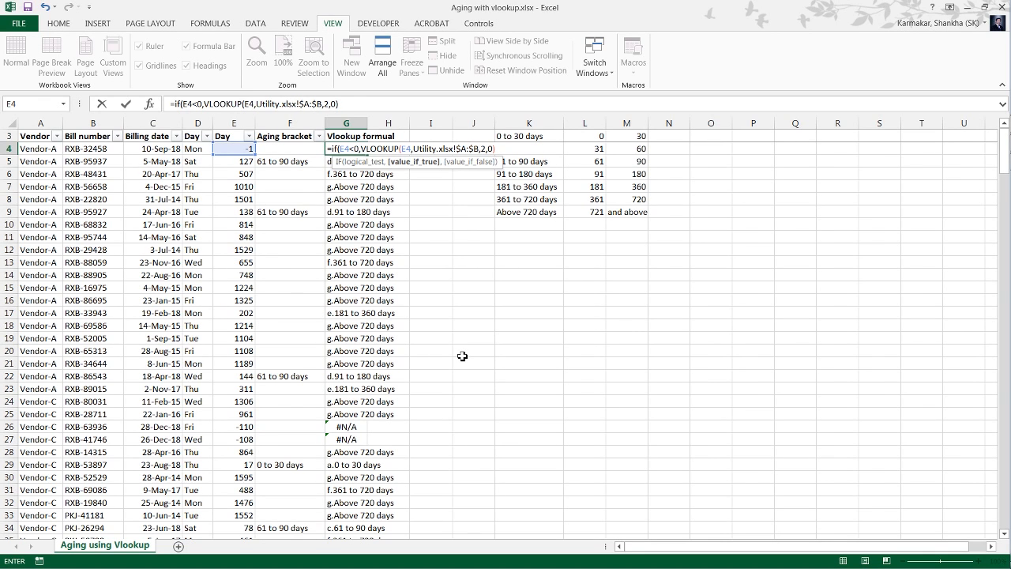
pyautogui.write('"a')
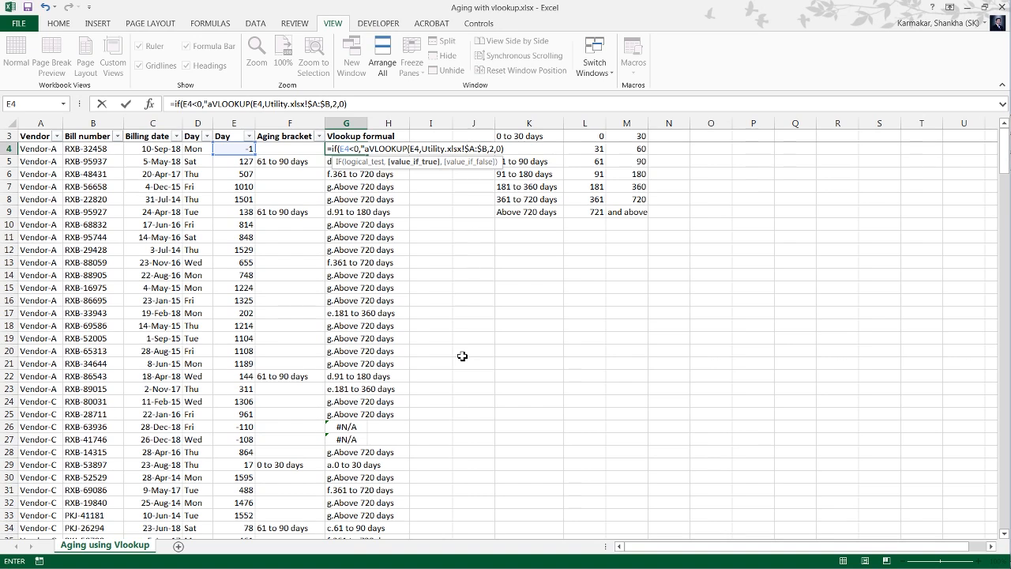
pyautogui.write('.')
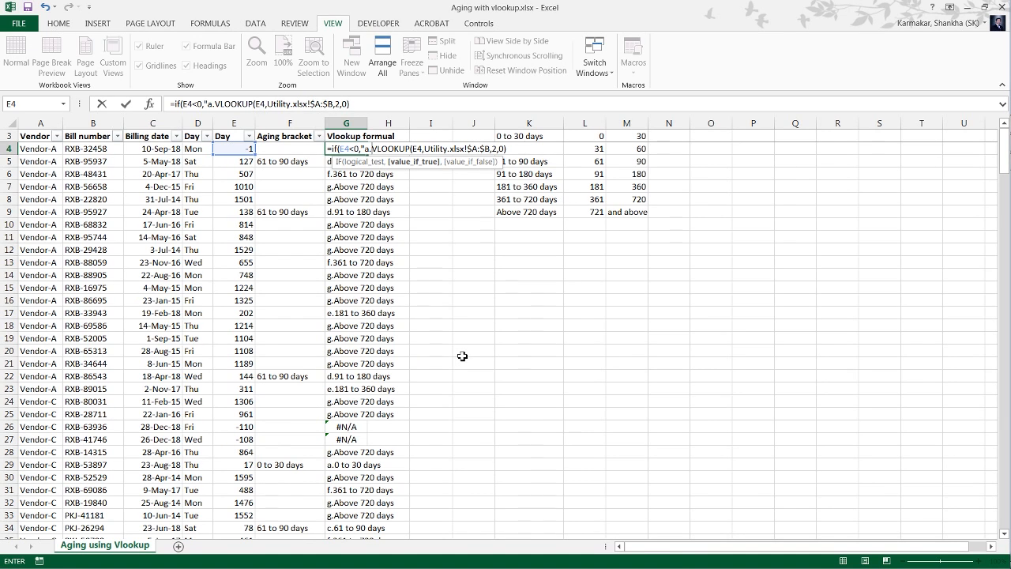
pyautogui.write('0to')
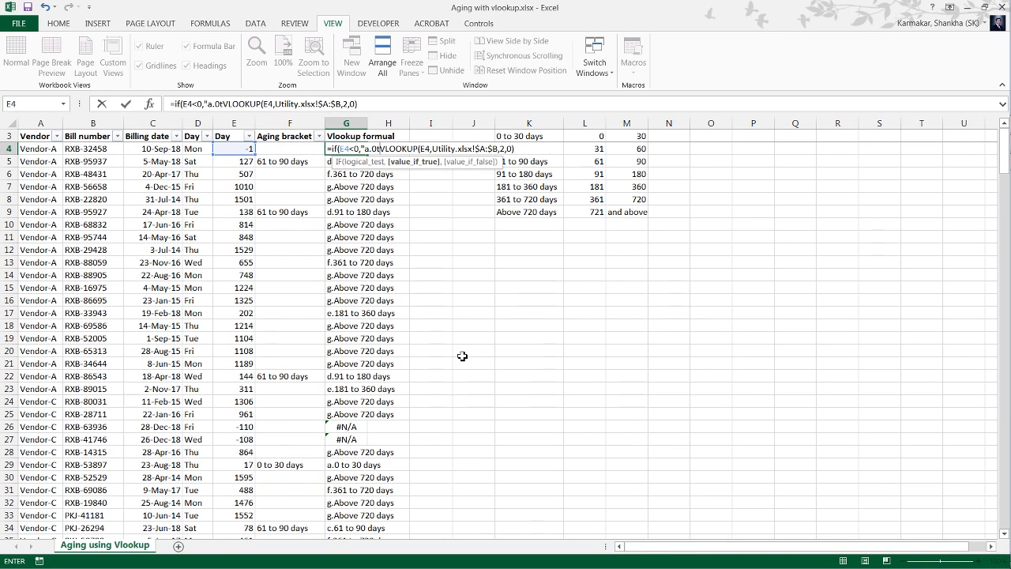
# Give G4's IF the true value "a.0 to 30 days", keep the VLOOKUP as the false value, and enter the formula.
pyautogui.press('BackSpace')
pyautogui.press('BackSpace')
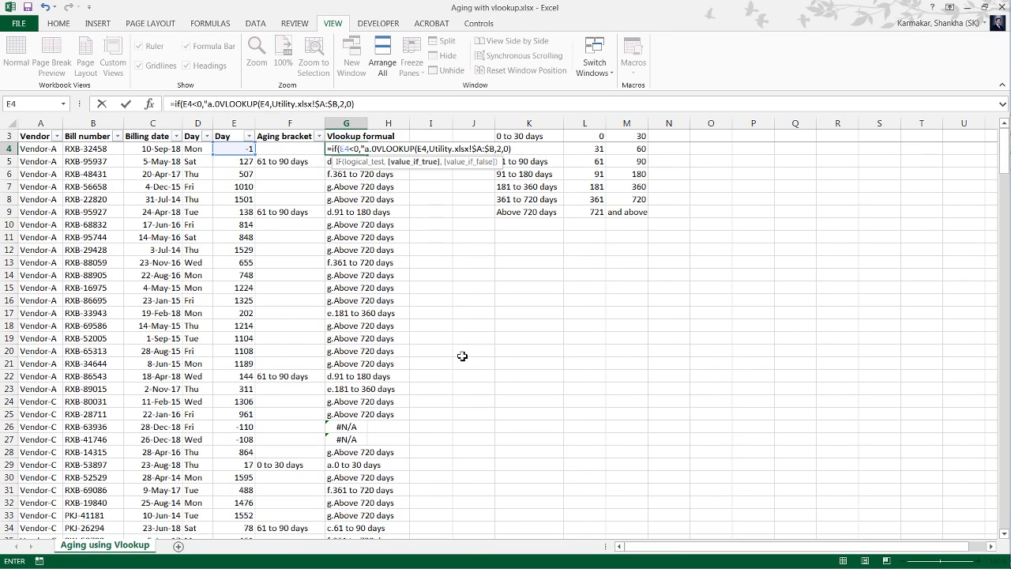
pyautogui.press('BackSpace')
pyautogui.write('0 to ')
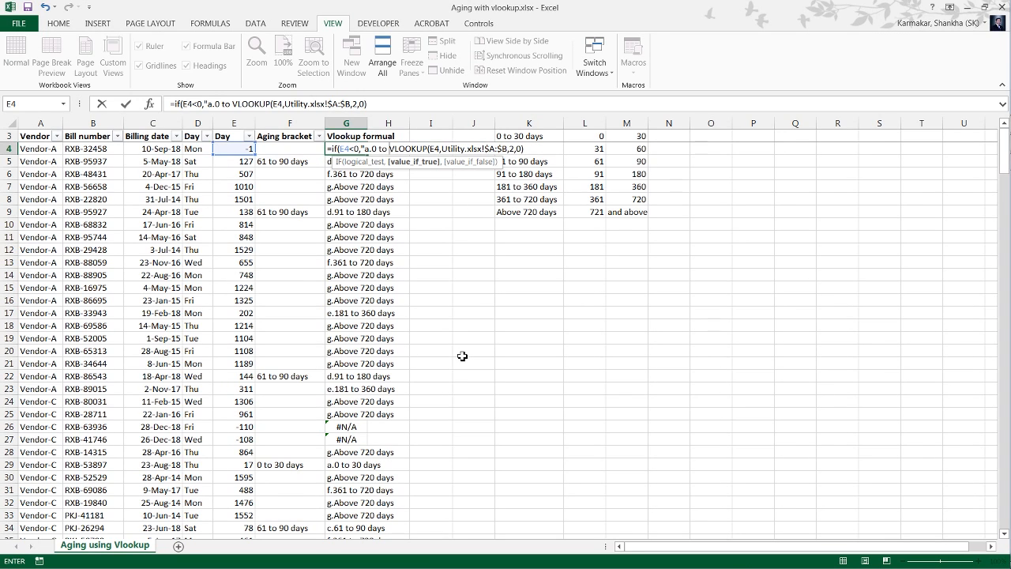
pyautogui.write('30 days')
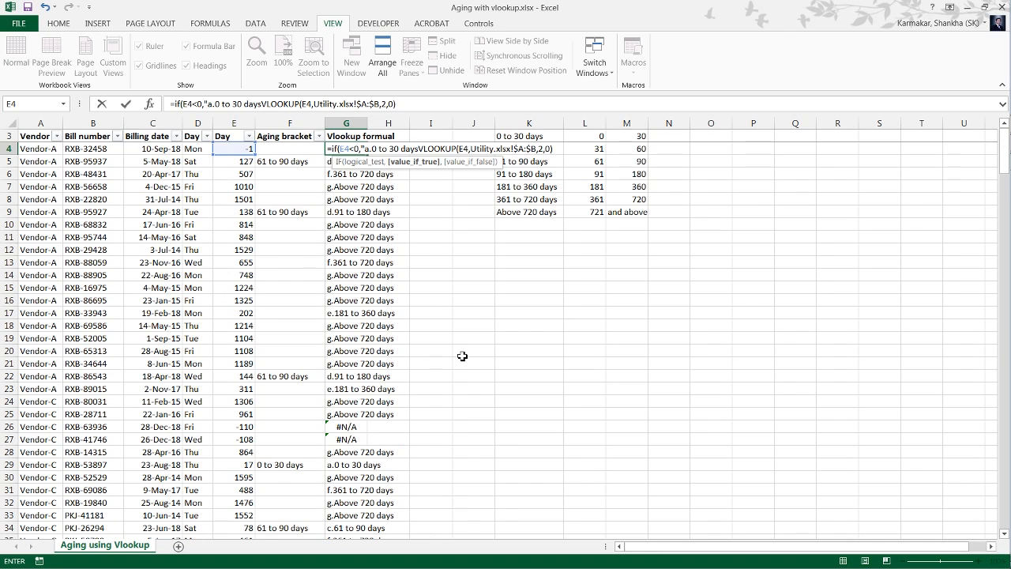
pyautogui.write('"')
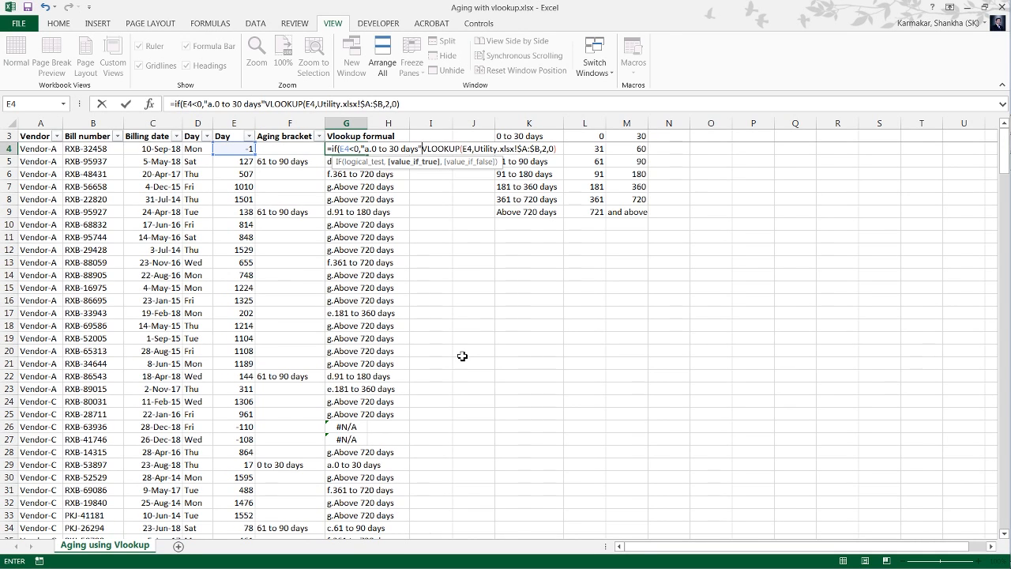
pyautogui.write(',')
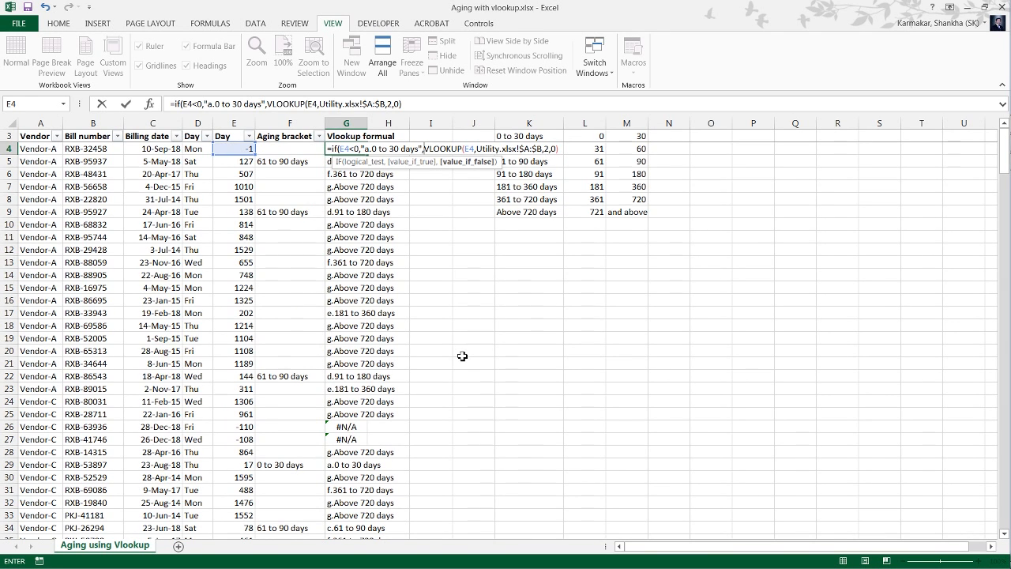
pyautogui.press('Return')
pyautogui.press('Return')
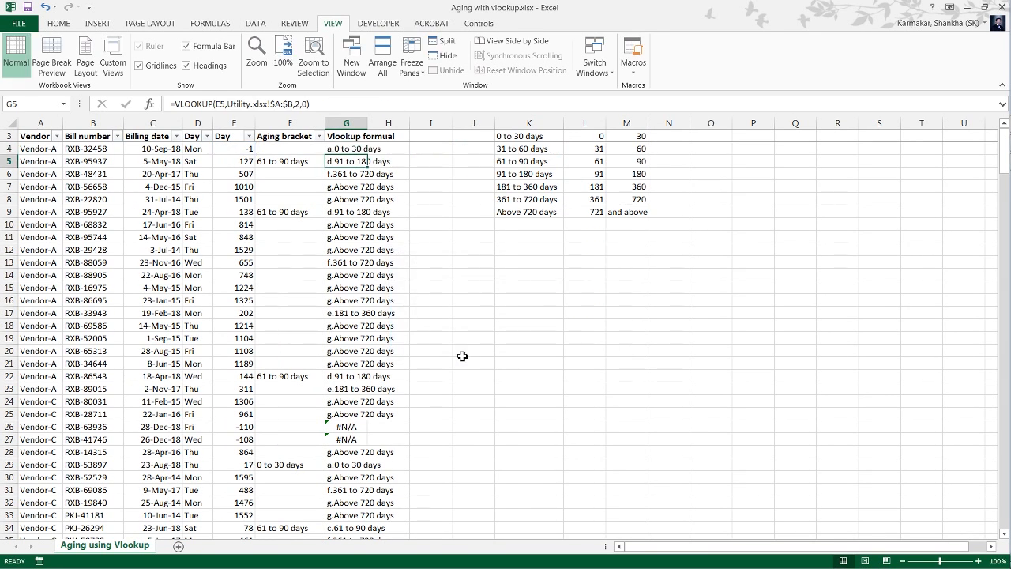
# Fill G4's IF and VLOOKUP formula down column G to row 272.
pyautogui.press('Up')
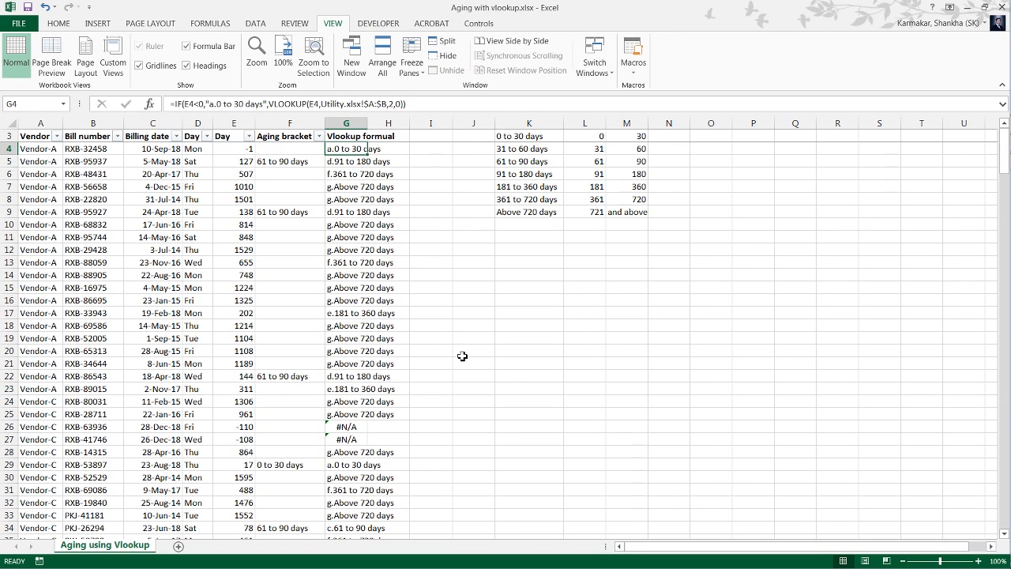
pyautogui.press('Left')
pyautogui.press('Left')
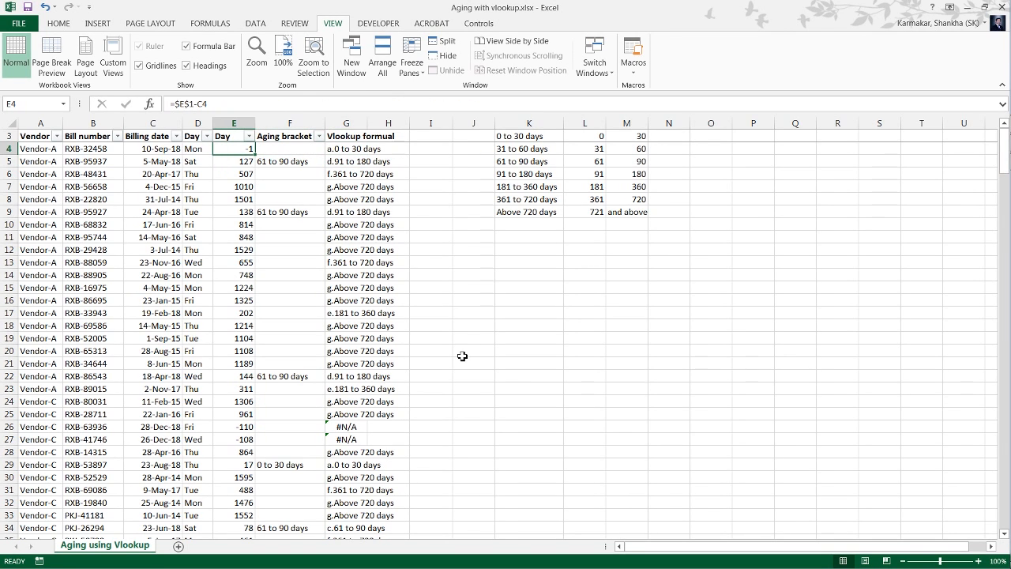
pyautogui.press('Right')
pyautogui.press('Right')
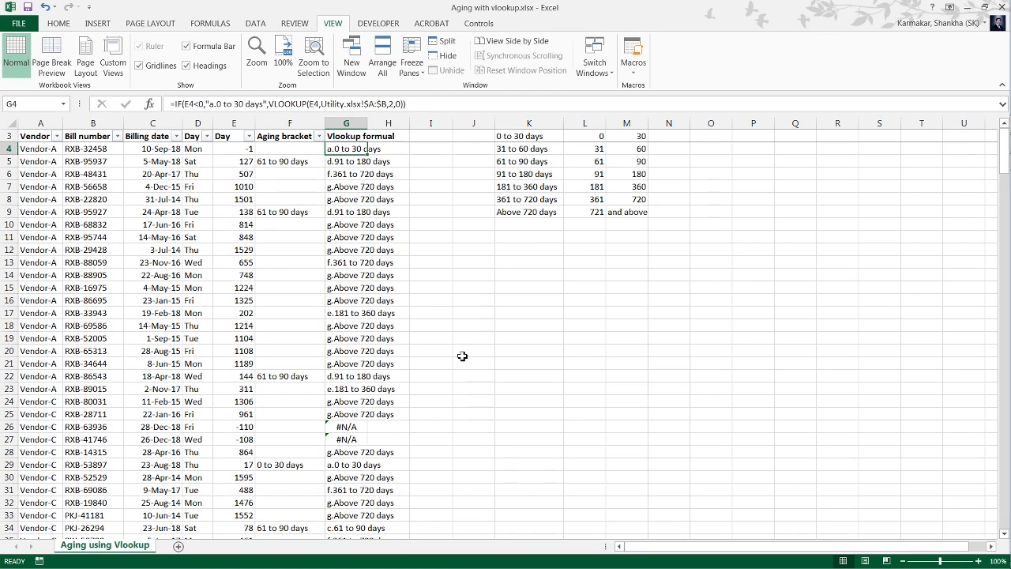
pyautogui.hotkey('ctrl', 'shift', 'Down')
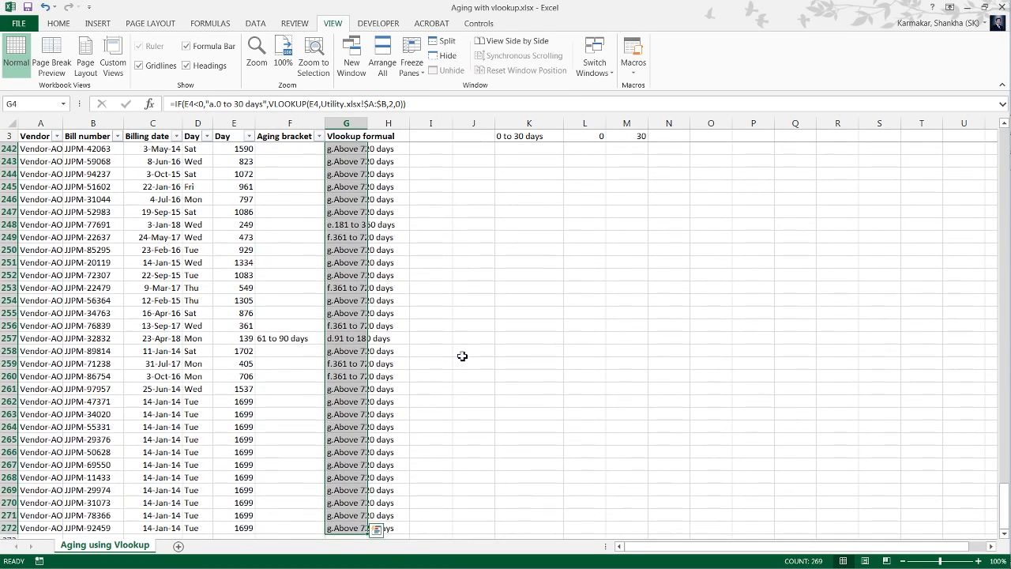
pyautogui.press('Up')
pyautogui.press('Down')
pyautogui.press('Up')
pyautogui.press('Left')
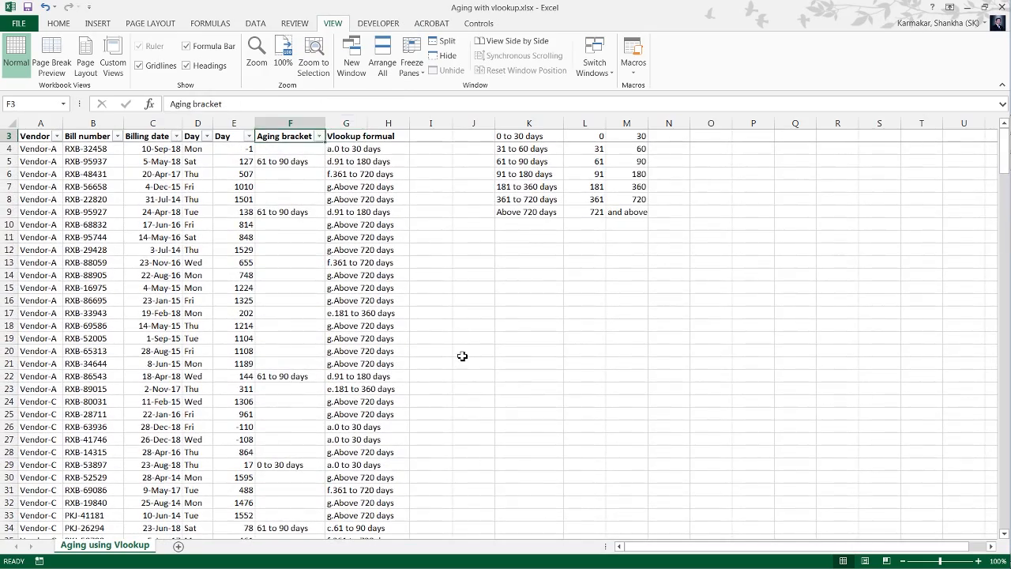
# Remove the existing filter and reapply it to A3:G272 so that it includes the Vlookup formual column.
pyautogui.press('Right')
pyautogui.hotkey('ctrl', 'shift', 'Left')
pyautogui.hotkey('ctrl', 'shift', 'Down')
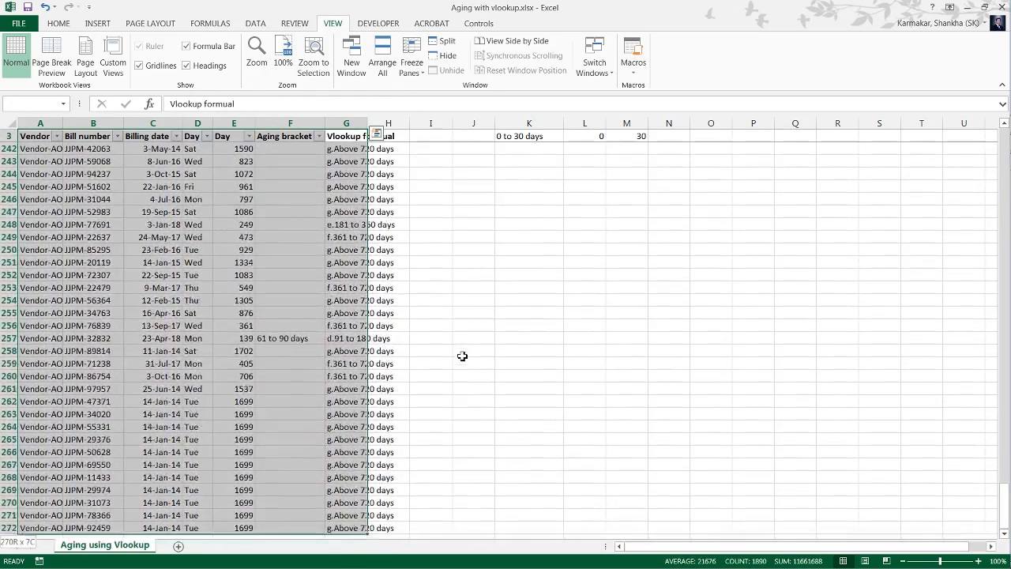
pyautogui.press('Right')
pyautogui.hotkey('ctrl', 'shift', 'l')
pyautogui.press('Left')
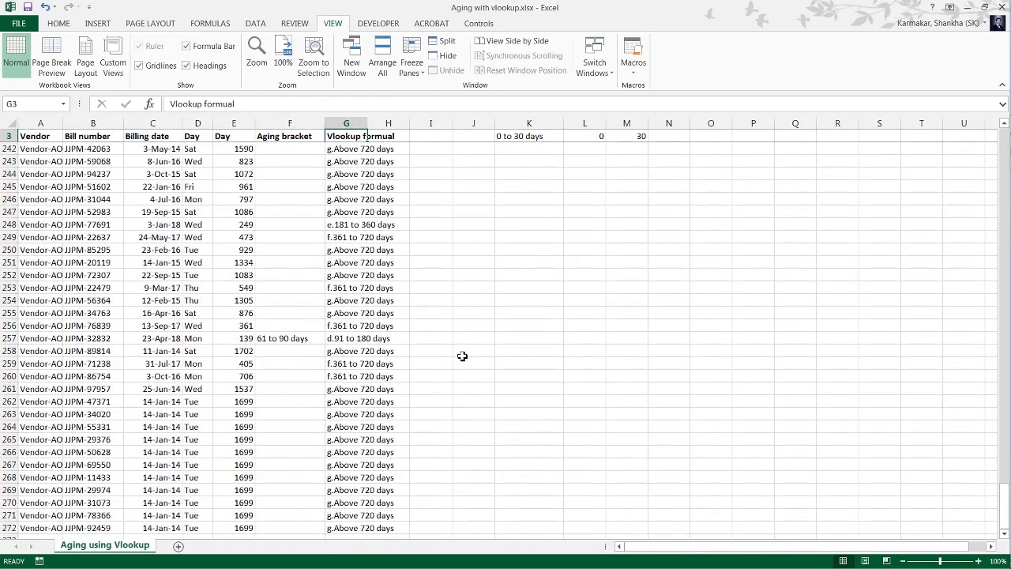
pyautogui.hotkey('ctrl', 'shift', 'Left')
pyautogui.hotkey('ctrl', 'shift', 'Down')
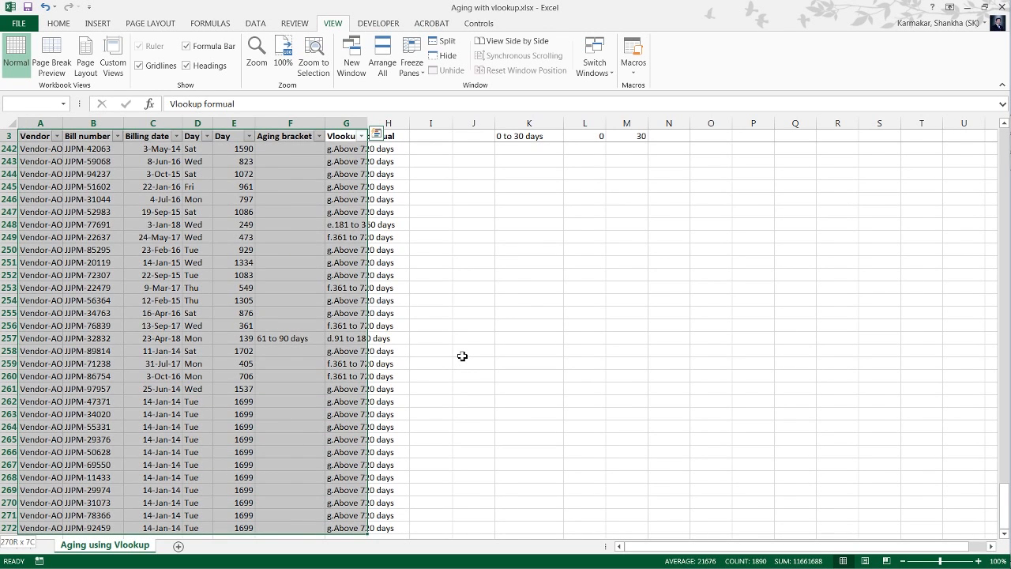
pyautogui.press('Right')
pyautogui.hotkey('ctrl', 'shift', 'l')
# Filter the Day column in E with a number filter for values less than 0.
pyautogui.press('Left')
pyautogui.press('Left')
pyautogui.press('Left')
pyautogui.hotkey('alt', 'Down')
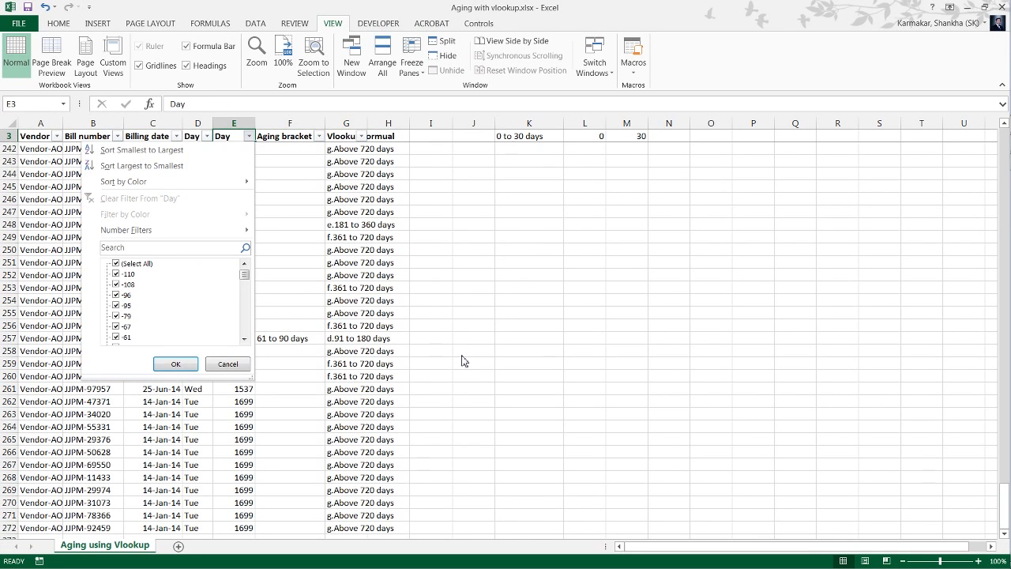
pyautogui.press('Down')
pyautogui.press('Down')
pyautogui.press('Down')
pyautogui.press('Down')
pyautogui.press('Down')
pyautogui.press('Down')
pyautogui.press('Up')
pyautogui.press('Up')
pyautogui.press('Right')
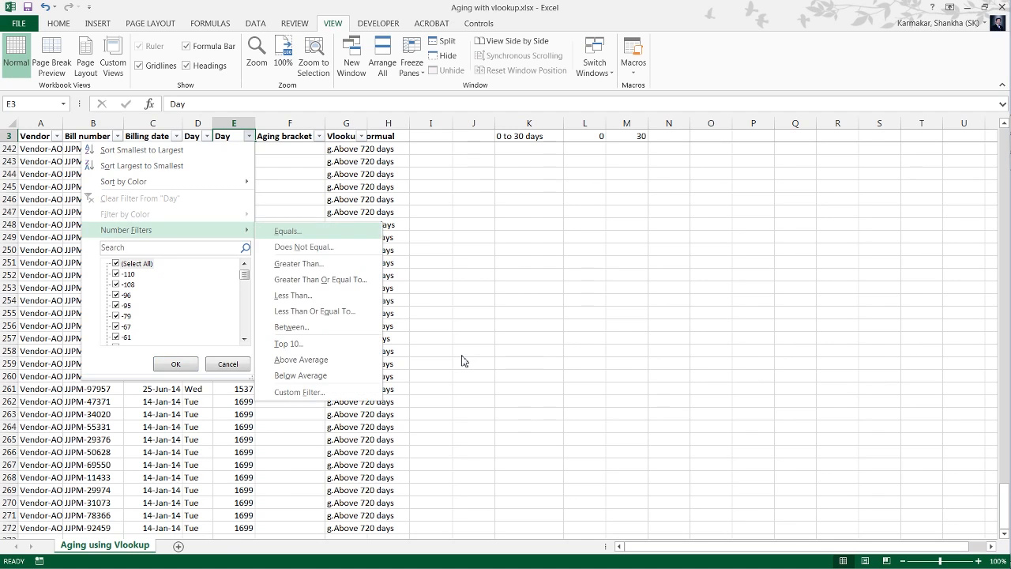
pyautogui.press('Down')
pyautogui.press('Down')
pyautogui.press('Down')
pyautogui.press('Up')
pyautogui.press('Down')
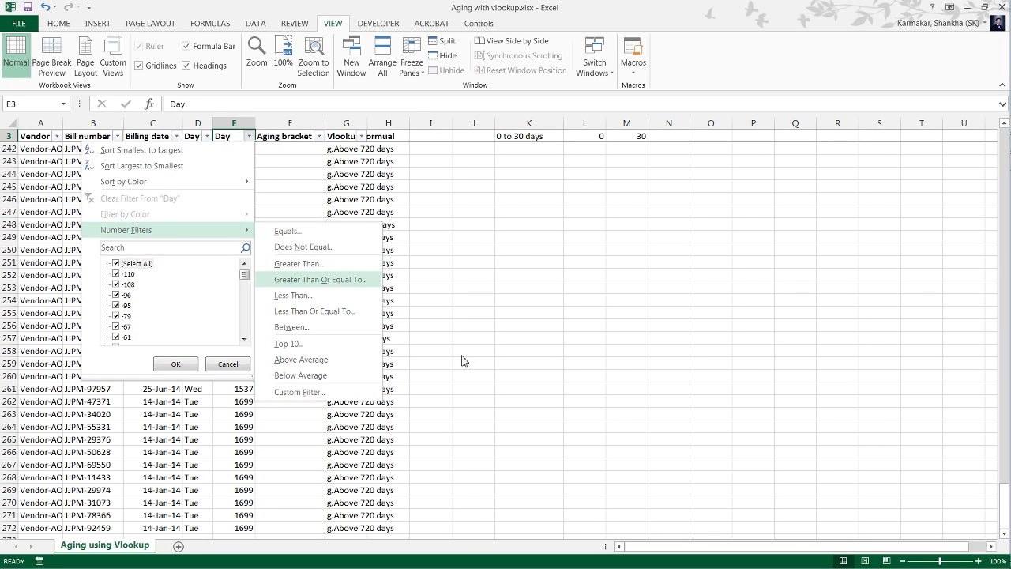
pyautogui.press('Down')
pyautogui.press('Return')
pyautogui.write('0')
pyautogui.press('Return')
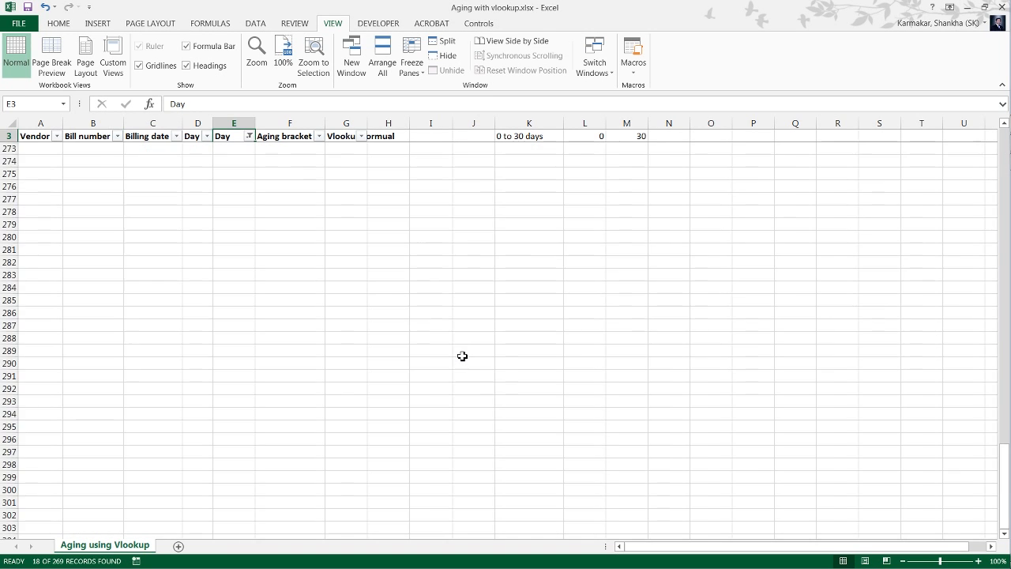
# Check the Vlookup formual column's aging bracket for the bills with negative days.
pyautogui.press('Down')
pyautogui.press('Right')
pyautogui.press('Right')
pyautogui.press('Down')
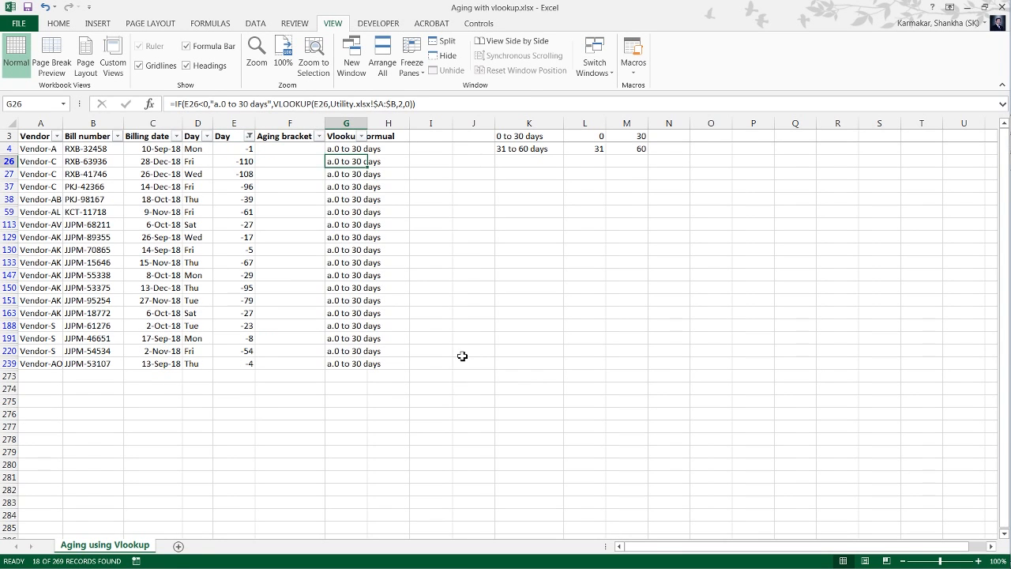
pyautogui.press('Down')
pyautogui.press('Down')
pyautogui.press('Down')
pyautogui.press('Down')
pyautogui.press('Down')
pyautogui.press('Down')
pyautogui.press('Down')
pyautogui.press('Down')
pyautogui.press('Down')
pyautogui.press('Down')
pyautogui.press('Down')
pyautogui.press('Down')
pyautogui.press('Down')
pyautogui.press('Down')
pyautogui.press('Down')
pyautogui.press('Down')
pyautogui.press('Up')
pyautogui.press('Up')
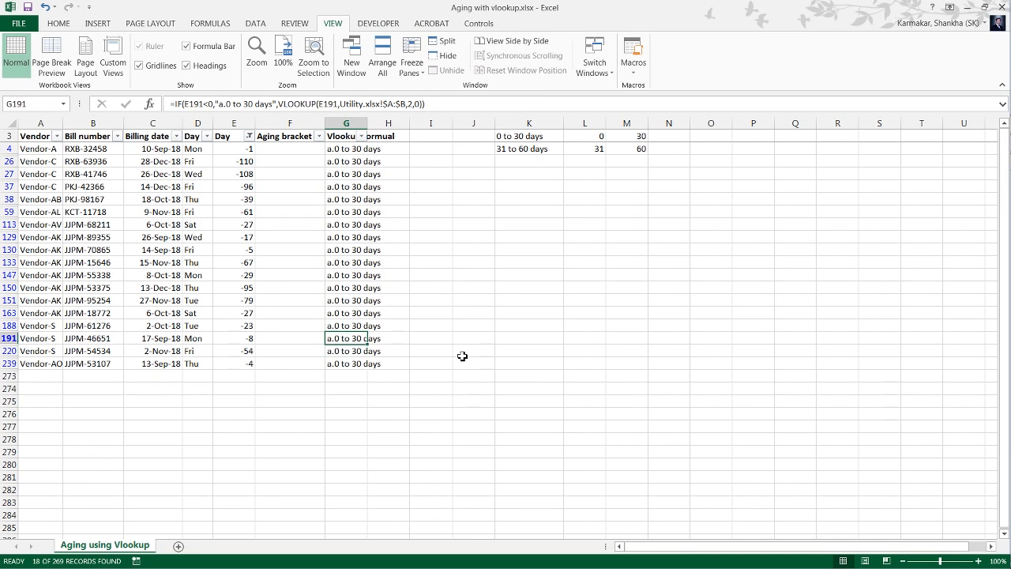
pyautogui.press('Up')
pyautogui.press('Up')
pyautogui.press('Up')
pyautogui.press('Up')
pyautogui.press('Up')
pyautogui.press('Up')
pyautogui.press('Up')
pyautogui.press('Up')
pyautogui.press('Up')
pyautogui.press('Up')
pyautogui.press('Up')
pyautogui.press('Up')
pyautogui.press('Up')
pyautogui.press('Up')
pyautogui.press('Up')
pyautogui.press('Up')
pyautogui.press('Up')
pyautogui.press('Up')
pyautogui.press('Left')
pyautogui.press('Left')
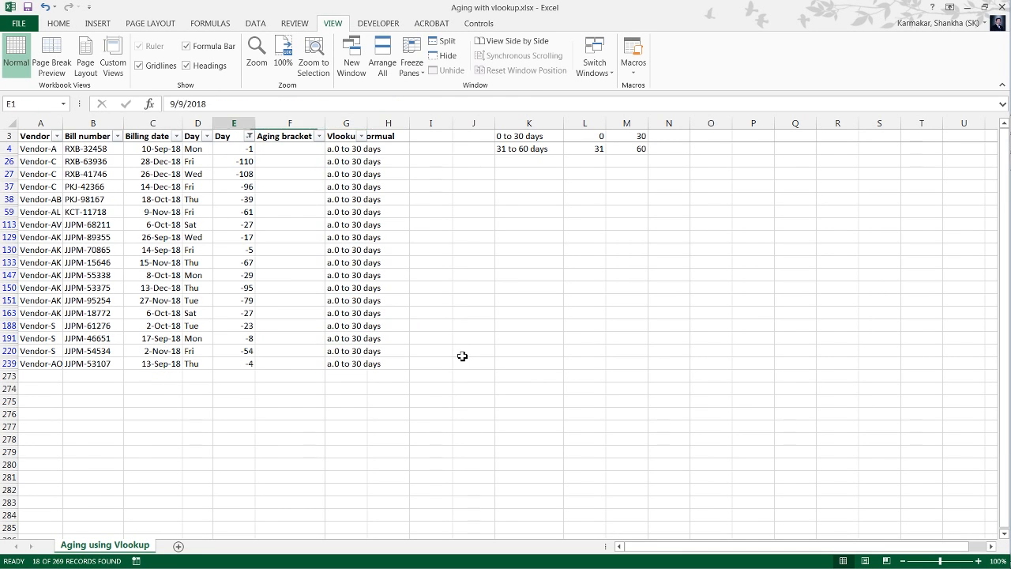
# Clear the filter from the Day column in E.
pyautogui.press('Down')
pyautogui.press('Down')
pyautogui.press('Down')
pyautogui.press('Up')
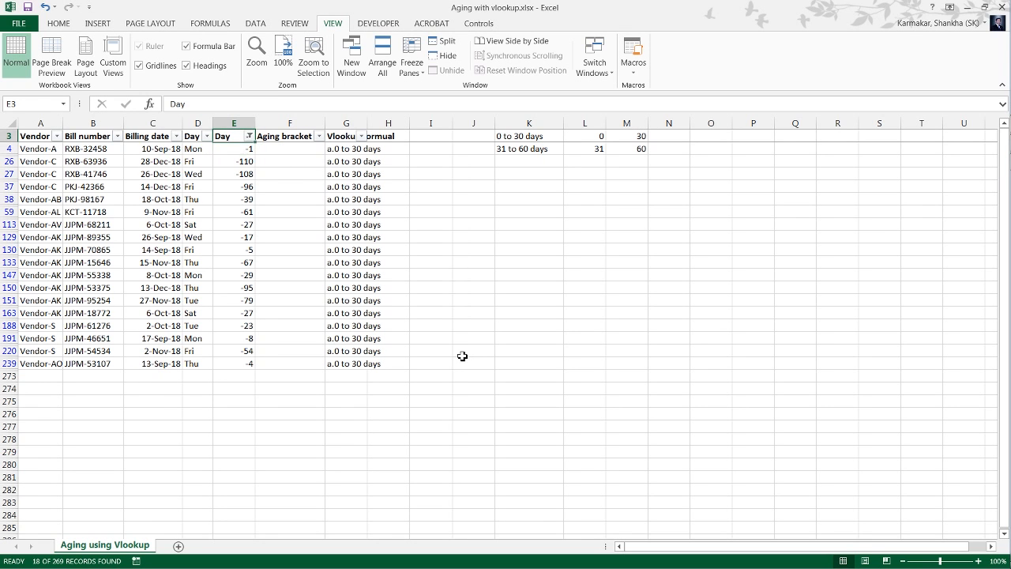
pyautogui.hotkey('alt', 'Down')
pyautogui.press('c')
pyautogui.press('Right')
pyautogui.press('Left')
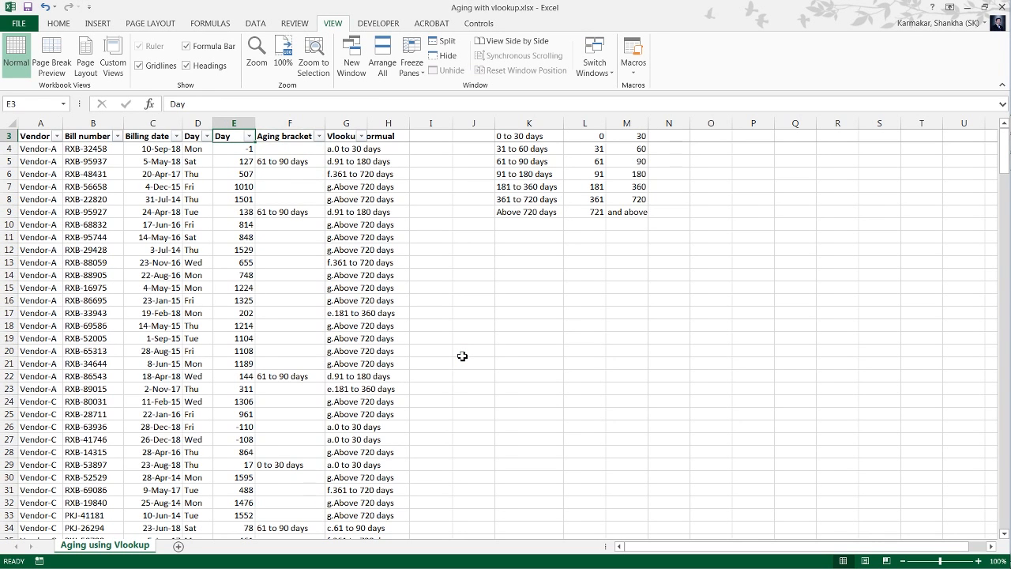
# Check how far the Days column of the aging table in Utility.xlsx extends, and return to the Aging with vlookup workbook.
pyautogui.press('Down')
pyautogui.press('Down')
pyautogui.press('Down')
pyautogui.press('Down')
pyautogui.press('Down')
pyautogui.press('Down')
pyautogui.press('Down')
pyautogui.press('Down')
pyautogui.press('Down')
pyautogui.press('Down')
pyautogui.press('Down')
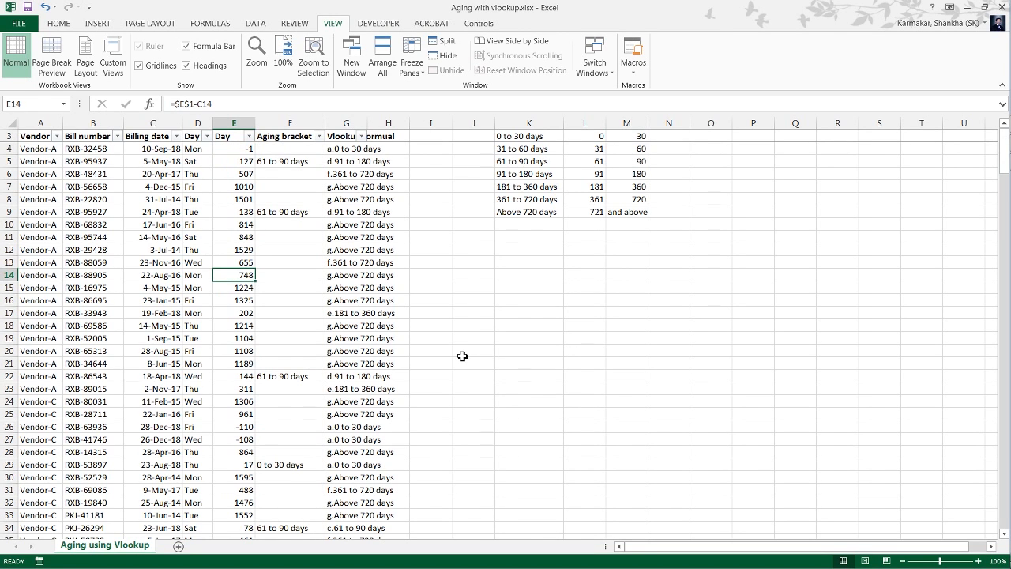
pyautogui.press('Up')
pyautogui.press('Up')
pyautogui.press('Up')
pyautogui.press('Up')
pyautogui.press('Up')
pyautogui.press('Up')
pyautogui.press('Up')
pyautogui.press('Up')
pyautogui.press('Up')
pyautogui.press('Up')
pyautogui.press('Up')
pyautogui.hotkey('alt', 'Down')
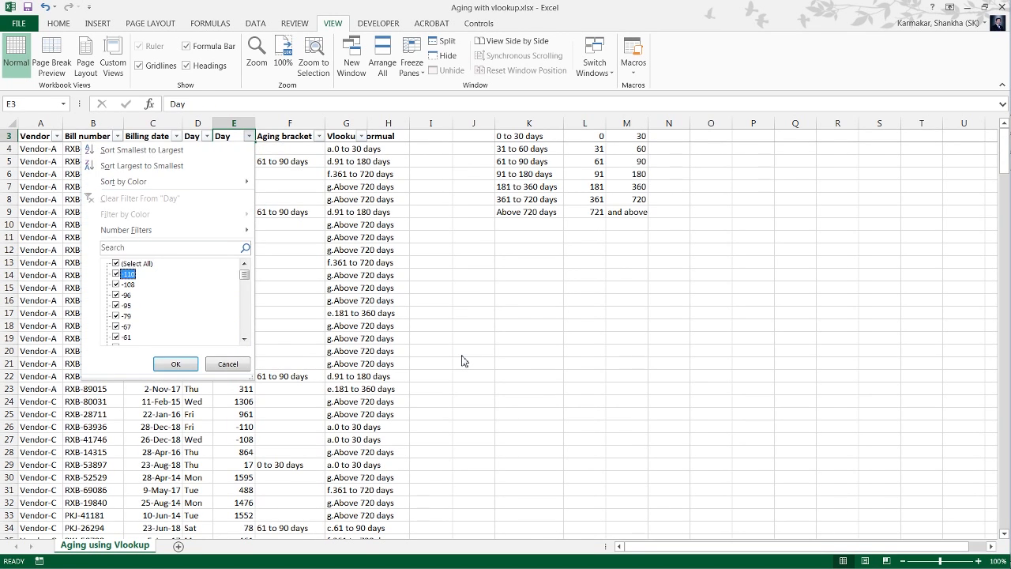
pyautogui.hotkey('alt', 'Tab')
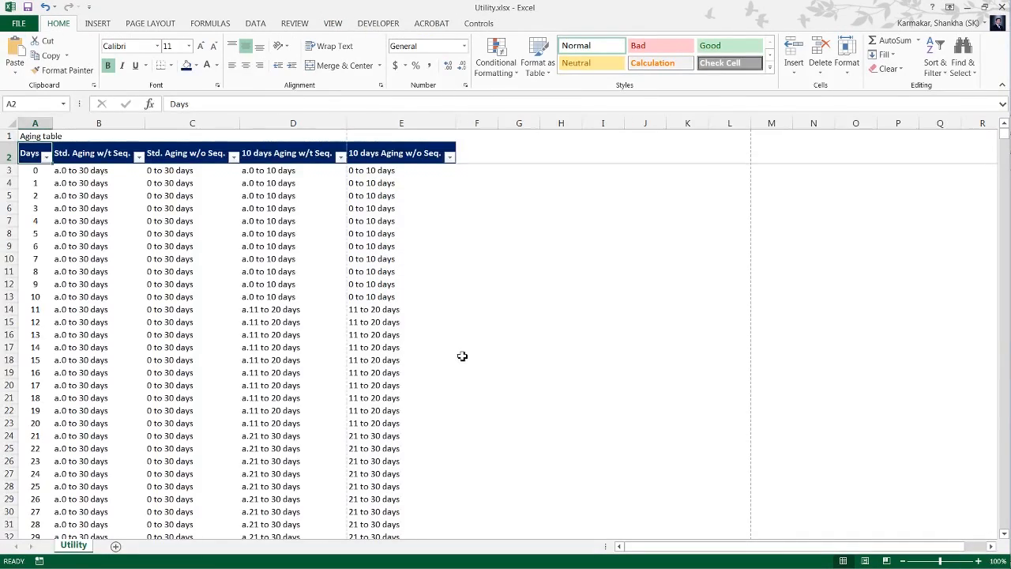
pyautogui.hotkey('ctrl', 'Down')
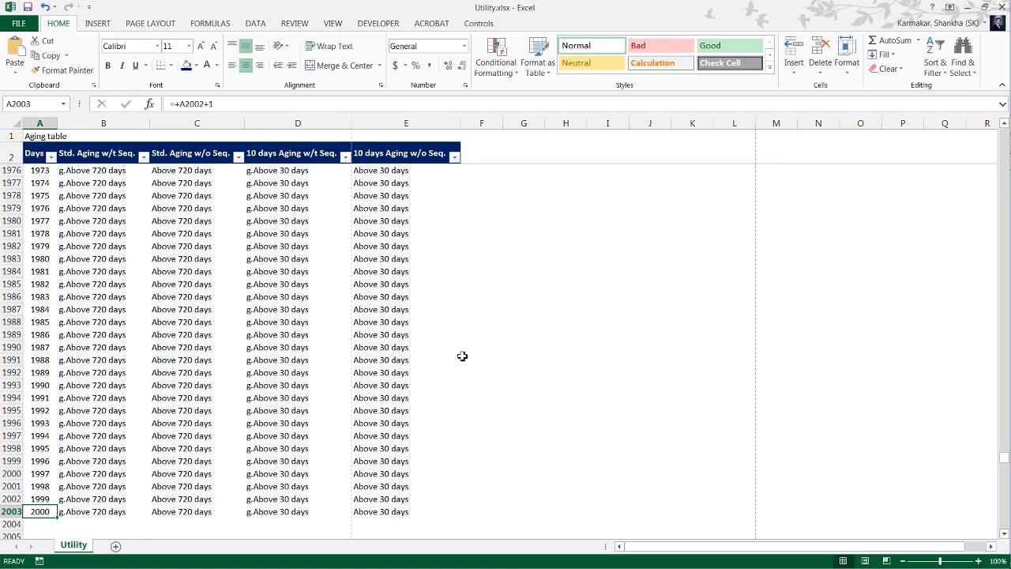
pyautogui.hotkey('alt', 'Tab')
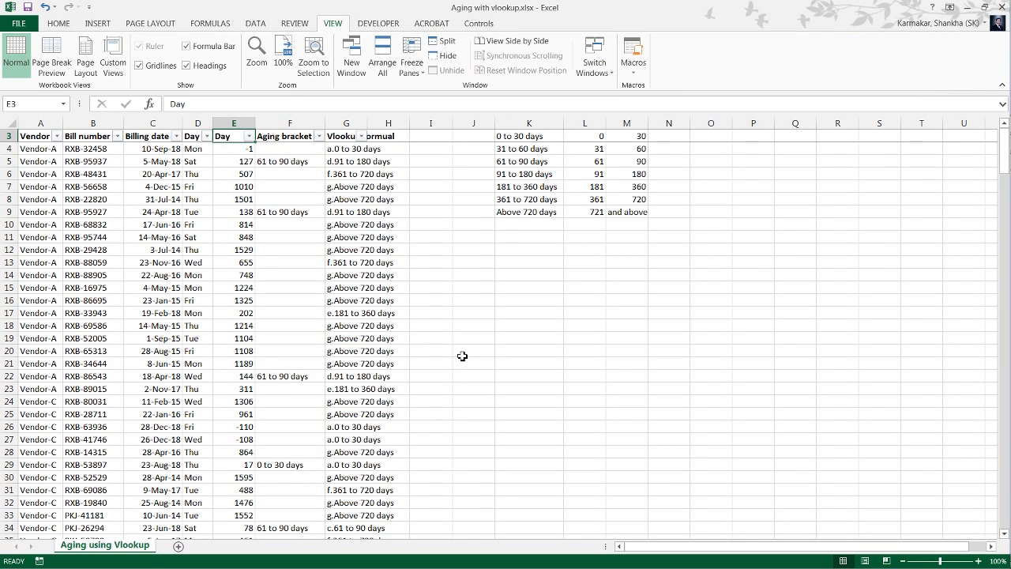
# Examine the day values in column E down to the last bill row and return to the header.
pyautogui.press('Down')
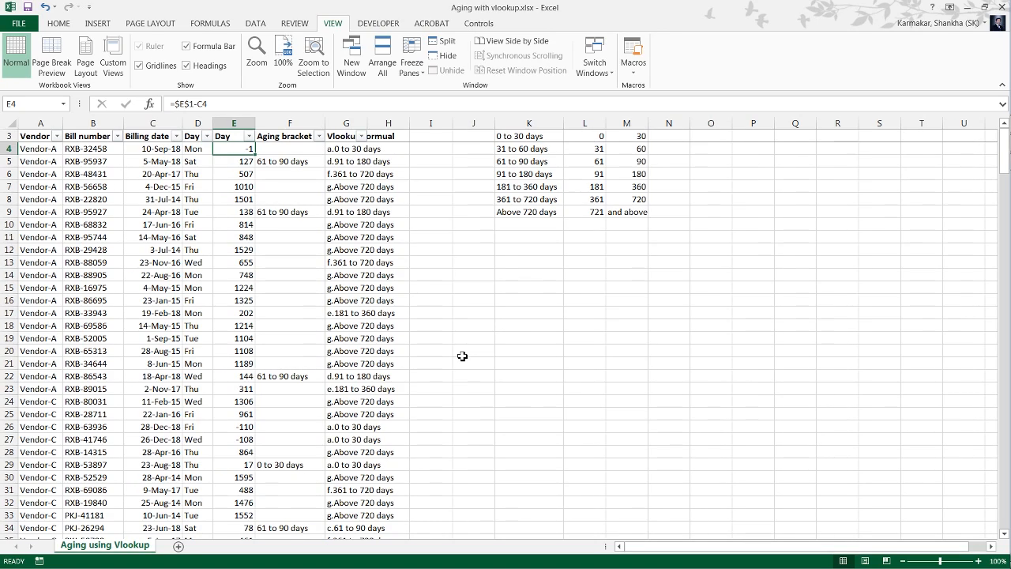
pyautogui.hotkey('ctrl', 'Down')
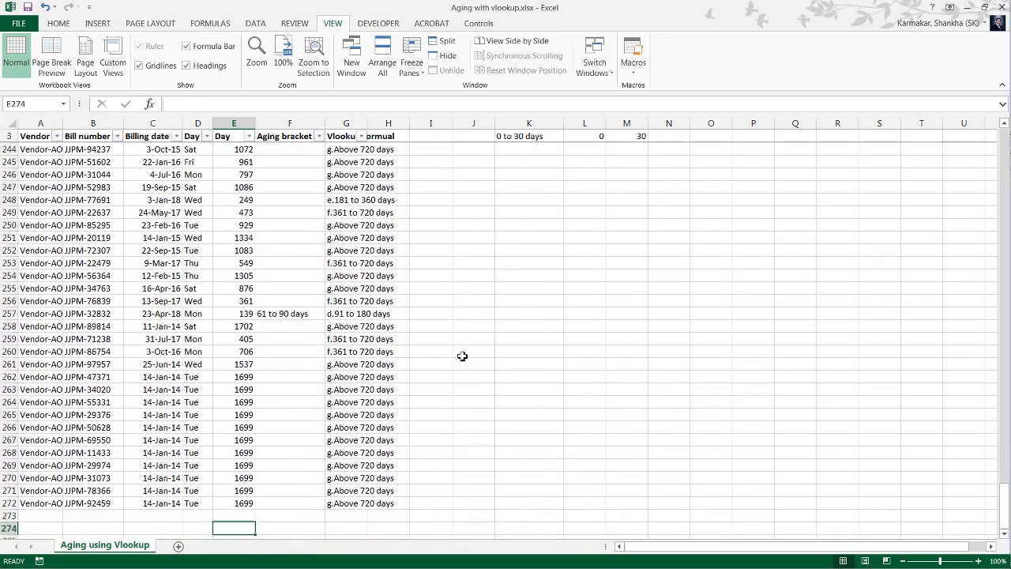
pyautogui.press('Down')
pyautogui.press('Down')
pyautogui.press('Up')
pyautogui.press('Up')
pyautogui.hotkey('ctrl', 'Up')
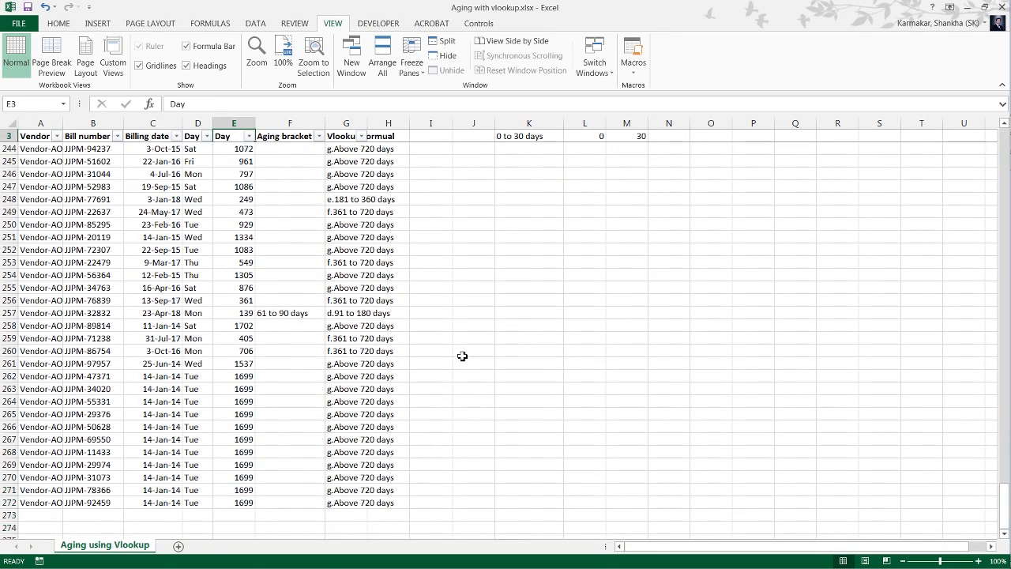
pyautogui.hotkey('ctrl', 'Up')
pyautogui.press('Down')
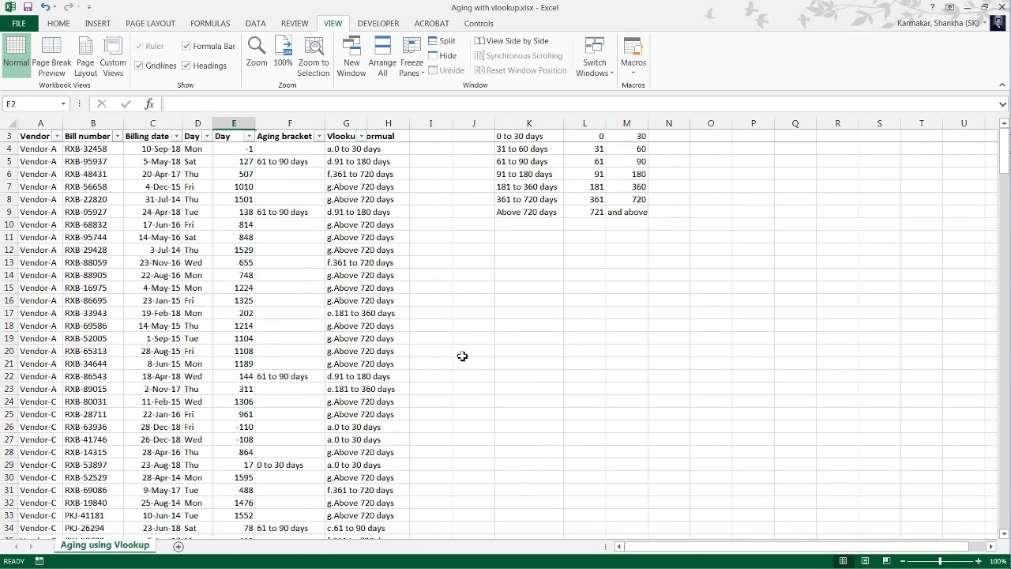
# Look up the largest value in the Day column's filter list and close it without filtering.
pyautogui.press('Down')
pyautogui.hotkey('alt', 'Down')
pyautogui.press('Down')
pyautogui.press('Down')
pyautogui.press('Down')
pyautogui.press('Down')
pyautogui.press('Down')
pyautogui.press('Down')
pyautogui.press('space')
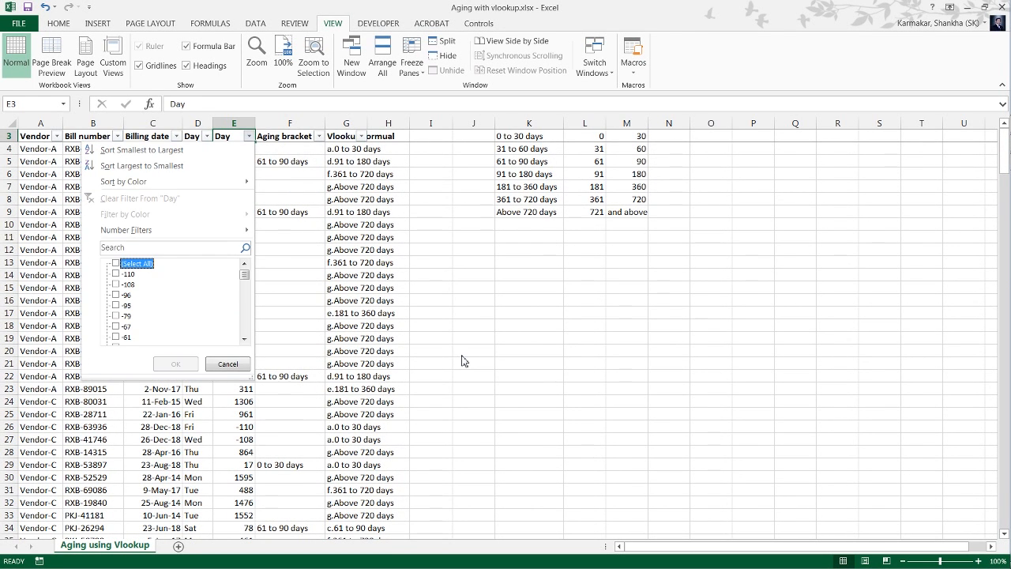
pyautogui.press('Down')
pyautogui.press('End')
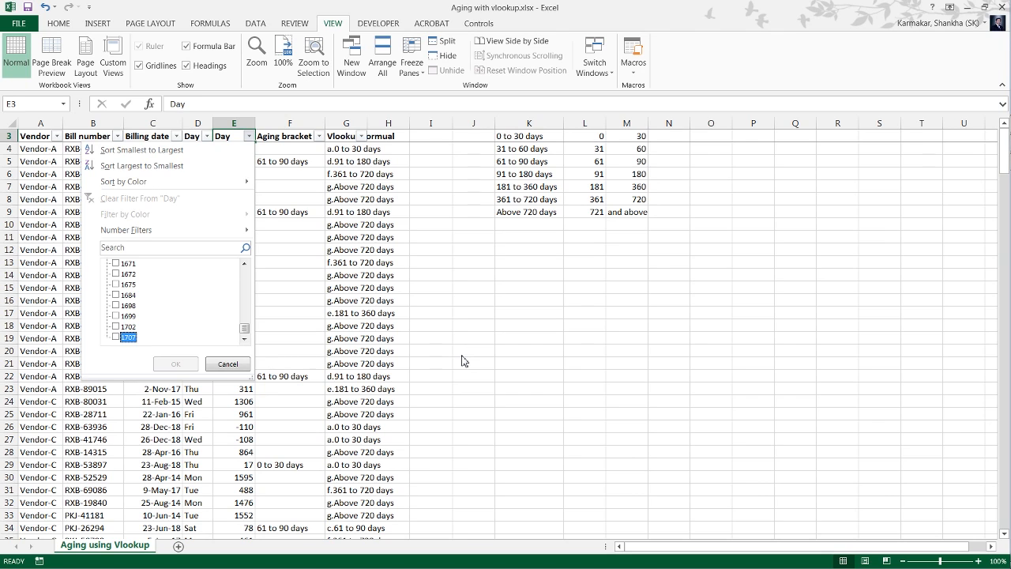
pyautogui.press('Escape')
# Insert a nested IF before the VLOOKUP in G4's formula with the logical test E4>2000.
pyautogui.press('Down')
pyautogui.press('Down')
pyautogui.press('Right')
pyautogui.press('Right')
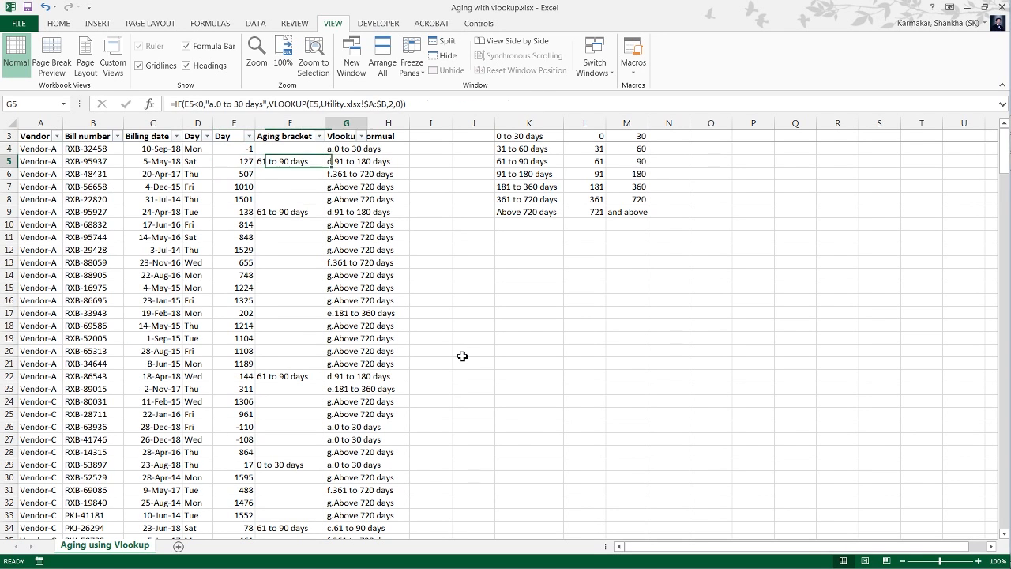
pyautogui.press('Up')
pyautogui.press('F2')
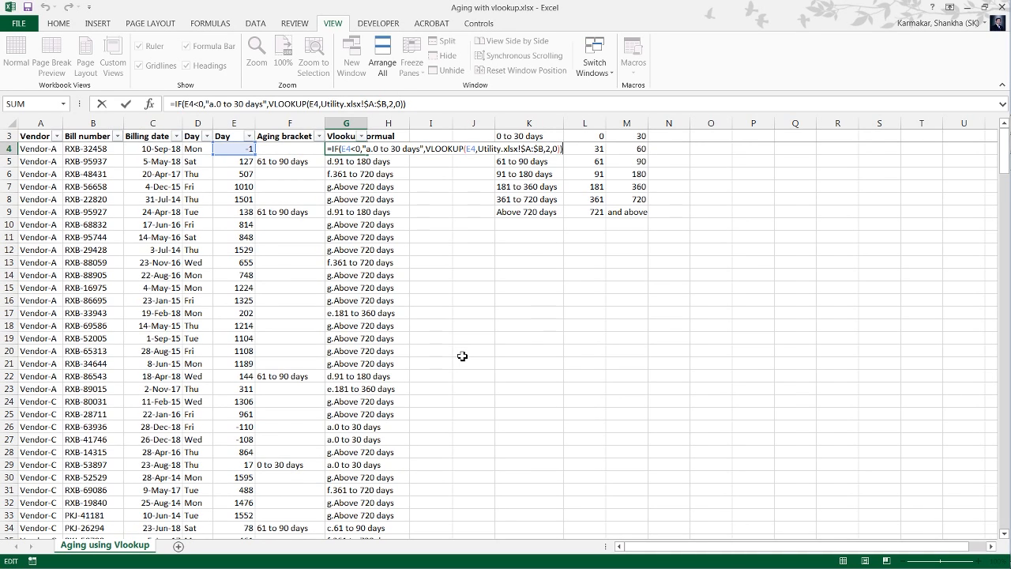
pyautogui.press('Left')
pyautogui.press('Left')
pyautogui.press('Left')
pyautogui.press('Left')
pyautogui.press('Left')
pyautogui.press('Left')
pyautogui.press('Left')
pyautogui.press('Left')
pyautogui.press('Left')
pyautogui.press('Left')
pyautogui.press('Left')
pyautogui.press('Left')
pyautogui.press('Left')
pyautogui.press('Left')
pyautogui.press('Left')
pyautogui.press('Left')
pyautogui.press('Left')
pyautogui.press('Left')
pyautogui.press('Left')
pyautogui.press('Left')
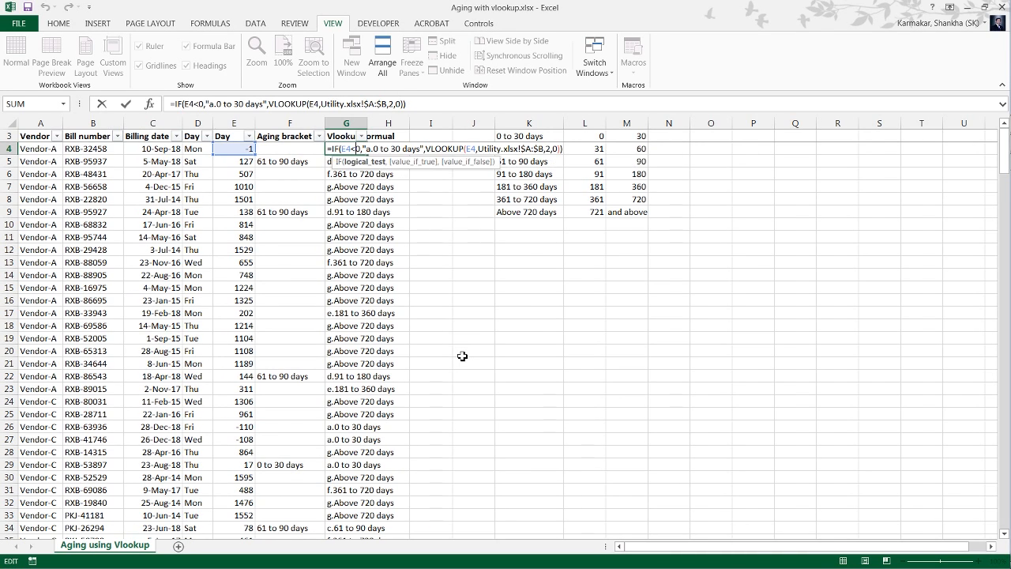
pyautogui.press('Right')
pyautogui.press('Right')
pyautogui.press('Right')
pyautogui.press('Right')
pyautogui.press('Right')
pyautogui.press('Right')
pyautogui.press('Right')
pyautogui.press('Right')
pyautogui.press('Right')
pyautogui.press('Right')
pyautogui.press('Right')
pyautogui.press('Right')
pyautogui.press('Right')
pyautogui.press('Right')
pyautogui.press('Right')
pyautogui.press('Right')
pyautogui.press('Right')
pyautogui.press('Right')
pyautogui.press('Right')
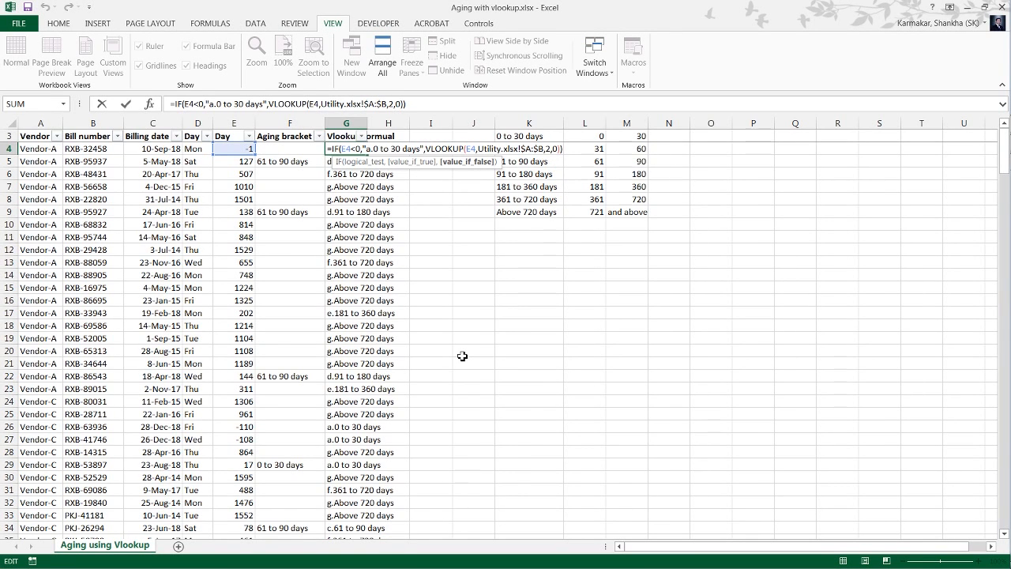
pyautogui.write('if')
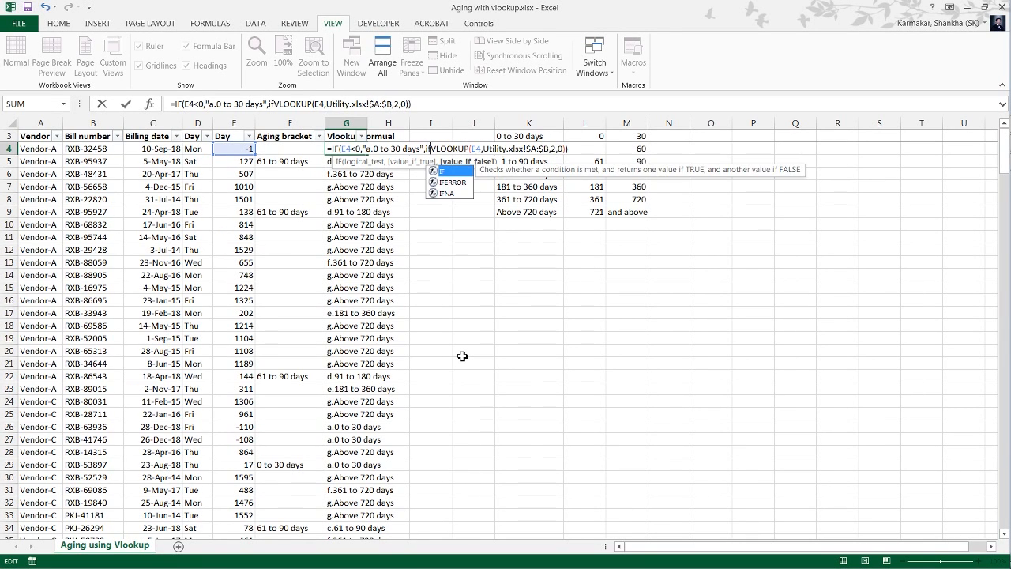
pyautogui.write('(')
pyautogui.press('F2')
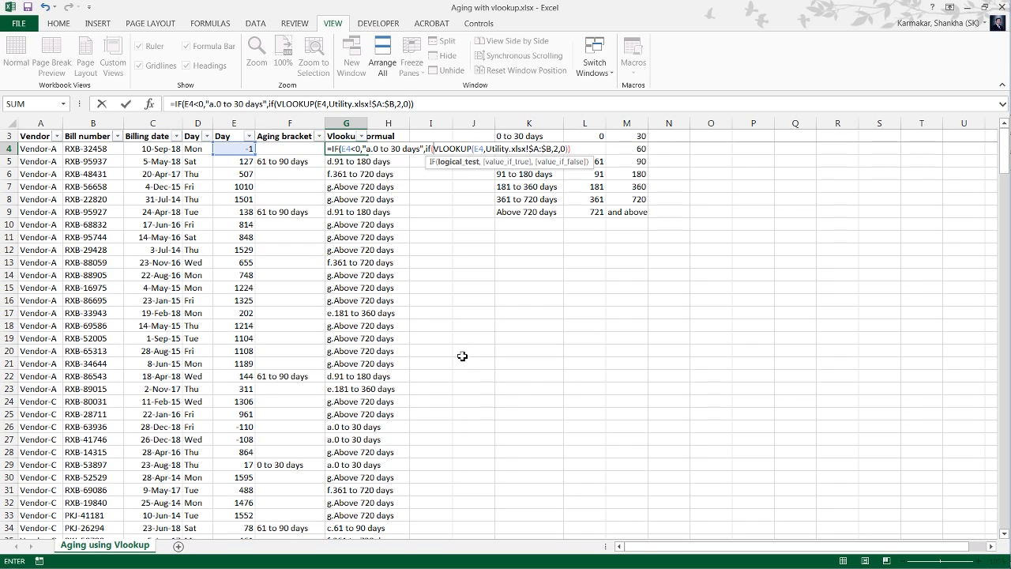
pyautogui.press('Left')
pyautogui.press('Left')
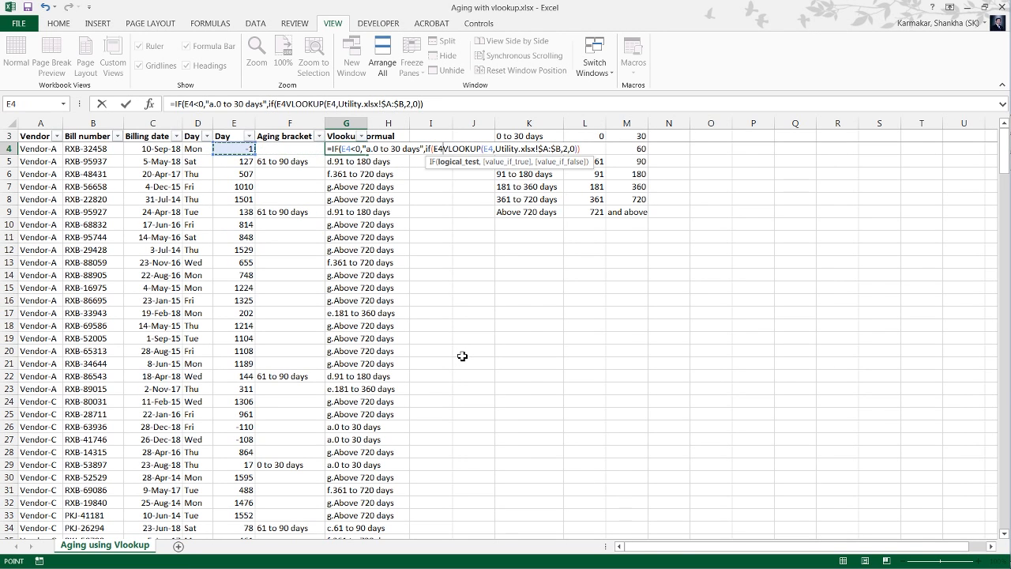
pyautogui.write('>')
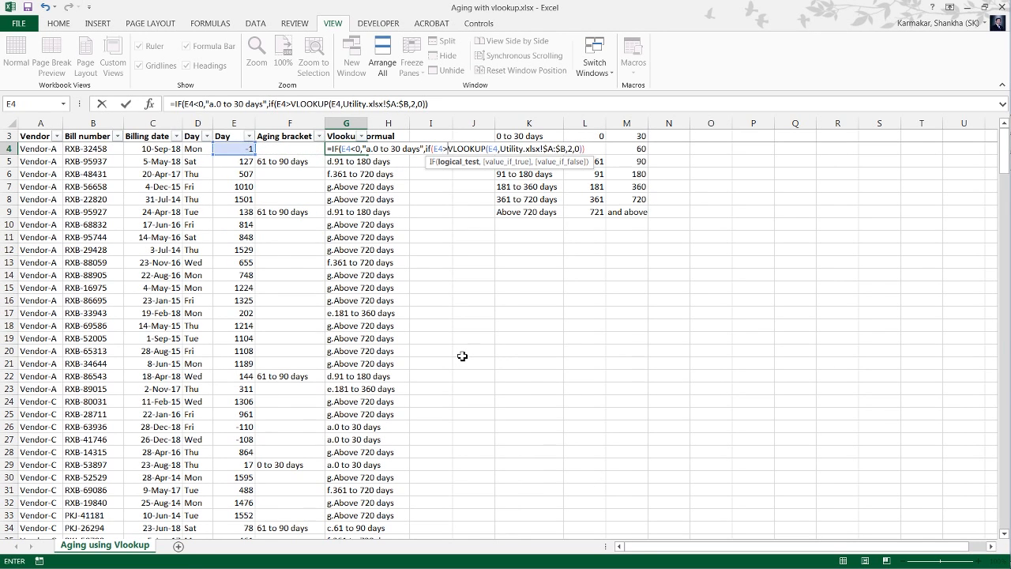
pyautogui.write('2000')
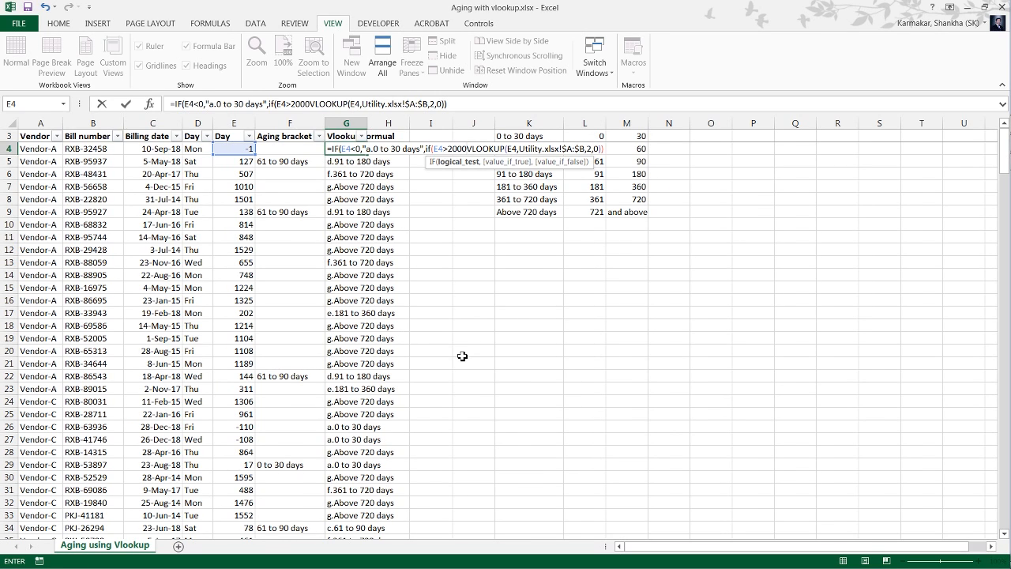
# Give G4's nested IF the true value "g.Above 720 days", keep the VLOOKUP as its false value, and enter the formula.
pyautogui.write(',')
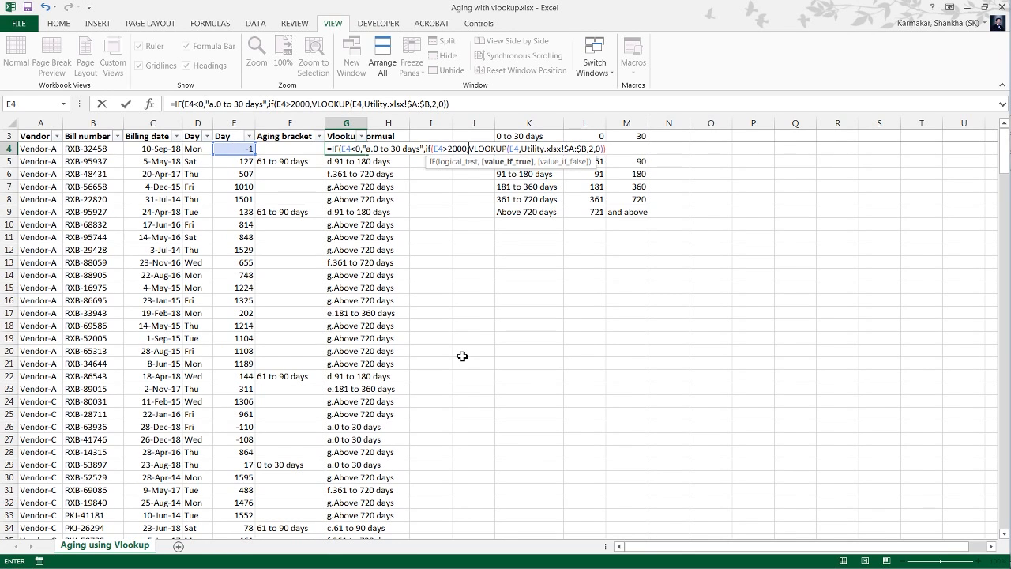
pyautogui.write('"')
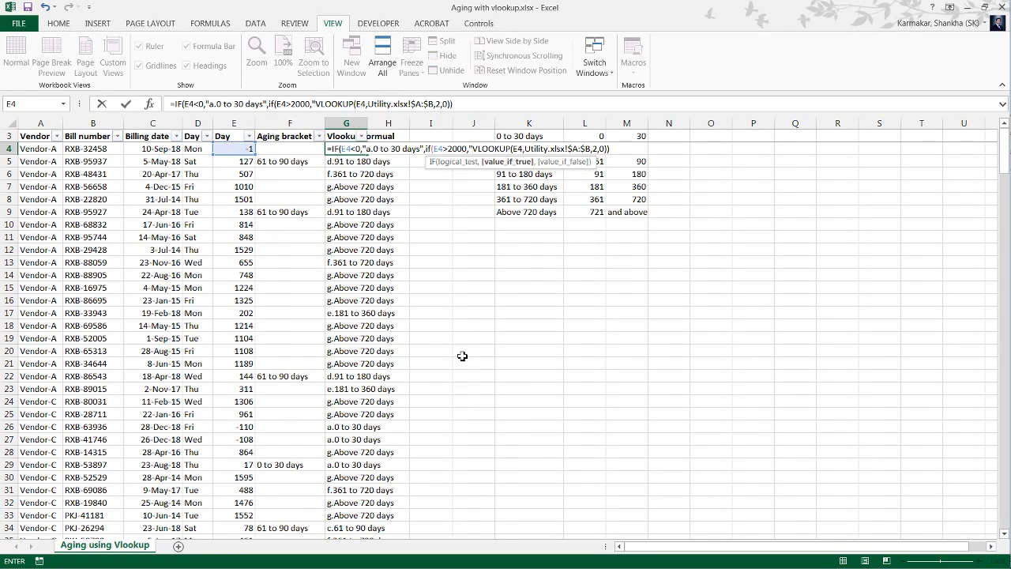
pyautogui.write('g.')
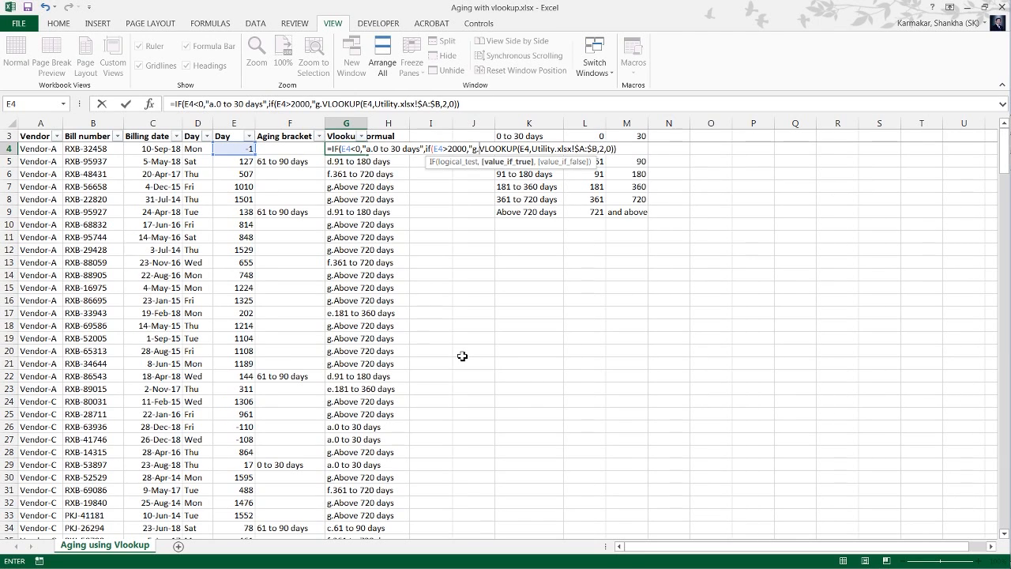
pyautogui.write('Above')
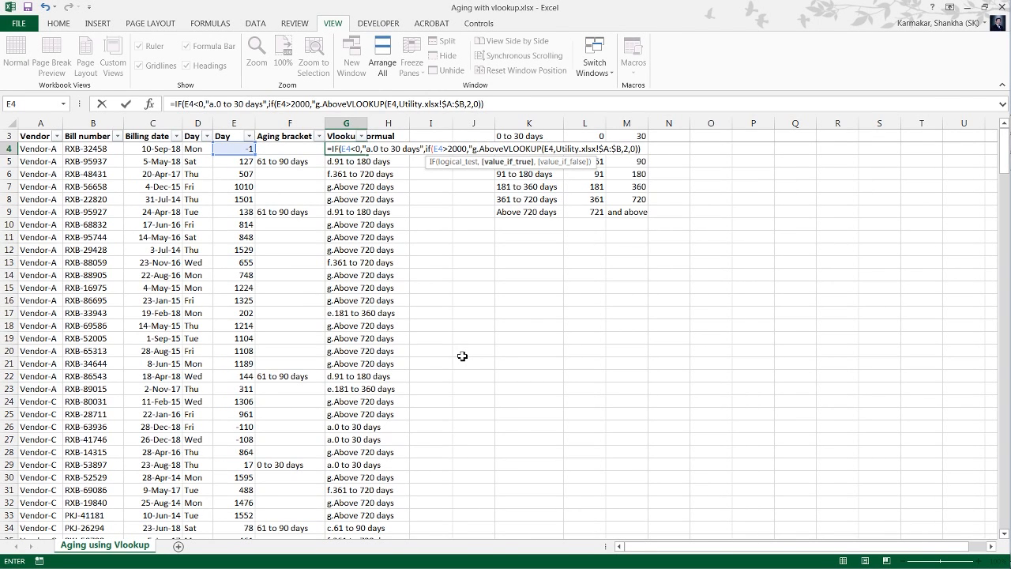
pyautogui.write(' 720')
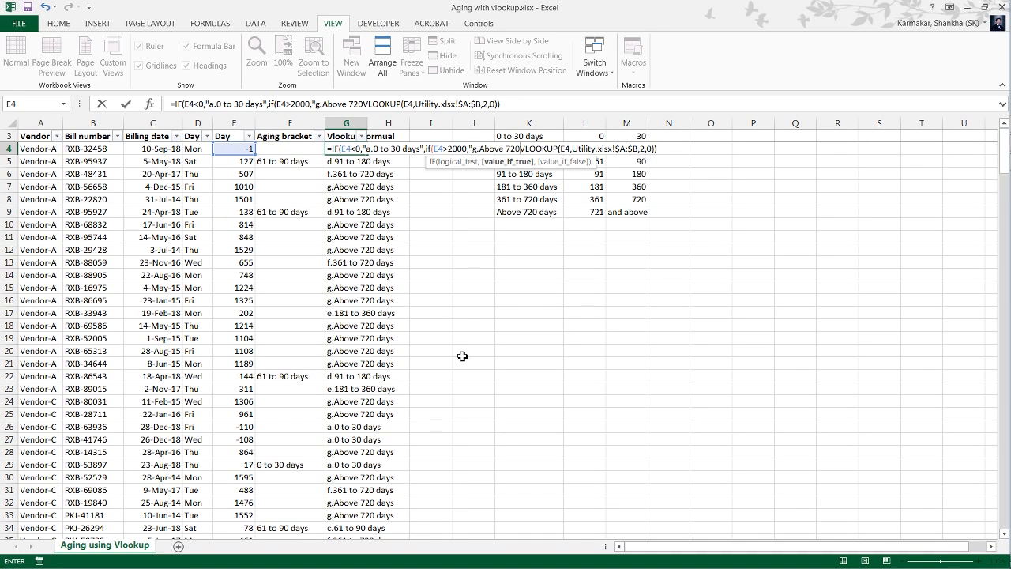
pyautogui.write(' day')
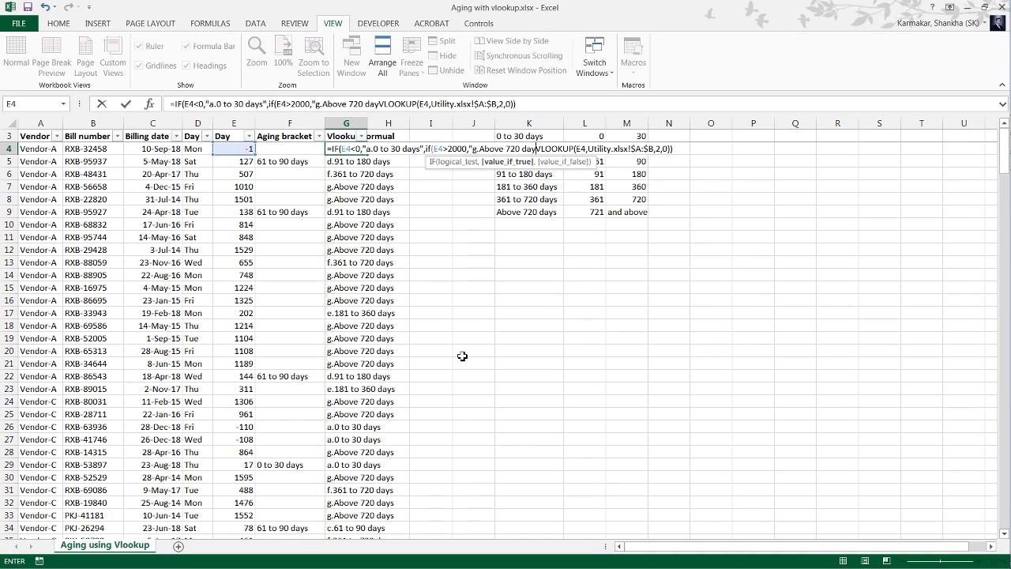
pyautogui.write('t')
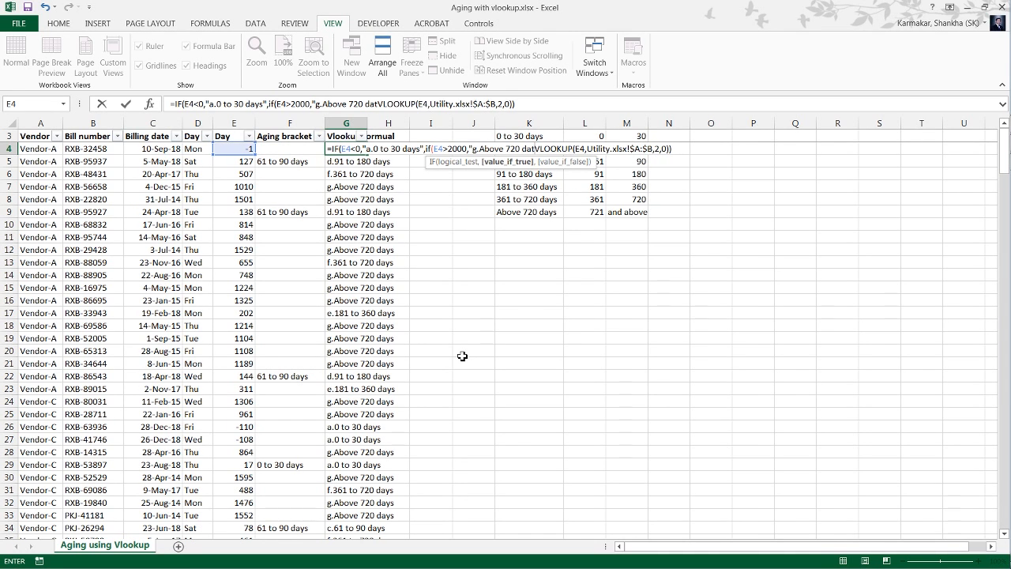
pyautogui.press('BackSpace')
pyautogui.write('ys')
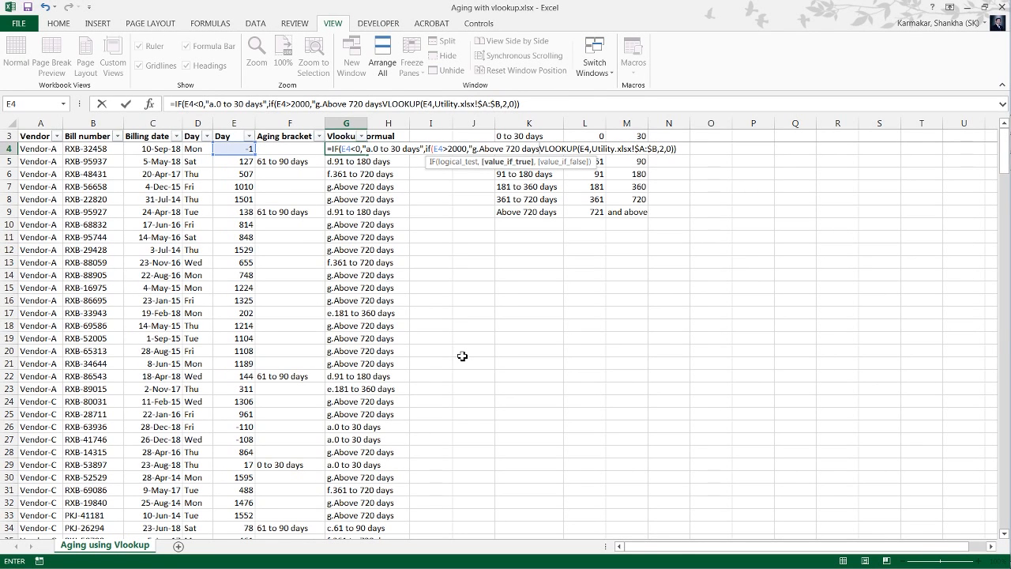
pyautogui.write('"')
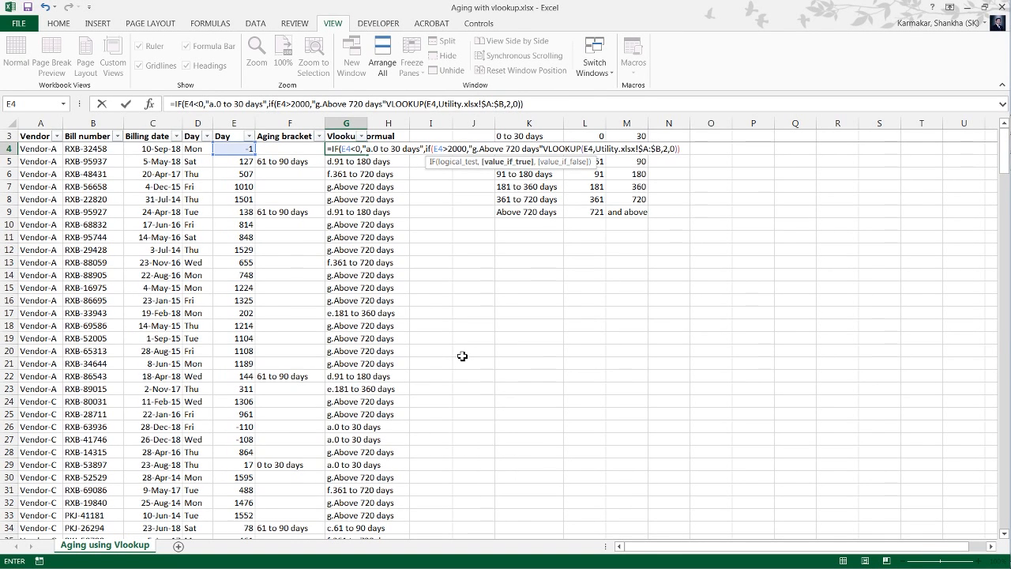
pyautogui.write(',')
pyautogui.press('Return')
pyautogui.press('Return')
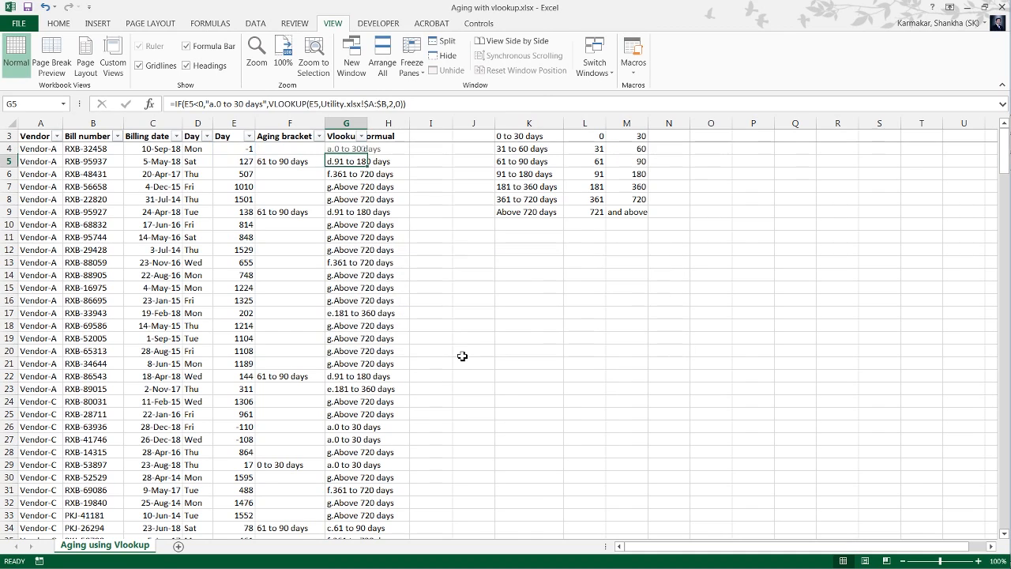
# Enter 2500 as a test day value in E5.
pyautogui.press('Up')
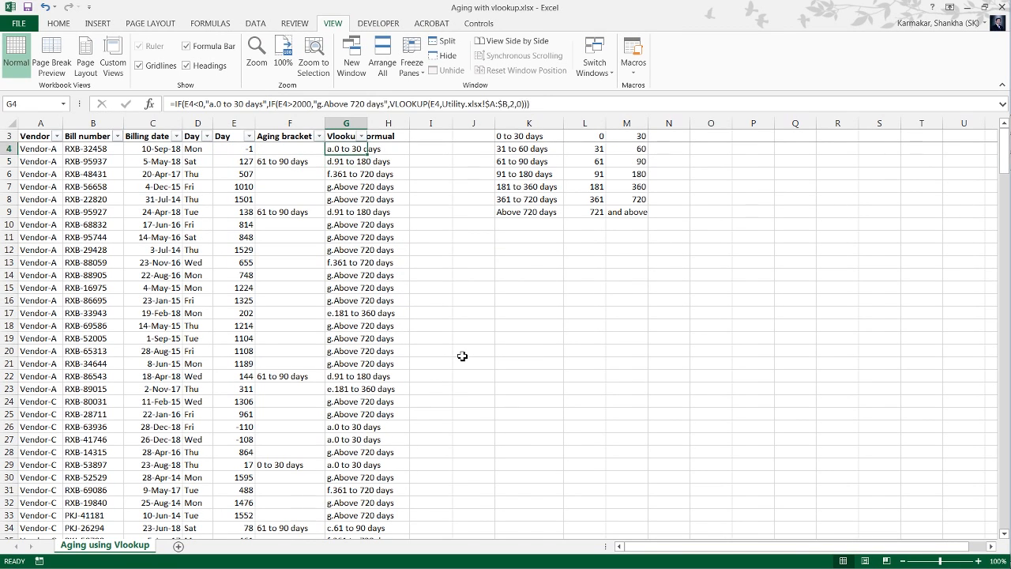
pyautogui.press('Down')
pyautogui.press('Up')
pyautogui.press('Left')
pyautogui.press('Left')
pyautogui.press('Right')
pyautogui.press('Right')
pyautogui.press('Down')
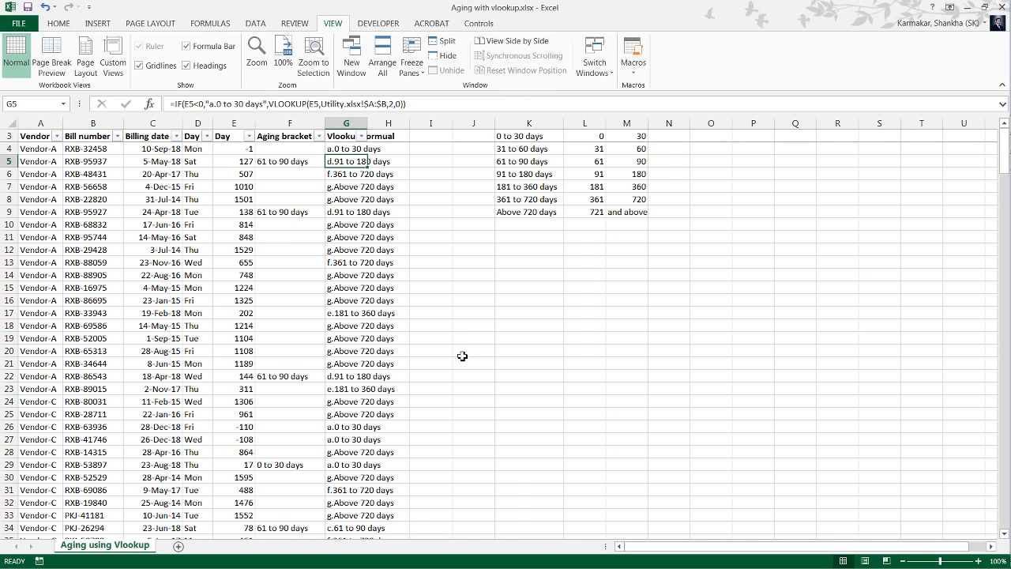
pyautogui.press('Left')
pyautogui.press('Left')
pyautogui.write('2500')
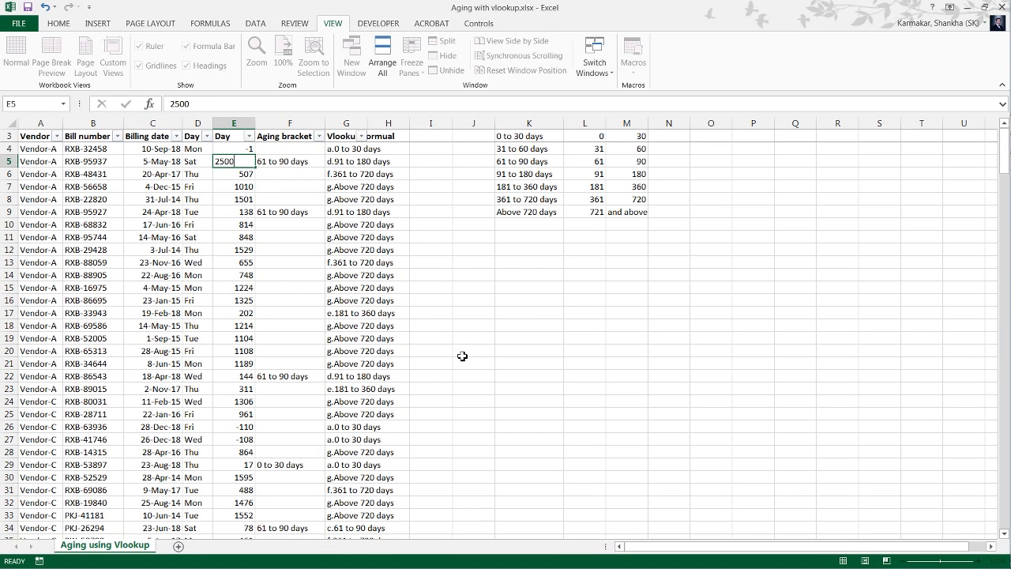
pyautogui.press('Return')
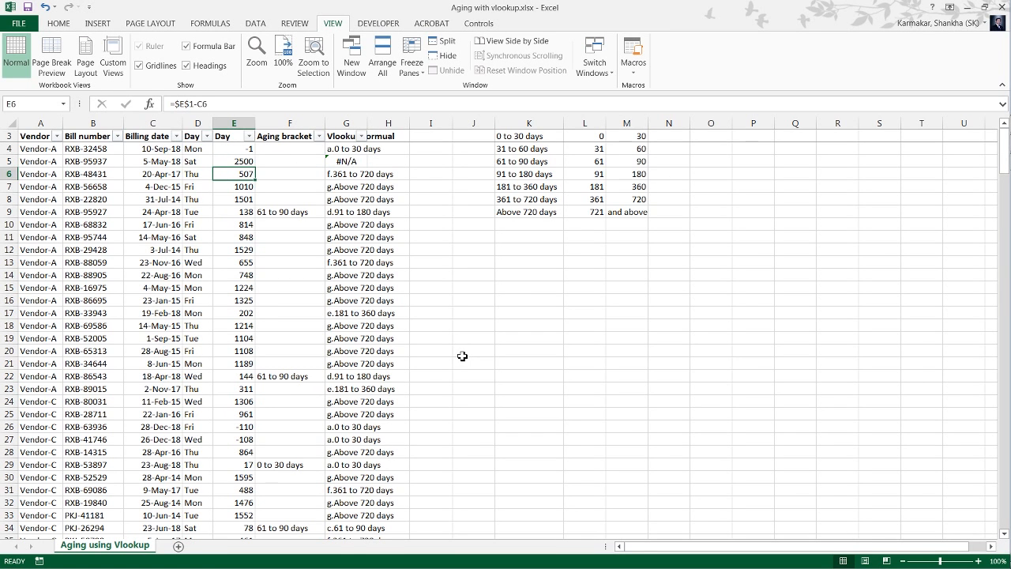
# Copy the nested IF formula from G4 into G5.
pyautogui.press('Right')
pyautogui.press('Right')
pyautogui.press('Up')
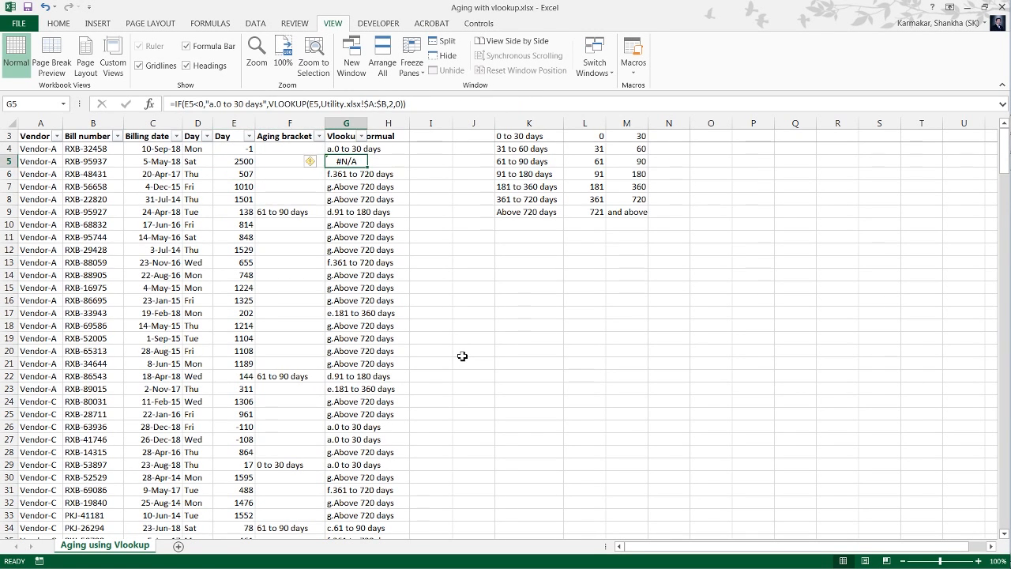
pyautogui.press('Up')
pyautogui.hotkey('ctrl', 'c')
pyautogui.press('Down')
pyautogui.press('Return')
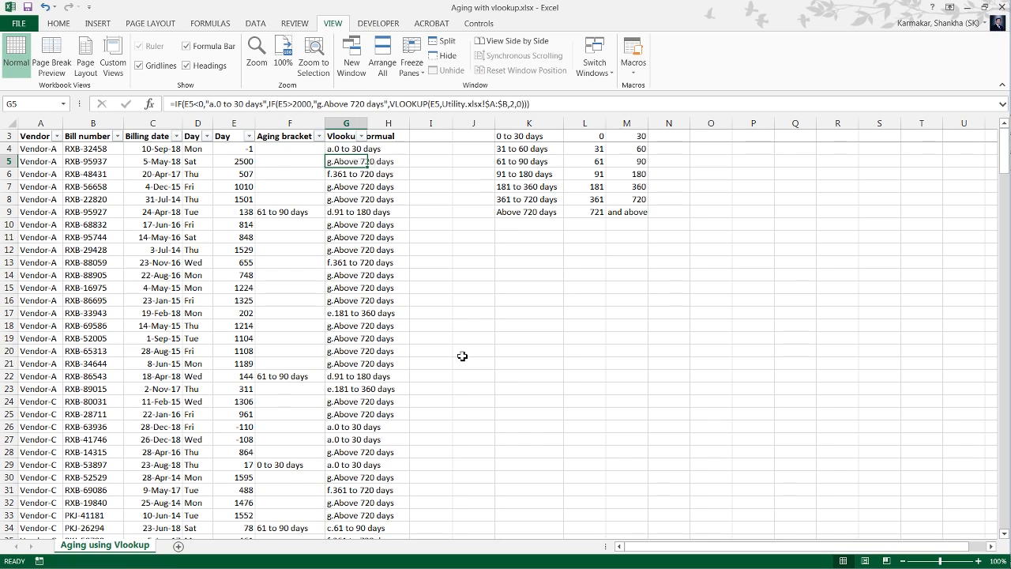
# Restore the day formula in E5 by copying it from E6.
pyautogui.press('Down')
pyautogui.press('Up')
pyautogui.press('Left')
pyautogui.press('Down')
pyautogui.press('Left')
pyautogui.hotkey('ctrl', 'c')
pyautogui.press('Up')
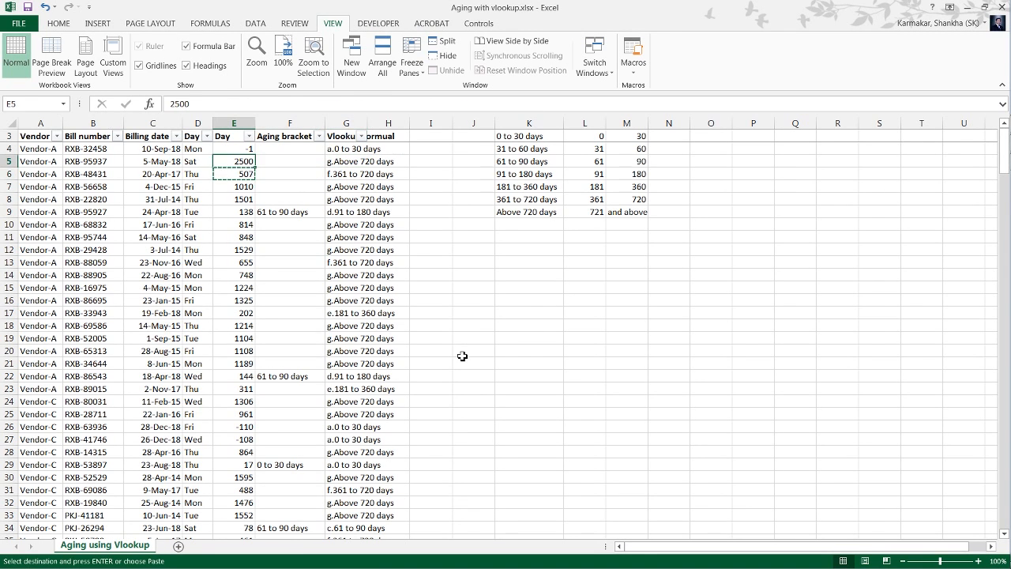
pyautogui.hotkey('ctrl', 'v')
# Review the nested IF formula in G4 and the single IF formula in G6, leaving both unchanged.
pyautogui.press('Right')
pyautogui.press('Right')
pyautogui.press('Up')
pyautogui.press('F2')
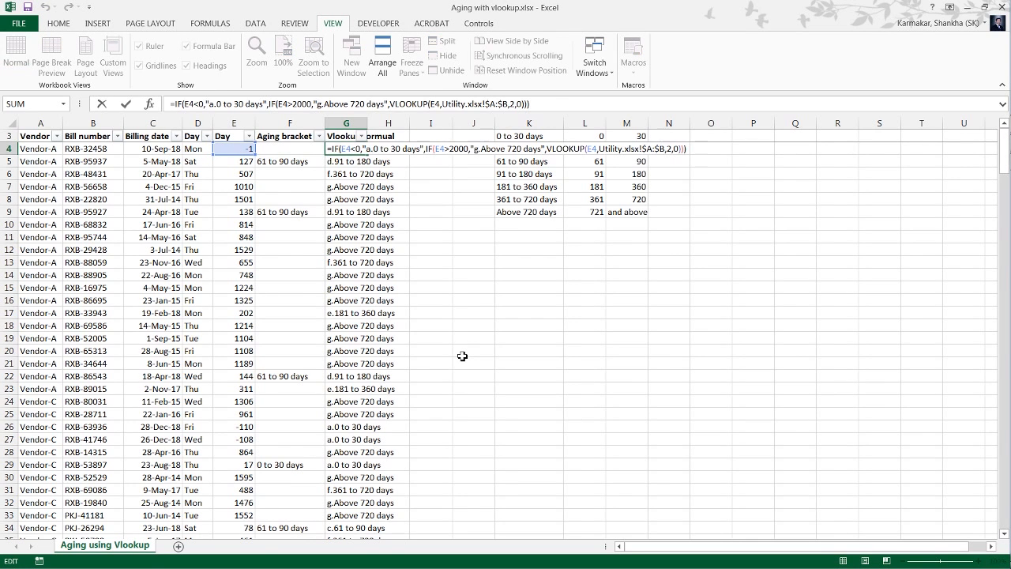
pyautogui.press('Return')
pyautogui.press('Down')
pyautogui.press('Up')
pyautogui.press('Down')
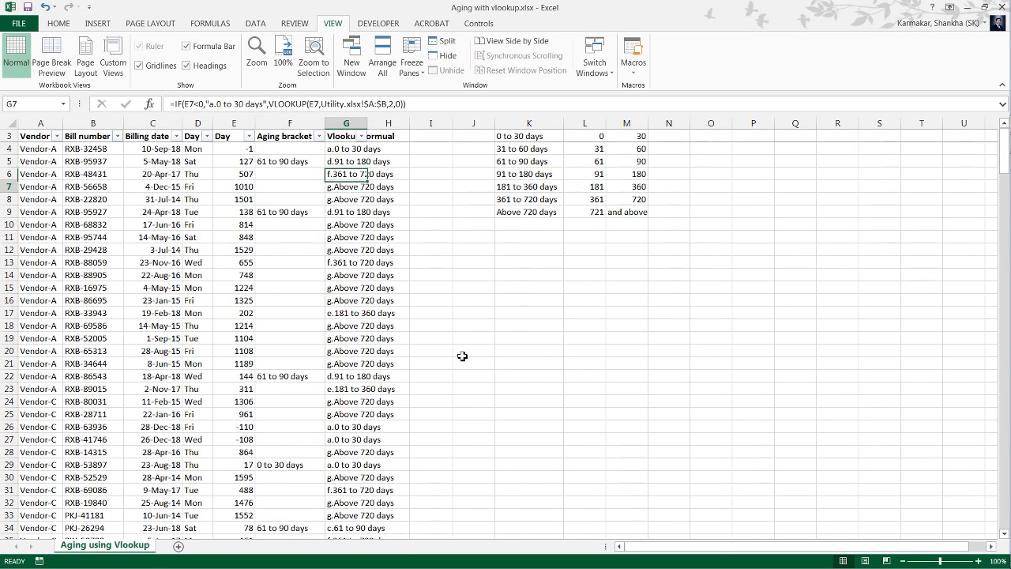
pyautogui.press('Down')
pyautogui.press('Up')
pyautogui.press('F2')
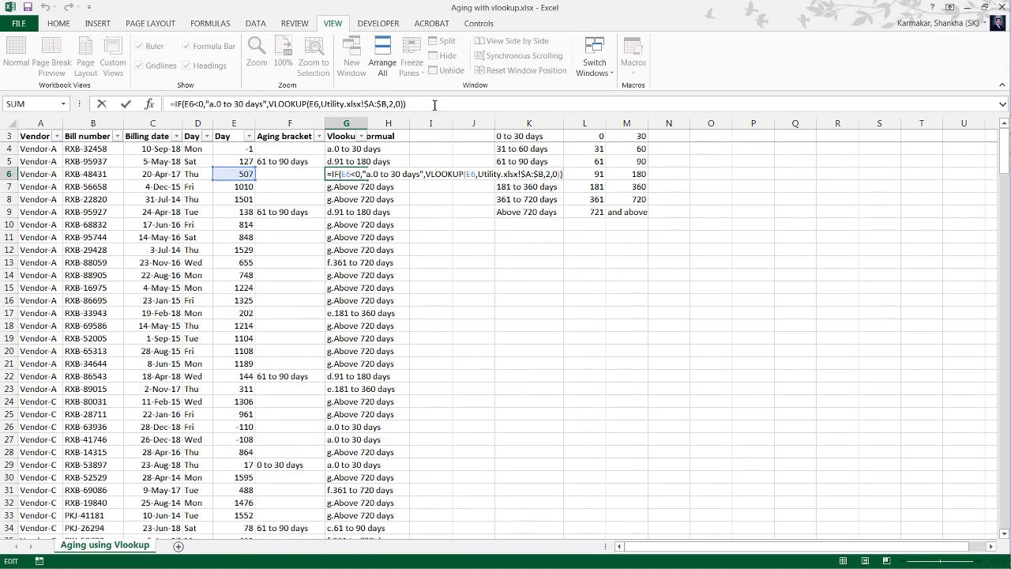
pyautogui.press('Escape')
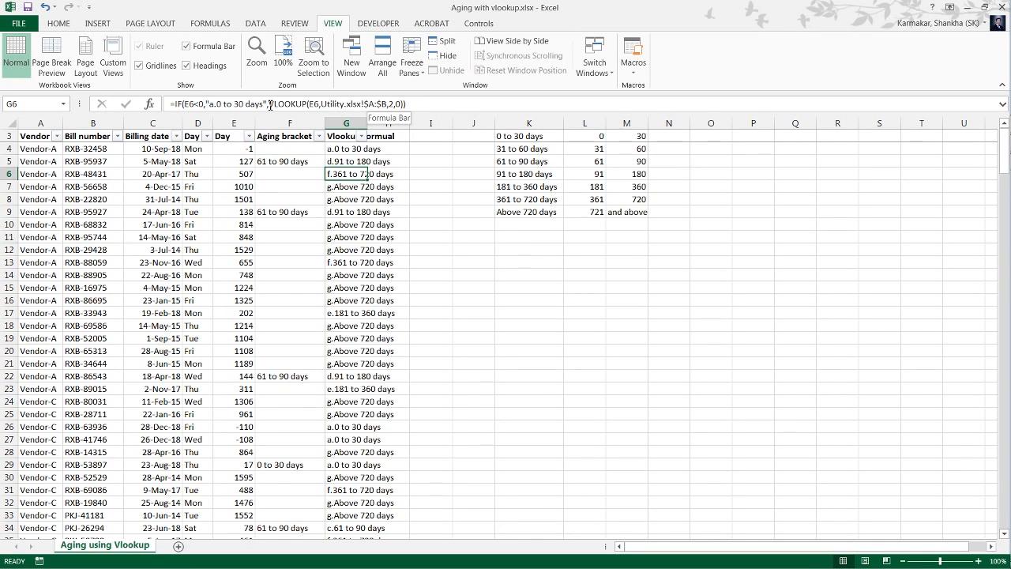
# Strip the IF from G6's formula so only VLOOKUP(E6,Utility.xlsx!$A:$B,2,0) is left, accepting the proposed parenthesis correction.
pyautogui.press('F2')
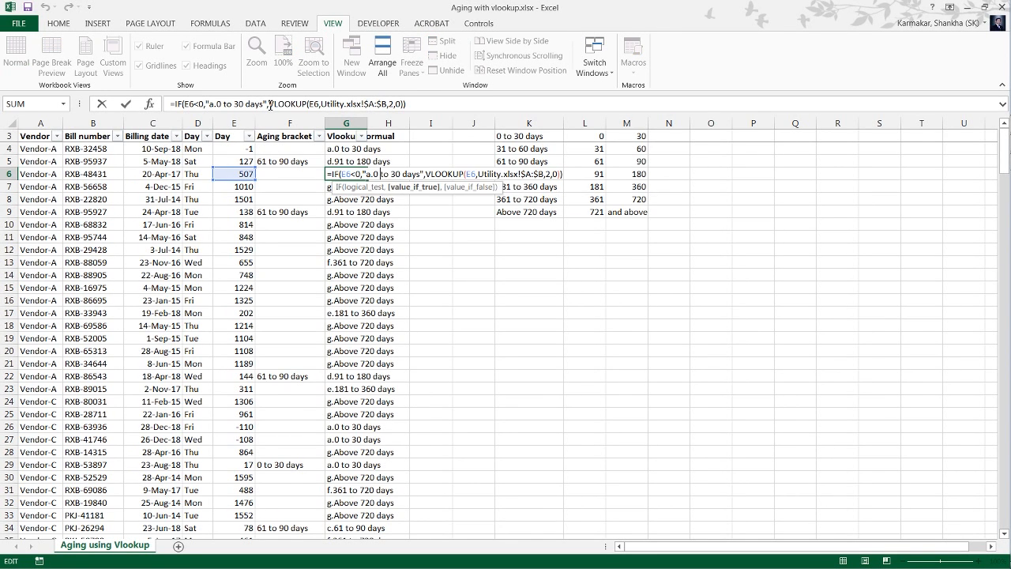
pyautogui.press('Right')
pyautogui.press('Right')
pyautogui.press('Right')
pyautogui.press('Right')
pyautogui.press('Right')
pyautogui.press('Right')
pyautogui.press('Right')
pyautogui.press('Right')
pyautogui.press('Right')
pyautogui.press('Right')
pyautogui.press('Right')
pyautogui.press('Right')
pyautogui.press('Right')
pyautogui.press('BackSpace')
pyautogui.press('BackSpace')
pyautogui.press('BackSpace')
pyautogui.press('BackSpace')
pyautogui.press('BackSpace')
pyautogui.press('BackSpace')
pyautogui.press('BackSpace')
pyautogui.press('BackSpace')
pyautogui.press('BackSpace')
pyautogui.press('BackSpace')
pyautogui.press('BackSpace')
pyautogui.press('BackSpace')
pyautogui.press('BackSpace')
pyautogui.press('BackSpace')
pyautogui.press('BackSpace')
pyautogui.press('BackSpace')
pyautogui.press('BackSpace')
pyautogui.press('BackSpace')
pyautogui.press('BackSpace')
pyautogui.press('BackSpace')
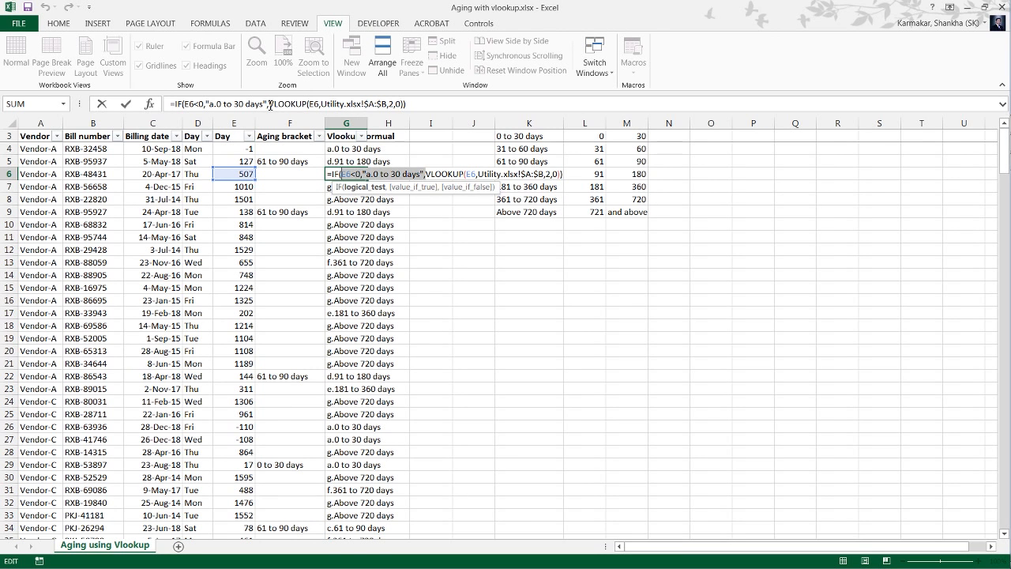
pyautogui.press('Return')
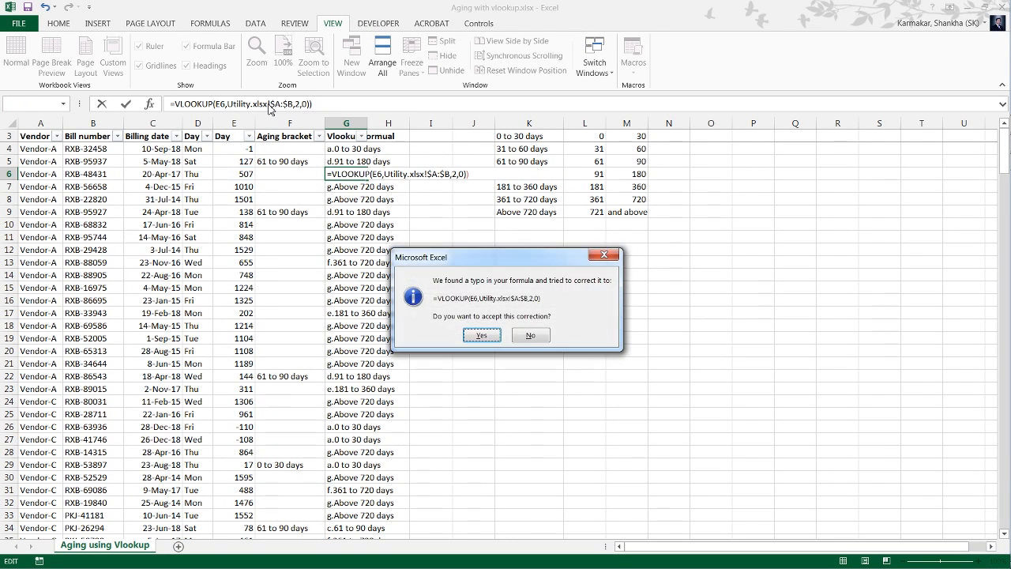
pyautogui.press('Return')
# Open G6's VLOOKUP and compare its lookup value with the day and bracket columns in Utility.xlsx.
pyautogui.press('Up')
pyautogui.press('F2')
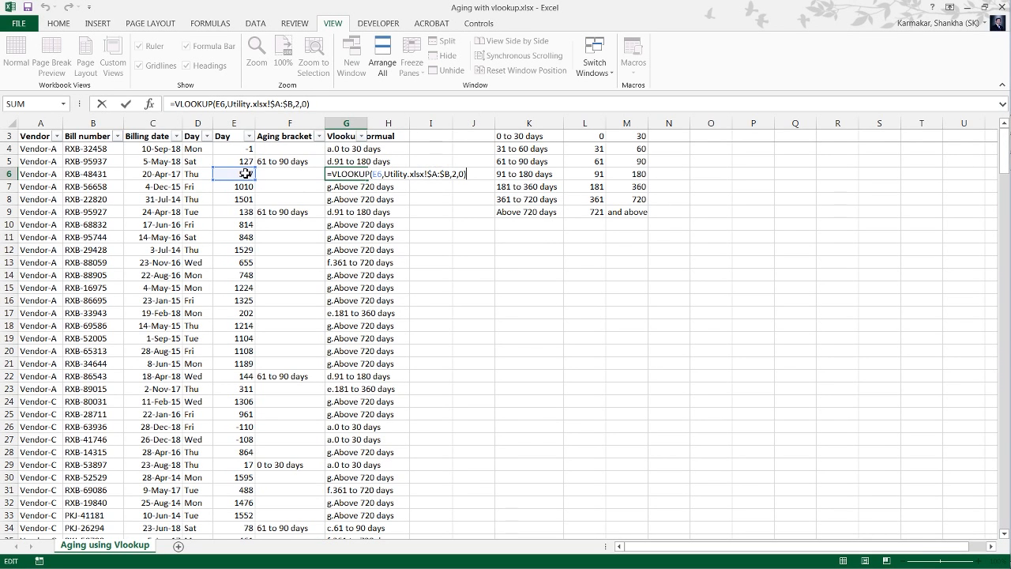
pyautogui.hotkey('alt', 'Tab')
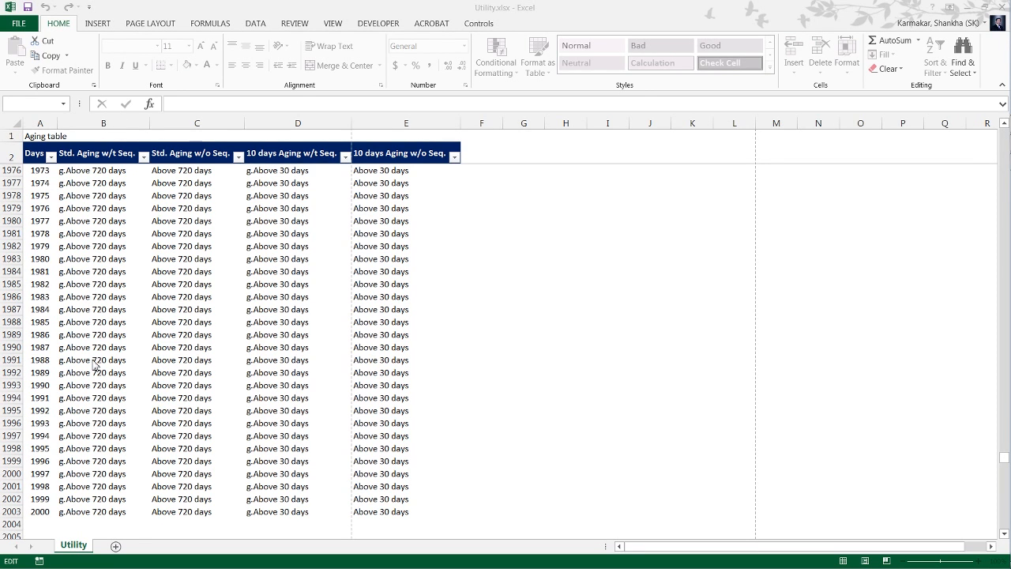
pyautogui.hotkey('alt', 'Tab')
pyautogui.hotkey('alt', 'Tab')
pyautogui.hotkey('alt', 'Tab')
pyautogui.hotkey('alt', 'Tab')
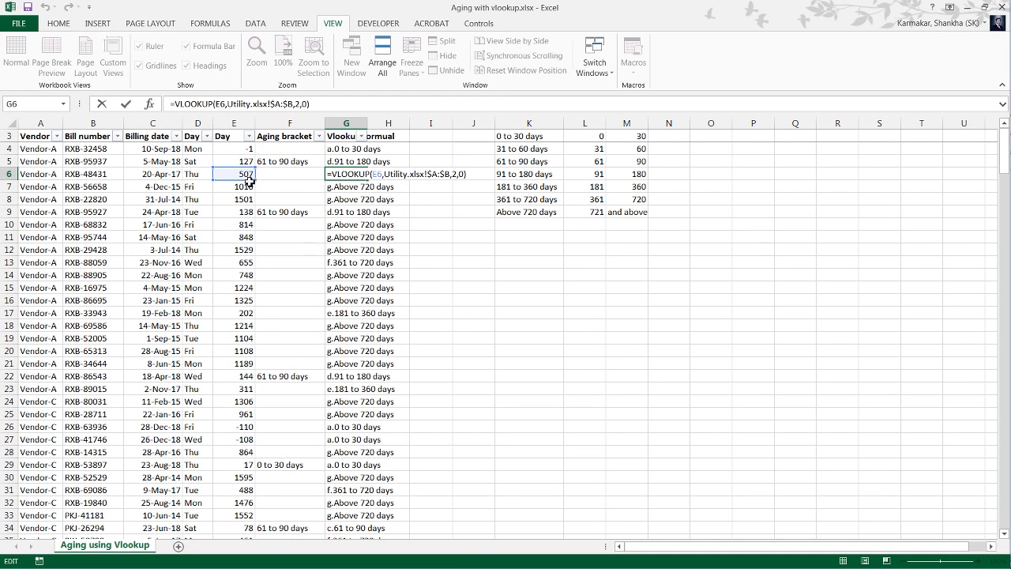
pyautogui.hotkey('alt', 'Tab')
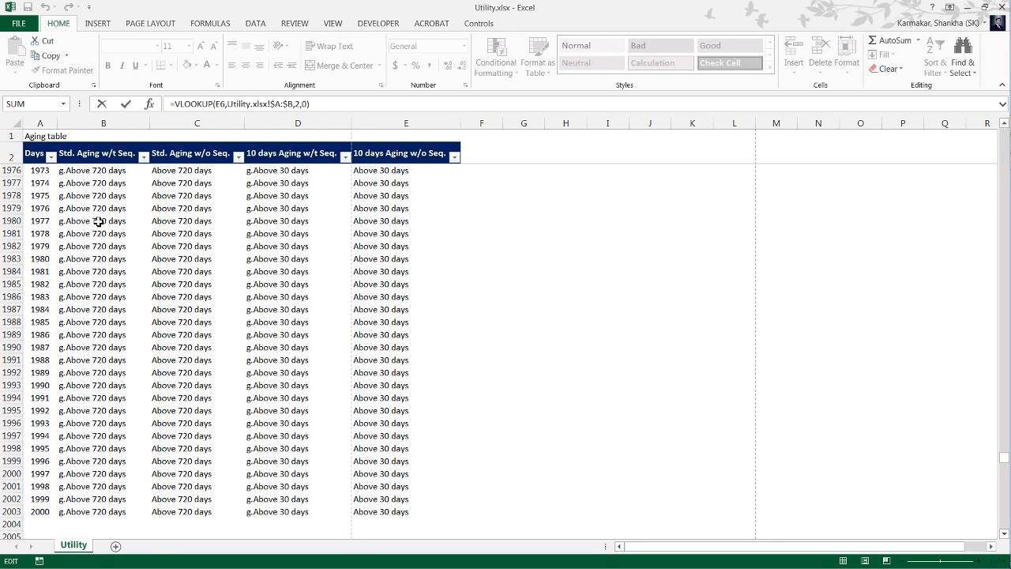
pyautogui.hotkey('alt', 'Tab')
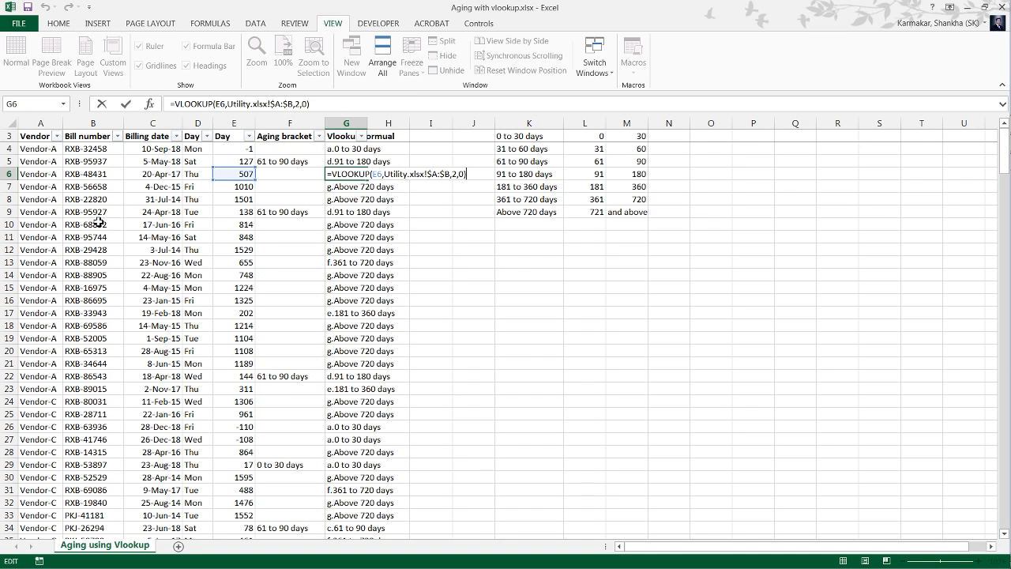
# Close G6's formula and autofit the width of the Vlookup formual column to its contents.
pyautogui.press('Return')
pyautogui.hotkey('ctrl', 'Up')
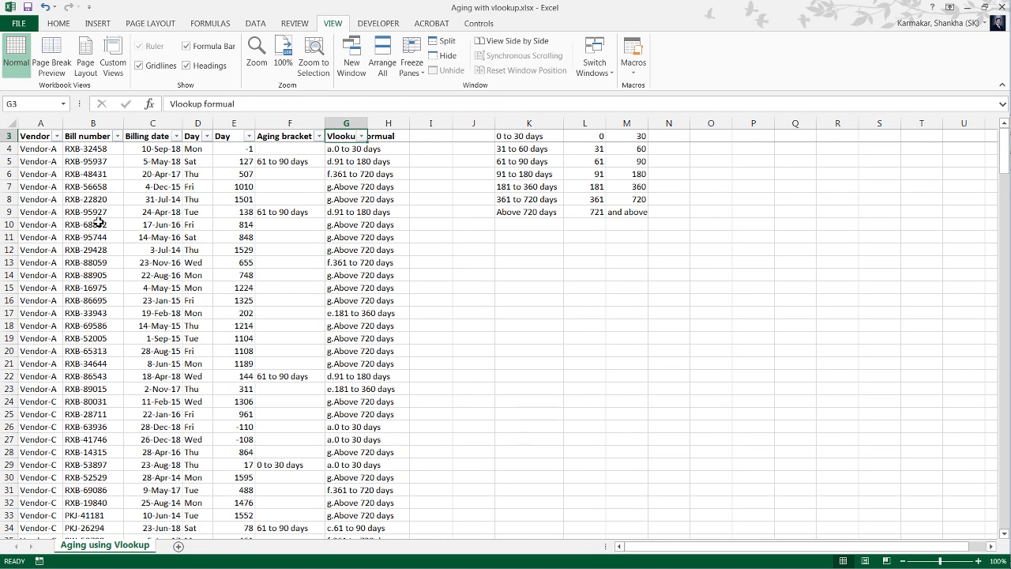
pyautogui.hotkey('ctrl', 'shift', 'Down')
pyautogui.write('hoi')
pyautogui.press('Escape')
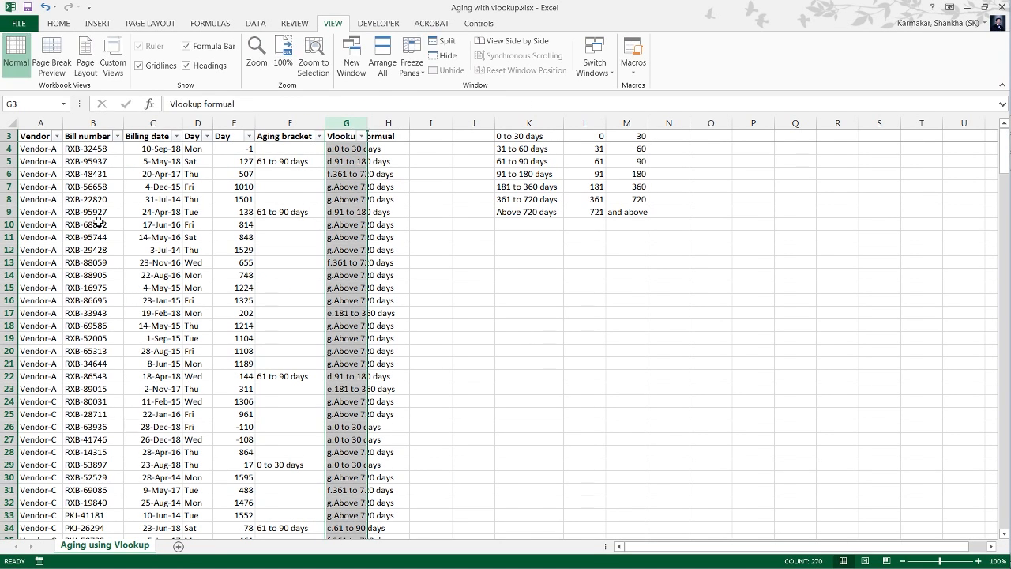
pyautogui.hotkey('alt', 'h')
pyautogui.press('o')
pyautogui.press('i')
# Start a VLOOKUP formula in H4 with E4 as the lookup value.
pyautogui.press('Right')
pyautogui.press('Down')
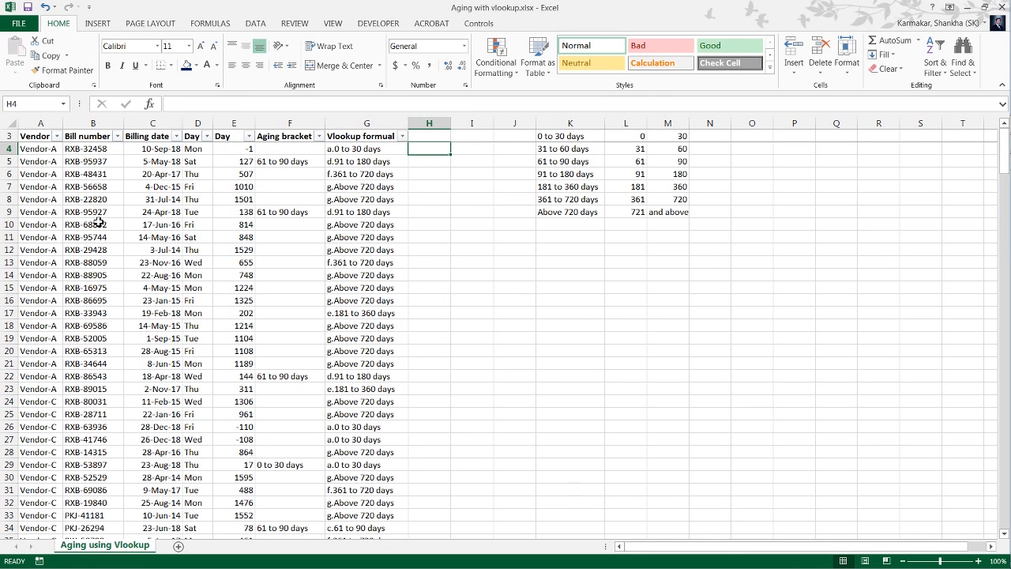
pyautogui.write('=vl')
pyautogui.press('Tab')
pyautogui.press('Left')
pyautogui.press('Left')
pyautogui.press('Left')
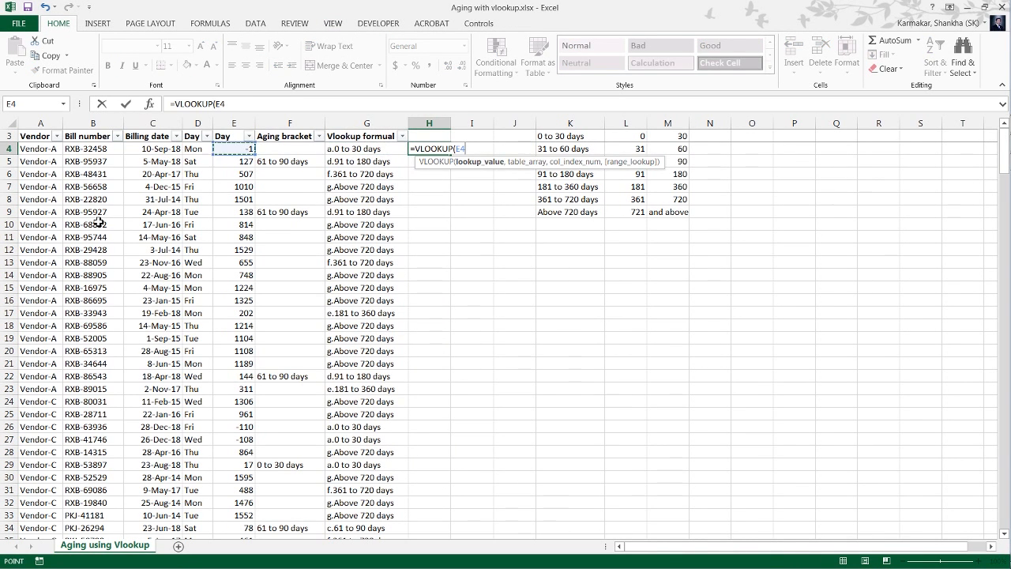
pyautogui.write(',')
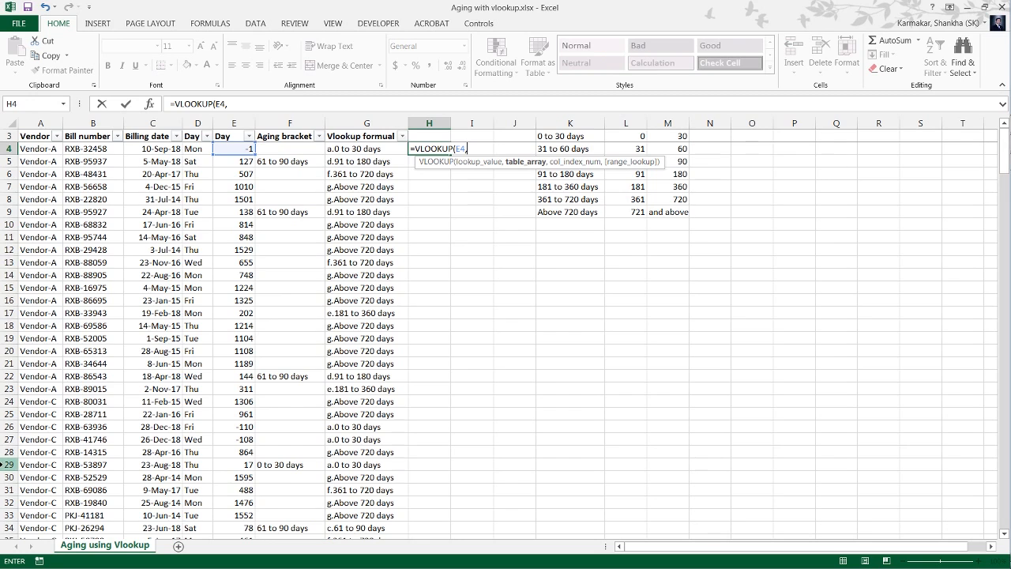
# Complete H4's VLOOKUP with columns A:D of Utility.xlsx as the table, column index 4 and exact match 0.
pyautogui.hotkey('ctrl', 'Tab')
pyautogui.click(38, 233)
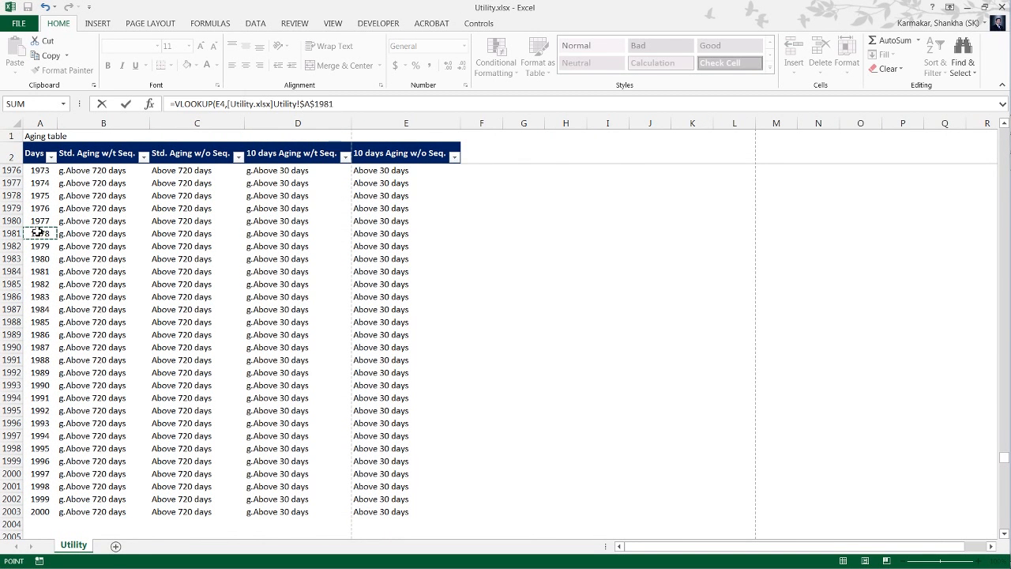
pyautogui.hotkey('shift', 'Right')
pyautogui.hotkey('shift', 'Right')
pyautogui.hotkey('shift', 'Right')
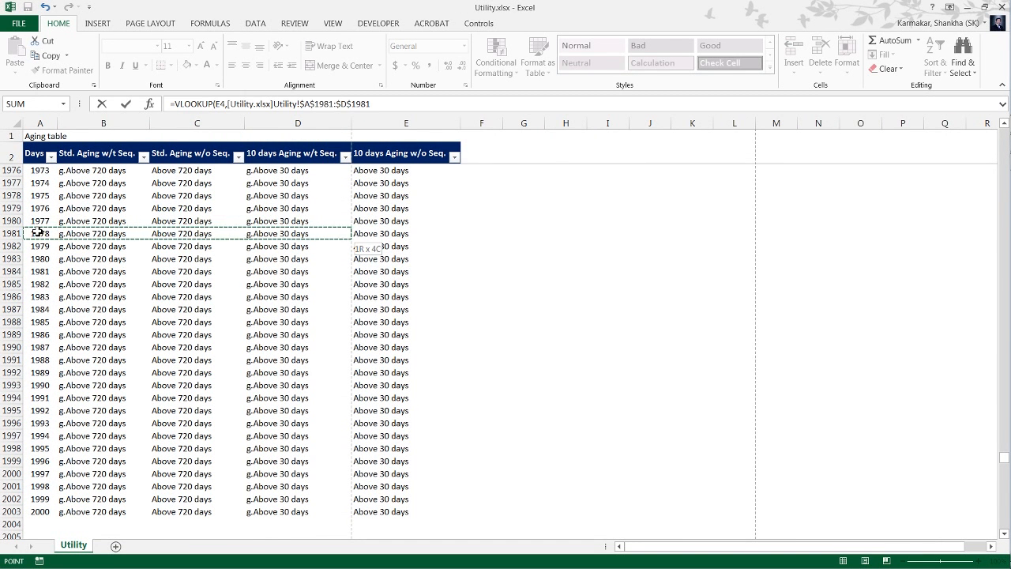
pyautogui.hotkey('ctrl', 'space')
pyautogui.write(',4,')
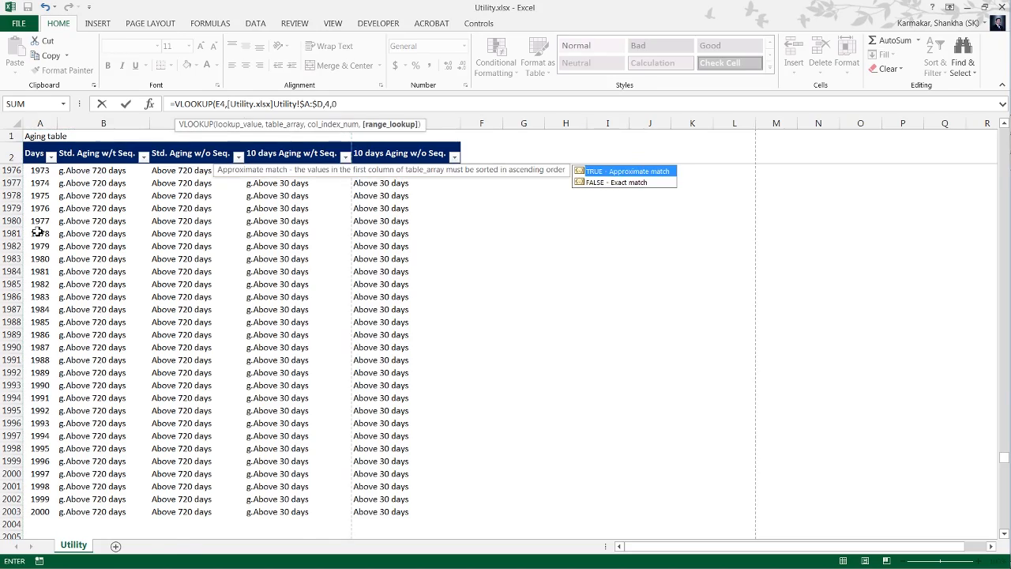
pyautogui.write('0')
pyautogui.press('Return')
pyautogui.press('Up')
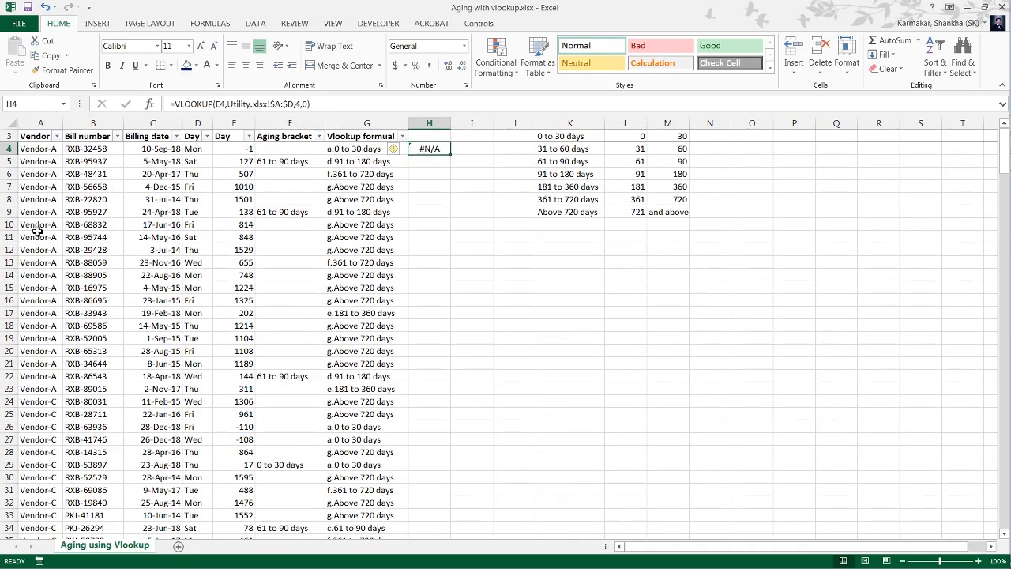
# Fill H4's VLOOKUP down column H to the last bill row, row 272, and return to H4.
pyautogui.press('Left')
pyautogui.hotkey('ctrl', 'Down')
pyautogui.press('Right')
pyautogui.hotkey('ctrl', 'shift', 'Up')
pyautogui.hotkey('ctrl', 'd')
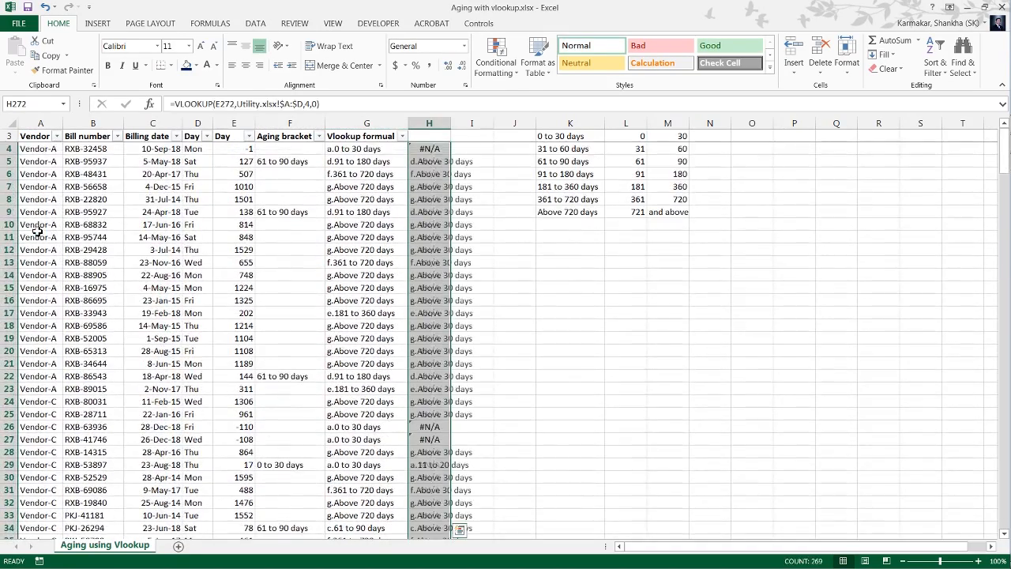
pyautogui.hotkey('ctrl', 'Up')
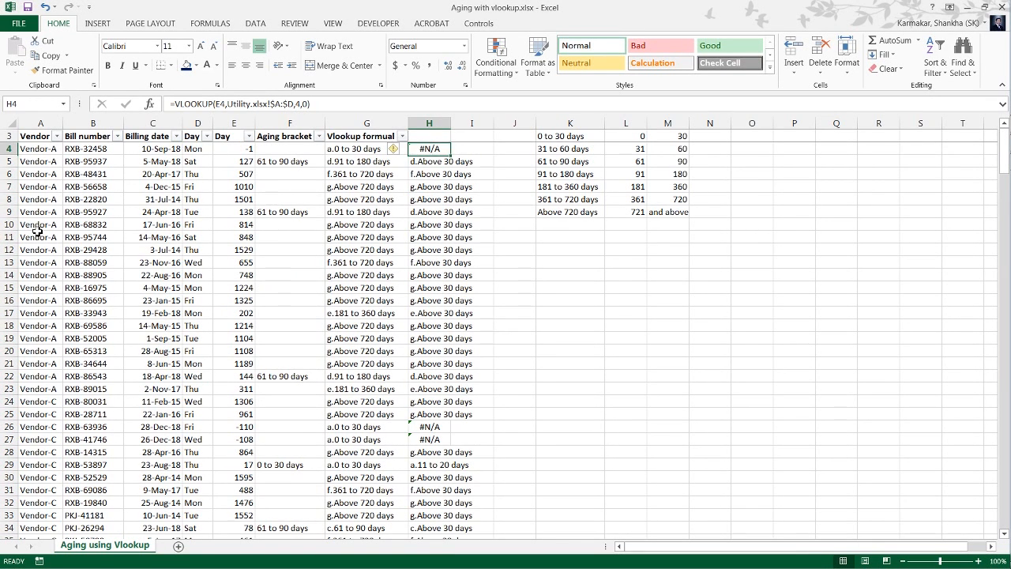
# Start wrapping H4's VLOOKUP in an IF function, with E4 referenced at the beginning of the logical test.
pyautogui.press('F2')
pyautogui.press('Left')
pyautogui.press('Left')
pyautogui.press('Left')
pyautogui.press('Left')
pyautogui.press('Left')
pyautogui.press('Left')
pyautogui.press('Left')
pyautogui.press('Left')
pyautogui.press('Left')
pyautogui.press('Left')
pyautogui.press('Left')
pyautogui.press('Left')
pyautogui.press('Left')
pyautogui.press('Left')
pyautogui.press('Left')
pyautogui.press('Left')
pyautogui.press('Left')
pyautogui.press('Left')
pyautogui.press('Left')
pyautogui.press('Left')
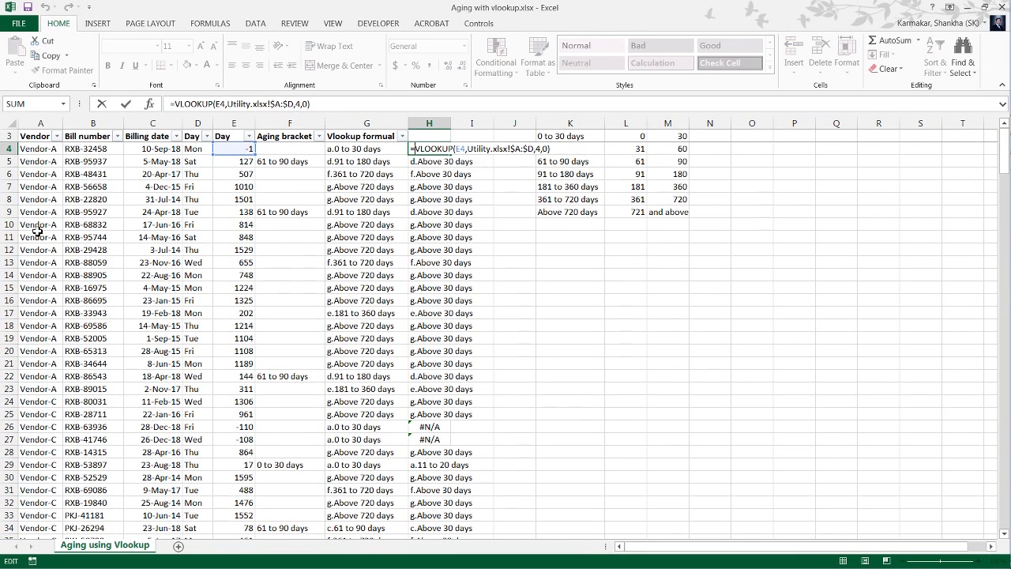
pyautogui.write('if')
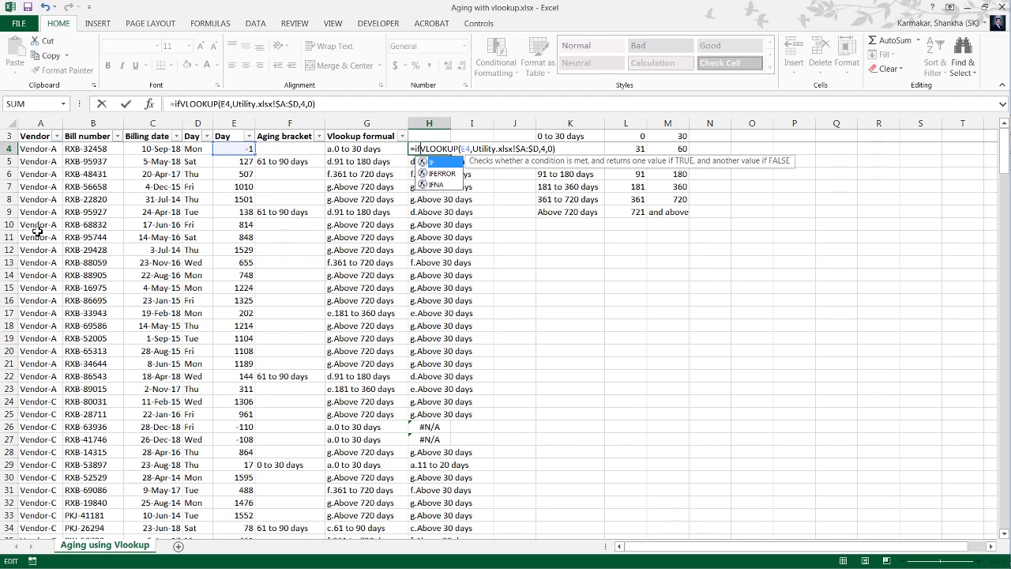
pyautogui.press('Tab')
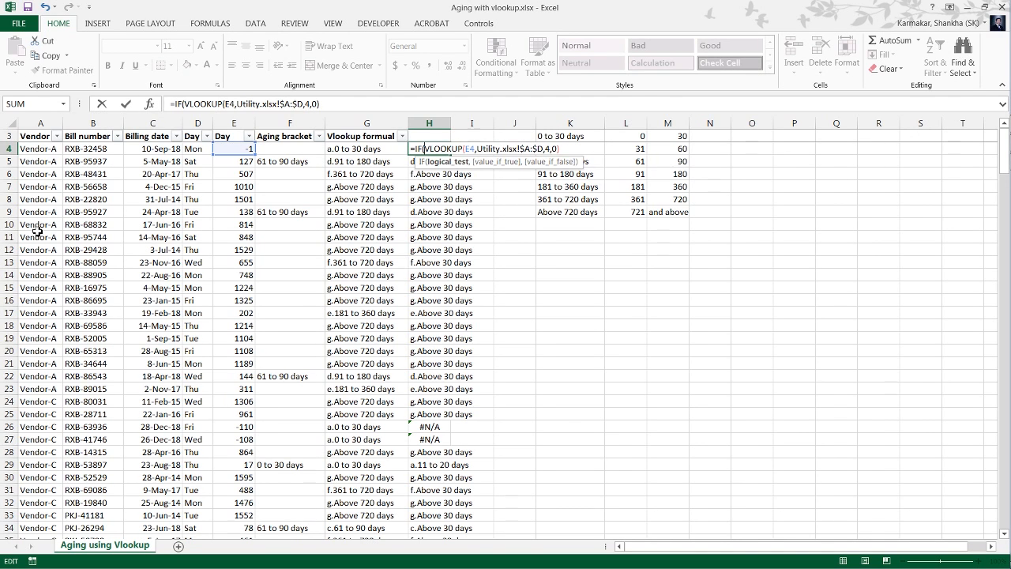
pyautogui.press('Left')
pyautogui.press('Left')
pyautogui.press('Left')
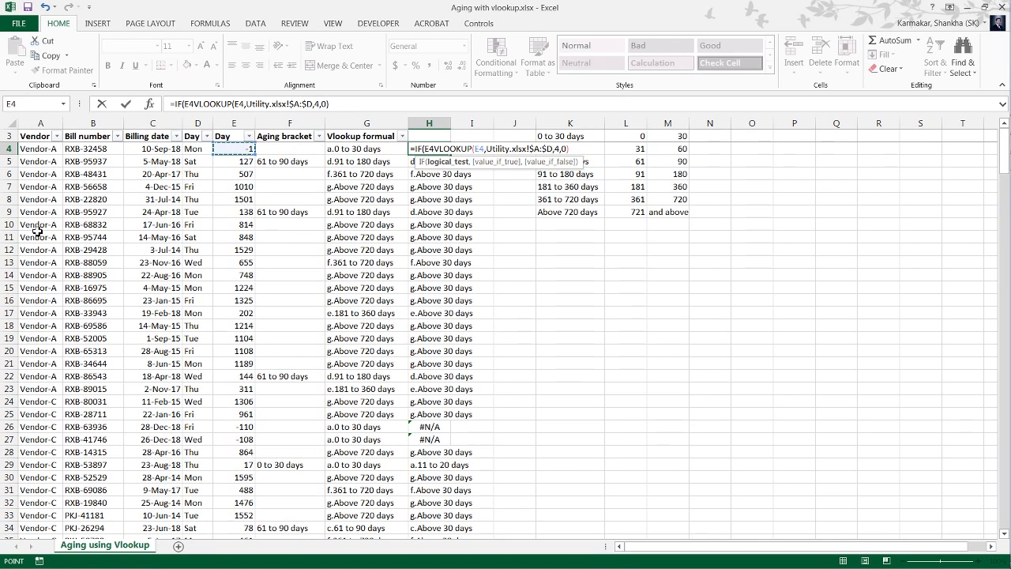
# Insert 0 and the text "Not Due" as arguments between E4 and the VLOOKUP in H4's IF formula.
pyautogui.write(',0,"N')
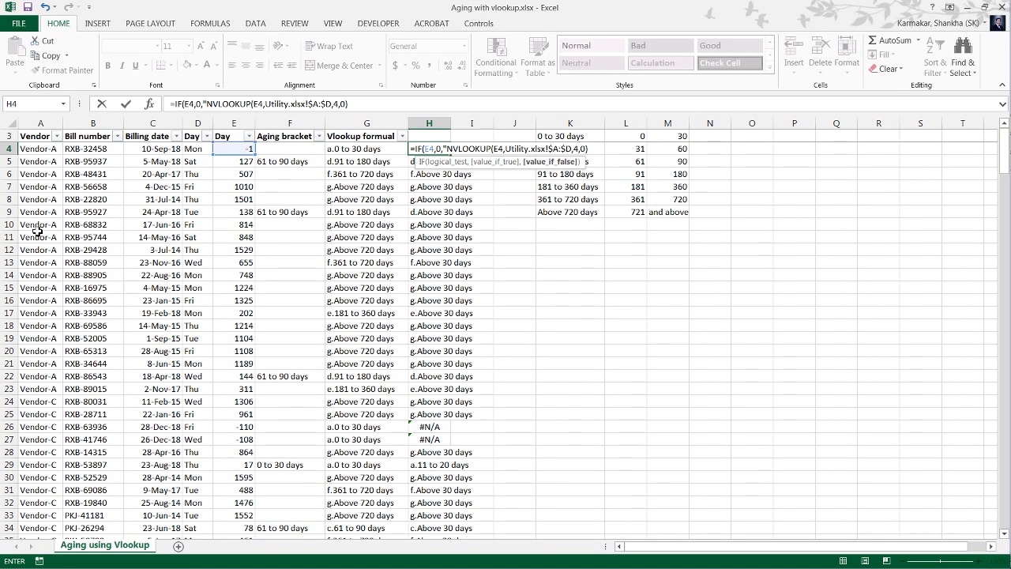
pyautogui.write('ot')
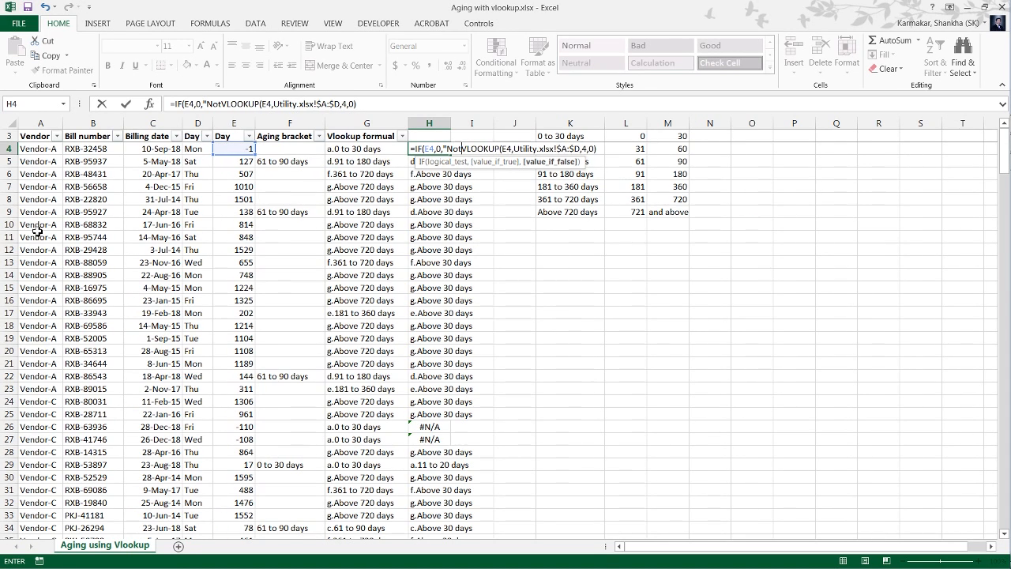
pyautogui.write(' Due')
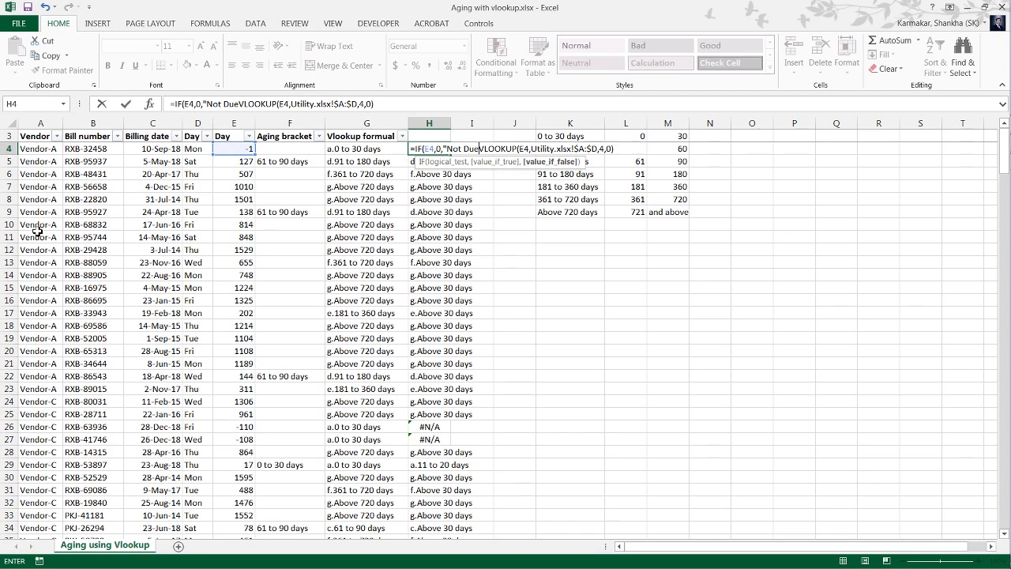
pyautogui.write('"')
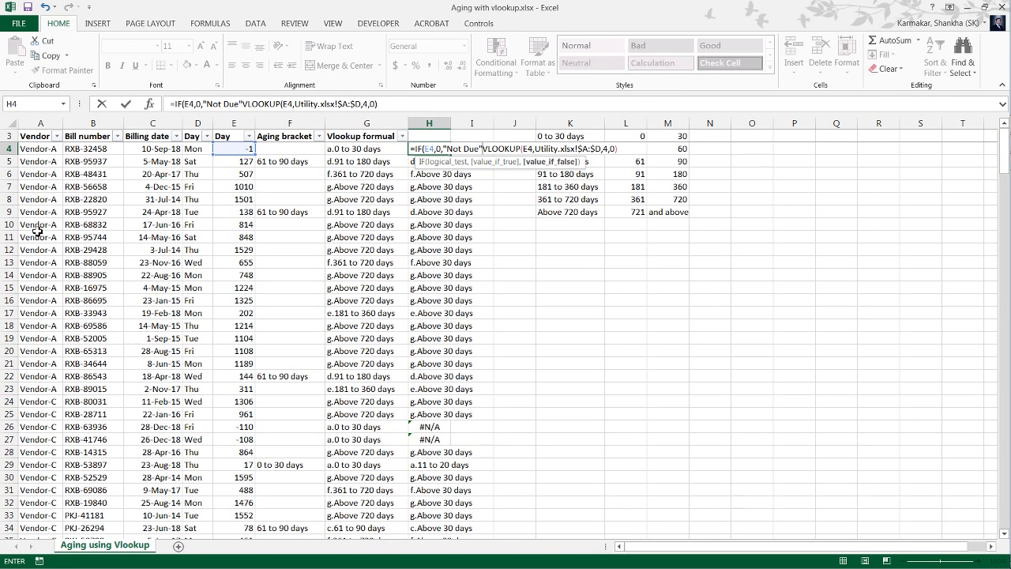
pyautogui.write(',')
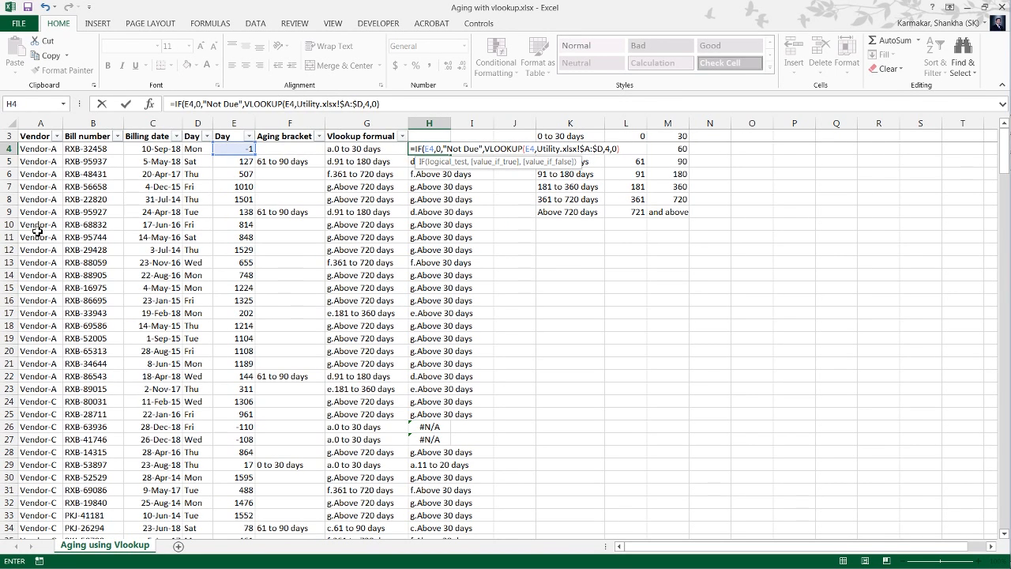
# Correct the logical test of H4's IF formula to E4<0.
pyautogui.press('Return')
pyautogui.press('Return')
pyautogui.press('Left')
pyautogui.press('Left')
pyautogui.press('Left')
pyautogui.press('Left')
pyautogui.press('Left')
pyautogui.press('Left')
pyautogui.press('Left')
pyautogui.press('Left')
pyautogui.press('Left')
pyautogui.press('Left')
pyautogui.press('Left')
pyautogui.press('Left')
pyautogui.press('Left')
pyautogui.press('Left')
pyautogui.press('Left')
pyautogui.press('Left')
pyautogui.press('Left')
pyautogui.press('Left')
pyautogui.press('Left')
pyautogui.press('Left')
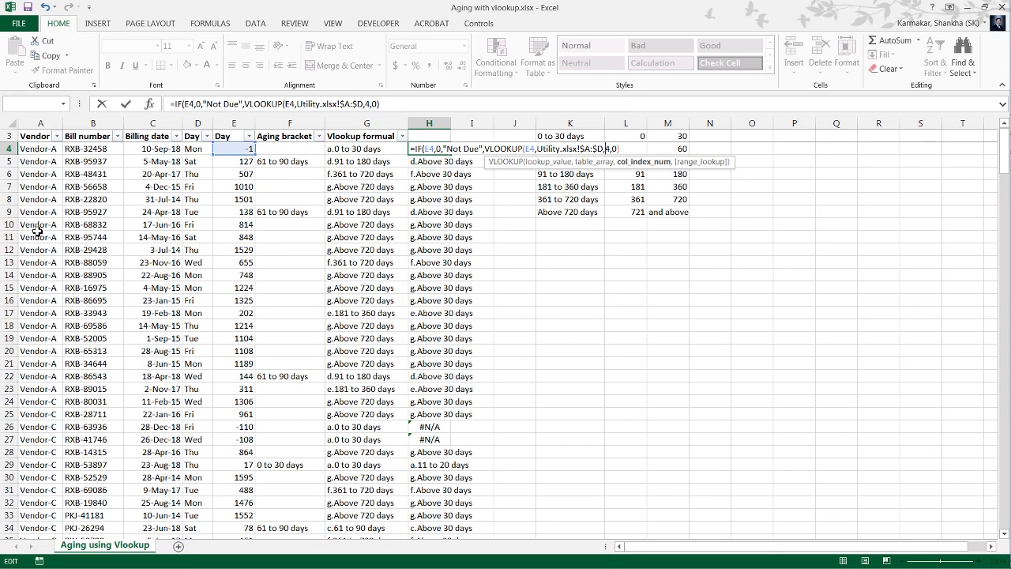
pyautogui.press('Left')
pyautogui.press('Left')
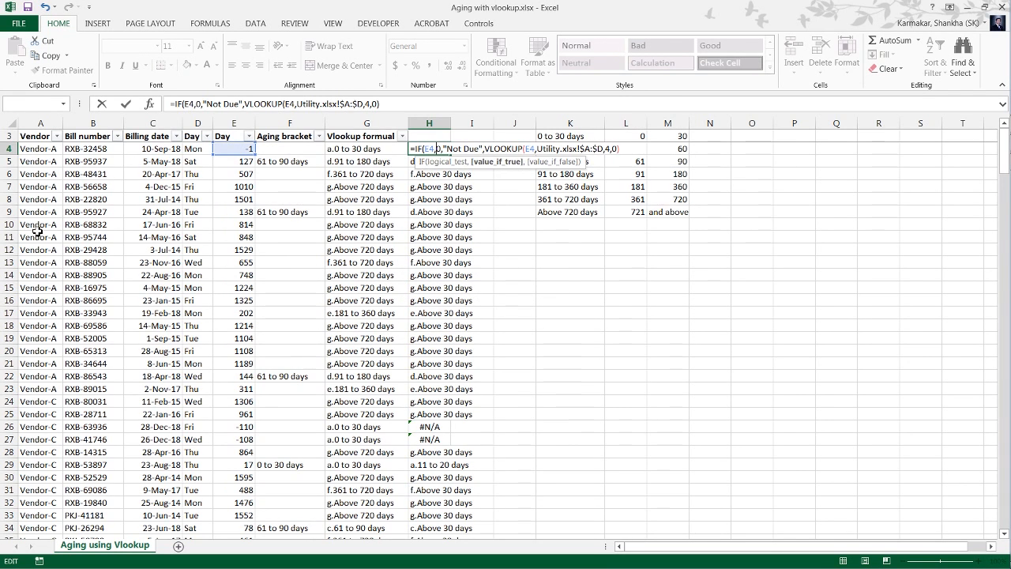
pyautogui.press('BackSpace')
pyautogui.write('<')
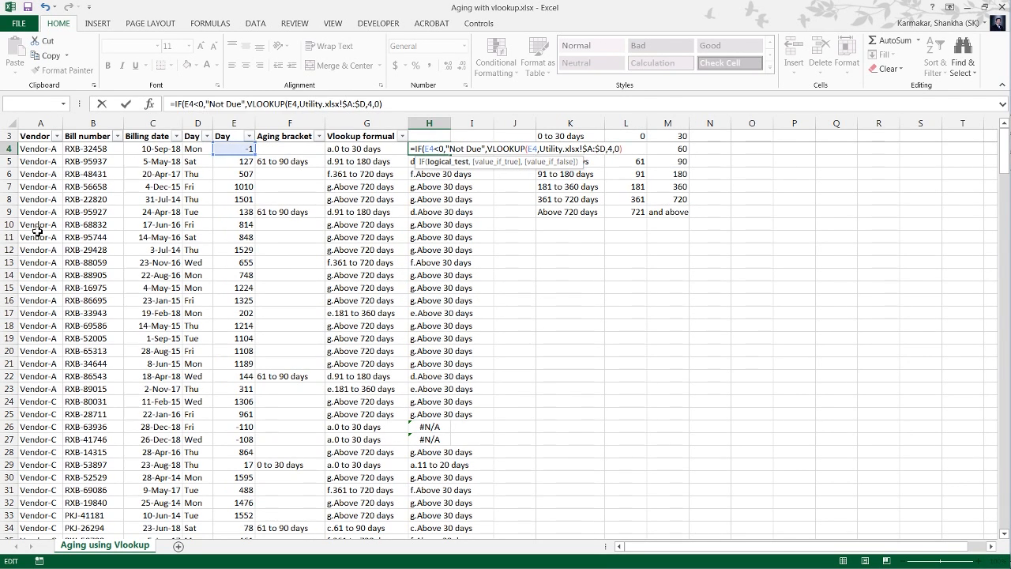
# Accept H4's formula with its closing parenthesis and fill it down column H to the last bill row.
pyautogui.press('Return')
pyautogui.press('Return')
pyautogui.hotkey('ctrl', 'shift', 'Down')
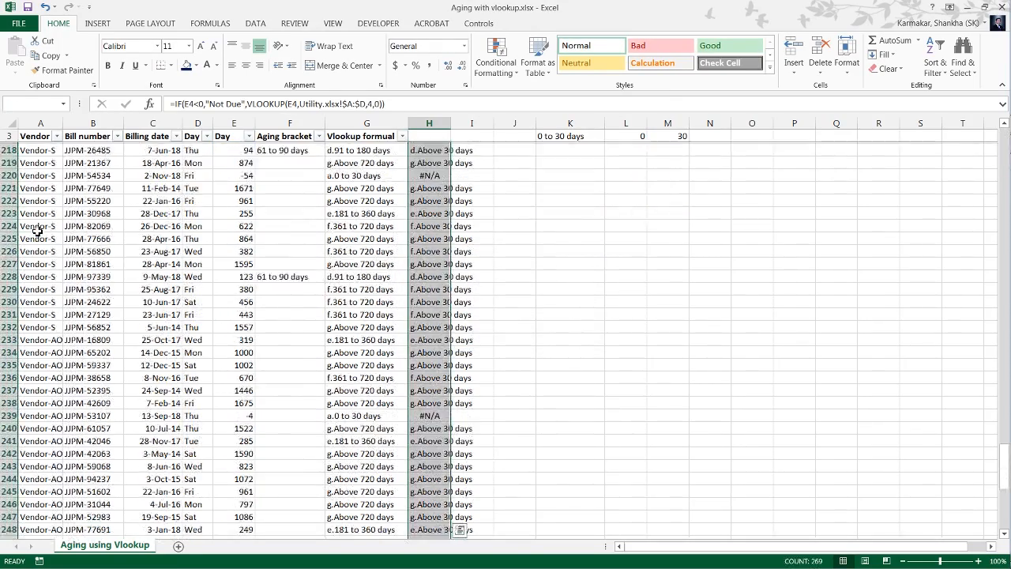
pyautogui.hotkey('ctrl', 'd')
pyautogui.press('Up')
pyautogui.press('Down')
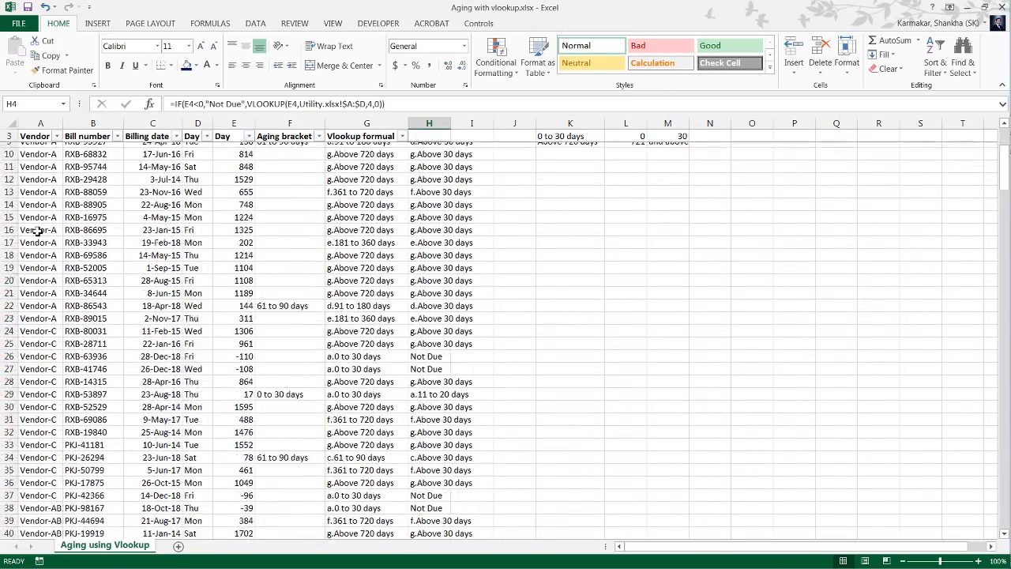
# Check the refilled column H at the last bill rows and return to the Vlookup formual column at G4.
pyautogui.hotkey('ctrl', 'Down')
pyautogui.press('Up')
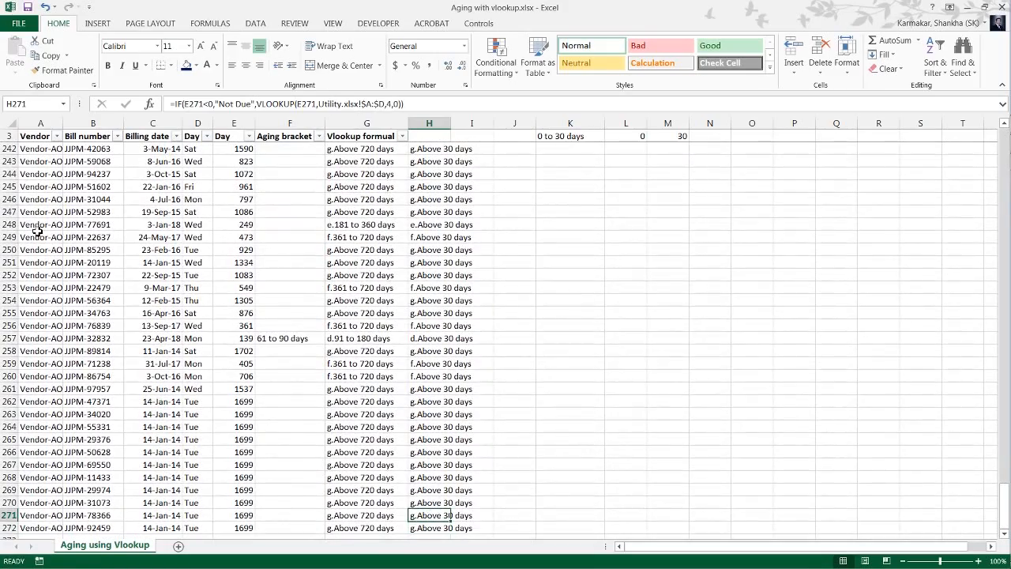
pyautogui.press('Up')
pyautogui.press('Up')
pyautogui.press('Up')
pyautogui.press('Up')
pyautogui.press('Up')
pyautogui.press('Up')
pyautogui.press('Up')
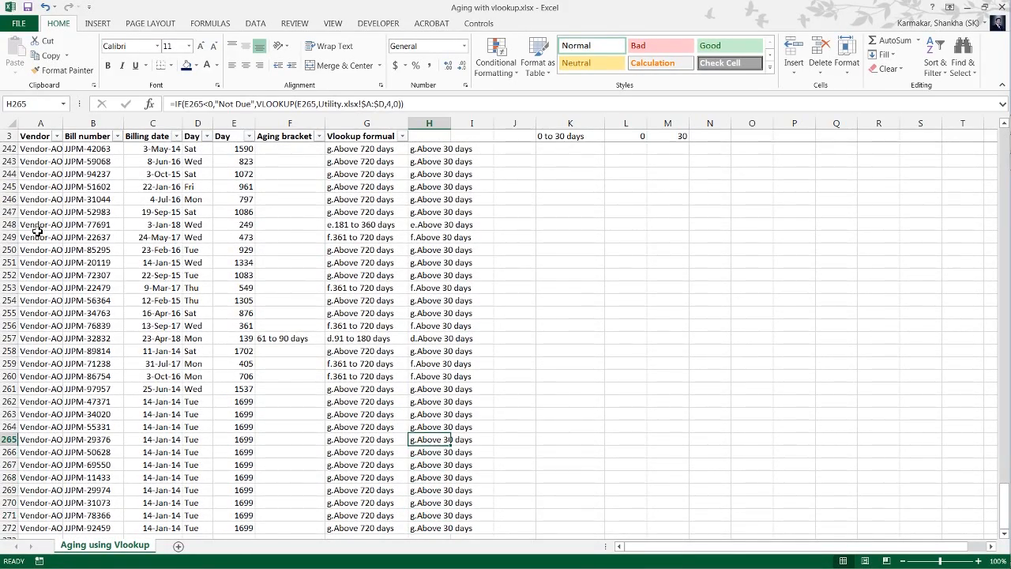
pyautogui.hotkey('ctrl', 'Up')
pyautogui.press('Left')
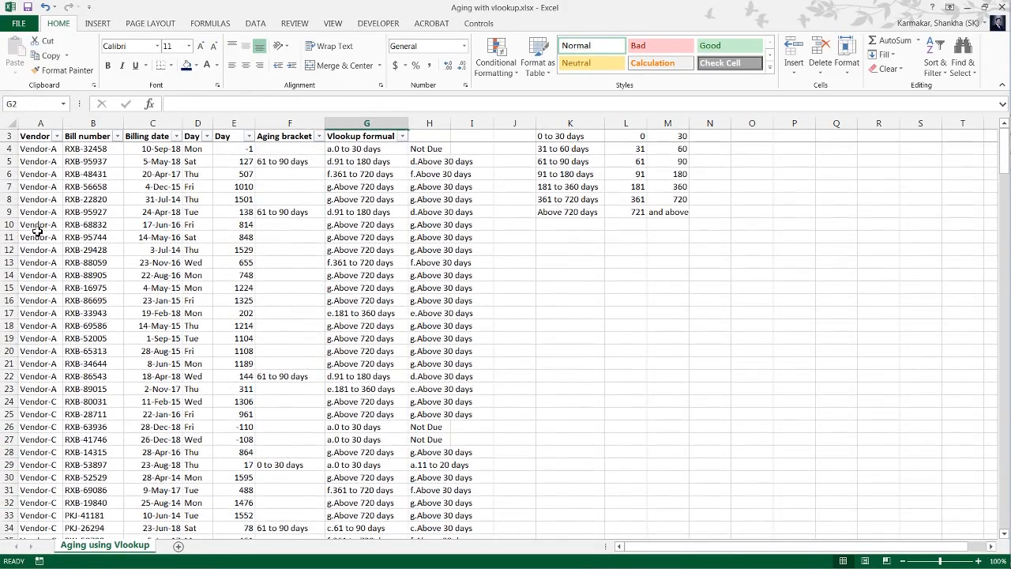
pyautogui.press('Up')
pyautogui.press('Down')
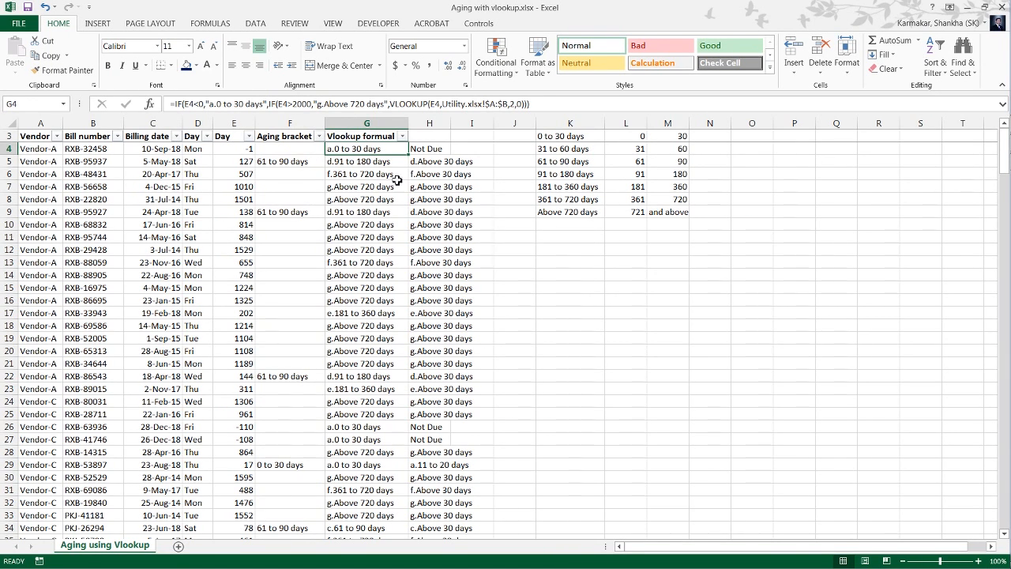
# Switch to Utility.xlsx and examine the sequenced and unsequenced aging columns at the start of the aging table.
pyautogui.hotkey('alt', 'Tab')
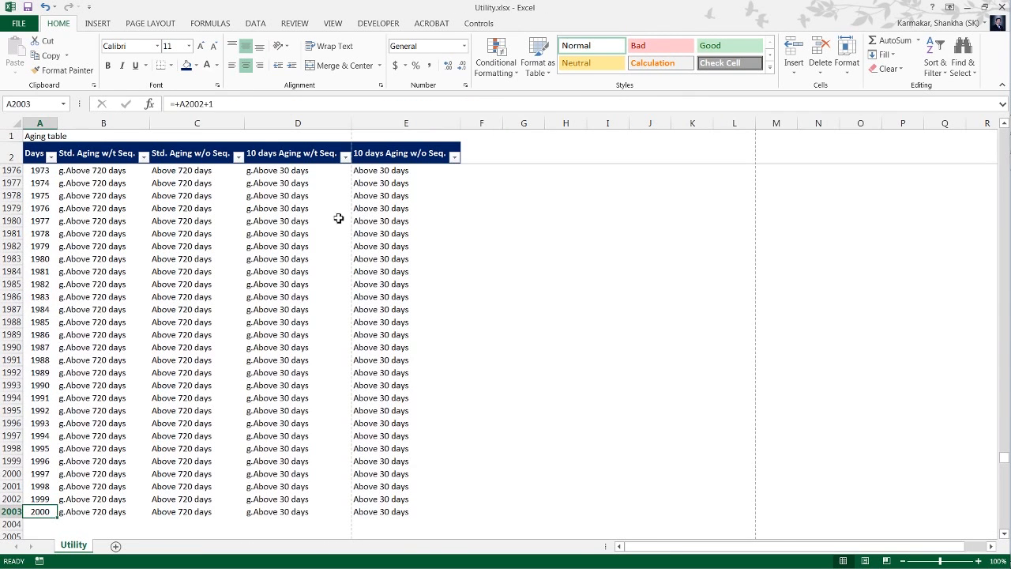
pyautogui.hotkey('ctrl', 'Up')
pyautogui.press('Down')
pyautogui.press('Down')
pyautogui.press('Down')
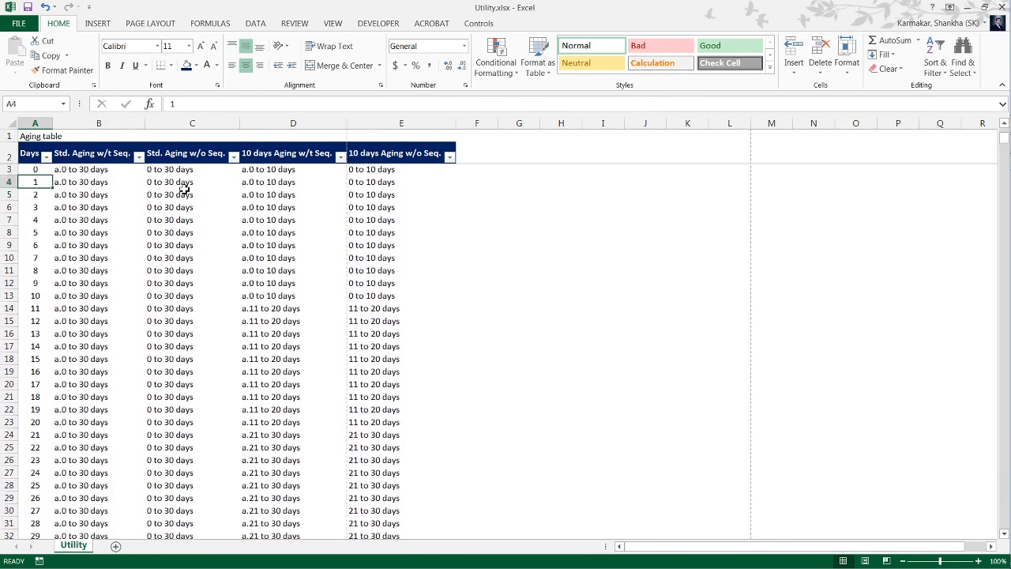
pyautogui.press('Right')
pyautogui.press('Right')
pyautogui.press('Up')
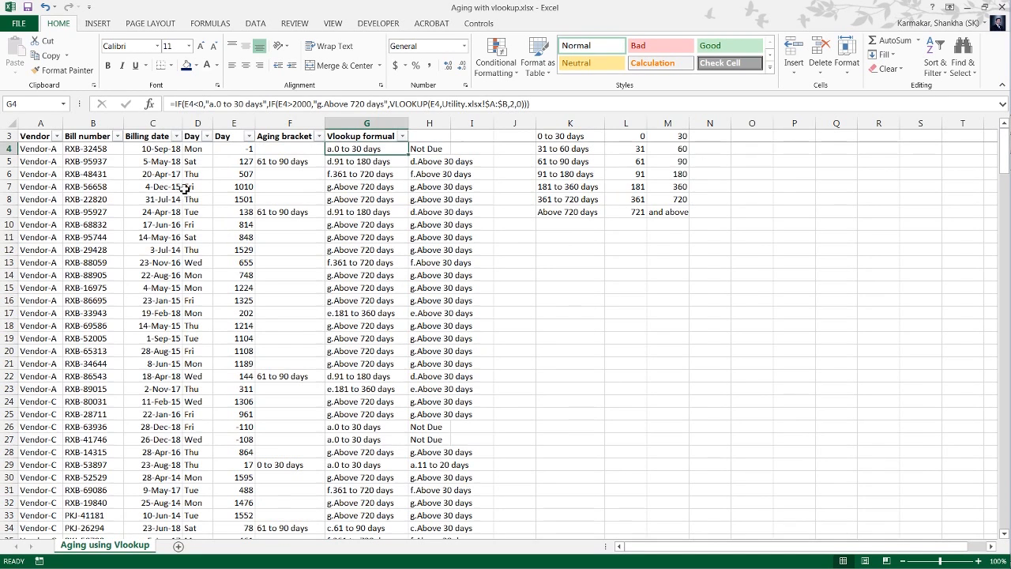
# Review the list of aging brackets and their day limits in columns K to M of the bill sheet.
pyautogui.click(563, 150)
pyautogui.press('Up')
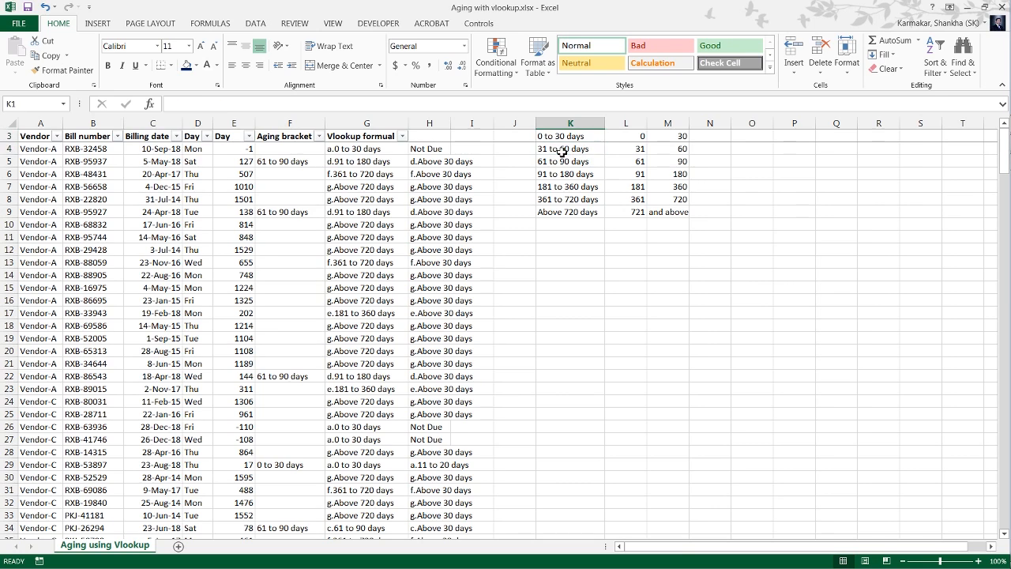
pyautogui.press('Down')
pyautogui.press('Down')
pyautogui.press('Down')
pyautogui.press('Down')
pyautogui.press('Down')
pyautogui.press('Down')
pyautogui.press('Down')
pyautogui.press('Down')
pyautogui.press('Down')
pyautogui.press('Down')
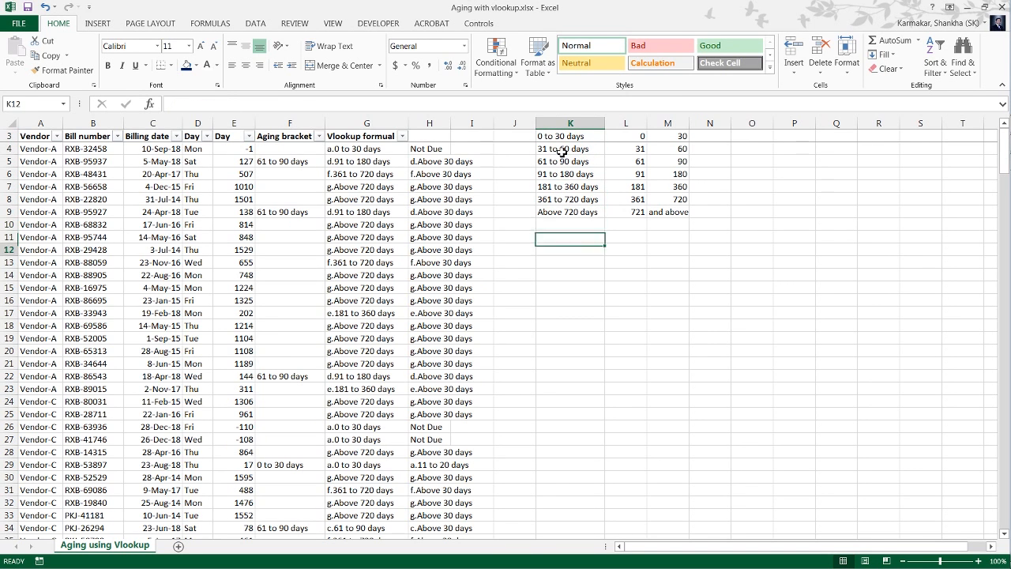
pyautogui.press('Up')
pyautogui.press('Up')
pyautogui.press('Up')
pyautogui.press('Up')
pyautogui.press('Up')
pyautogui.press('Up')
# Create a PivotTable on a new worksheet from the bill table A3:G272, covering Vendor through Vlookup formual.
pyautogui.press('Left')
pyautogui.press('Left')
pyautogui.press('Left')
pyautogui.press('Left')
pyautogui.press('Left')
pyautogui.press('Left')
pyautogui.press('Left')
pyautogui.press('Left')
pyautogui.press('Left')
pyautogui.press('Left')
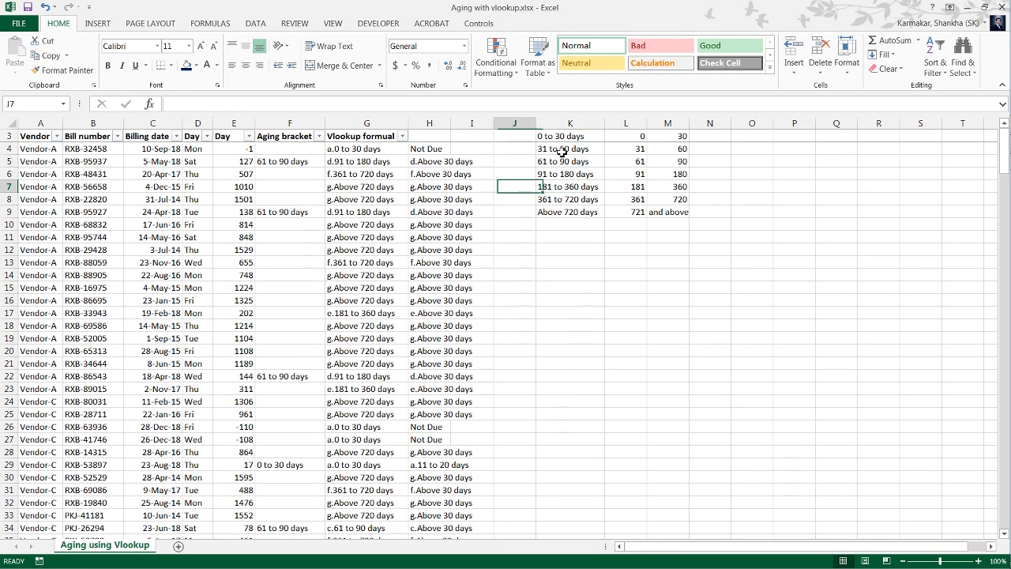
pyautogui.press('Up')
pyautogui.press('Up')
pyautogui.press('Up')
pyautogui.press('Up')
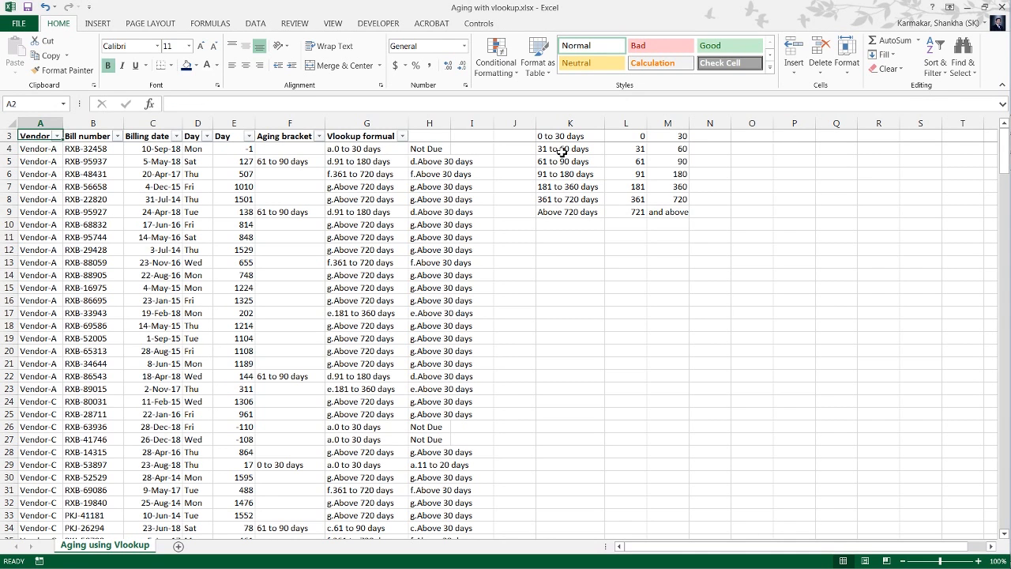
pyautogui.hotkey('shift', 'Right')
pyautogui.hotkey('shift', 'Right')
pyautogui.hotkey('shift', 'Right')
pyautogui.hotkey('shift', 'Right')
pyautogui.hotkey('shift', 'Right')
pyautogui.hotkey('shift', 'Right')
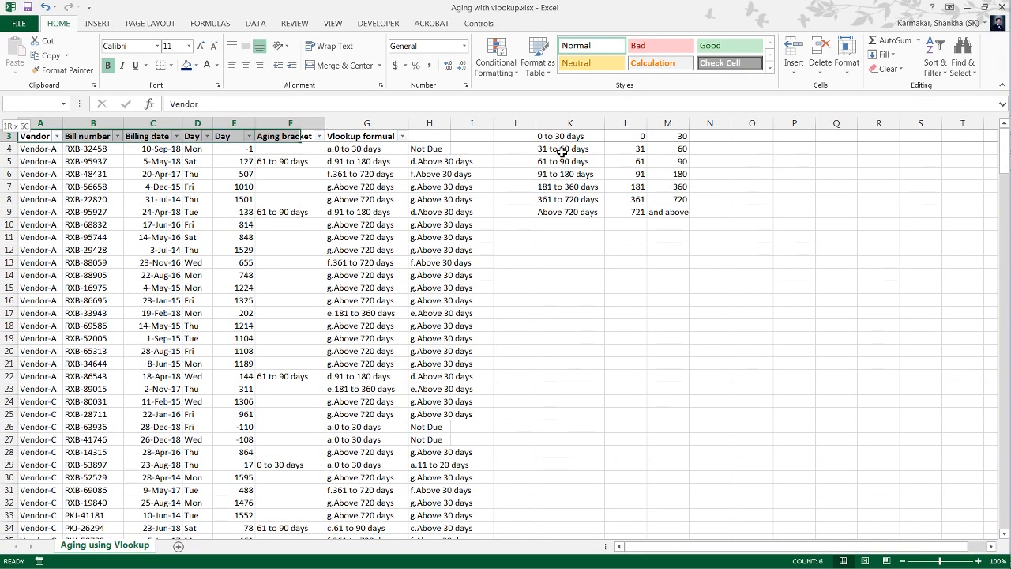
pyautogui.hotkey('ctrl', 'shift', 'Down')
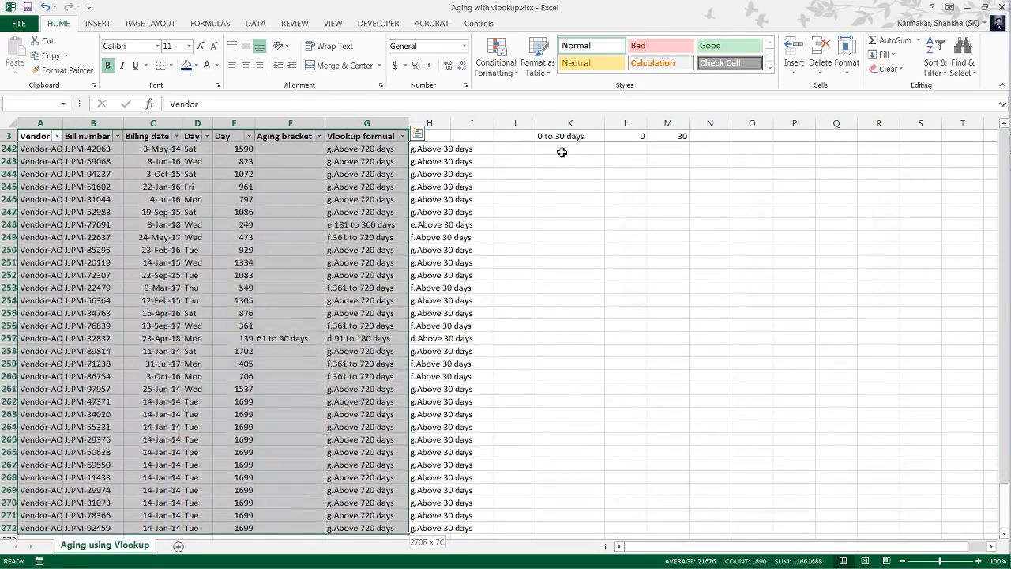
pyautogui.press('alt')
pyautogui.press('n')
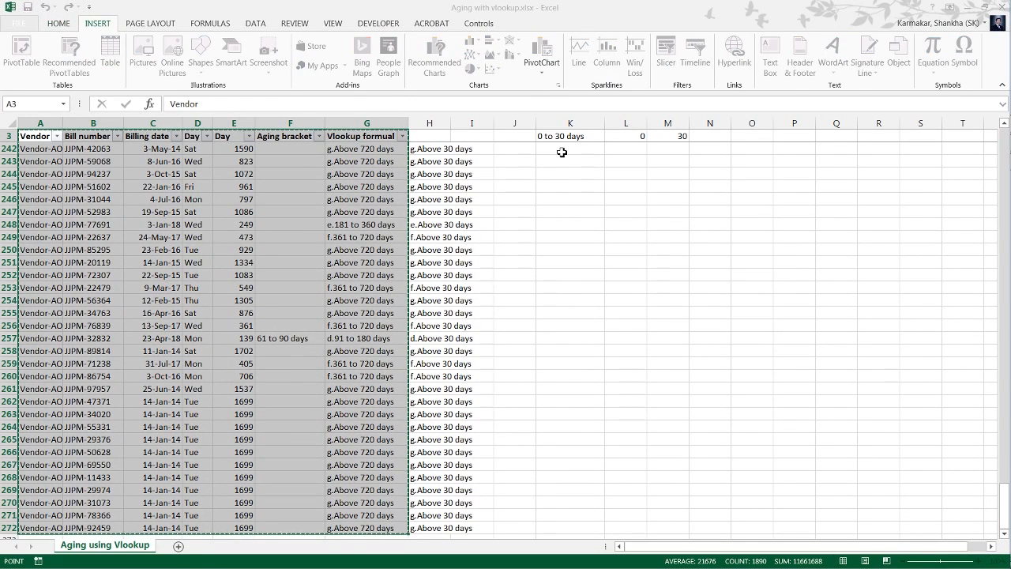
pyautogui.press('v')
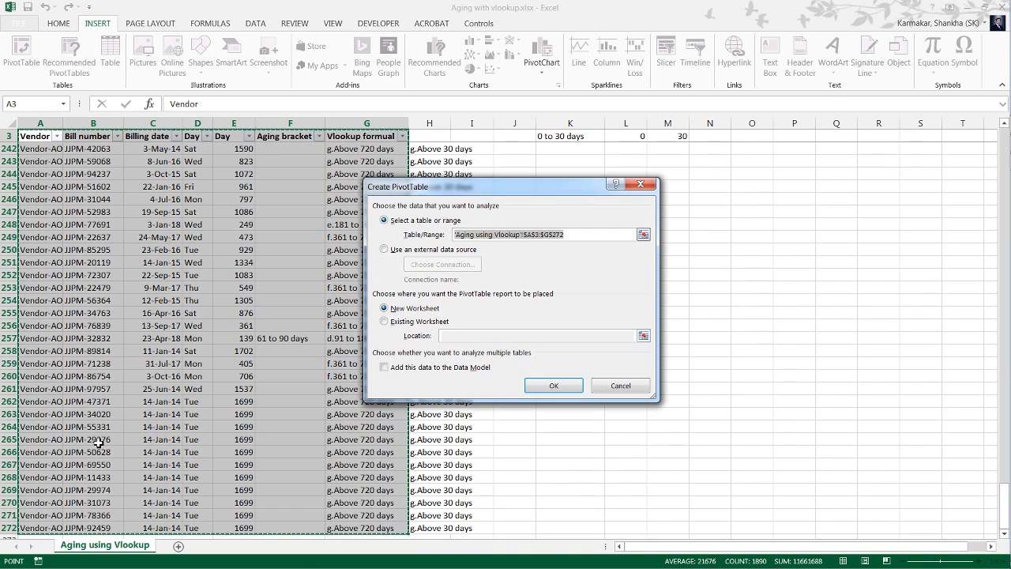
pyautogui.click(556, 385)
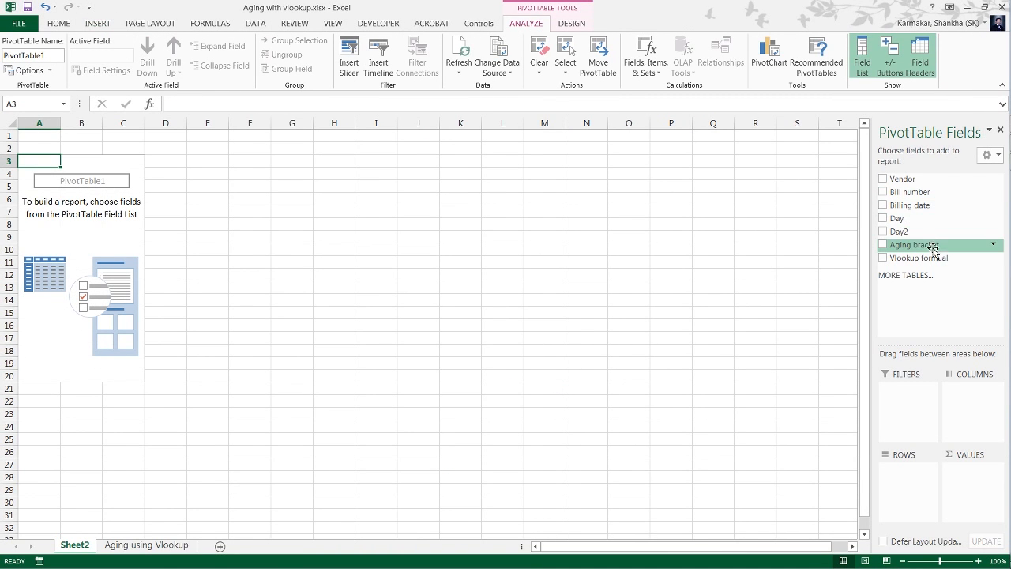
# Use the Vlookup formual field as the PivotTable's row labels.
pyautogui.moveTo(934, 253); pyautogui.dragTo(743, 374)
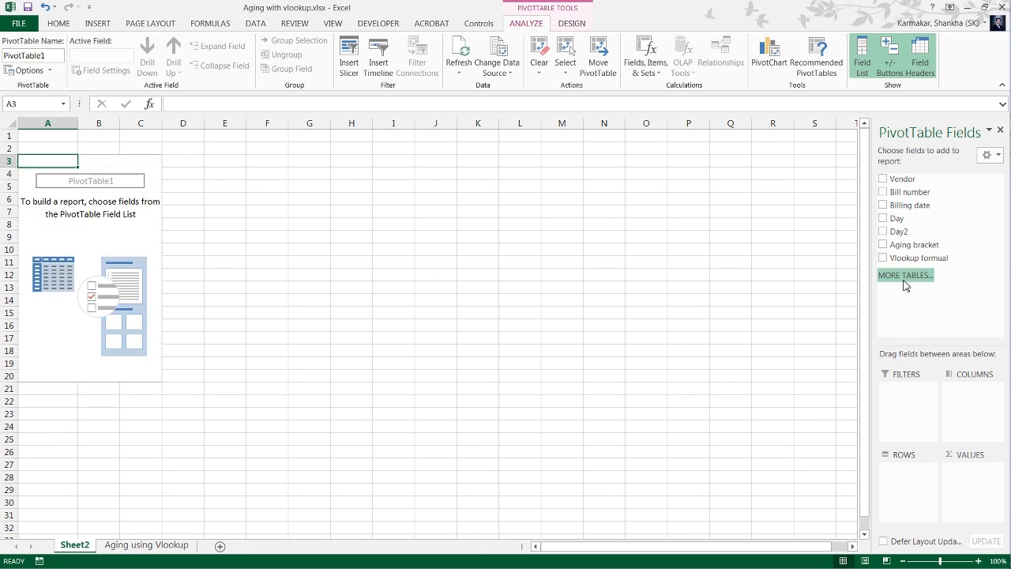
pyautogui.moveTo(922, 262); pyautogui.dragTo(907, 477)
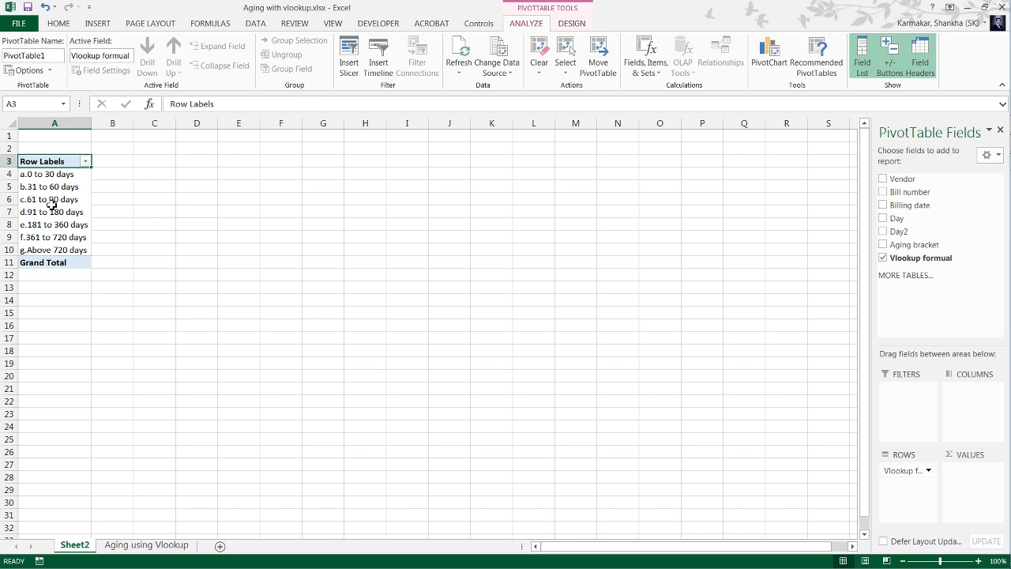
# Return to the Aging using Vlookup sheet and inspect the bracket formula in G4.
pyautogui.click(146, 545)
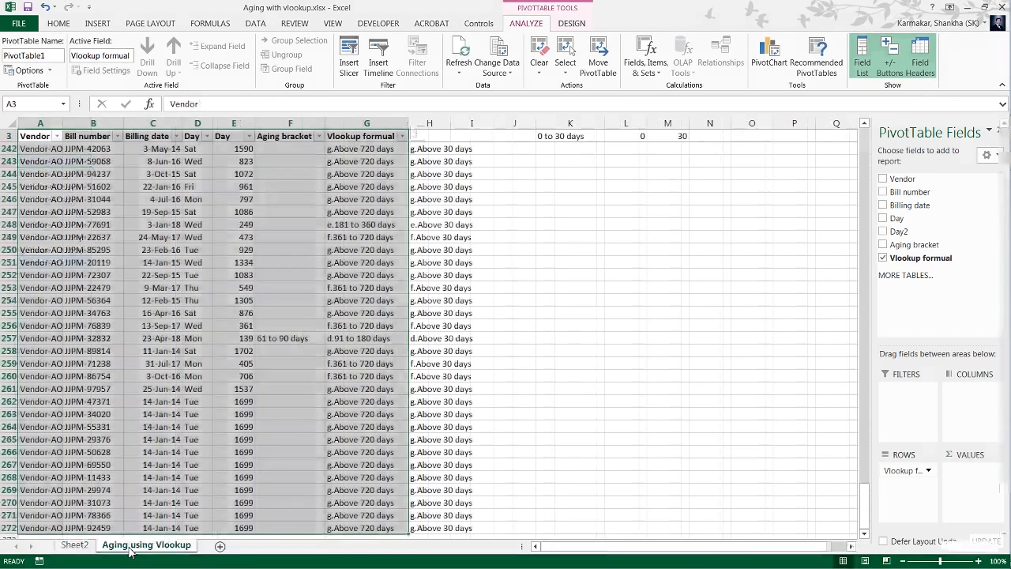
pyautogui.click(387, 150)
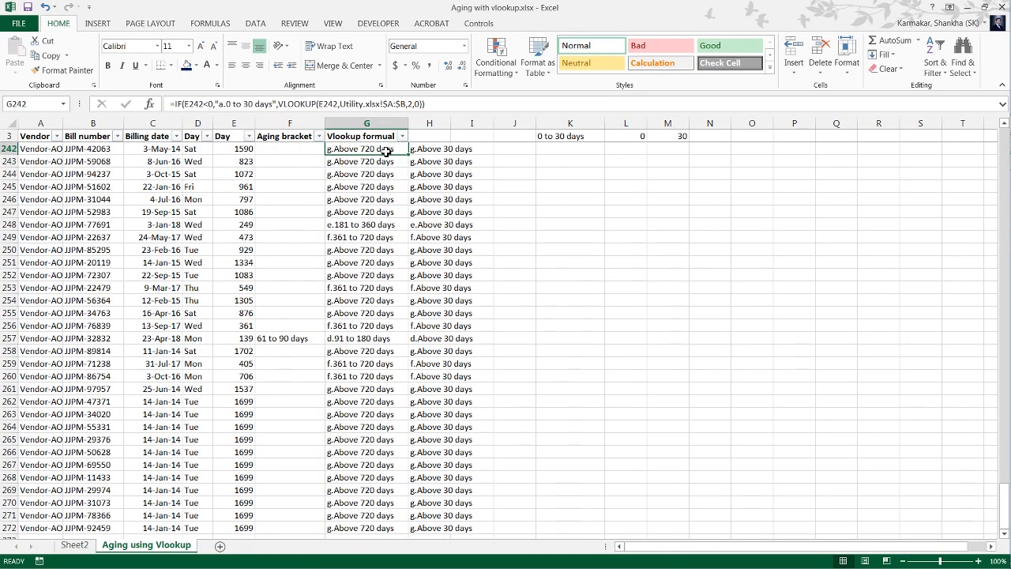
pyautogui.hotkey('ctrl', 'Up')
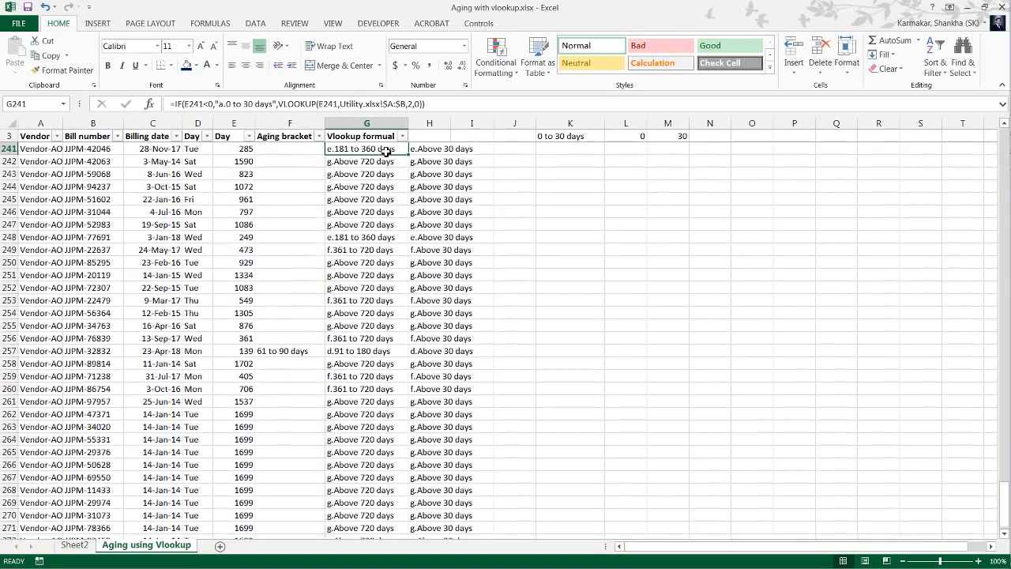
pyautogui.press('Down')
pyautogui.press('Down')
pyautogui.press('Up')
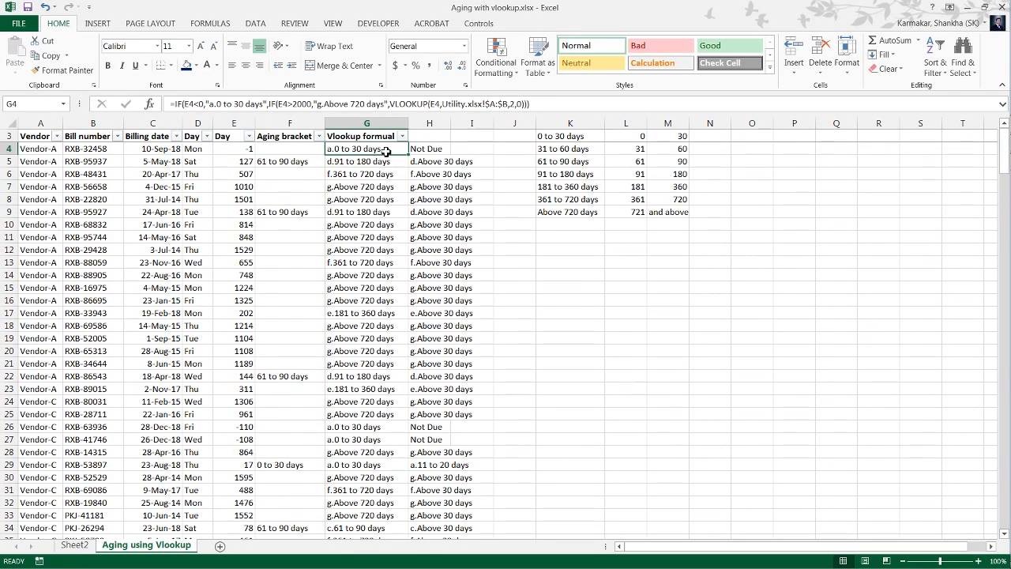
pyautogui.press('F2')
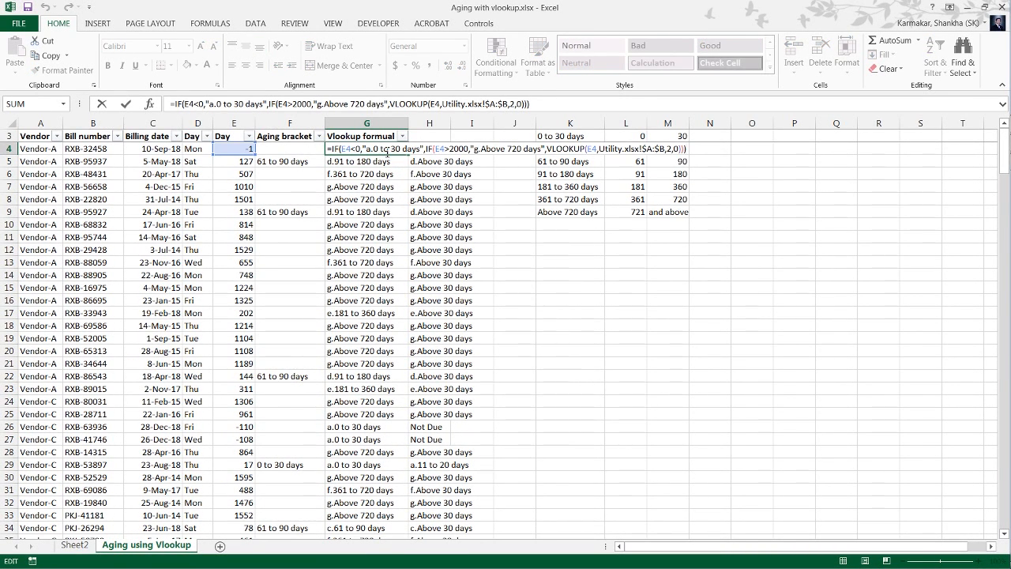
pyautogui.press('Escape')
# Compare the standard aging columns in Utility.xlsx with the lookup range and column index in the G4 formula.
pyautogui.hotkey('alt', 'Tab')
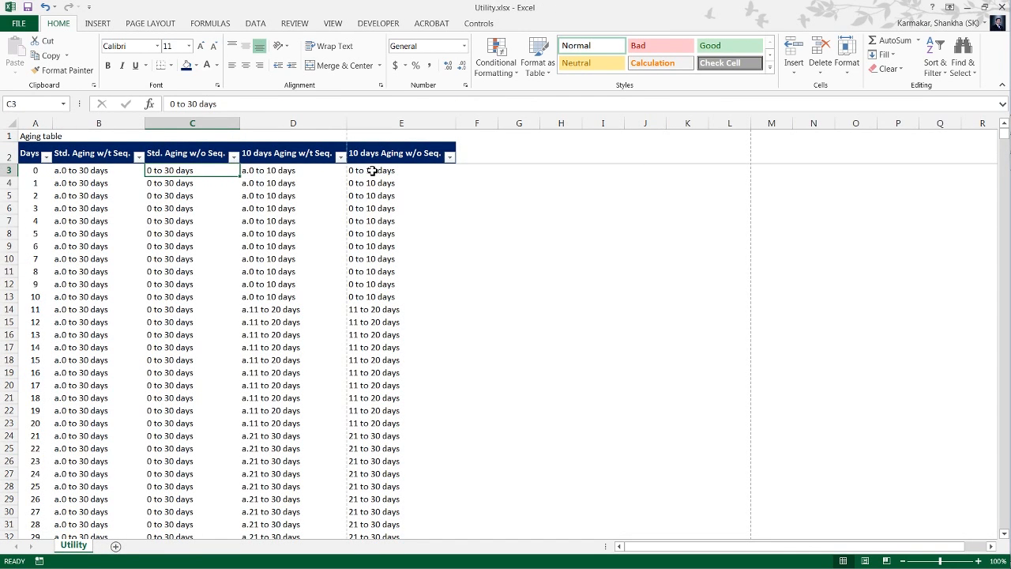
pyautogui.press('Left')
pyautogui.press('Right')
pyautogui.hotkey('alt', 'Tab')
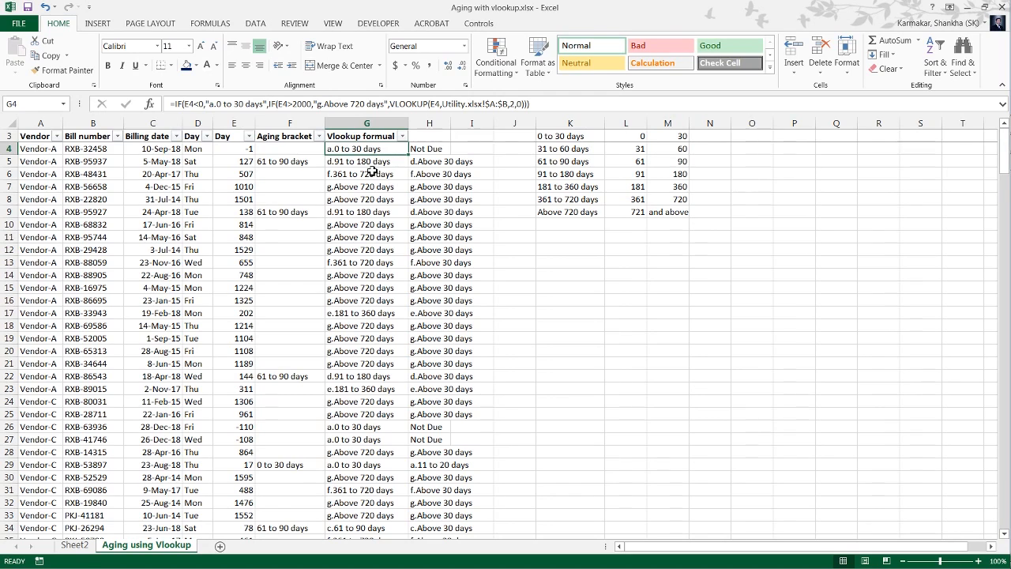
pyautogui.press('F2')
pyautogui.press('Left')
pyautogui.press('Left')
pyautogui.press('Left')
pyautogui.press('Left')
pyautogui.press('Left')
pyautogui.press('Left')
pyautogui.press('Left')
pyautogui.press('Left')
pyautogui.press('Left')
pyautogui.press('Left')
pyautogui.press('Left')
pyautogui.press('Left')
pyautogui.press('Left')
pyautogui.press('Left')
pyautogui.press('Left')
pyautogui.press('Left')
pyautogui.press('Left')
pyautogui.press('Left')
pyautogui.press('Left')
pyautogui.press('Left')
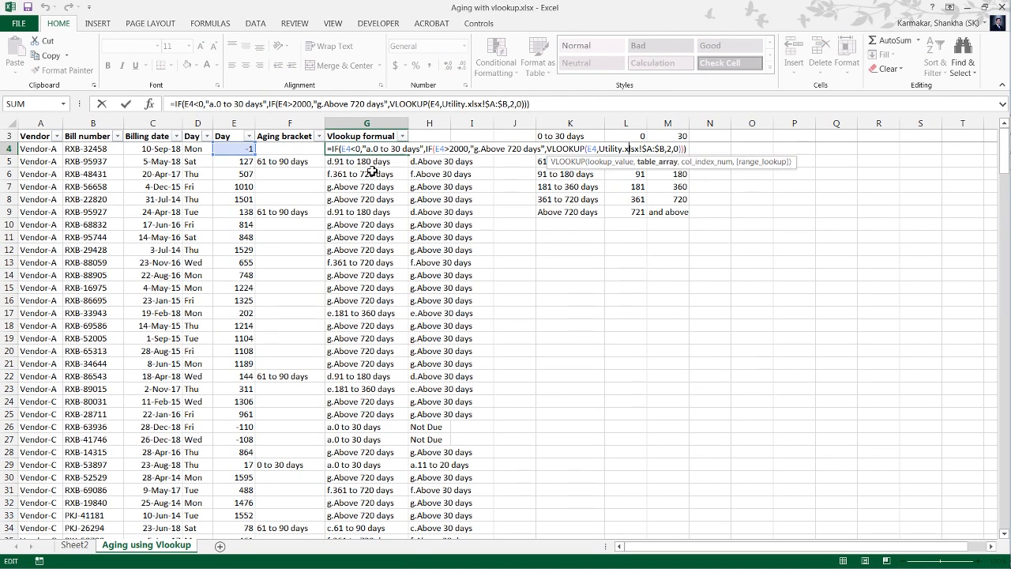
pyautogui.press('Right')
pyautogui.press('Right')
pyautogui.press('Right')
pyautogui.press('Right')
pyautogui.press('Right')
pyautogui.press('Right')
pyautogui.press('Right')
pyautogui.press('Right')
pyautogui.press('Right')
pyautogui.press('Right')
pyautogui.press('Right')
pyautogui.press('Right')
pyautogui.press('Right')
pyautogui.press('Right')
pyautogui.press('Right')
pyautogui.press('Right')
pyautogui.press('Right')
pyautogui.press('Right')
pyautogui.press('Right')
pyautogui.press('Right')
pyautogui.press('Escape')
# Examine columns A to C in Utility.xlsx, from Days through Std. Aging w/o Seq.
pyautogui.hotkey('ctrl', 'Tab')
pyautogui.press('Left')
pyautogui.press('Left')
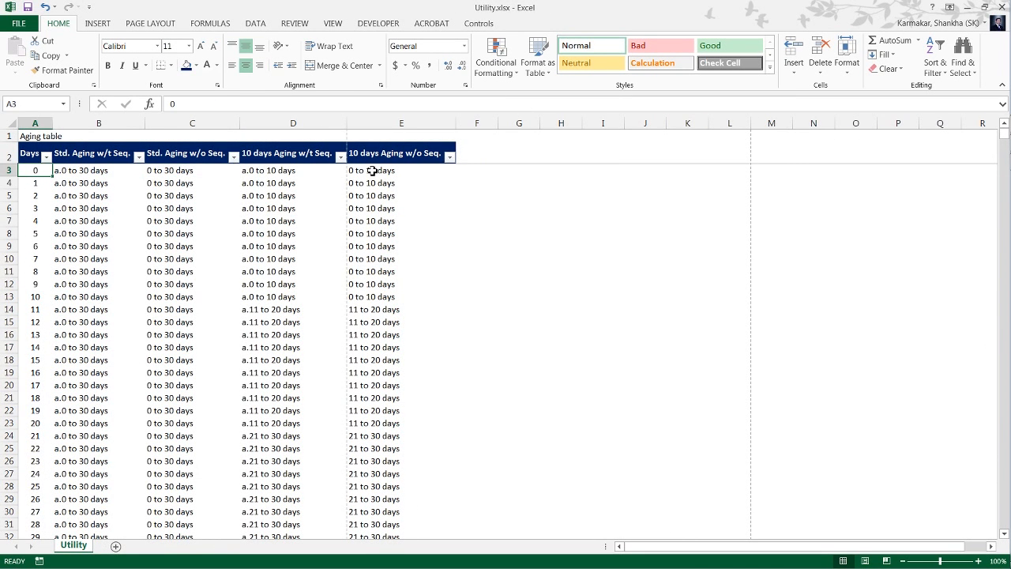
pyautogui.hotkey('ctrl', 'space')
pyautogui.press('Right')
pyautogui.hotkey('ctrl', 'space')
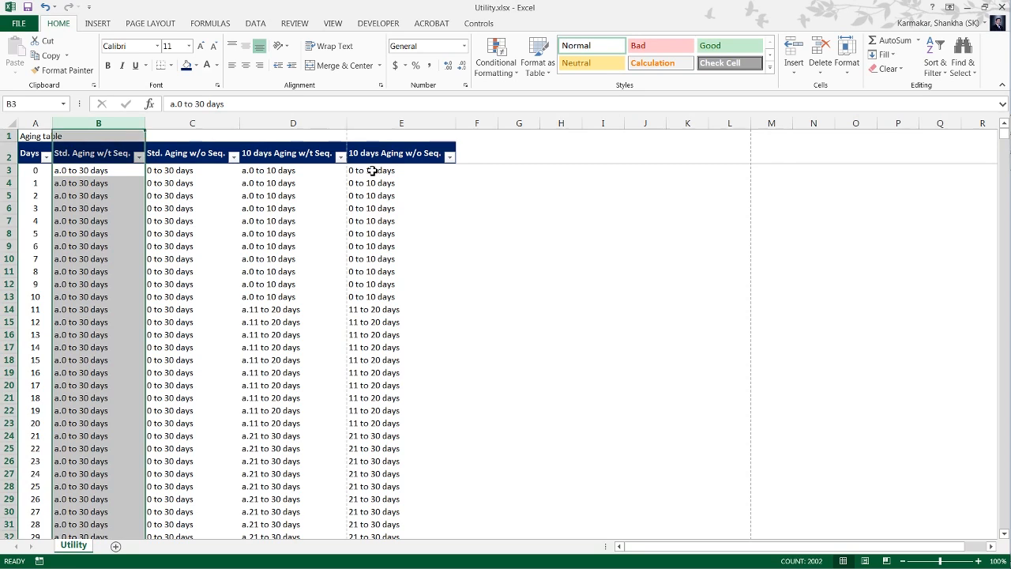
pyautogui.hotkey('shift', 'Left')
pyautogui.press('Left')
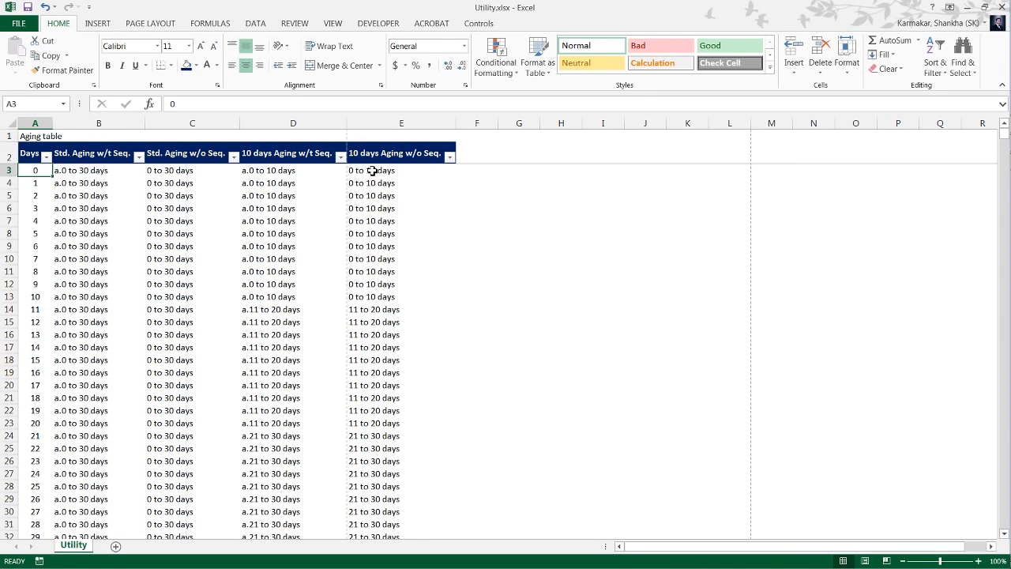
pyautogui.hotkey('shift', 'Right')
pyautogui.hotkey('shift', 'Right')
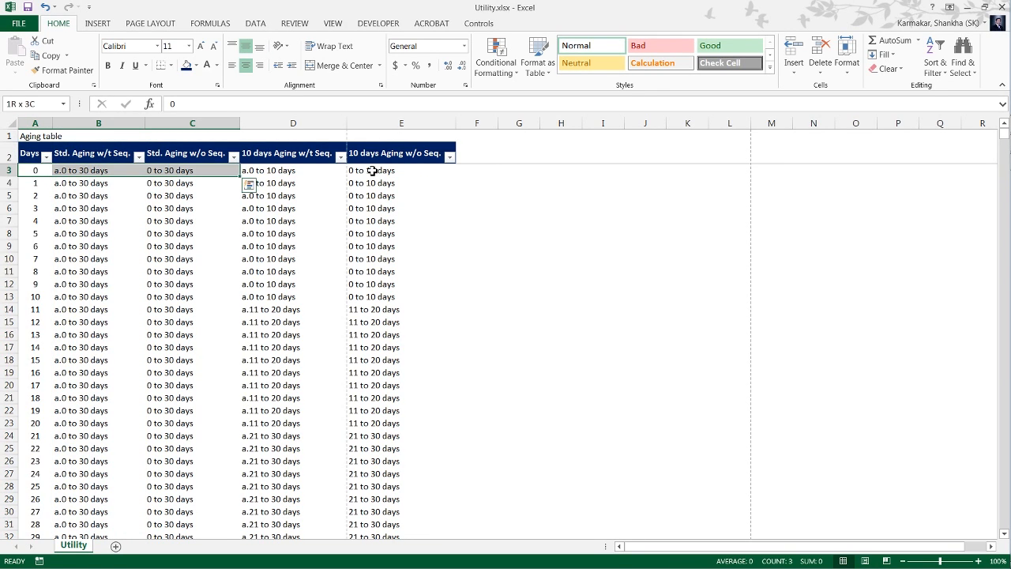
pyautogui.press('Right')
pyautogui.press('Right')
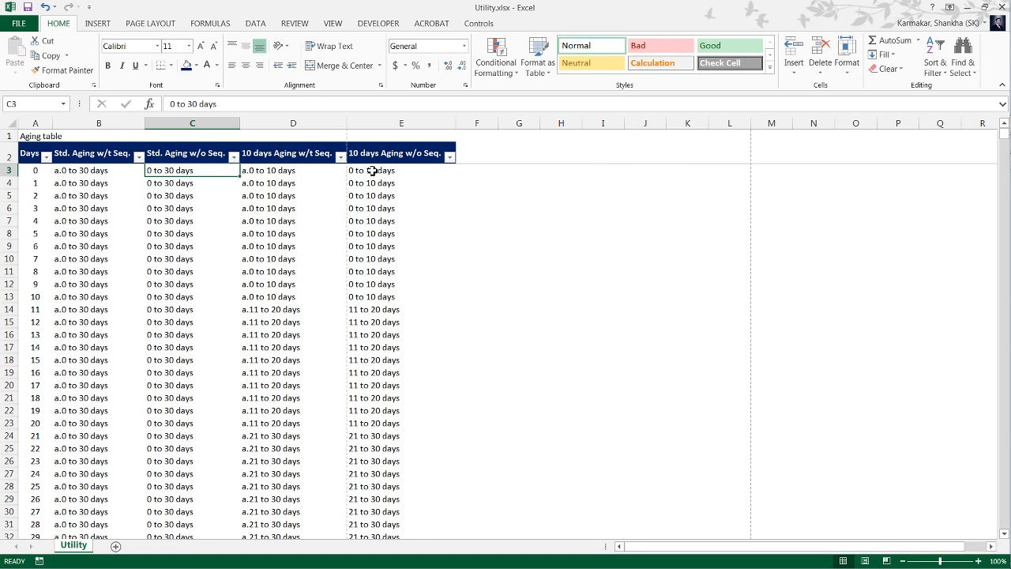
pyautogui.press('Left')
pyautogui.press('Left')
pyautogui.hotkey('shift', 'Right')
pyautogui.hotkey('shift', 'Right')
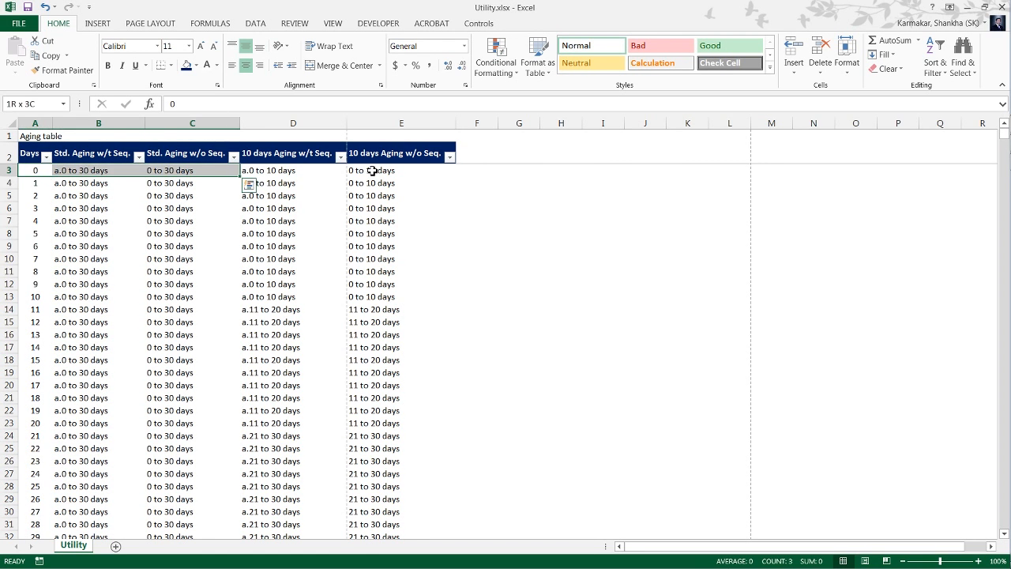
pyautogui.hotkey('ctrl', 'space')
pyautogui.press('Right')
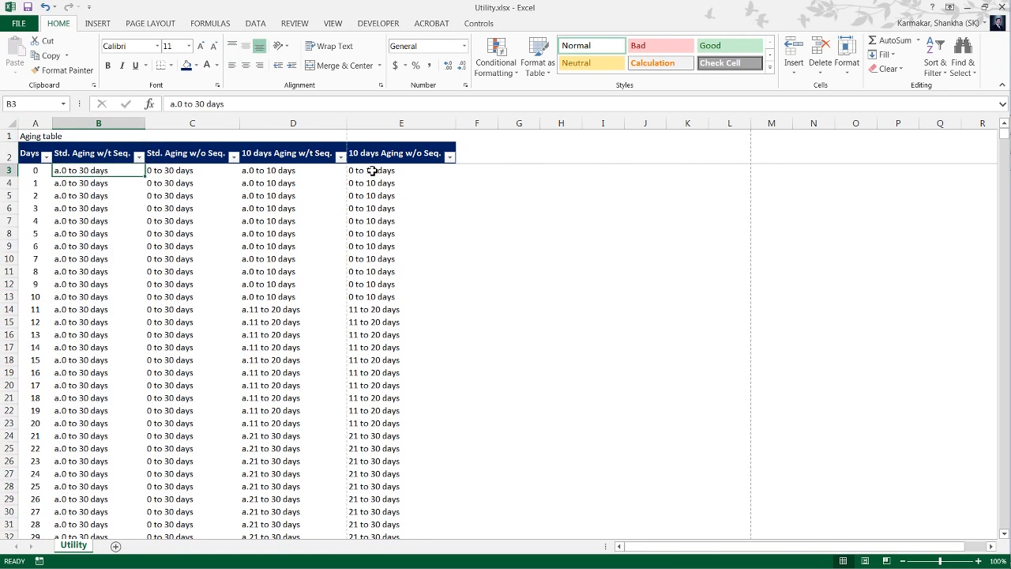
pyautogui.press('Right')
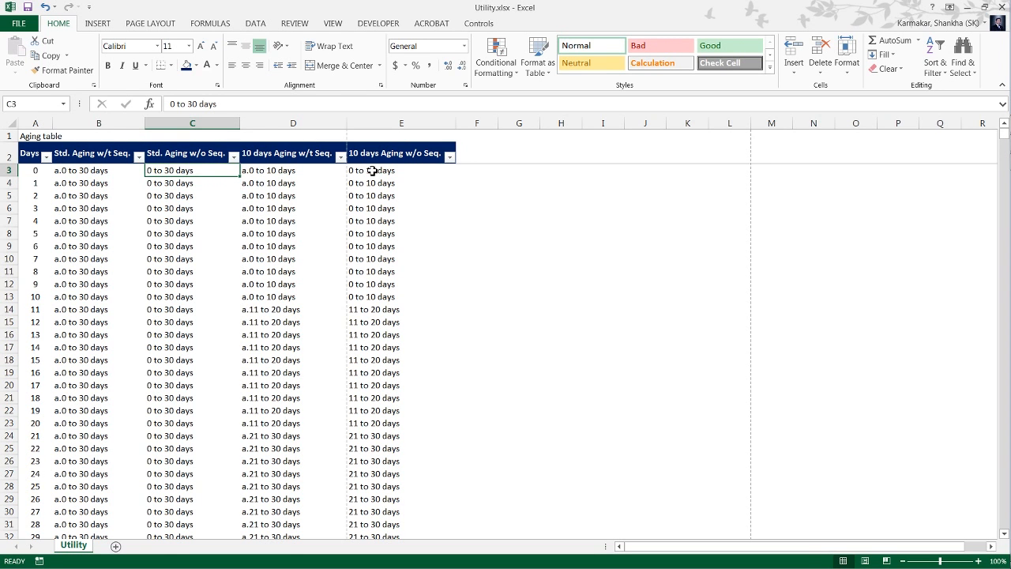
# In Aging with vlookup.xlsx, set the VLOOKUP in G4 to range $A:$C with column index 3.
pyautogui.hotkey('ctrl', 'Tab')
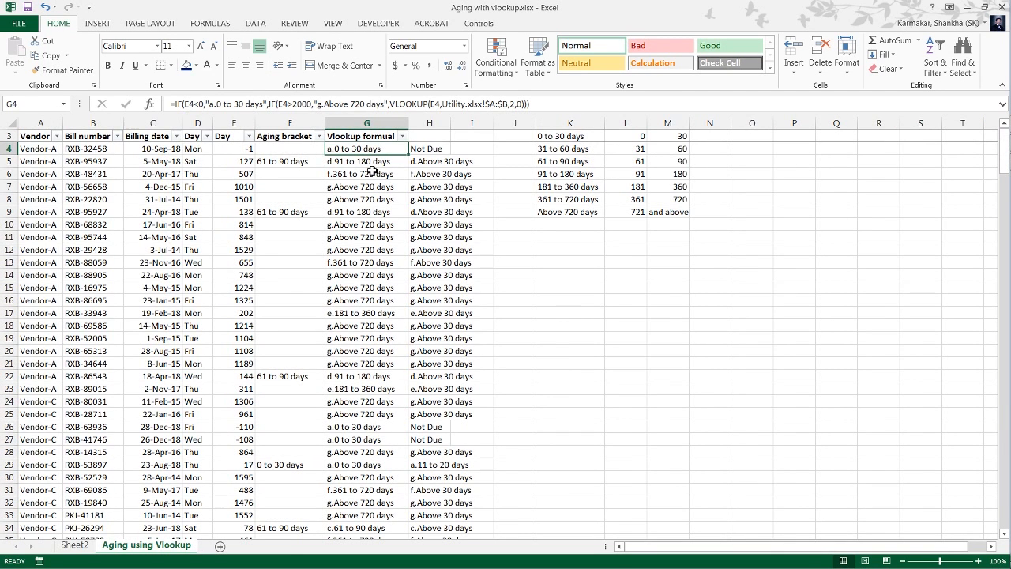
pyautogui.press('F2')
pyautogui.press('Left')
pyautogui.press('Left')
pyautogui.press('Left')
pyautogui.press('Left')
pyautogui.press('Left')
pyautogui.press('Left')
pyautogui.press('Left')
pyautogui.press('Left')
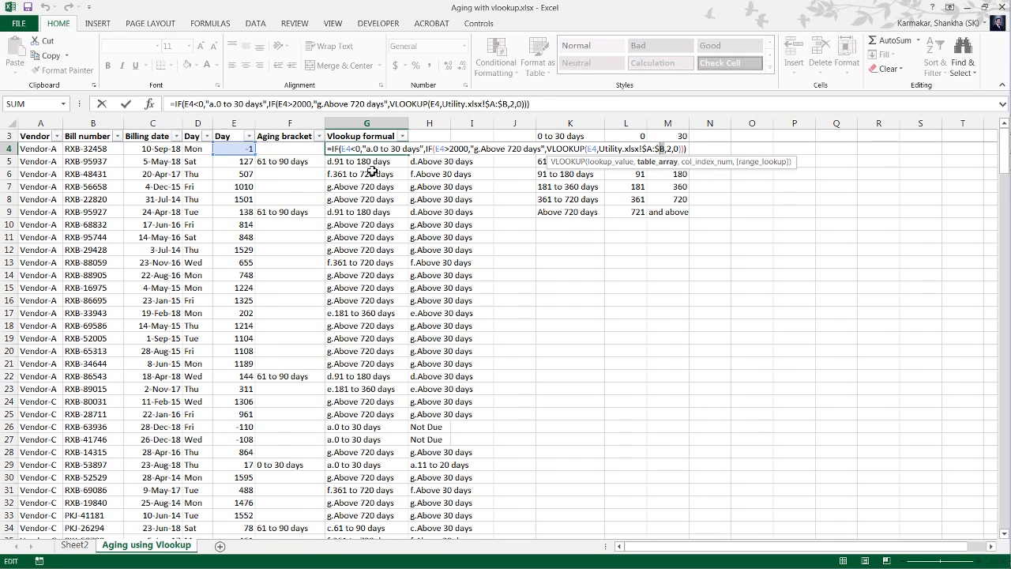
pyautogui.press('Delete')
pyautogui.write('C')
pyautogui.press('Right')
pyautogui.press('Delete')
pyautogui.write('3')
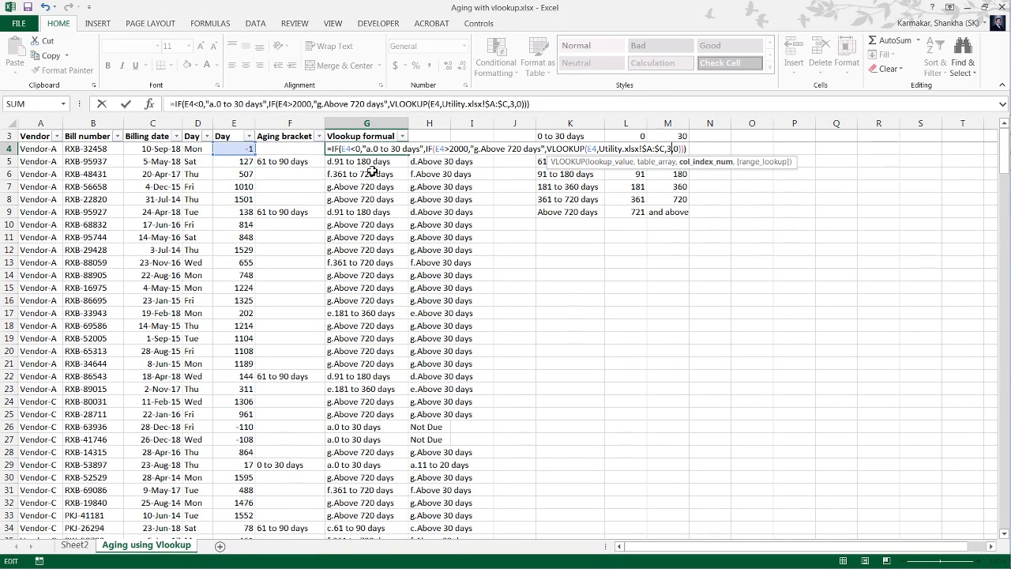
pyautogui.press('Return')
pyautogui.press('Up')
pyautogui.press('F2')
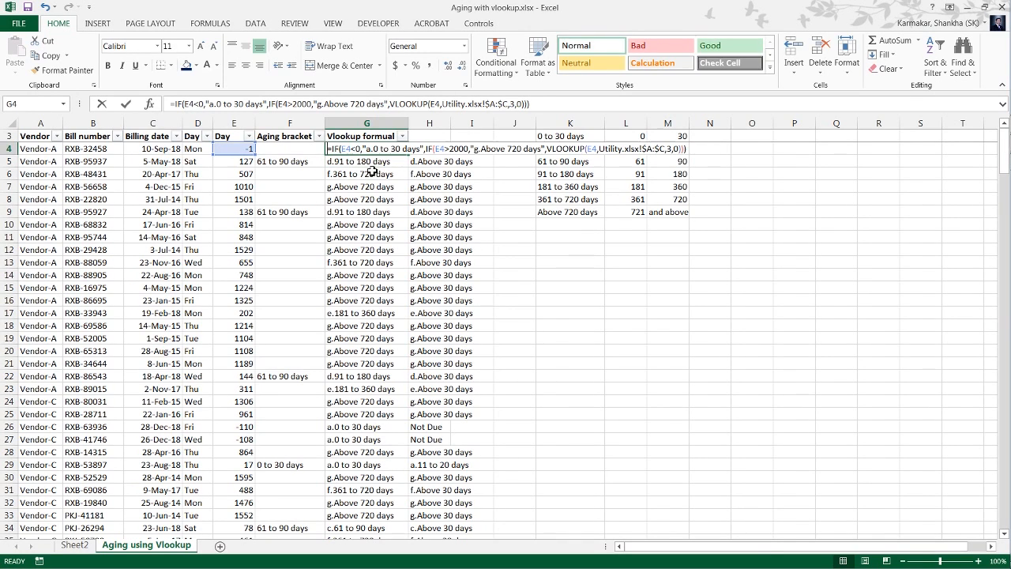
pyautogui.press('Left')
pyautogui.press('Left')
pyautogui.press('Left')
pyautogui.press('Left')
pyautogui.press('Left')
pyautogui.press('Left')
pyautogui.press('Left')
pyautogui.press('Left')
pyautogui.press('Left')
pyautogui.press('Left')
pyautogui.press('Left')
pyautogui.press('Left')
pyautogui.press('Left')
pyautogui.press('Left')
pyautogui.press('Left')
pyautogui.press('Left')
pyautogui.press('Left')
pyautogui.press('Left')
pyautogui.press('Left')
pyautogui.press('Left')
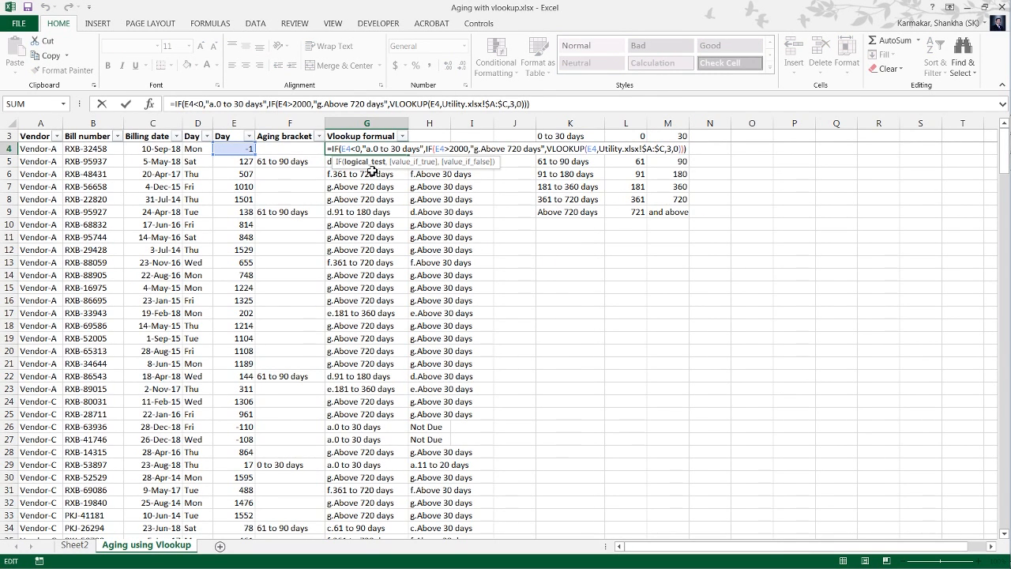
pyautogui.hotkey('shift', 'Right')
pyautogui.press('Escape')
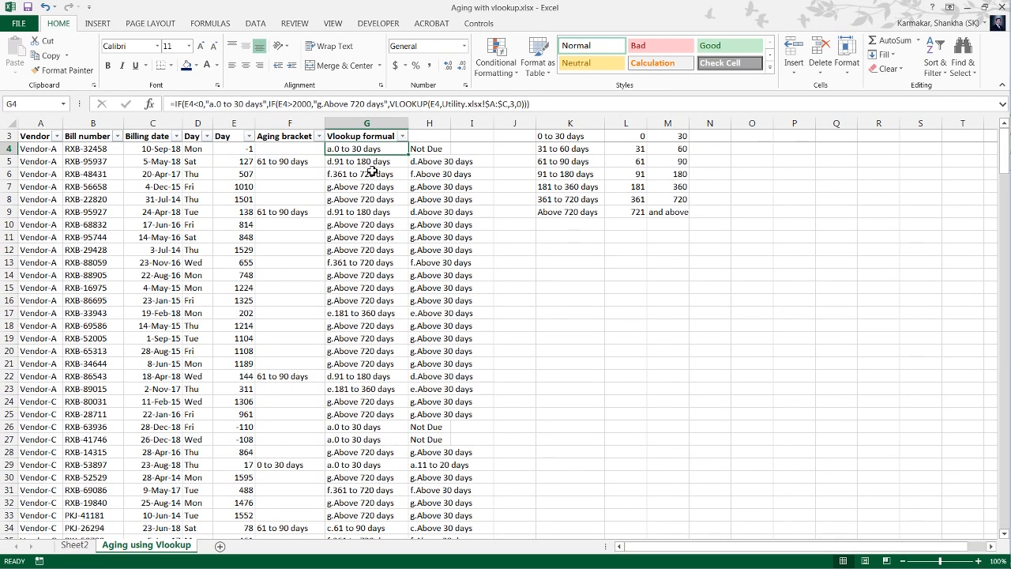
# Remove the "a." prefix from the G4 formula so negative days return "0 to 30 days".
pyautogui.press('F2')
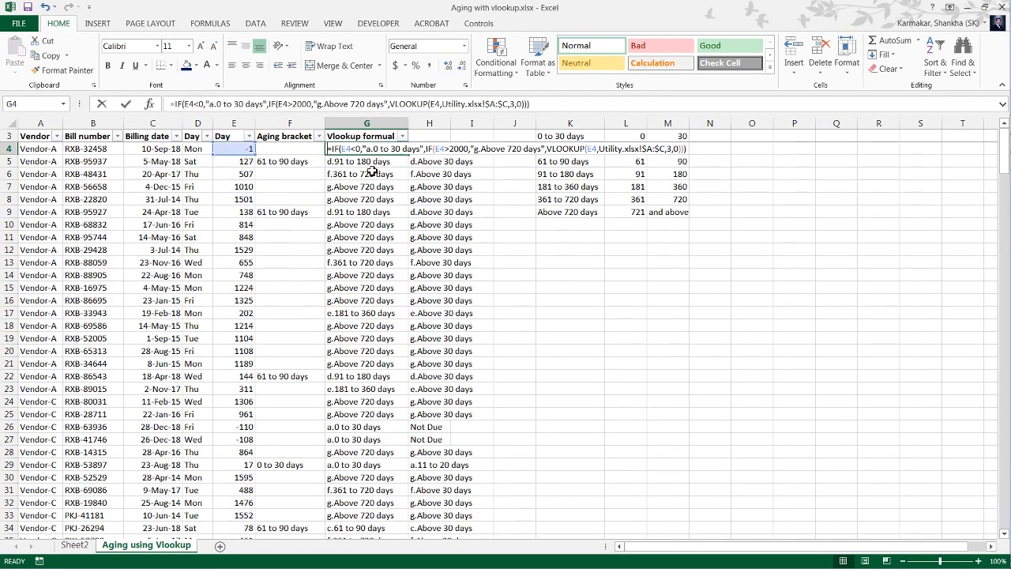
pyautogui.press('Left')
pyautogui.press('Left')
pyautogui.press('Left')
pyautogui.press('Left')
pyautogui.press('Left')
pyautogui.press('Left')
pyautogui.hotkey('ctrl', 'Left')
pyautogui.hotkey('ctrl', 'Left')
pyautogui.hotkey('ctrl', 'Left')
pyautogui.hotkey('ctrl', 'Left')
pyautogui.hotkey('ctrl', 'Left')
pyautogui.hotkey('ctrl', 'Left')
pyautogui.hotkey('ctrl', 'Left')
pyautogui.hotkey('ctrl', 'Left')
pyautogui.hotkey('ctrl', 'Left')
pyautogui.hotkey('ctrl', 'Left')
pyautogui.hotkey('ctrl', 'Left')
pyautogui.hotkey('ctrl', 'Left')
pyautogui.hotkey('ctrl', 'Left')
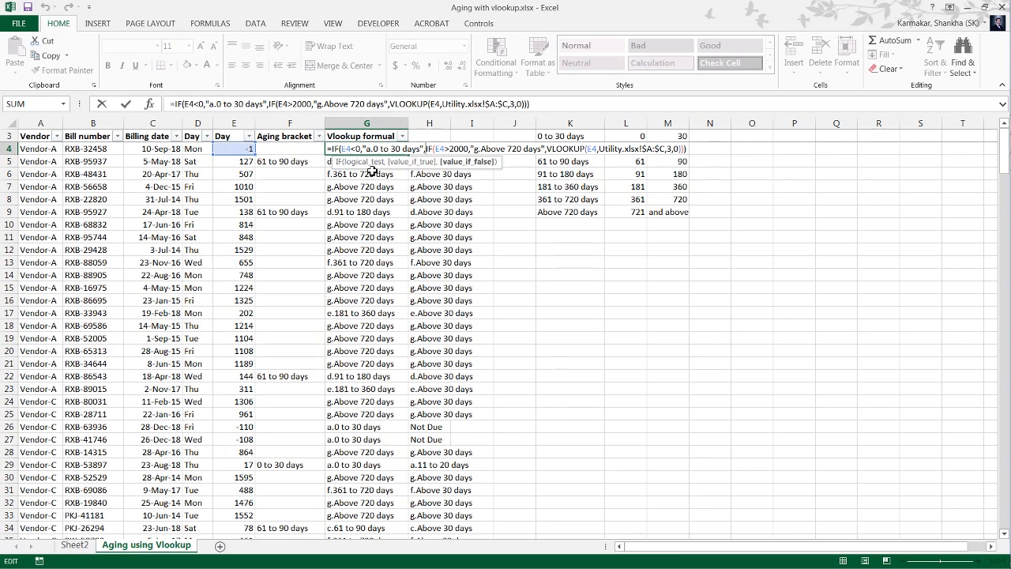
pyautogui.hotkey('ctrl', 'shift', 'Left')
pyautogui.hotkey('ctrl', 'shift', 'Left')
pyautogui.hotkey('ctrl', 'shift', 'Left')
pyautogui.hotkey('ctrl', 'shift', 'Left')
pyautogui.hotkey('ctrl', 'shift', 'Left')
pyautogui.hotkey('ctrl', 'shift', 'Left')
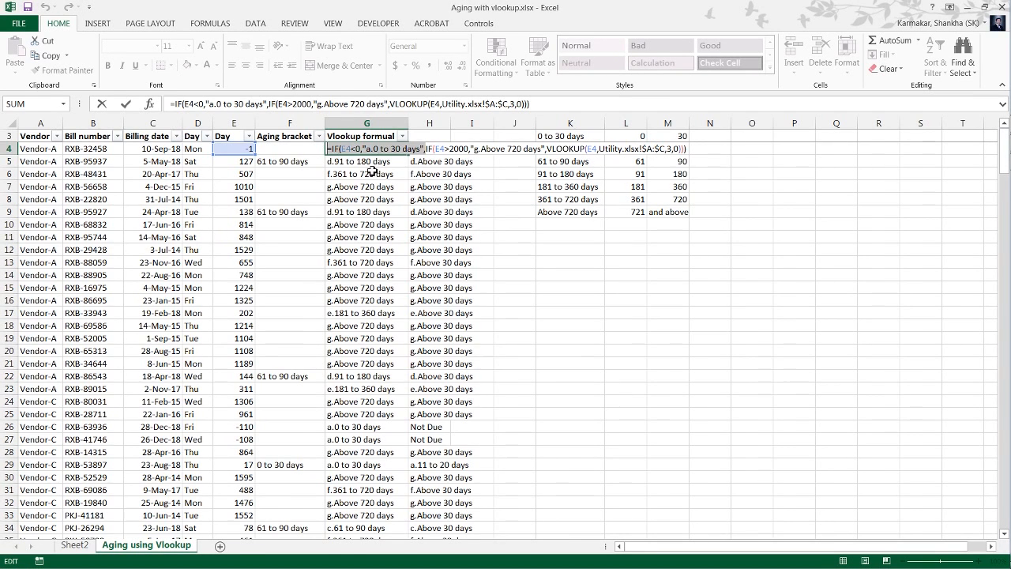
pyautogui.hotkey('ctrl', 'Right')
pyautogui.hotkey('ctrl', 'Right')
pyautogui.hotkey('ctrl', 'Right')
pyautogui.hotkey('ctrl', 'Right')
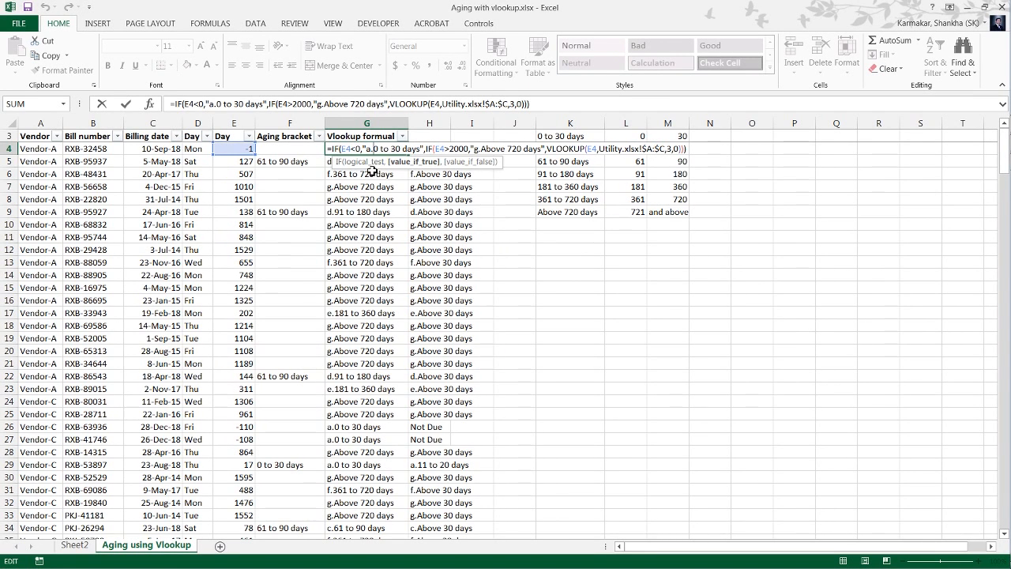
pyautogui.press('Delete')
pyautogui.press('Delete')
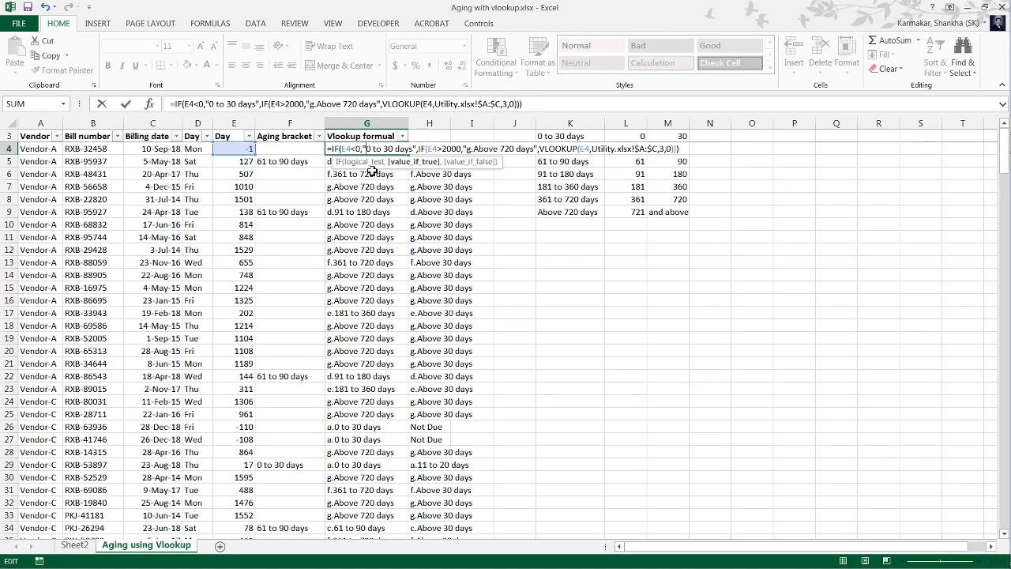
pyautogui.press('Return')
pyautogui.press('Up')
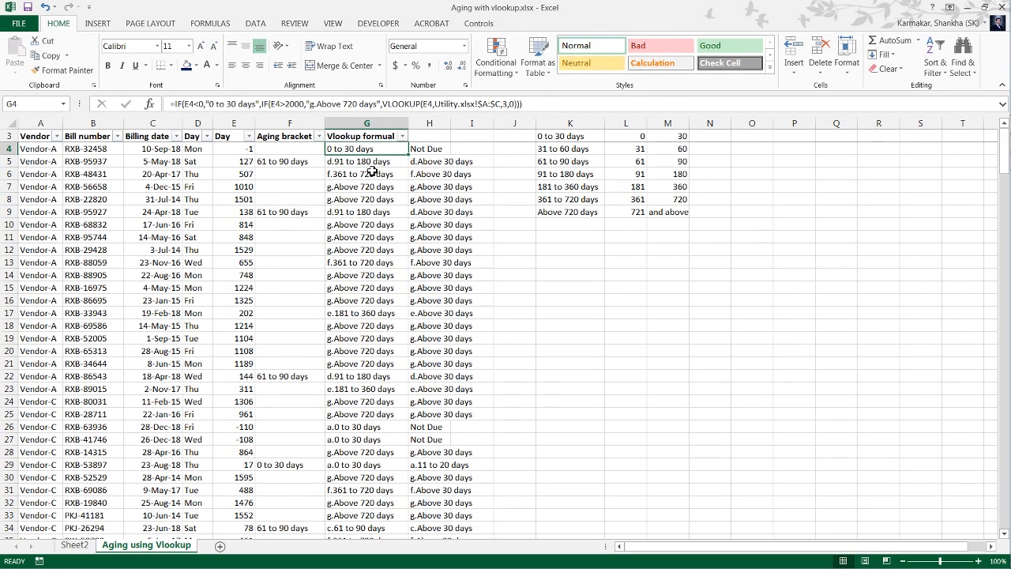
# Remove the "g." prefix from the G4 formula so days over 2000 return "Above 720 days".
pyautogui.press('F2')
pyautogui.hotkey('ctrl', 'Left')
pyautogui.hotkey('ctrl', 'Left')
pyautogui.hotkey('ctrl', 'Left')
pyautogui.hotkey('ctrl', 'Left')
pyautogui.hotkey('ctrl', 'Left')
pyautogui.hotkey('ctrl', 'Left')
pyautogui.hotkey('ctrl', 'Left')
pyautogui.hotkey('ctrl', 'Left')
pyautogui.hotkey('ctrl', 'Left')
pyautogui.hotkey('ctrl', 'Left')
pyautogui.hotkey('ctrl', 'Left')
pyautogui.hotkey('ctrl', 'Left')
pyautogui.hotkey('ctrl', 'Left')
pyautogui.hotkey('ctrl', 'Left')
pyautogui.hotkey('ctrl', 'Left')
pyautogui.hotkey('ctrl', 'Left')
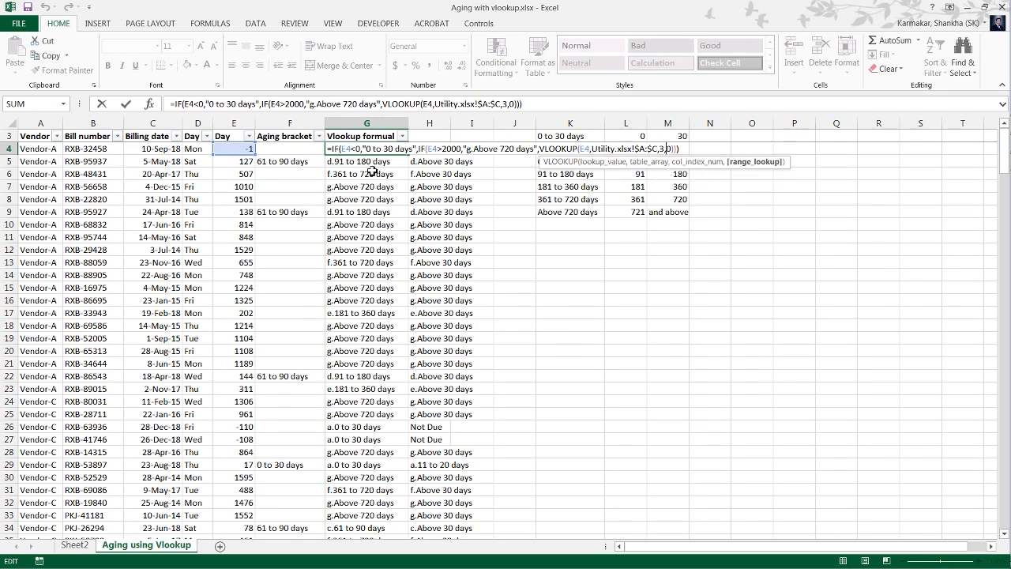
pyautogui.hotkey('ctrl', 'Right')
pyautogui.hotkey('ctrl', 'Right')
pyautogui.hotkey('ctrl', 'Right')
pyautogui.hotkey('ctrl', 'Right')
pyautogui.hotkey('ctrl', 'Right')
pyautogui.hotkey('ctrl', 'Right')
pyautogui.hotkey('ctrl', 'Right')
pyautogui.hotkey('ctrl', 'Right')
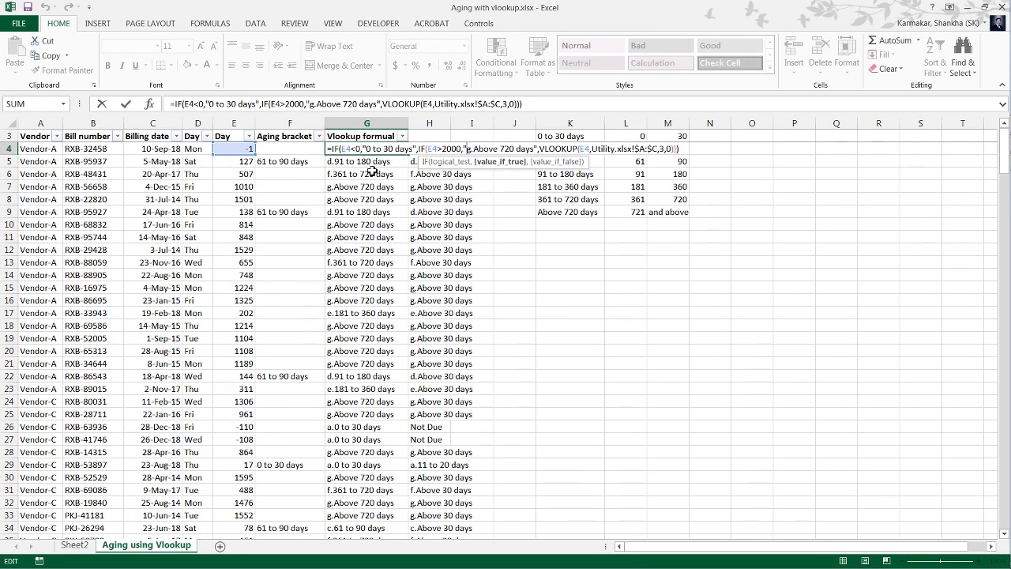
pyautogui.press('BackSpace')
pyautogui.press('BackSpace')
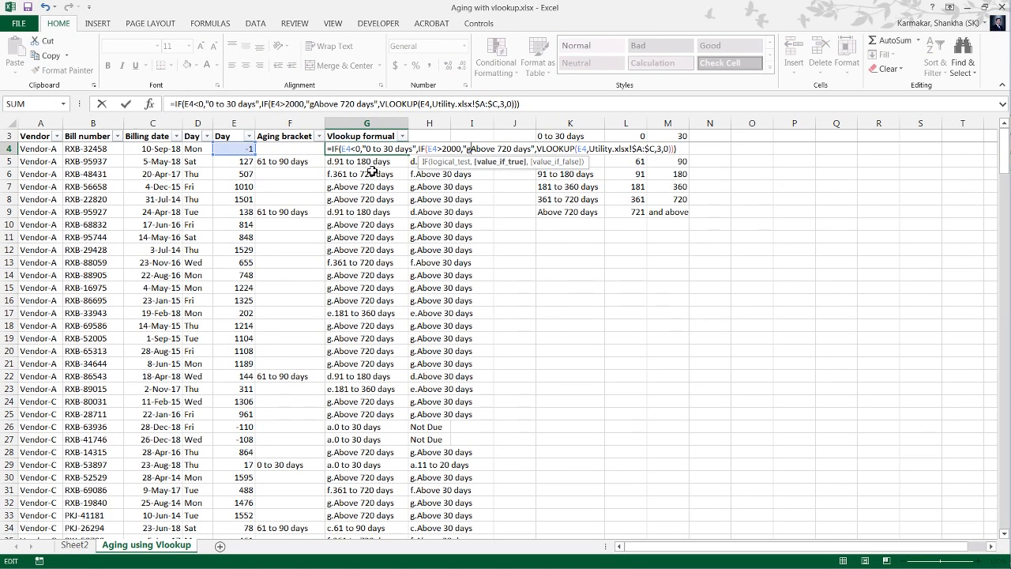
pyautogui.hotkey('ctrl', 'Return')
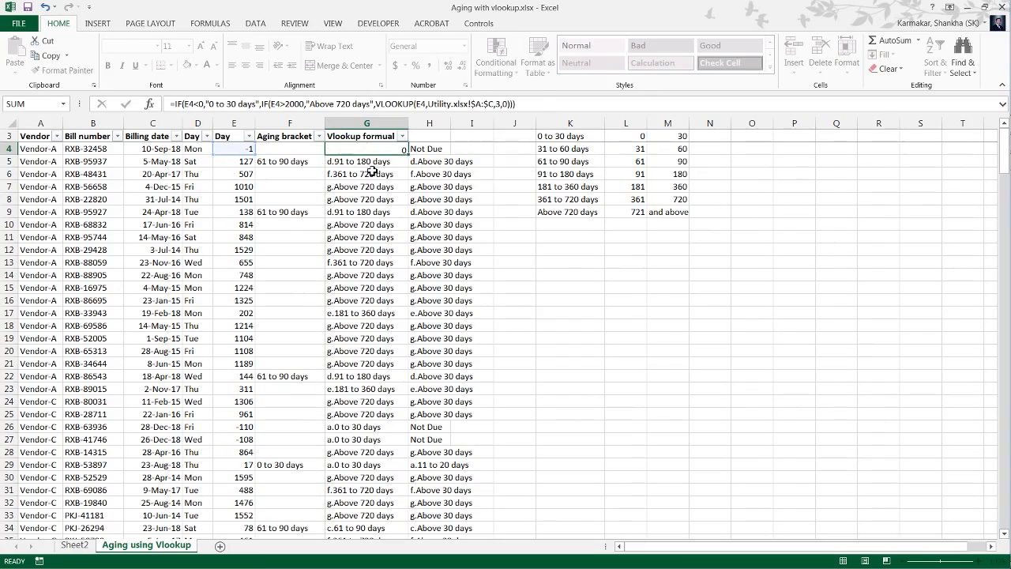
# Fill the unsequenced bracket formula from G4 down to G272 and return to the start of the column.
pyautogui.hotkey('ctrl', 'shift', 'Down')
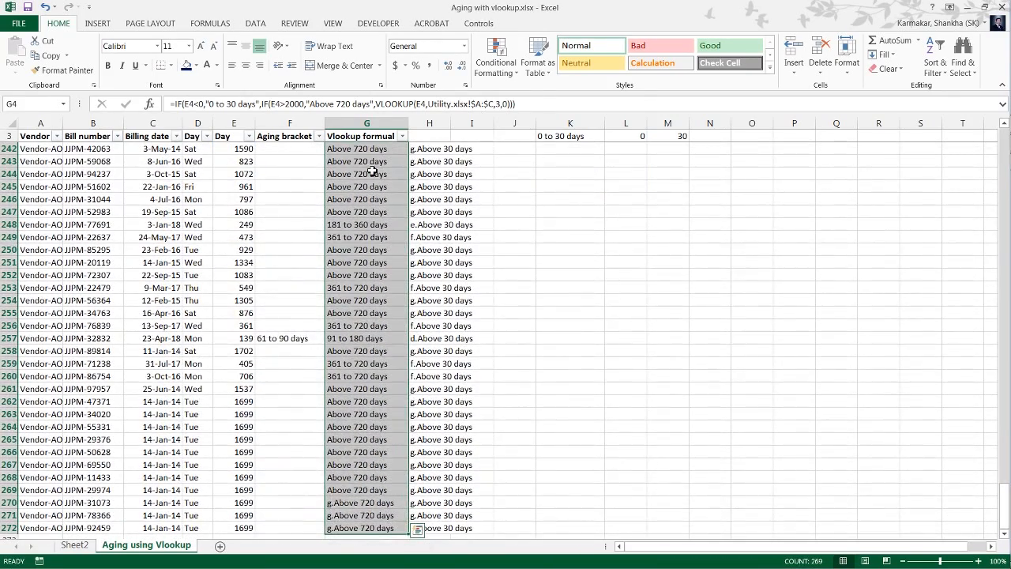
pyautogui.press('Down')
pyautogui.hotkey('ctrl', 'Down')
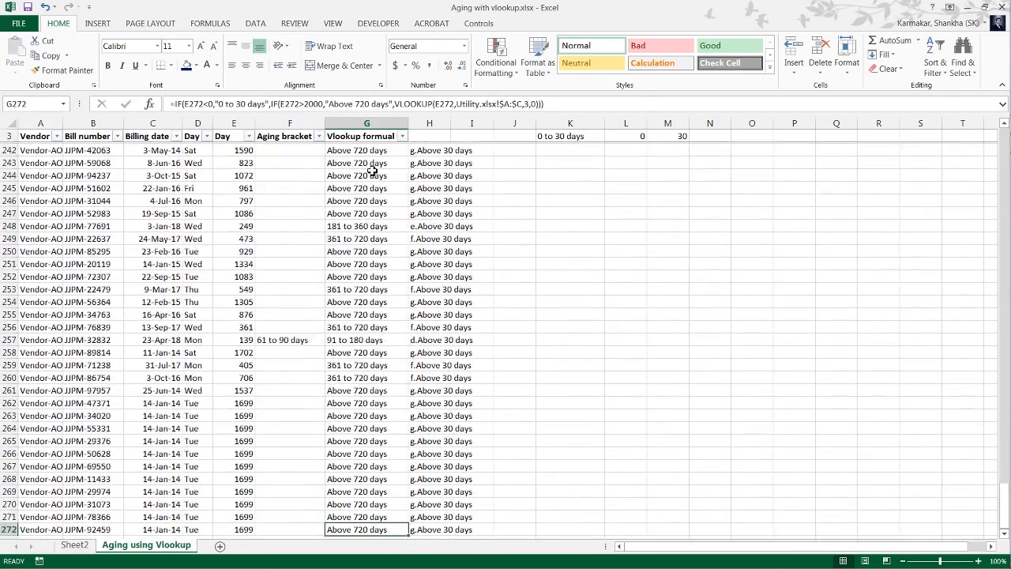
pyautogui.hotkey('ctrl', 'Up')
pyautogui.hotkey('ctrl', 'Up')
pyautogui.press('Left')
pyautogui.press('Left')
pyautogui.press('Right')
pyautogui.press('Right')
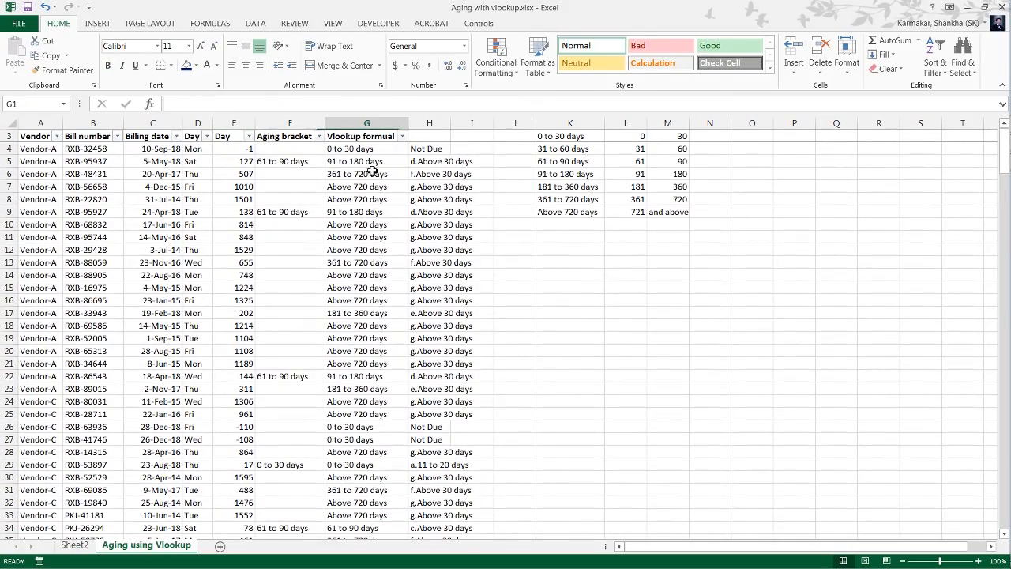
# Create a PivotTable from the aging data in A3:G272, placed on existing Sheet2 at cell C3.
pyautogui.press('Down')
pyautogui.press('Down')
pyautogui.hotkey('ctrl', 'shift', 'Left')
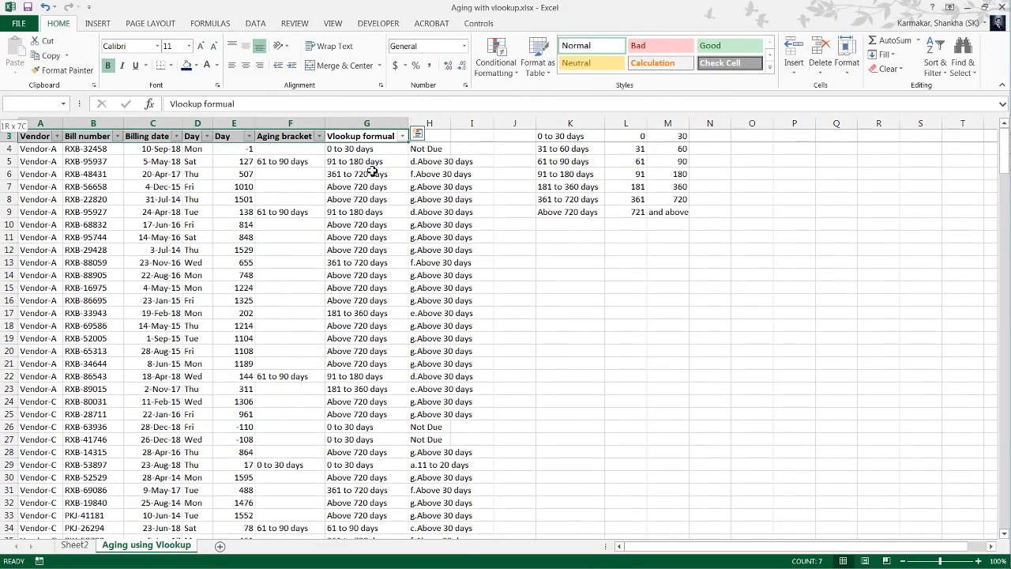
pyautogui.hotkey('ctrl', 'shift', 'Down')
pyautogui.press('alt')
pyautogui.press('n')
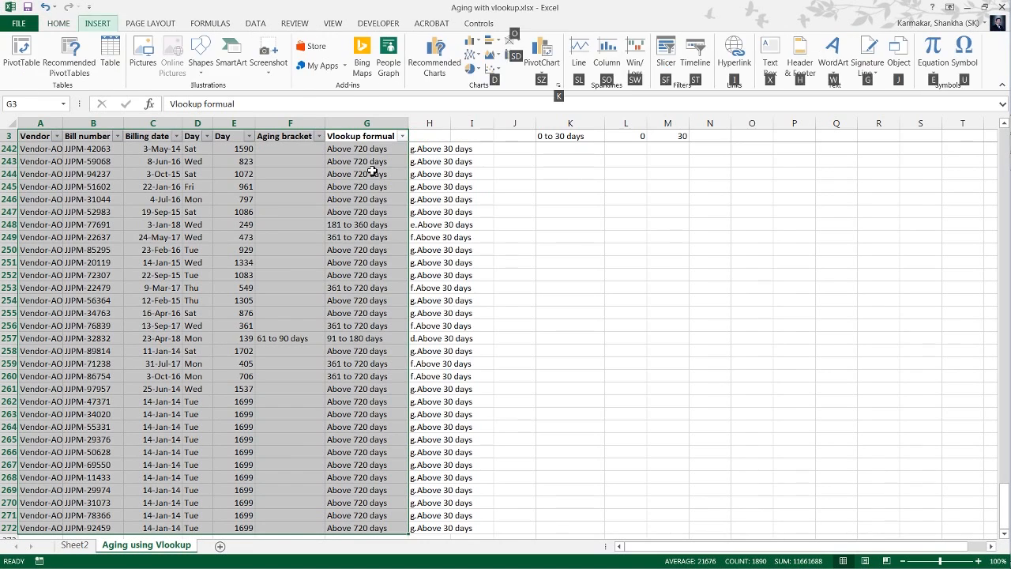
pyautogui.press('v')
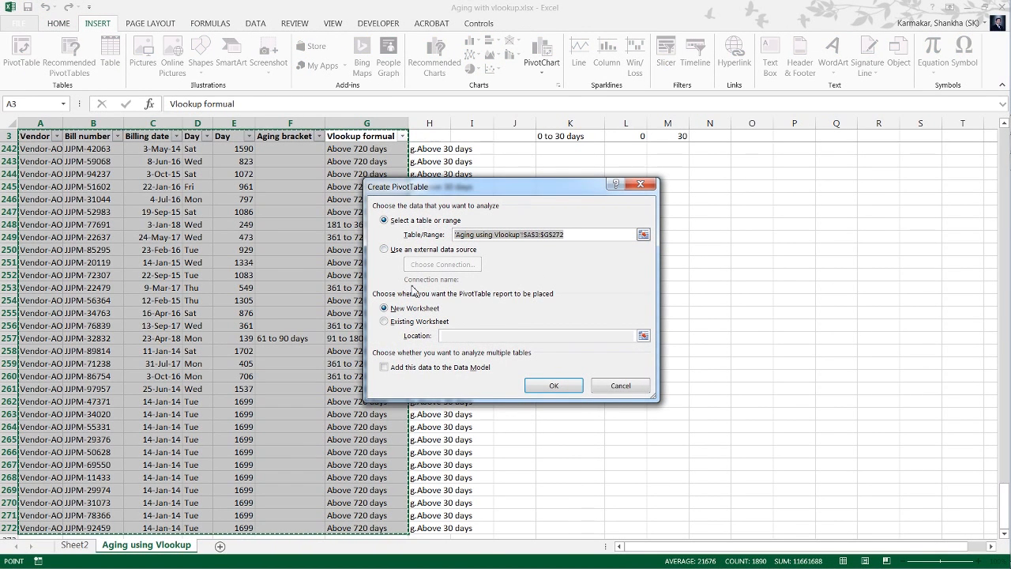
pyautogui.click(384, 322)
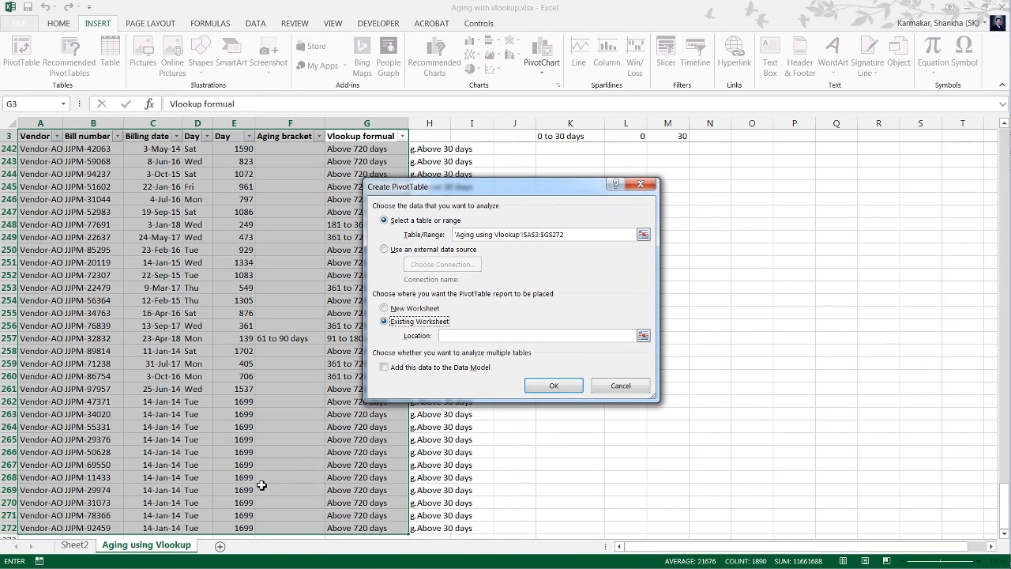
pyautogui.click(75, 546)
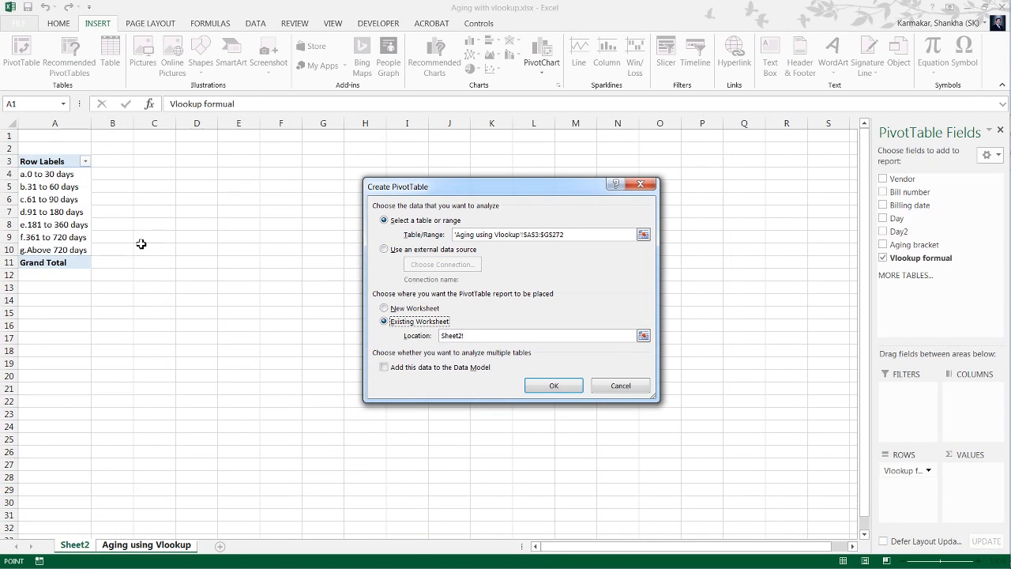
pyautogui.click(165, 160)
pyautogui.click(556, 384)
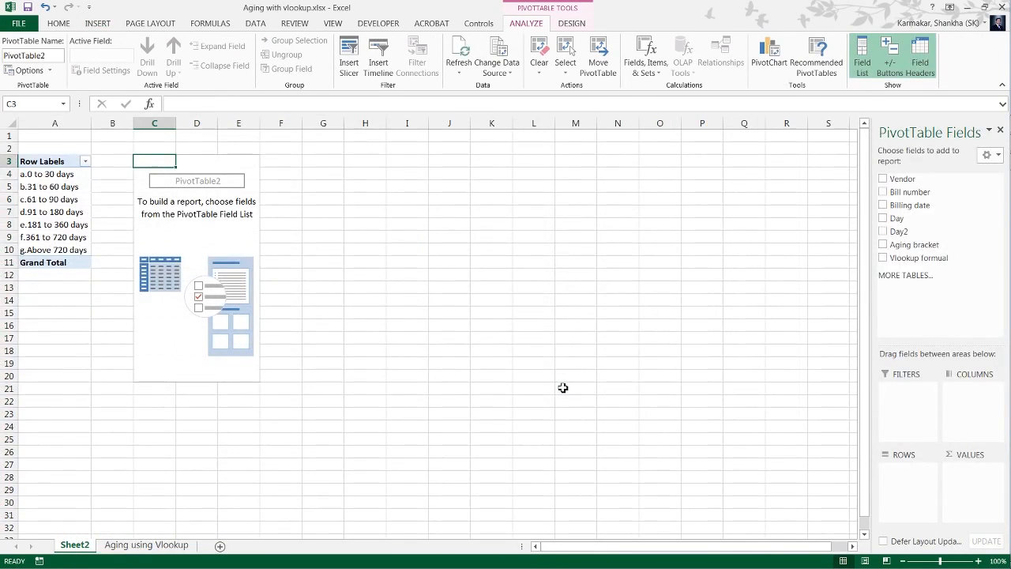
# Add the Vlookup formual field to the new PivotTable's rows and refresh it.
pyautogui.moveTo(912, 261); pyautogui.dragTo(881, 507)
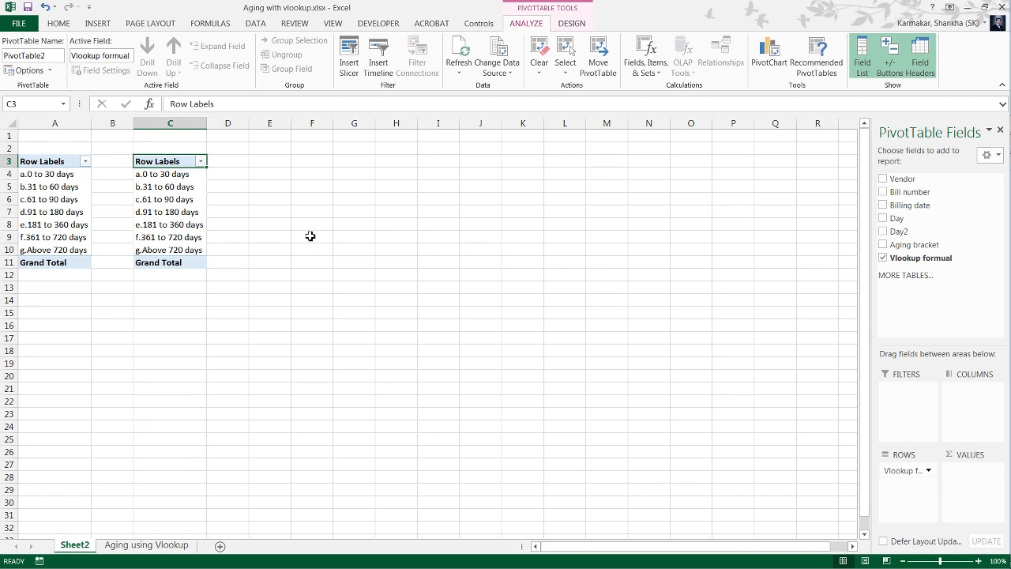
pyautogui.rightClick(184, 198)
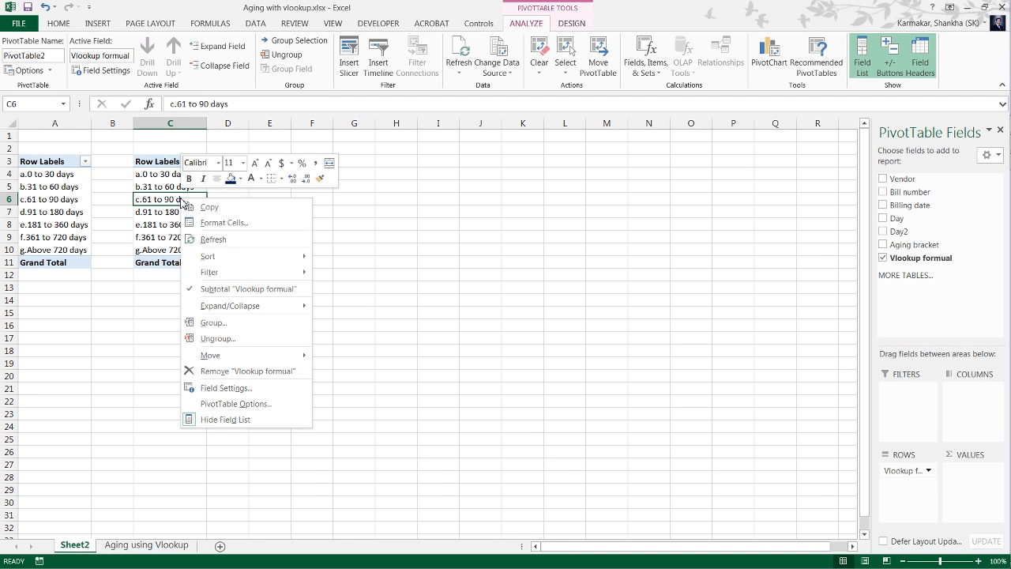
pyautogui.click(212, 241)
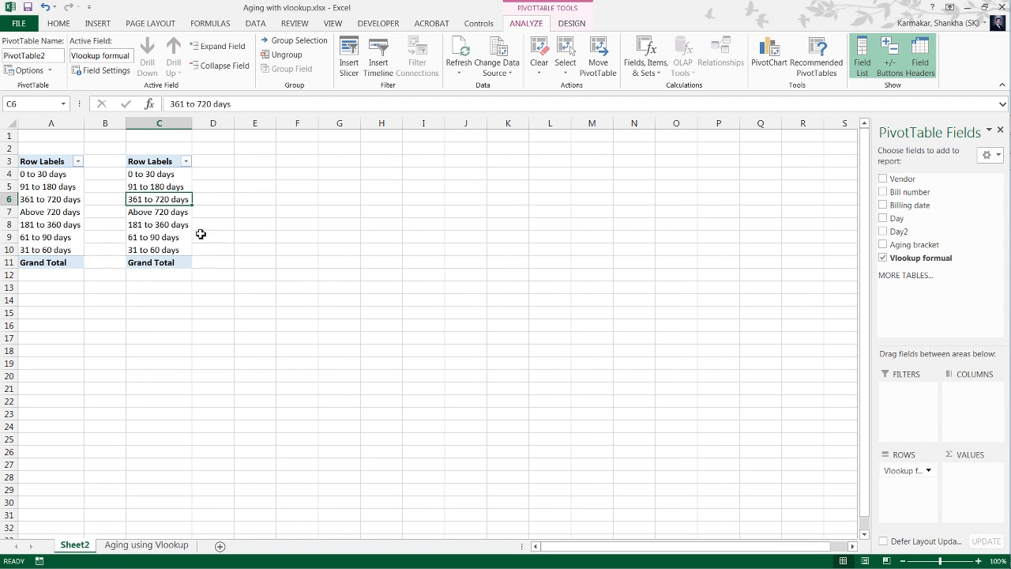
# Sort the row labels of the PivotTable in column C from A to Z.
pyautogui.click(149, 177)
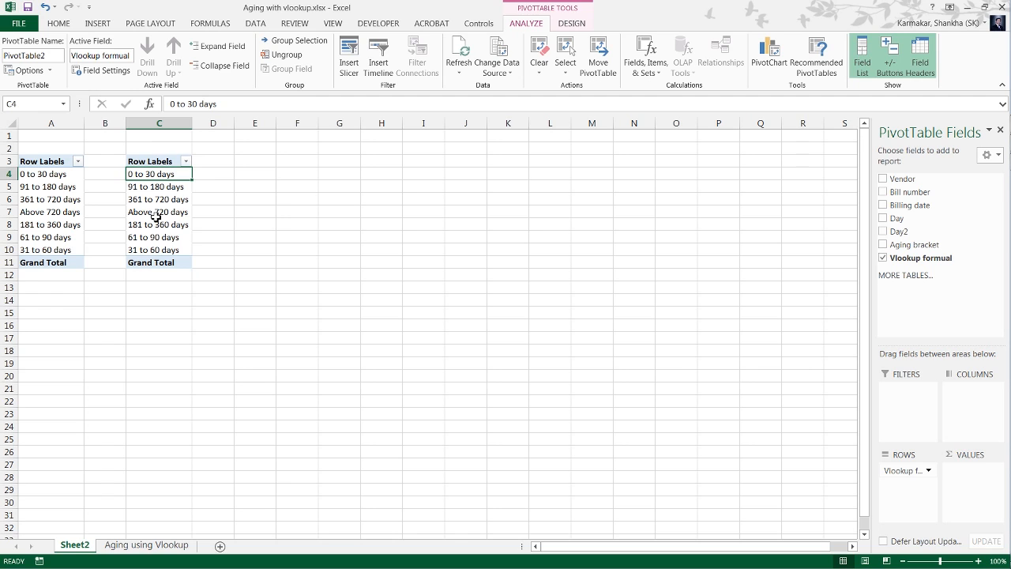
pyautogui.click(187, 162)
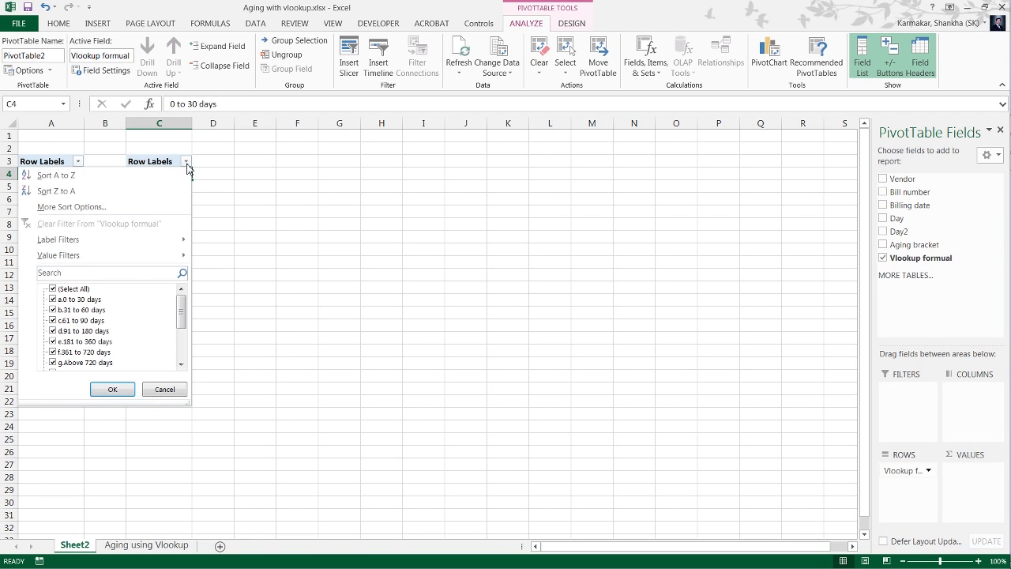
pyautogui.click(142, 175)
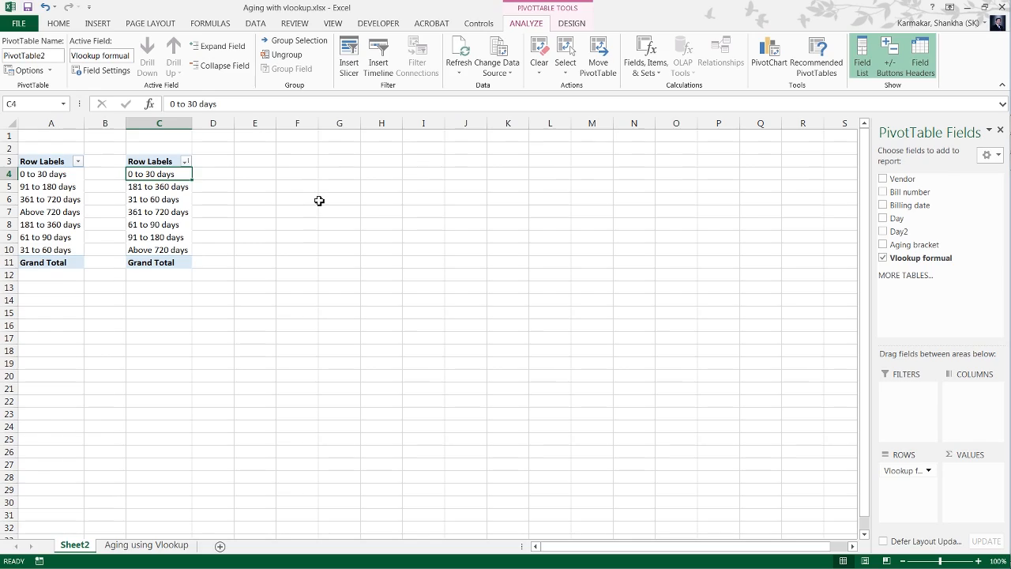
# On the Aging using Vlookup sheet, unfreeze the panes and freeze them again at A4 to keep rows 1 to 3 in view.
pyautogui.click(118, 548)
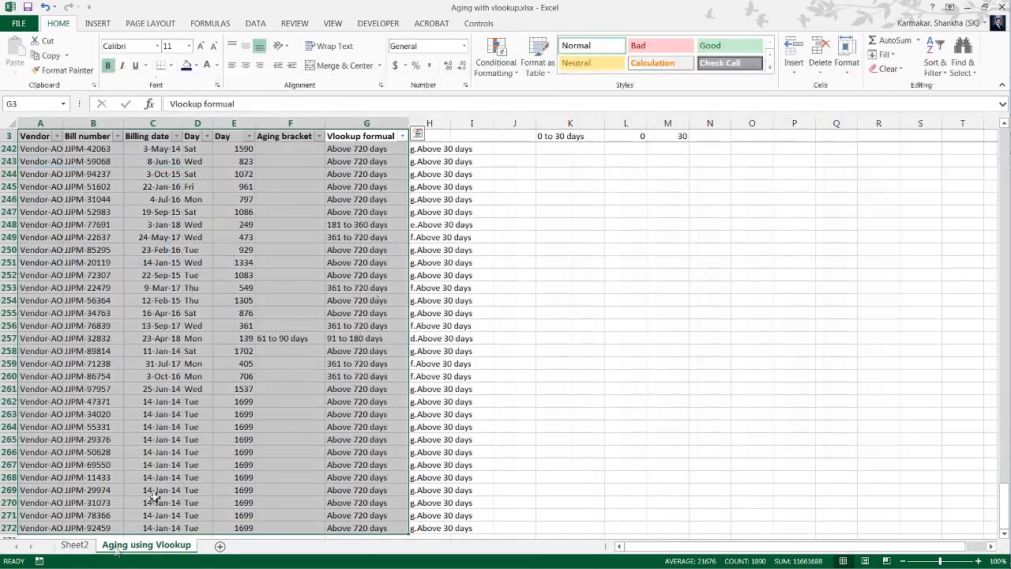
pyautogui.click(411, 281)
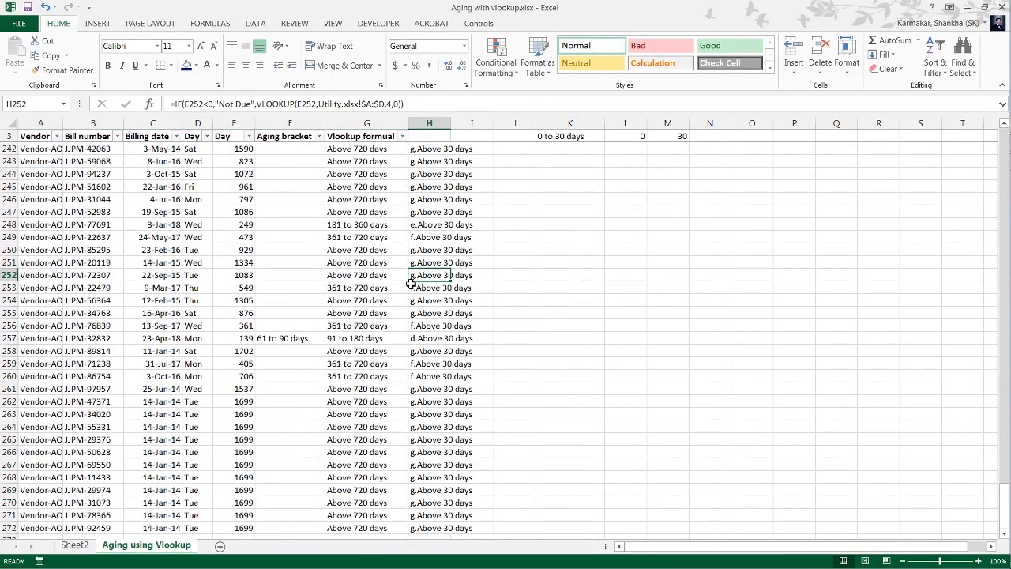
pyautogui.hotkey('ctrl', 'Up')
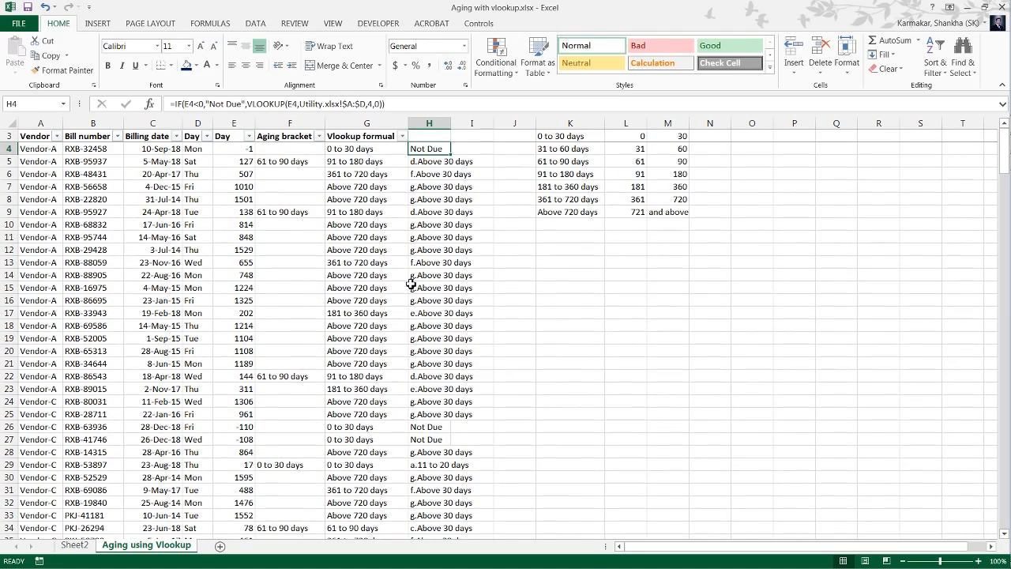
pyautogui.hotkey('alt', 'w')
pyautogui.press('f')
pyautogui.press('f')
pyautogui.press('Up')
pyautogui.press('Up')
pyautogui.press('Up')
pyautogui.press('Down')
pyautogui.press('Down')
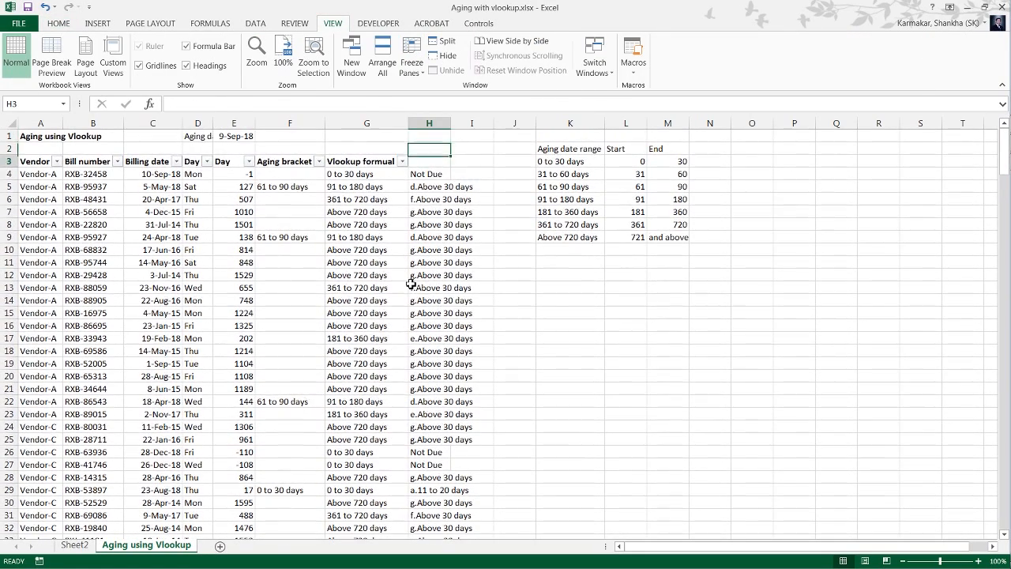
pyautogui.press('Down')
pyautogui.press('Home')
pyautogui.hotkey('alt', 'w')
pyautogui.press('f')
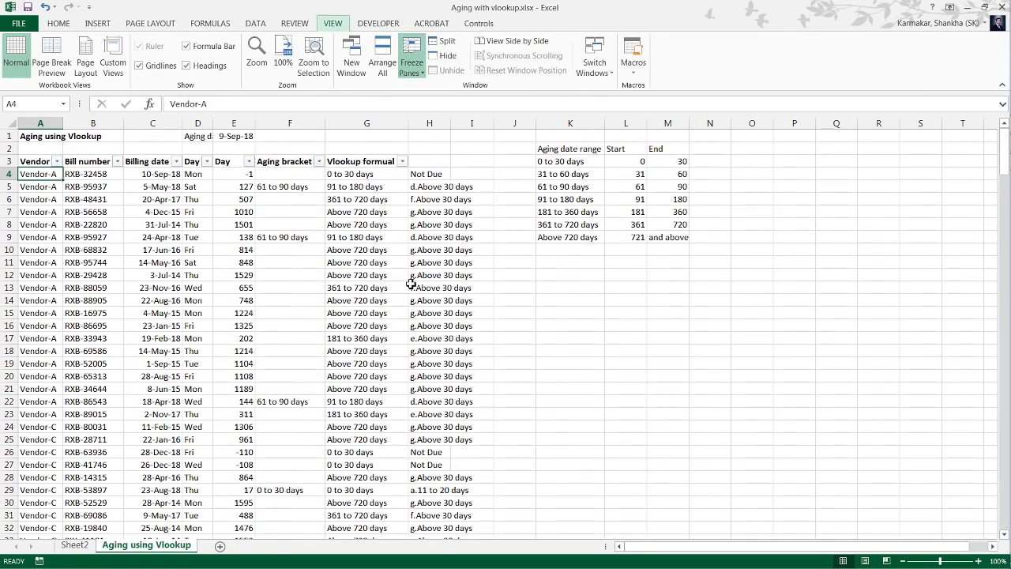
pyautogui.press('f')
# Compare the sequence-lookup formula in H4 with the unsequenced bracket formulas in G4 and G5.
pyautogui.press('Right')
pyautogui.press('Right')
pyautogui.press('Right')
pyautogui.press('Right')
pyautogui.press('Right')
pyautogui.press('Right')
pyautogui.press('Right')
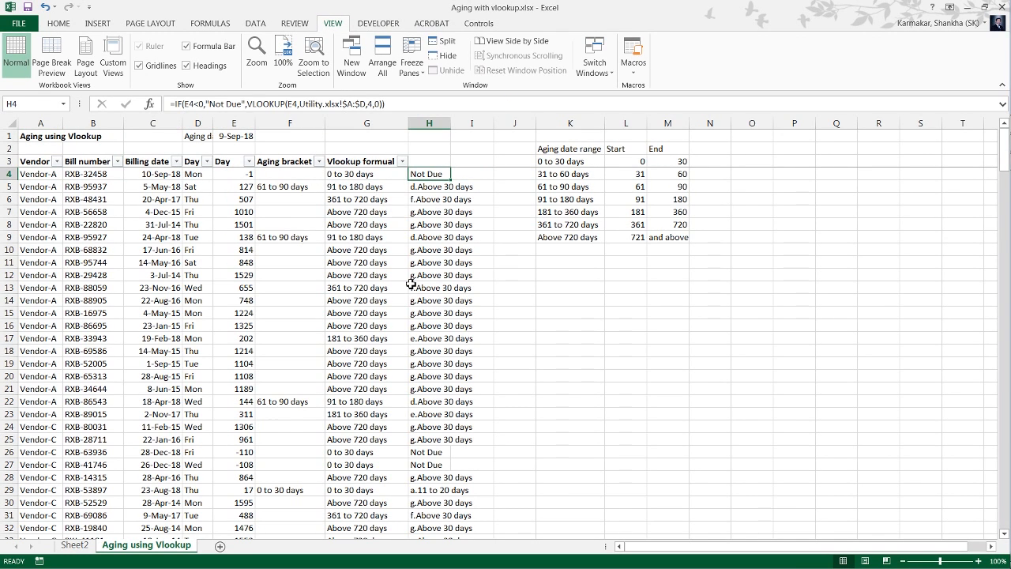
pyautogui.press('Left')
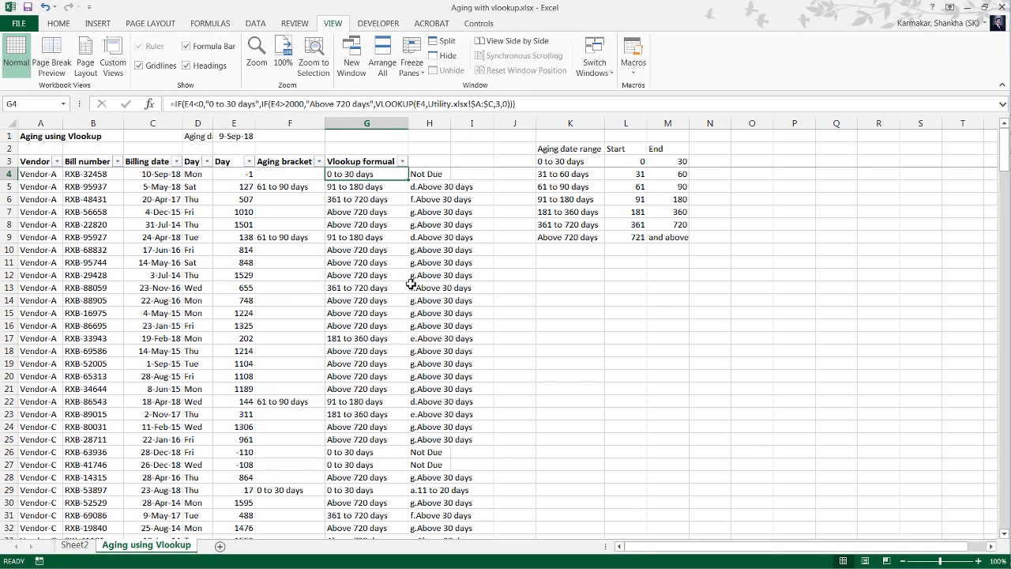
pyautogui.press('Up')
pyautogui.press('Down')
pyautogui.press('Down')
pyautogui.press('Down')
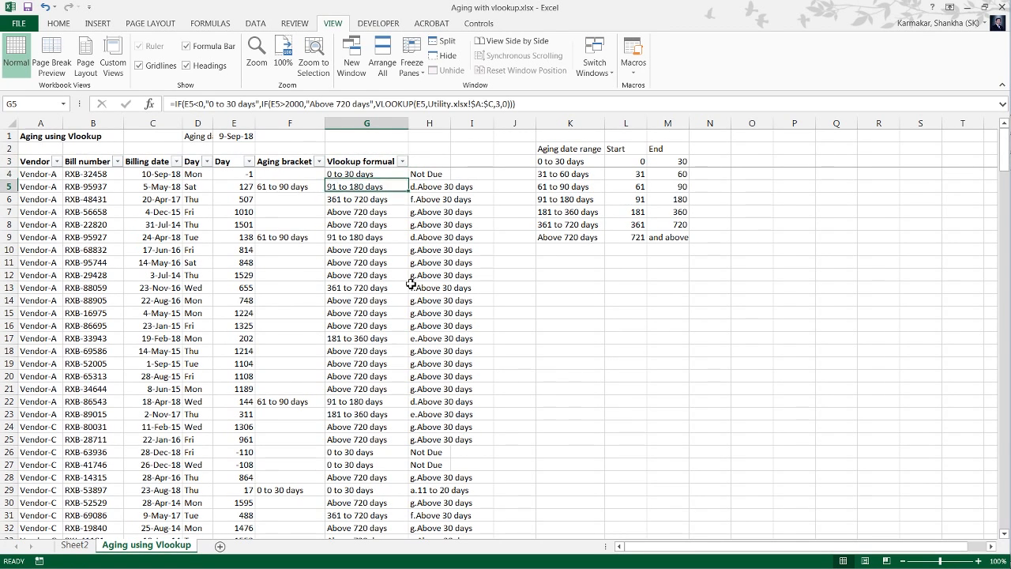
pyautogui.press('Up')
pyautogui.press('Up')
pyautogui.press('Up')
pyautogui.press('Down')
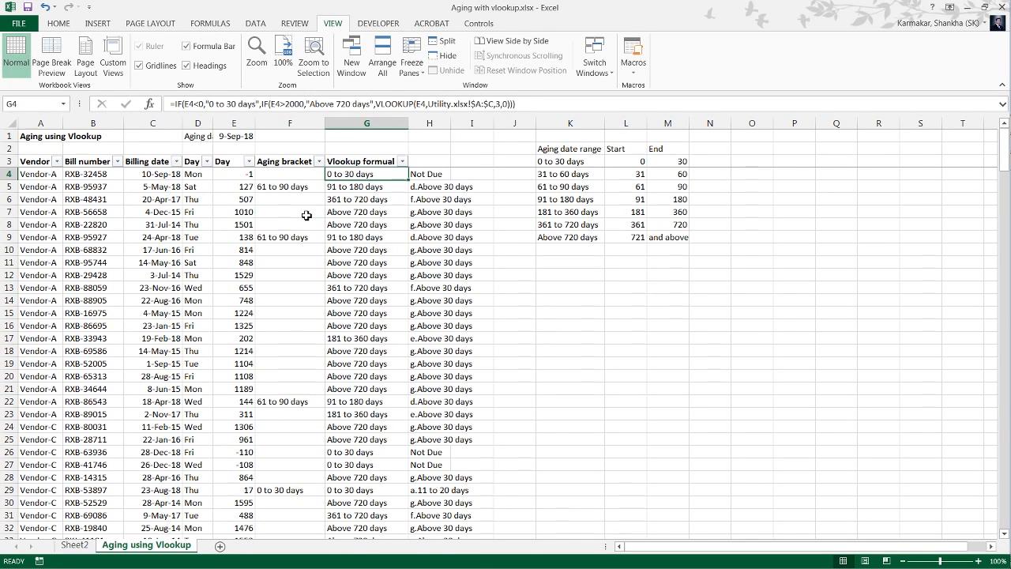
# Check the Vlookup formual column down to its last row 272 and return to G4.
pyautogui.hotkey('ctrl', 'Down')
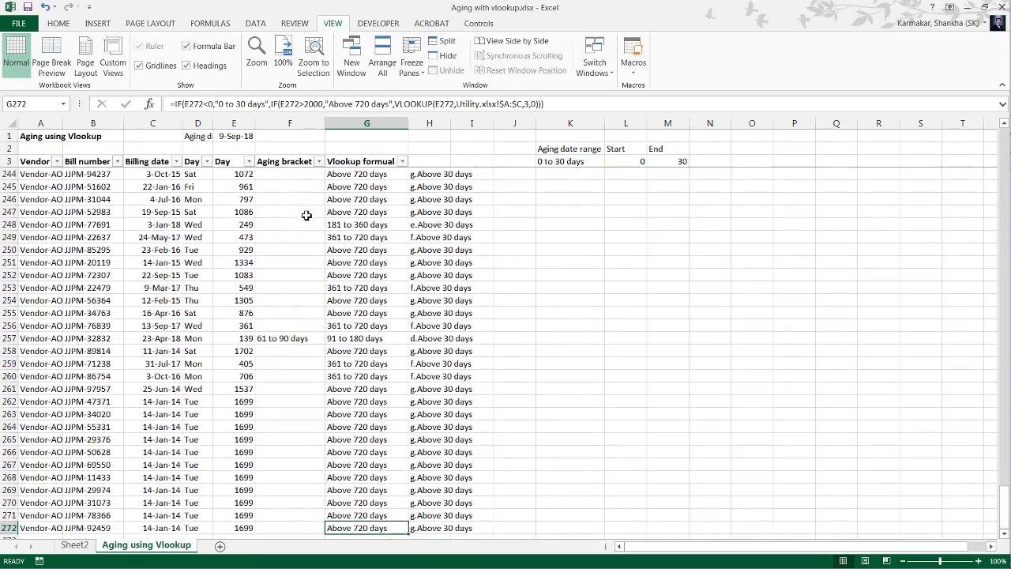
pyautogui.press('Down')
pyautogui.press('Down')
pyautogui.press('Up')
pyautogui.press('Up')
pyautogui.hotkey('ctrl', 'Up')
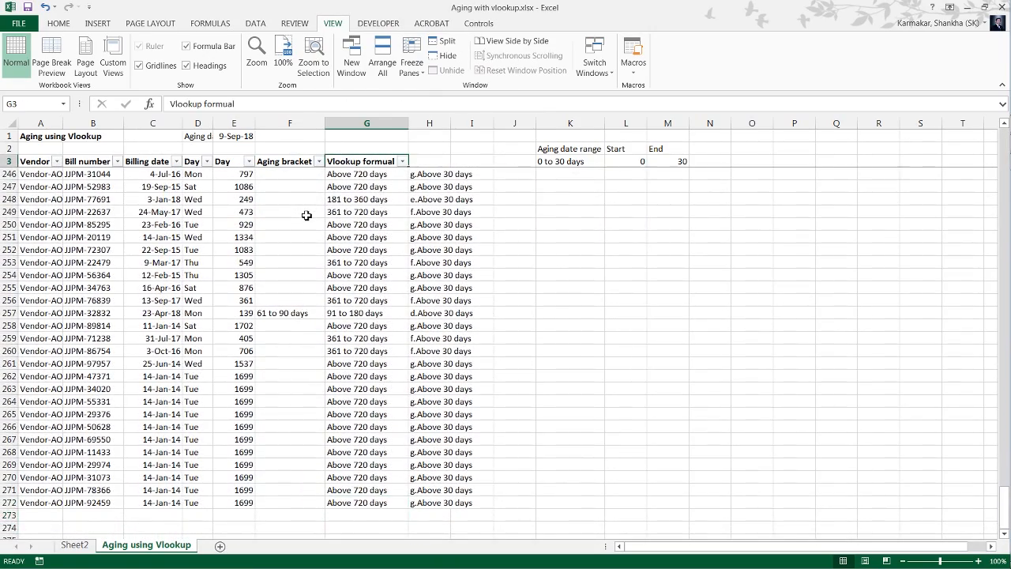
pyautogui.press('Down')
pyautogui.press('Down')
pyautogui.press('Up')
pyautogui.press('Right')
pyautogui.press('Right')
pyautogui.press('Right')
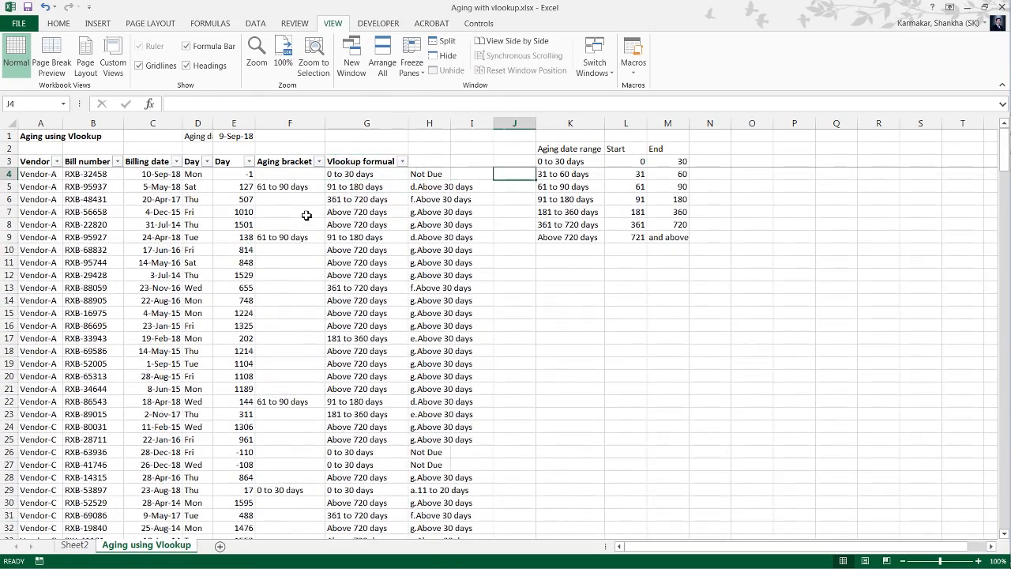
pyautogui.press('Right')
pyautogui.press('Down')
pyautogui.press('Down')
pyautogui.press('Left')
pyautogui.press('Left')
pyautogui.press('Left')
pyautogui.press('Left')
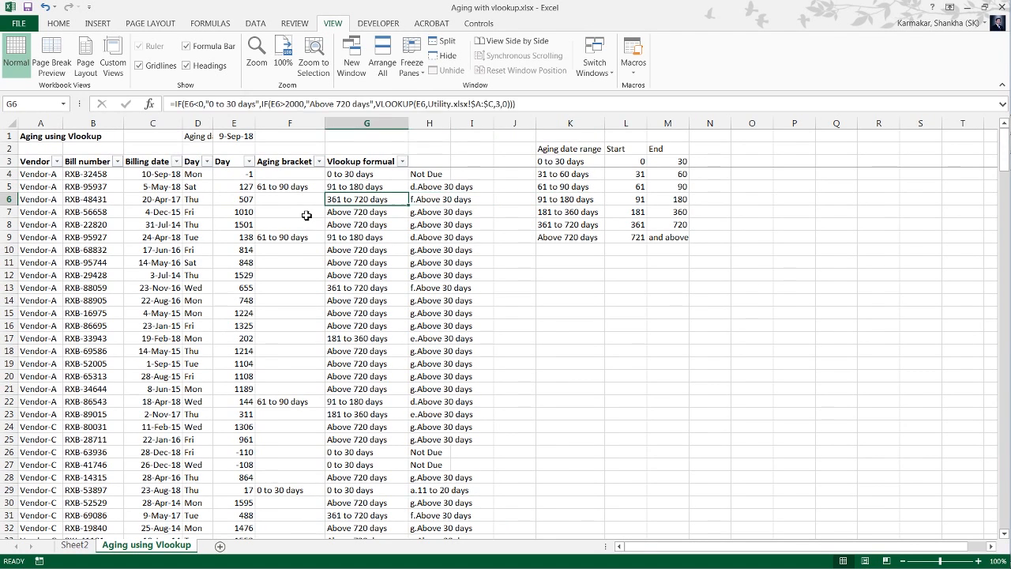
pyautogui.press('Right')
pyautogui.press('Up')
pyautogui.press('Left')
pyautogui.press('Up')
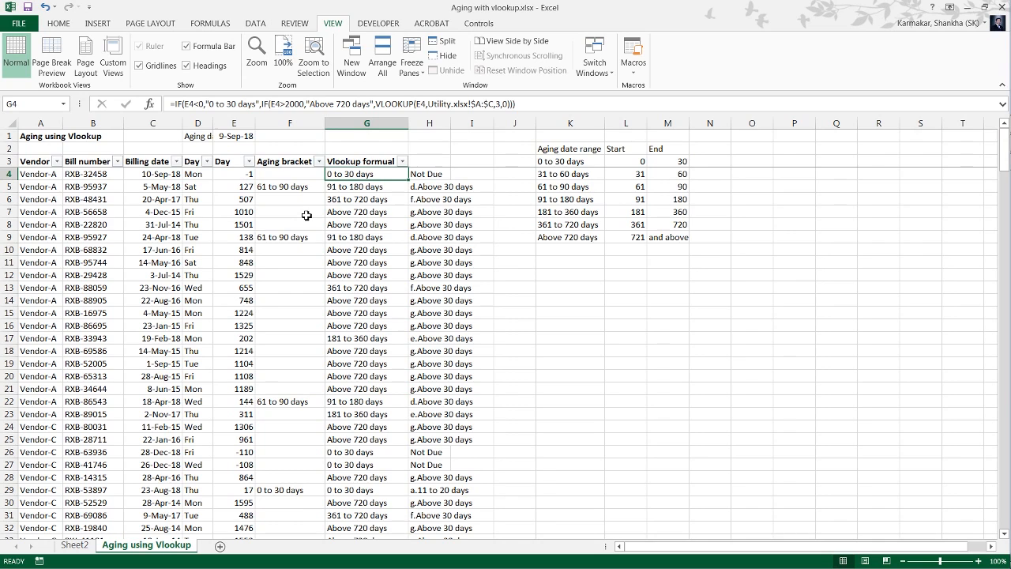
# Examine the day calculation in E4, the nested IF and VLOOKUP formula in G4, and the aging date range table.
pyautogui.press('Left')
pyautogui.press('Left')
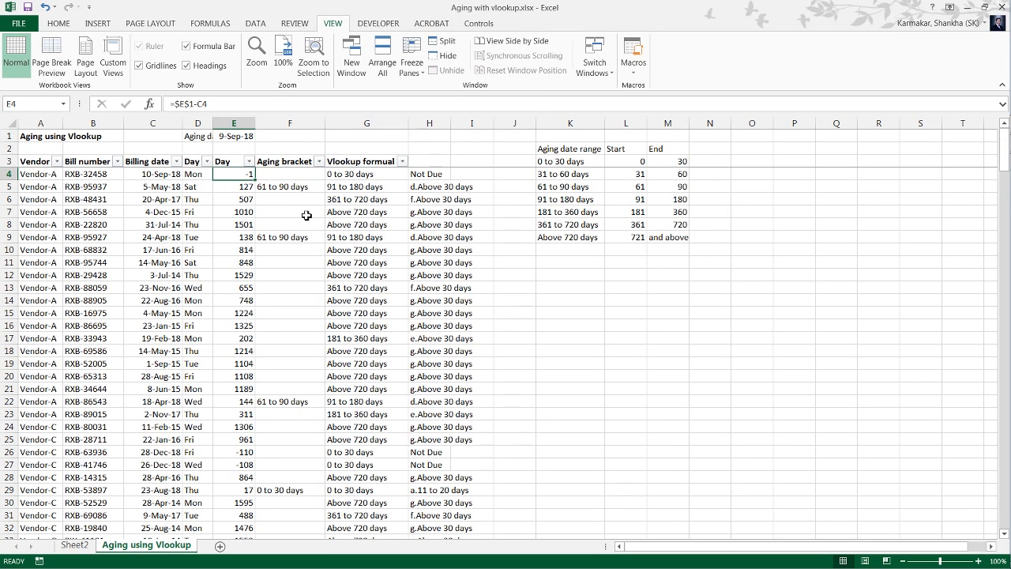
pyautogui.press('Right')
pyautogui.press('Right')
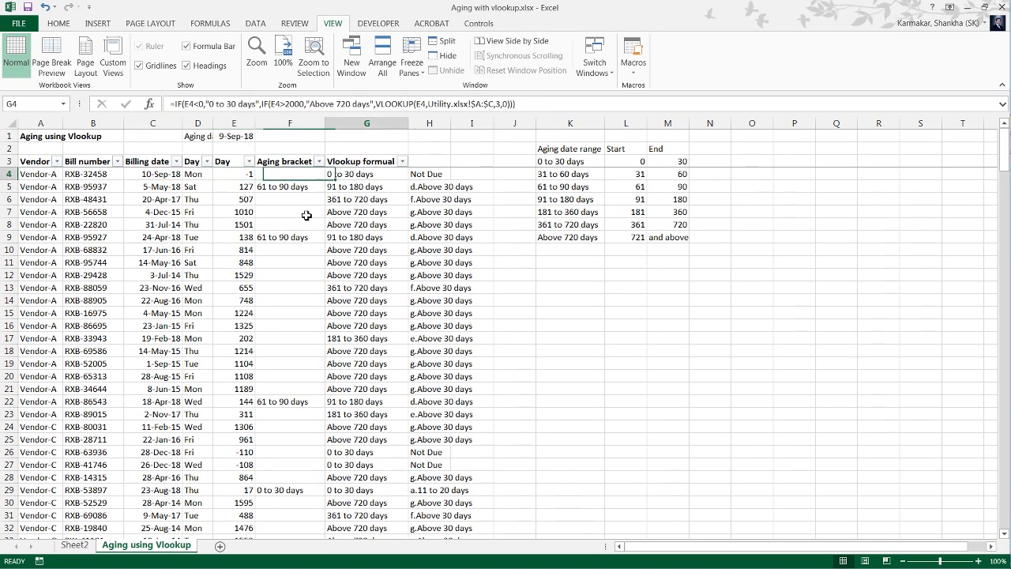
pyautogui.press('F2')
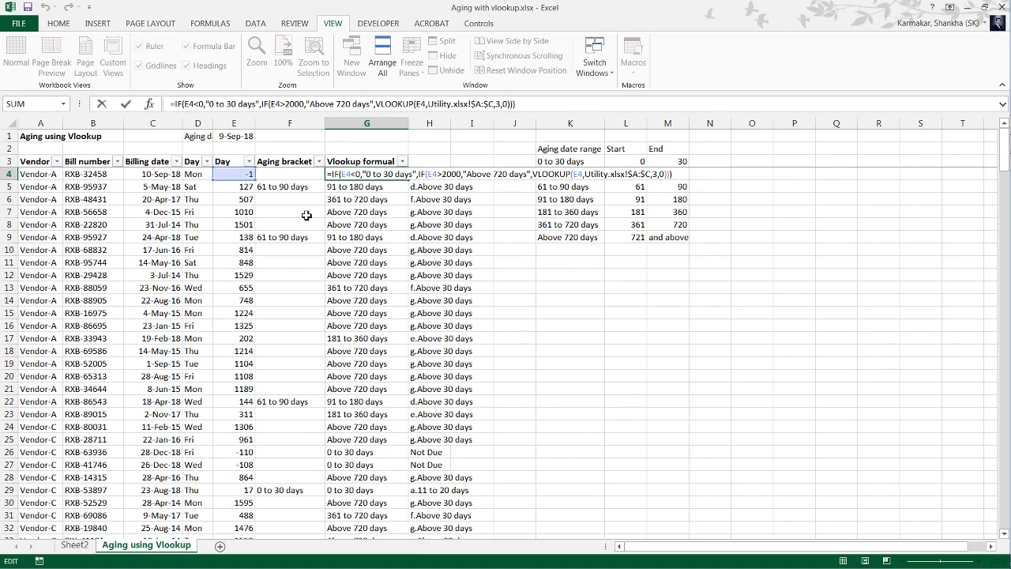
pyautogui.press('Escape')
pyautogui.press('Right')
pyautogui.press('Right')
pyautogui.press('Right')
pyautogui.press('Right')
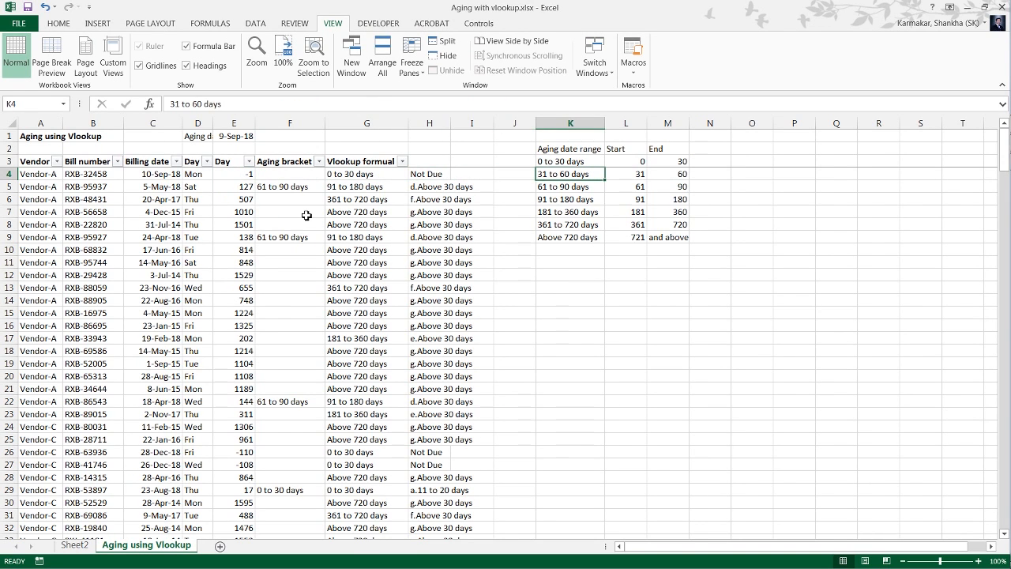
pyautogui.press('Left')
pyautogui.press('Left')
pyautogui.press('Left')
pyautogui.press('Left')
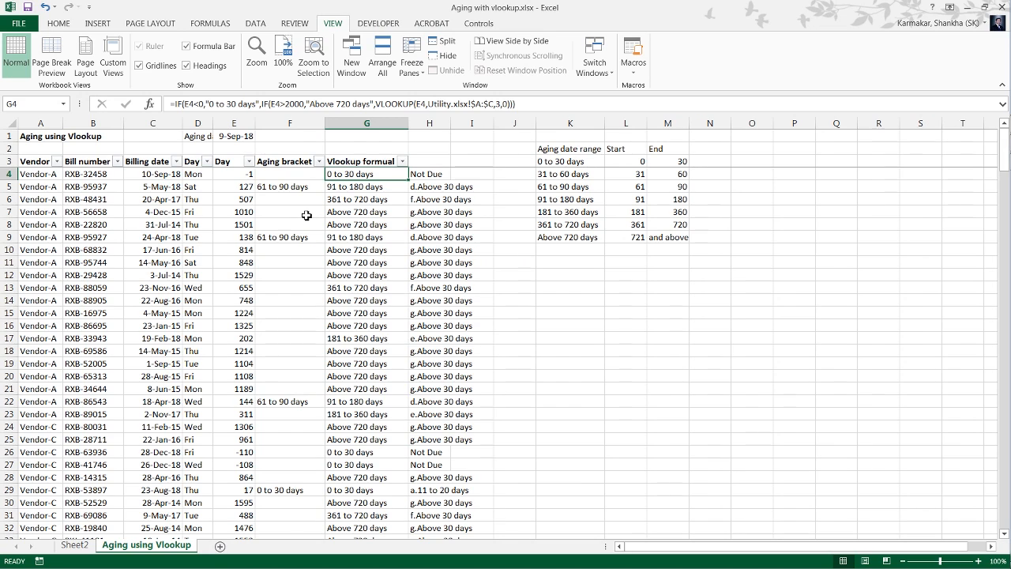
pyautogui.press('F2')
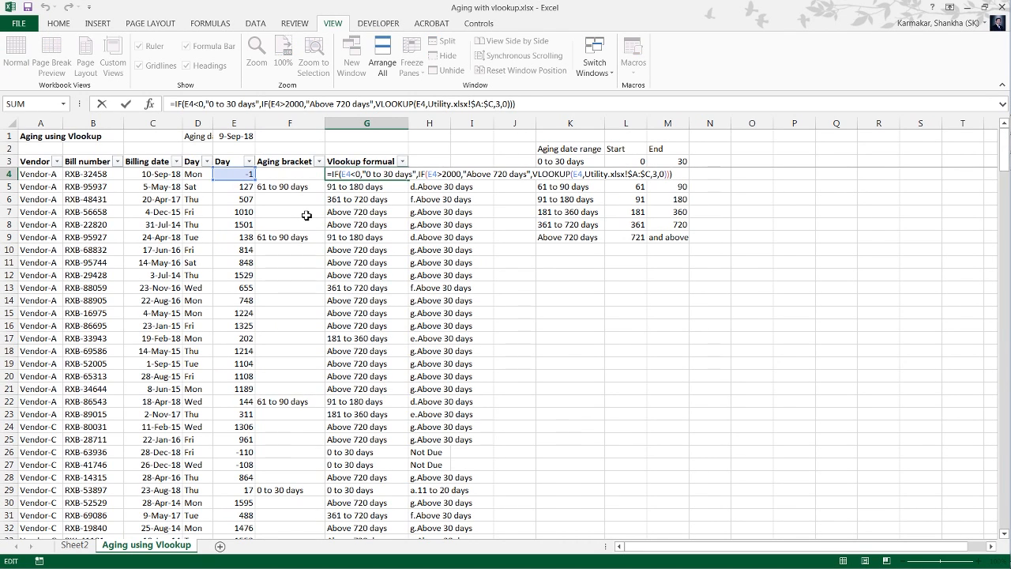
pyautogui.hotkey('ctrl', 'shift', 'Left')
pyautogui.hotkey('ctrl', 'shift', 'Left')
pyautogui.hotkey('ctrl', 'shift', 'Left')
pyautogui.hotkey('ctrl', 'shift', 'Left')
pyautogui.hotkey('ctrl', 'shift', 'Left')
pyautogui.hotkey('ctrl', 'shift', 'Left')
pyautogui.hotkey('ctrl', 'shift', 'Left')
pyautogui.hotkey('ctrl', 'shift', 'Left')
pyautogui.hotkey('ctrl', 'shift', 'Left')
pyautogui.hotkey('ctrl', 'shift', 'Left')
pyautogui.hotkey('ctrl', 'shift', 'Left')
pyautogui.hotkey('ctrl', 'shift', 'Left')
pyautogui.hotkey('ctrl', 'shift', 'Left')
pyautogui.hotkey('ctrl', 'shift', 'Left')
pyautogui.hotkey('ctrl', 'shift', 'Left')
pyautogui.hotkey('ctrl', 'shift', 'Left')
pyautogui.hotkey('ctrl', 'shift', 'Left')
pyautogui.hotkey('ctrl', 'shift', 'Left')
pyautogui.hotkey('ctrl', 'shift', 'Left')
pyautogui.hotkey('ctrl', 'shift', 'Left')
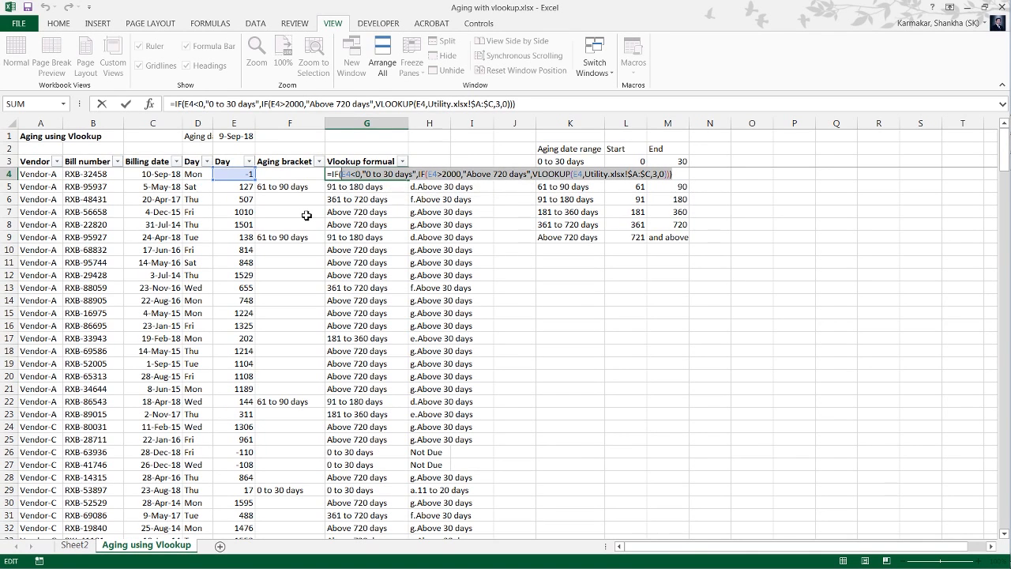
pyautogui.press('Tab')
pyautogui.press('Left')
# Add the sequence prefix "a." to the "0 to 30 days" text in the G4 formula.
pyautogui.press('F2')
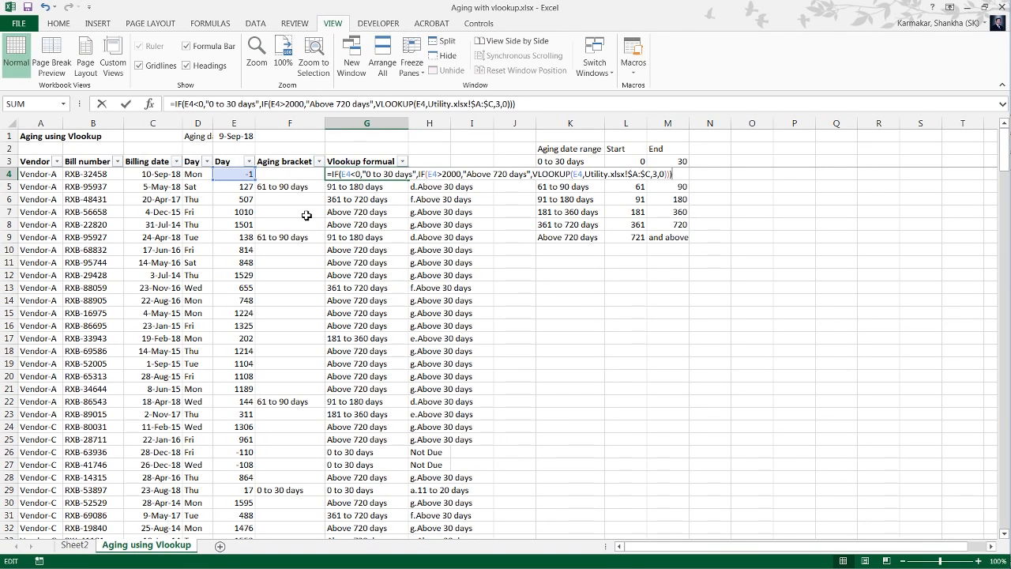
pyautogui.hotkey('ctrl', 'Left')
pyautogui.hotkey('ctrl', 'Left')
pyautogui.hotkey('ctrl', 'Left')
pyautogui.hotkey('ctrl', 'Left')
pyautogui.hotkey('ctrl', 'Left')
pyautogui.hotkey('ctrl', 'Left')
pyautogui.hotkey('ctrl', 'Left')
pyautogui.hotkey('ctrl', 'Left')
pyautogui.hotkey('ctrl', 'Left')
pyautogui.hotkey('ctrl', 'Left')
pyautogui.hotkey('ctrl', 'Left')
pyautogui.hotkey('ctrl', 'Left')
pyautogui.hotkey('ctrl', 'Left')
pyautogui.hotkey('ctrl', 'Left')
pyautogui.hotkey('ctrl', 'Left')
pyautogui.hotkey('ctrl', 'Left')
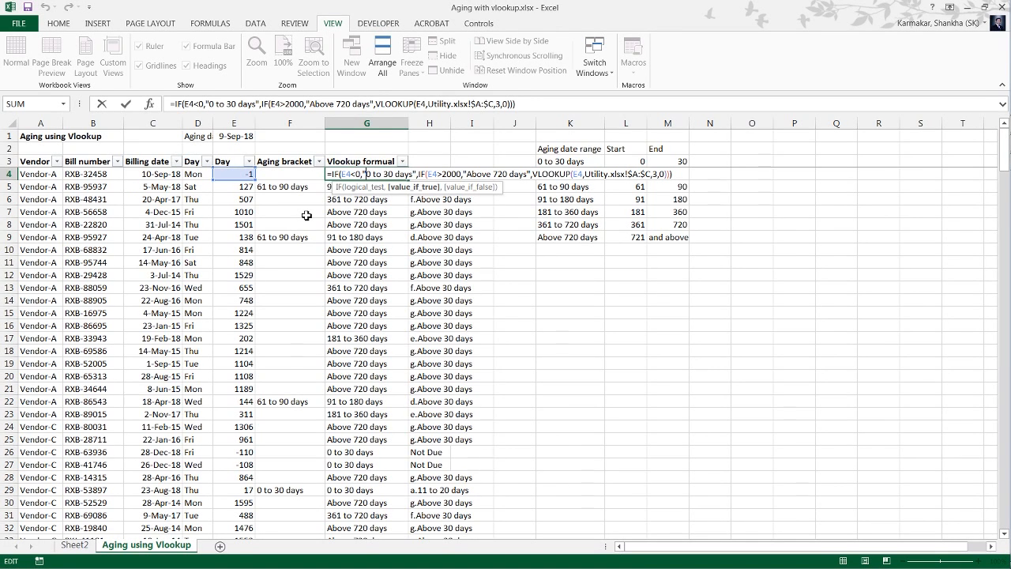
pyautogui.write('a.')
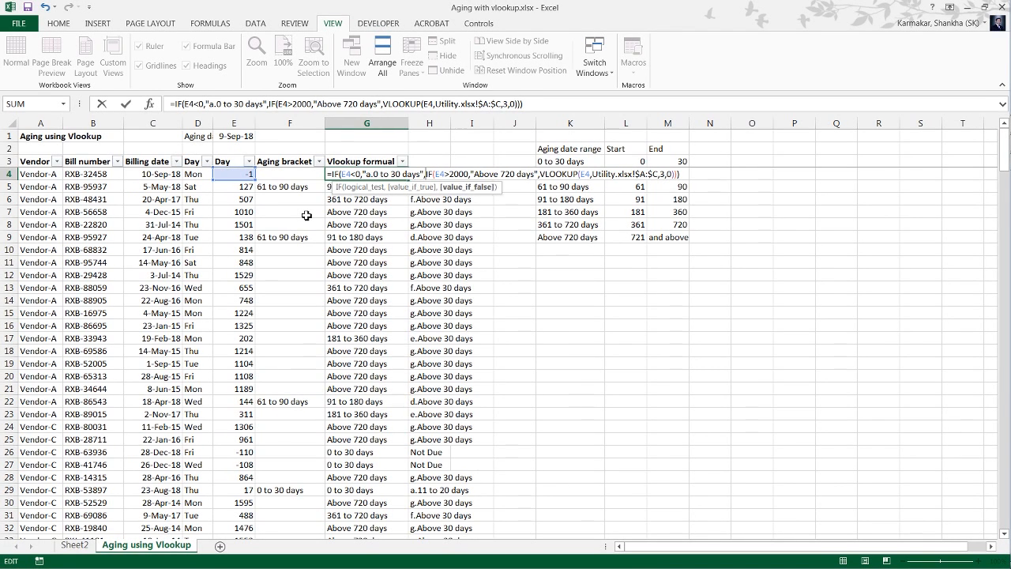
# Add the sequence prefix "g." to the "Above 720 days" text in the G4 formula and commit it.
pyautogui.hotkey('ctrl', 'Right')
pyautogui.hotkey('ctrl', 'Right')
pyautogui.hotkey('ctrl', 'Right')
pyautogui.hotkey('ctrl', 'Right')
pyautogui.hotkey('ctrl', 'Right')
pyautogui.hotkey('ctrl', 'Right')
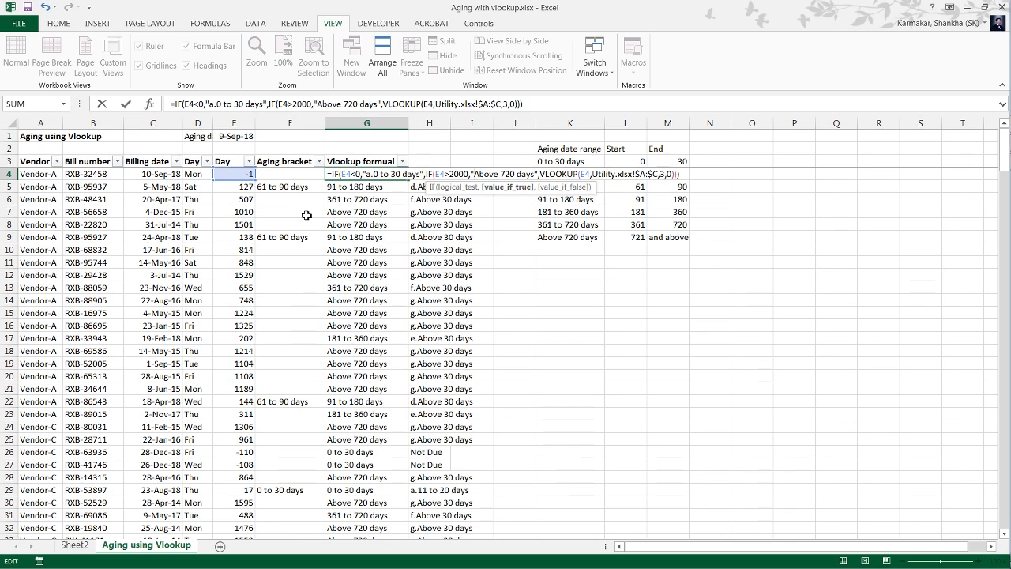
pyautogui.write('g.')
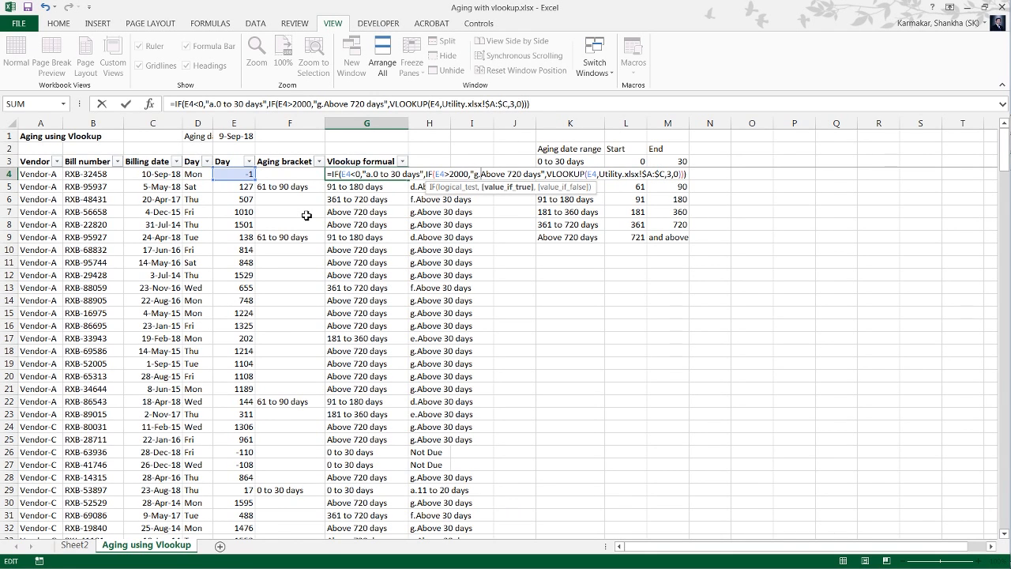
pyautogui.press('Return')
pyautogui.press('Up')
# Copy the whole formula text from G4 and switch to the Utility.xlsx workbook.
pyautogui.press('F2')
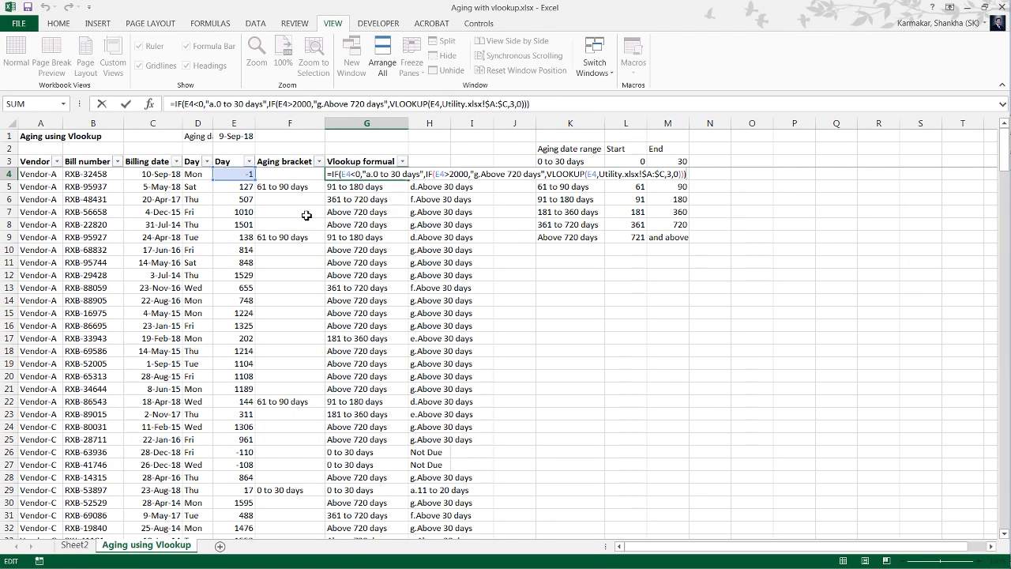
pyautogui.hotkey('ctrl', 'shift', 'Left')
pyautogui.hotkey('ctrl', 'shift', 'Left')
pyautogui.hotkey('ctrl', 'shift', 'Left')
pyautogui.hotkey('ctrl', 'shift', 'Left')
pyautogui.hotkey('ctrl', 'shift', 'Left')
pyautogui.hotkey('ctrl', 'shift', 'Left')
pyautogui.hotkey('ctrl', 'shift', 'Left')
pyautogui.hotkey('ctrl', 'shift', 'Left')
pyautogui.hotkey('ctrl', 'shift', 'Left')
pyautogui.hotkey('ctrl', 'shift', 'Left')
pyautogui.hotkey('ctrl', 'shift', 'Left')
pyautogui.hotkey('ctrl', 'shift', 'Left')
pyautogui.hotkey('ctrl', 'shift', 'Left')
pyautogui.hotkey('ctrl', 'shift', 'Left')
pyautogui.hotkey('ctrl', 'shift', 'Left')
pyautogui.hotkey('ctrl', 'shift', 'Left')
pyautogui.hotkey('ctrl', 'shift', 'Left')
pyautogui.hotkey('ctrl', 'shift', 'Left')
pyautogui.hotkey('ctrl', 'shift', 'Left')
pyautogui.hotkey('ctrl', 'shift', 'Left')
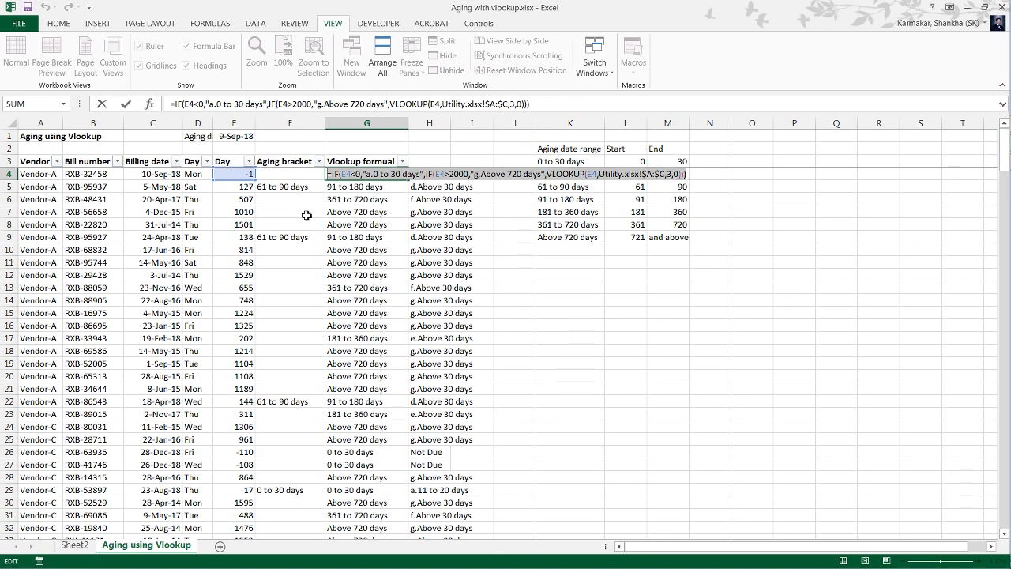
pyautogui.press('Escape')
pyautogui.hotkey('ctrl', 'Tab')
pyautogui.press('Right')
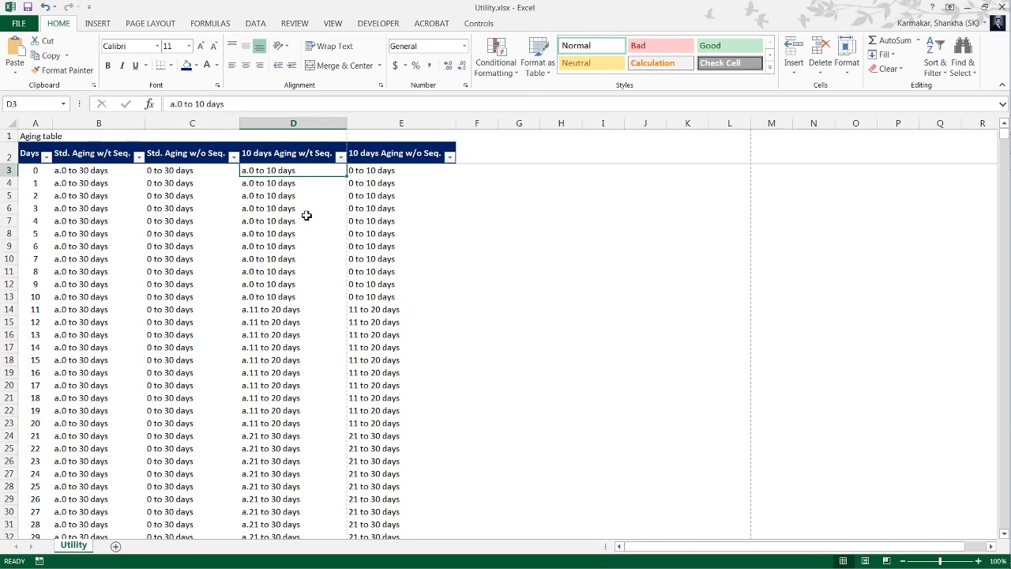
# Paste the copied IF and VLOOKUP formula, with column index 3, into G4 of the Utility sheet as plain text.
pyautogui.press('Right')
pyautogui.press('Right')
pyautogui.press('Right')
pyautogui.press('Right')
pyautogui.press('Right')
pyautogui.press('Right')
pyautogui.press('Right')
pyautogui.press('Up')
pyautogui.press('Up')
pyautogui.press('Left')
pyautogui.press('Left')
pyautogui.press('Left')
pyautogui.press('Left')
pyautogui.press('Left')
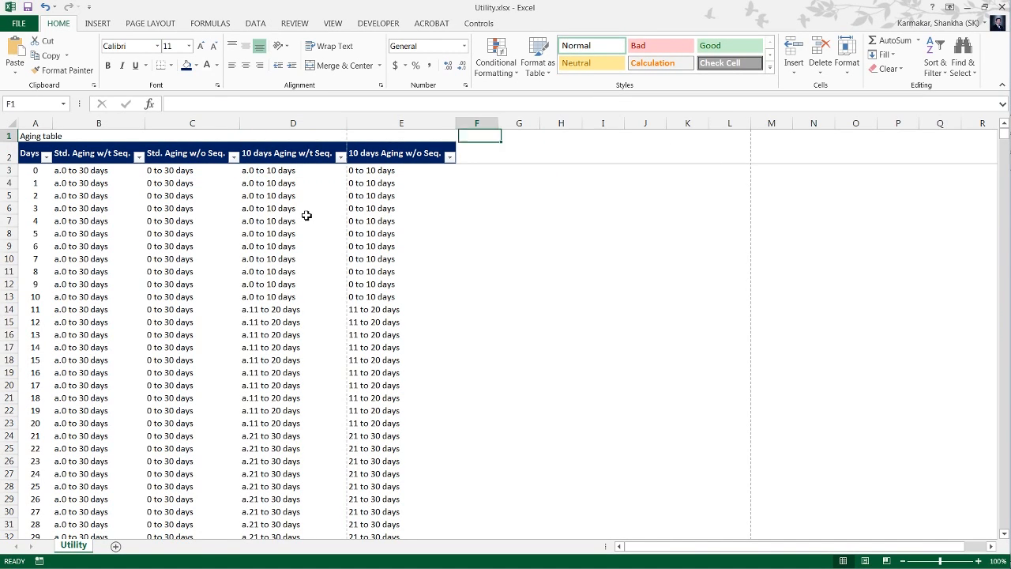
pyautogui.press('Right')
pyautogui.press('Down')
pyautogui.press('Down')
pyautogui.press('Down')
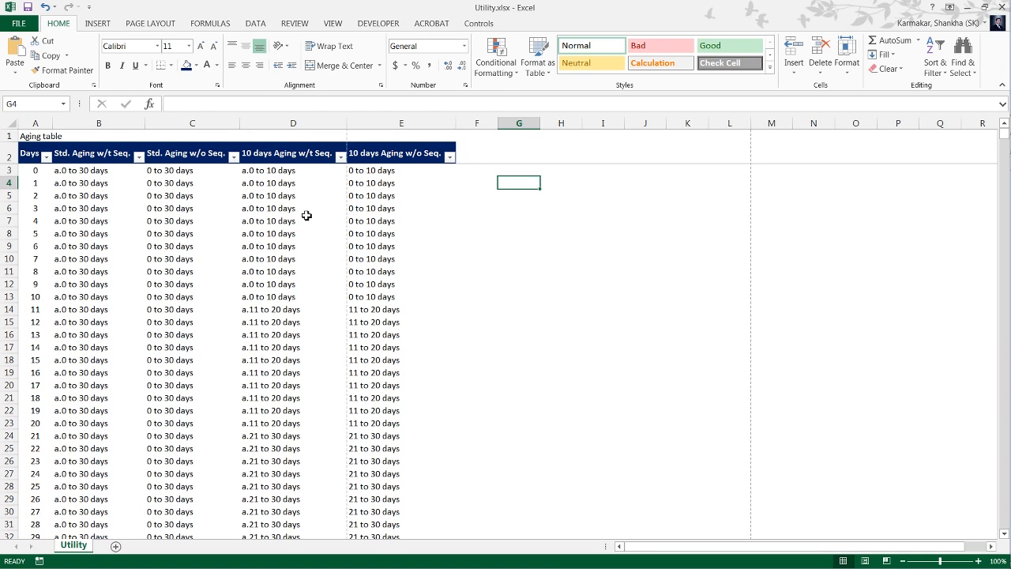
pyautogui.write('=IF(E4<0,"a.0 to 30 days",IF(E4>2000,"g.Above 720 days",VLOOKUP(E4,Utility!$A:$C,3,0)))')
pyautogui.press('F2')
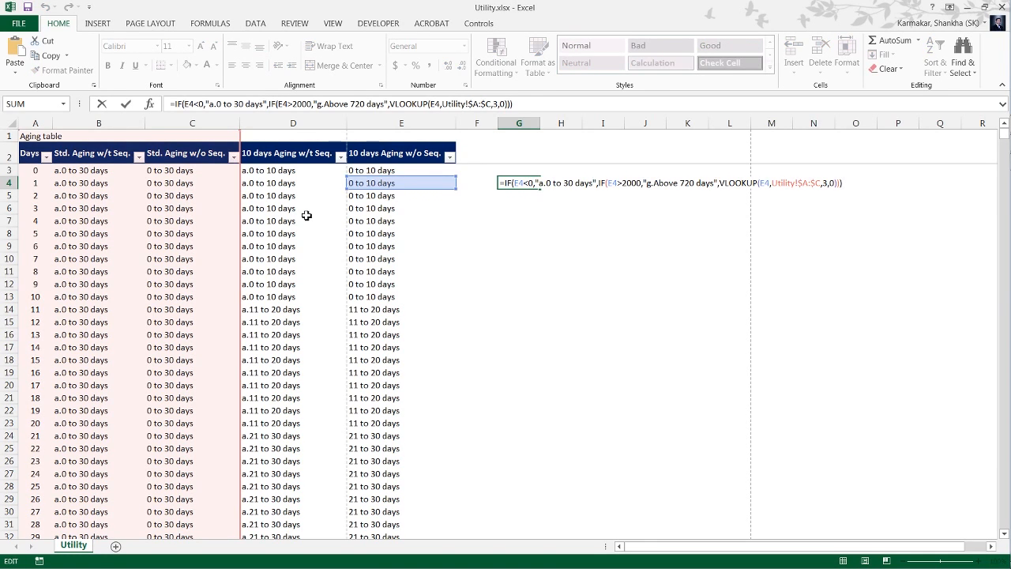
pyautogui.hotkey('ctrl', 'Left')
pyautogui.hotkey('ctrl', 'Left')
pyautogui.hotkey('ctrl', 'Left')
pyautogui.hotkey('ctrl', 'Left')
pyautogui.hotkey('ctrl', 'Left')
pyautogui.hotkey('ctrl', 'Left')
pyautogui.hotkey('ctrl', 'Left')
pyautogui.hotkey('ctrl', 'Left')
pyautogui.hotkey('ctrl', 'Left')
pyautogui.hotkey('ctrl', 'Left')
pyautogui.hotkey('ctrl', 'Left')
pyautogui.hotkey('ctrl', 'Left')
pyautogui.hotkey('ctrl', 'Left')
pyautogui.hotkey('ctrl', 'Left')
pyautogui.hotkey('ctrl', 'Left')
pyautogui.hotkey('ctrl', 'Left')
pyautogui.hotkey('ctrl', 'Left')
pyautogui.hotkey('ctrl', 'Left')
pyautogui.hotkey('ctrl', 'Left')
pyautogui.hotkey('ctrl', 'Left')
pyautogui.press('Return')
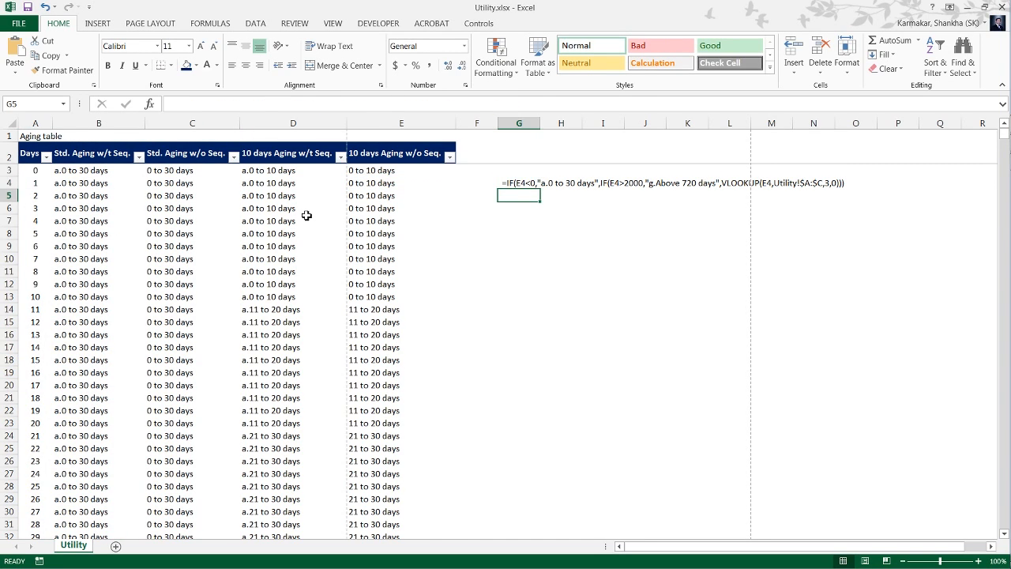
# Review the formula text noted in G4 of the Utility sheet.
pyautogui.press('Up')
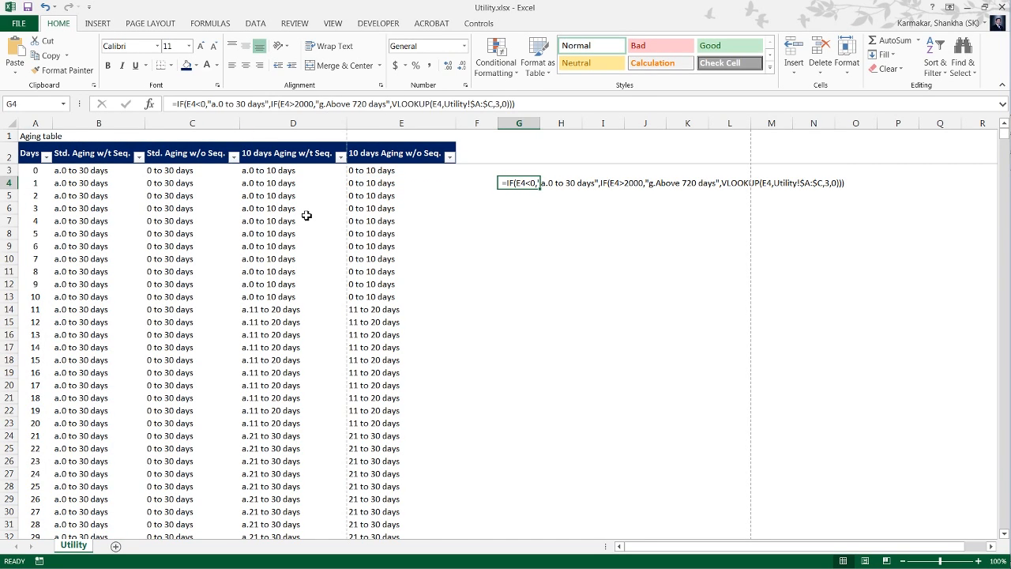
pyautogui.press('Up')
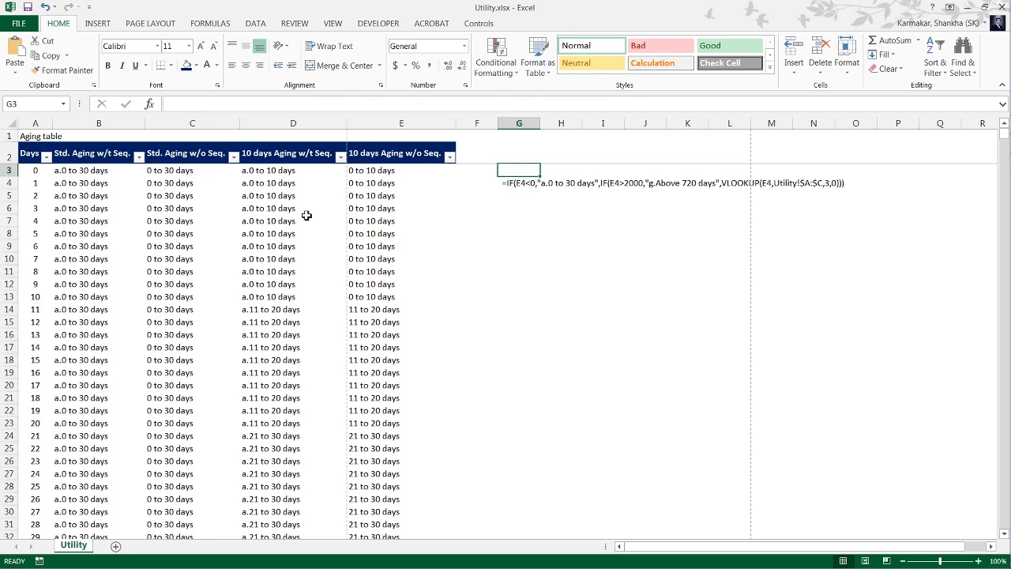
pyautogui.press('Down')
pyautogui.press('F2')
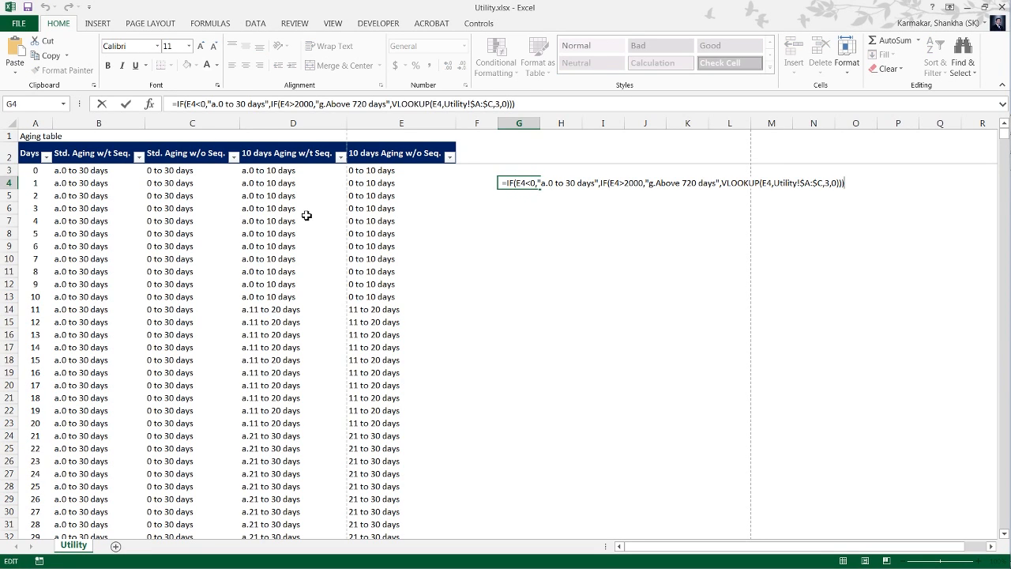
pyautogui.press('Escape')
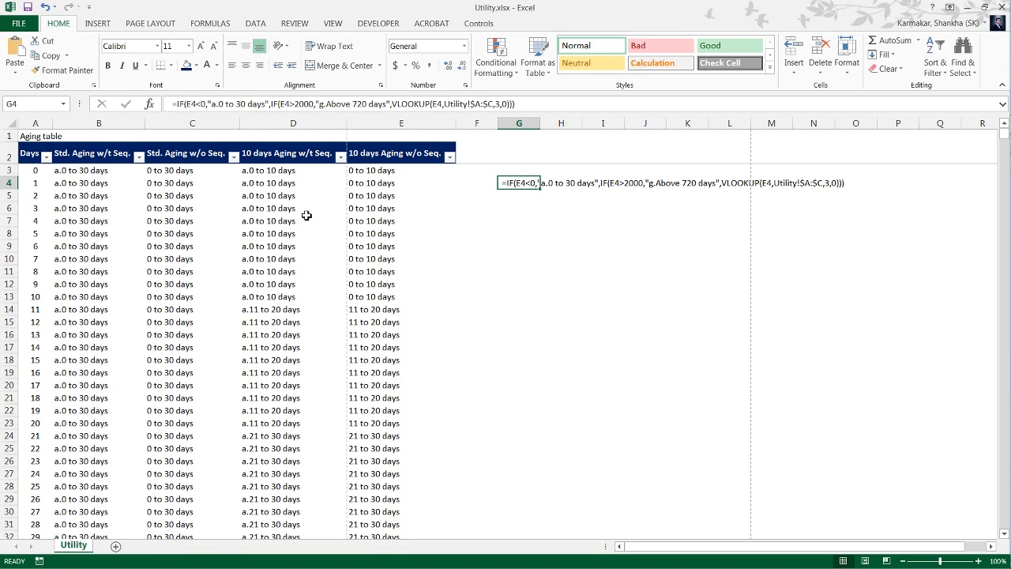
# Back in Aging with vlookup.xlsx, set the VLOOKUP column index in the G4 formula to 2.
pyautogui.hotkey('ctrl', 'Tab')
pyautogui.press('F2')
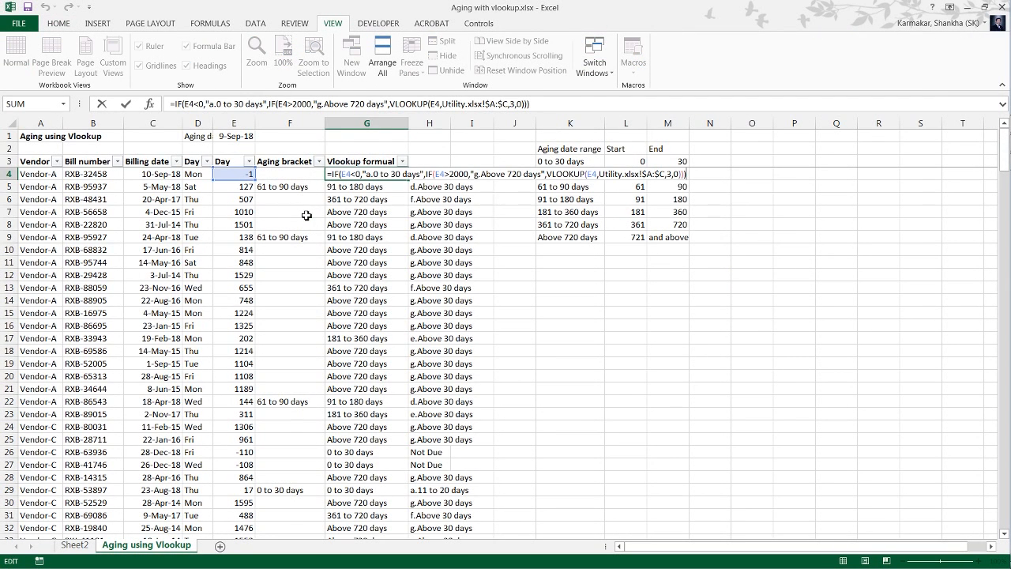
pyautogui.press('Left')
pyautogui.press('Left')
pyautogui.press('Left')
pyautogui.press('Left')
pyautogui.press('Left')
pyautogui.press('BackSpace')
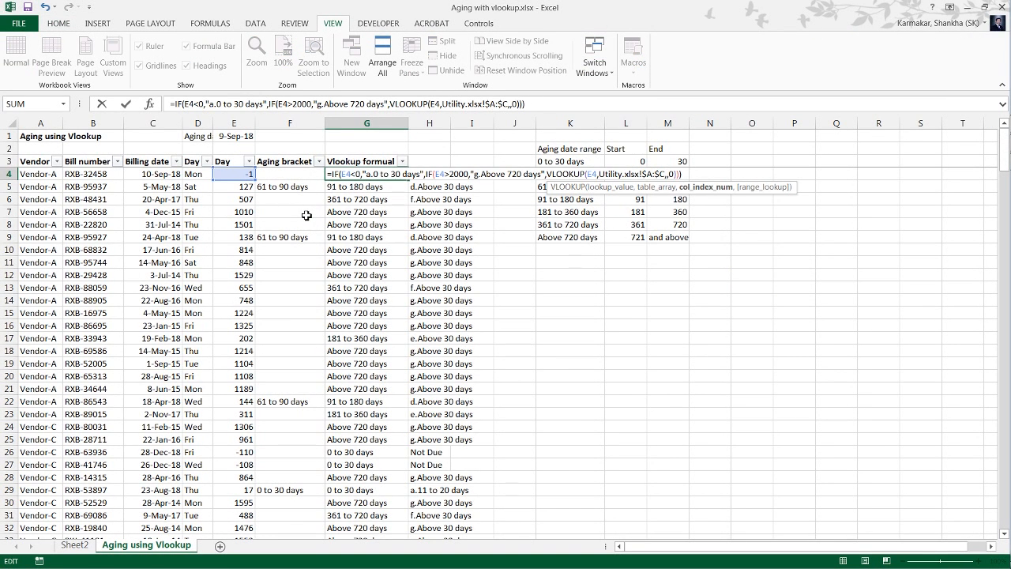
pyautogui.write('2')
pyautogui.hotkey('ctrl', 'Return')
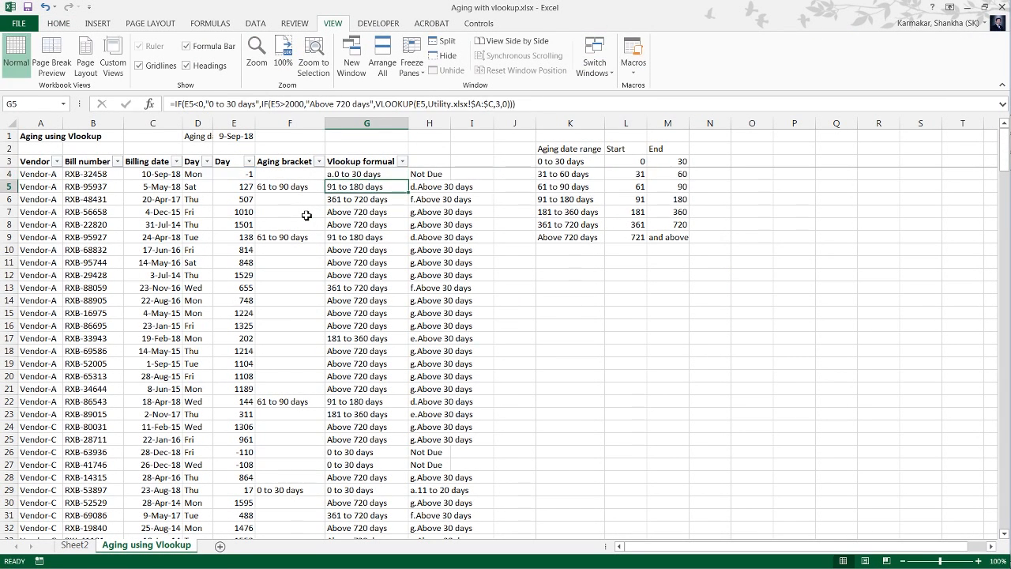
# Fill the G4 formula down the Vlookup formual column to row 272 and return to G4.
pyautogui.hotkey('ctrl', 'shift', 'Down')
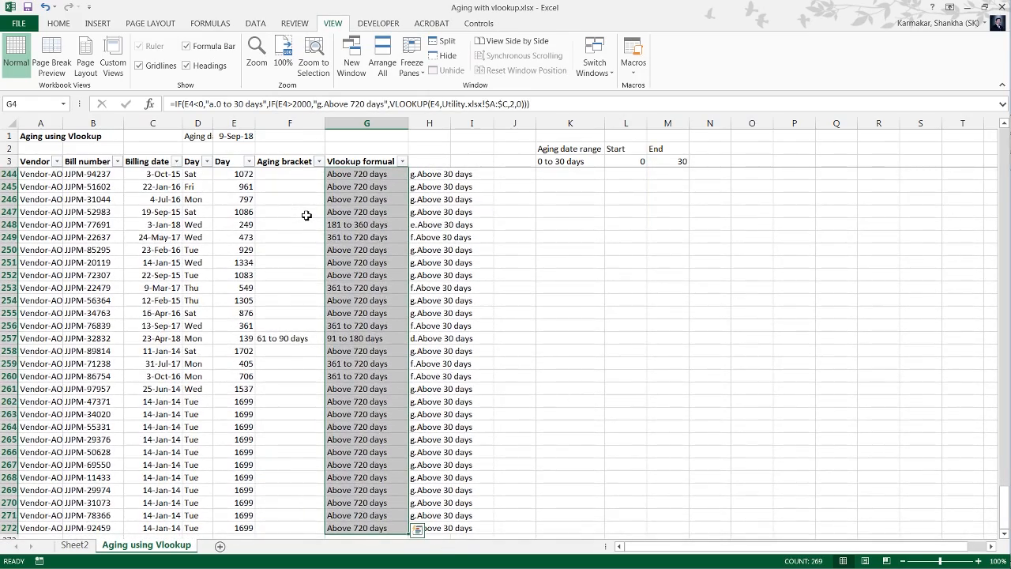
pyautogui.hotkey('ctrl', 'd')
pyautogui.hotkey('ctrl', 'Up')
pyautogui.press('Down')
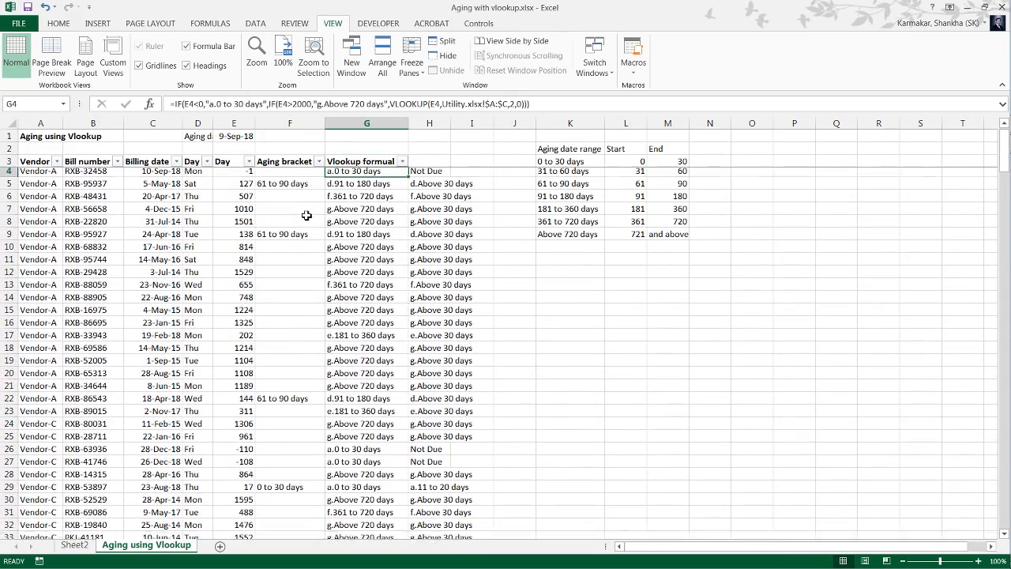
pyautogui.press('F2')
pyautogui.press('Left')
pyautogui.press('Left')
pyautogui.press('Left')
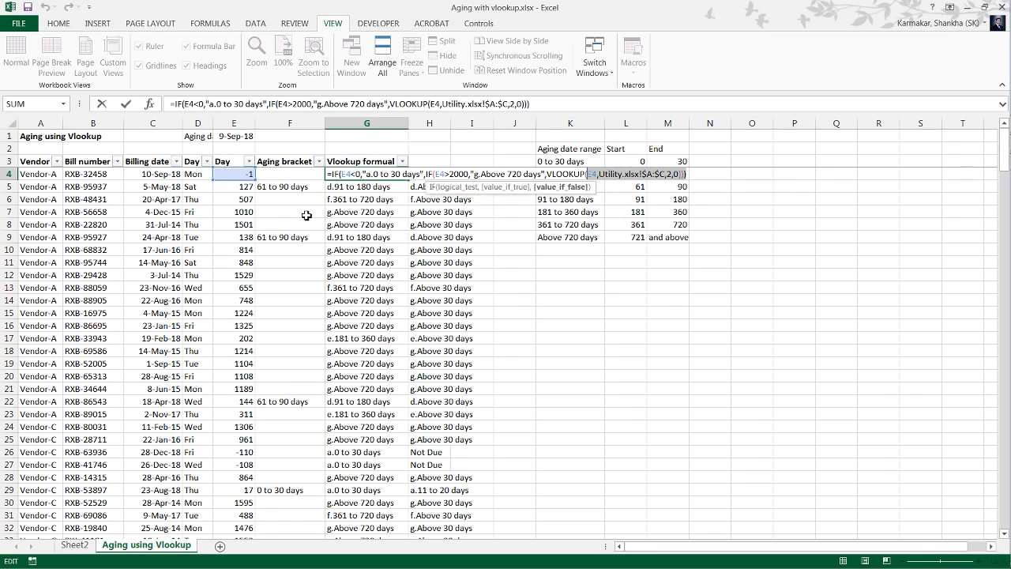
pyautogui.hotkey('ctrl', 'Return')
pyautogui.hotkey('alt', 'Tab')
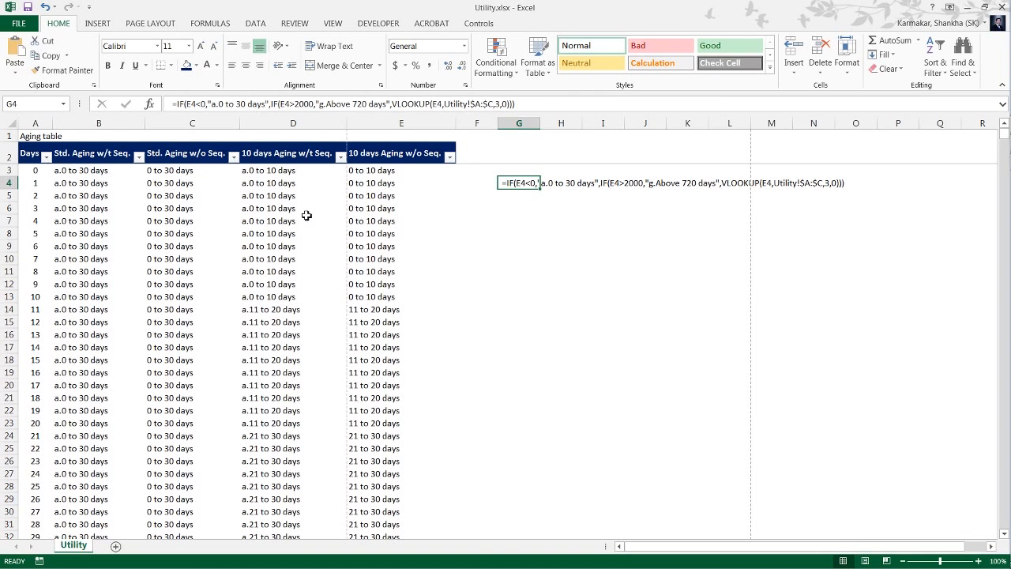
pyautogui.press('F2')
pyautogui.hotkey('ctrl', 'shift', 'Left')
pyautogui.hotkey('ctrl', 'shift', 'Left')
pyautogui.hotkey('ctrl', 'shift', 'Left')
pyautogui.hotkey('ctrl', 'shift', 'Left')
pyautogui.hotkey('ctrl', 'shift', 'Left')
pyautogui.hotkey('ctrl', 'shift', 'Left')
pyautogui.hotkey('ctrl', 'shift', 'Left')
pyautogui.hotkey('ctrl', 'shift', 'Left')
pyautogui.hotkey('ctrl', 'shift', 'Left')
pyautogui.hotkey('shift', 'Home')
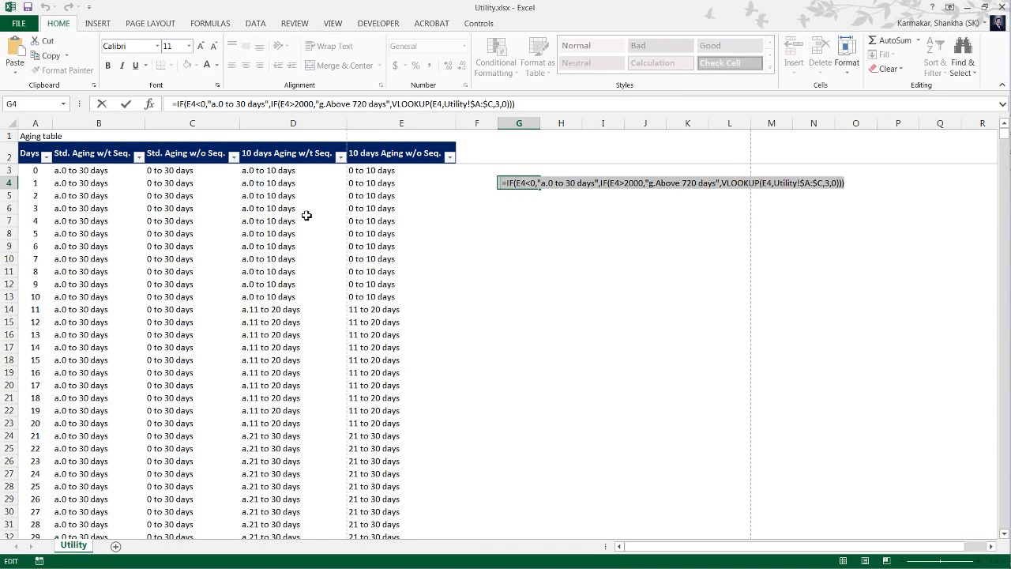
pyautogui.press('Delete')
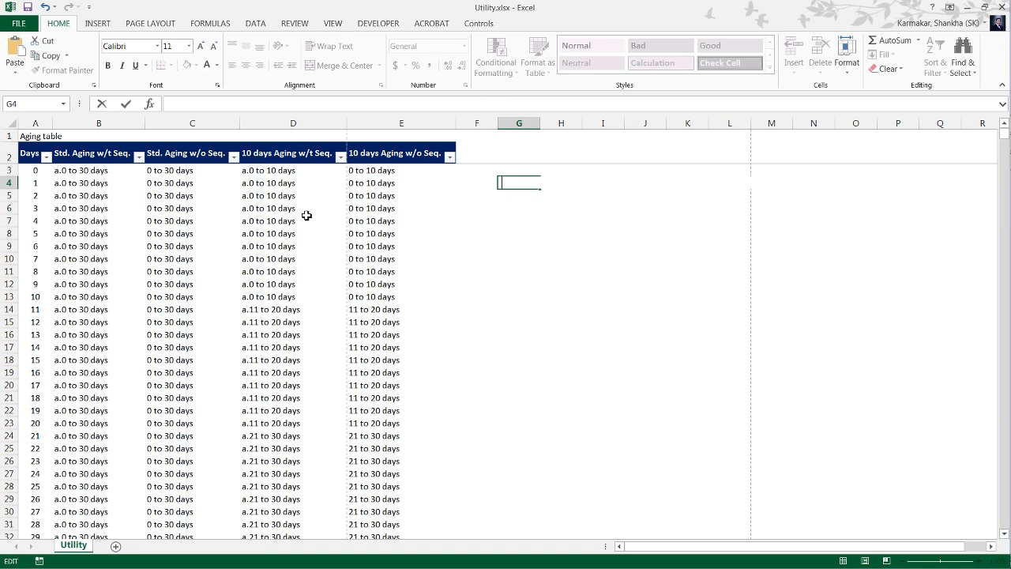
pyautogui.press('Escape')
# Copy the complete updated formula text from G4 of the Aging using Vlookup sheet.
pyautogui.hotkey('alt', 'Tab')
pyautogui.press('F2')
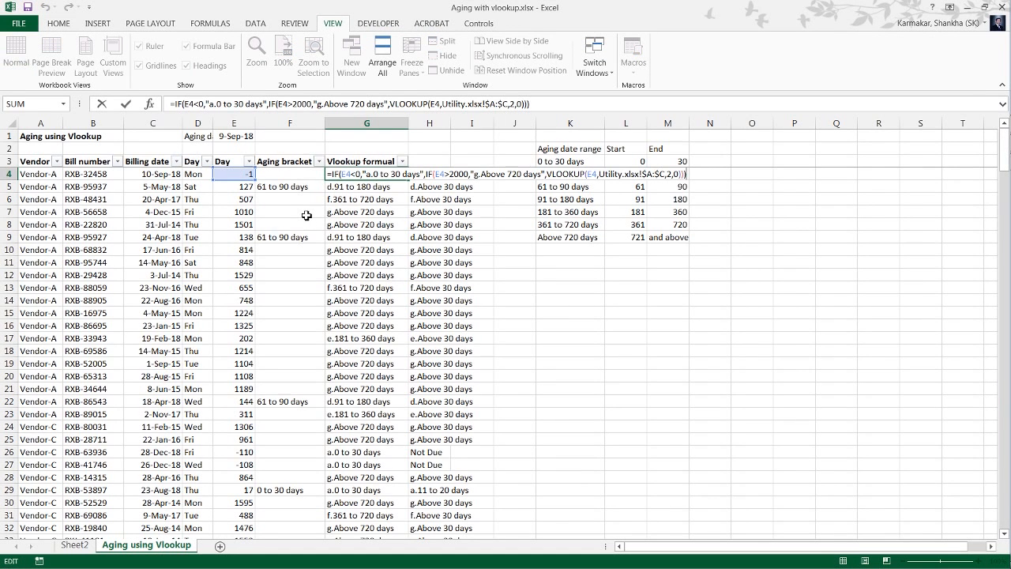
pyautogui.hotkey('ctrl', 'shift', 'Left')
pyautogui.hotkey('ctrl', 'shift', 'Left')
pyautogui.hotkey('ctrl', 'shift', 'Left')
pyautogui.hotkey('ctrl', 'shift', 'Left')
pyautogui.hotkey('ctrl', 'shift', 'Left')
pyautogui.hotkey('ctrl', 'shift', 'Left')
pyautogui.hotkey('ctrl', 'shift', 'Left')
pyautogui.hotkey('ctrl', 'shift', 'Left')
pyautogui.hotkey('ctrl', 'shift', 'Left')
pyautogui.hotkey('shift', 'Home')
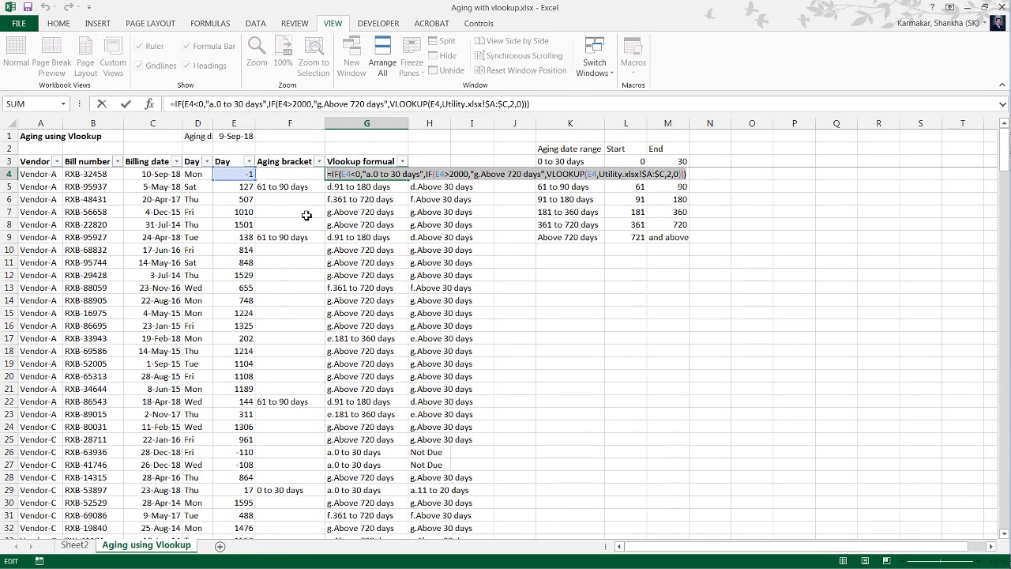
pyautogui.hotkey('ctrl', 'c')
pyautogui.press('Escape')
# Replace the formula text in G4 of the Utility sheet with the copied column-index-2 version, kept as plain text.
pyautogui.hotkey('alt', 'Tab')
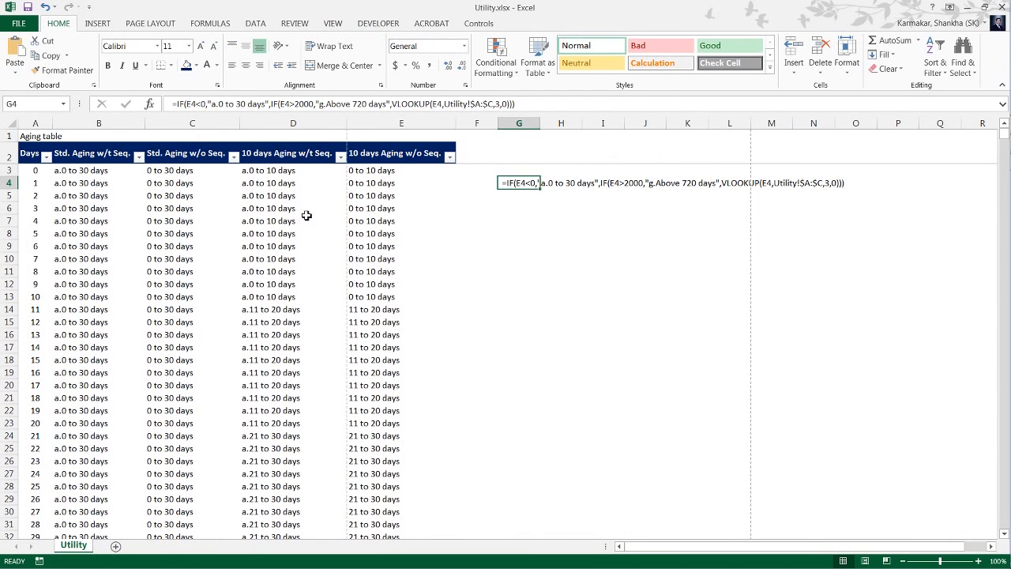
pyautogui.press('F2')
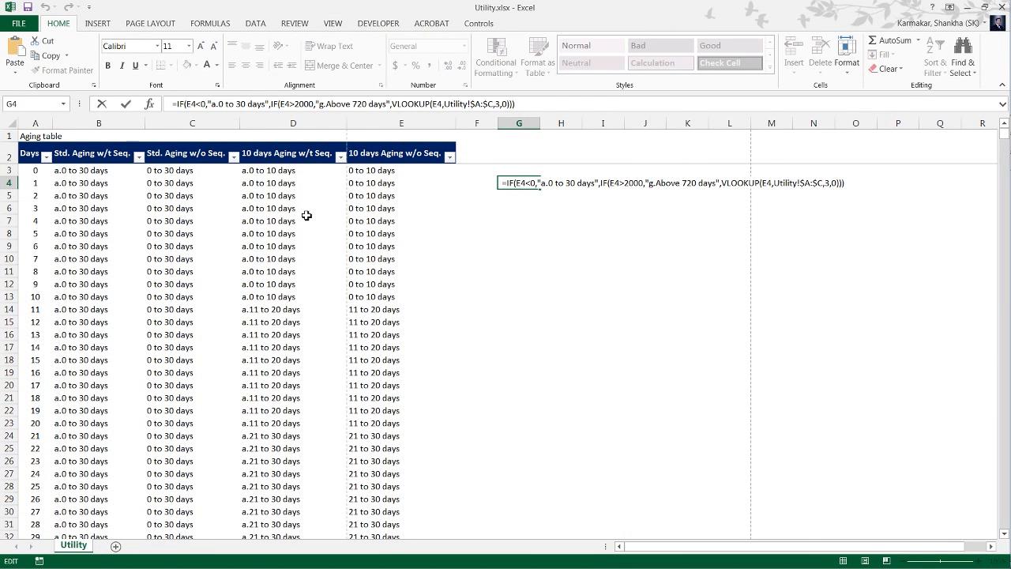
pyautogui.hotkey('ctrl', 'shift', 'Left')
pyautogui.hotkey('ctrl', 'shift', 'Left')
pyautogui.hotkey('ctrl', 'shift', 'Left')
pyautogui.hotkey('ctrl', 'shift', 'Left')
pyautogui.hotkey('ctrl', 'shift', 'Left')
pyautogui.hotkey('ctrl', 'shift', 'Left')
pyautogui.hotkey('ctrl', 'shift', 'Left')
pyautogui.hotkey('ctrl', 'shift', 'Left')
pyautogui.hotkey('ctrl', 'shift', 'Left')
pyautogui.hotkey('shift', 'Home')
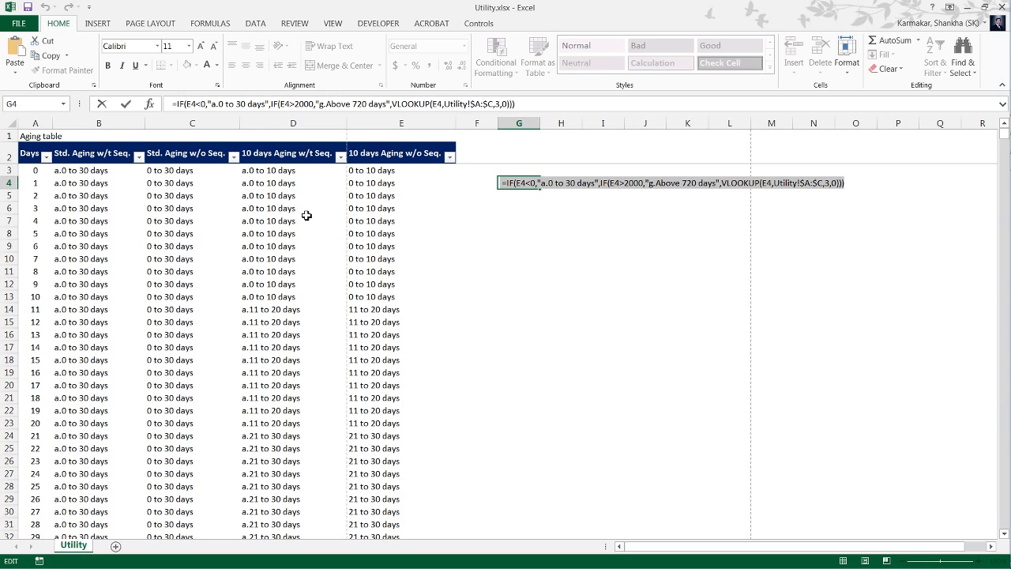
pyautogui.press('BackSpace')
pyautogui.hotkey('ctrl', 'v')
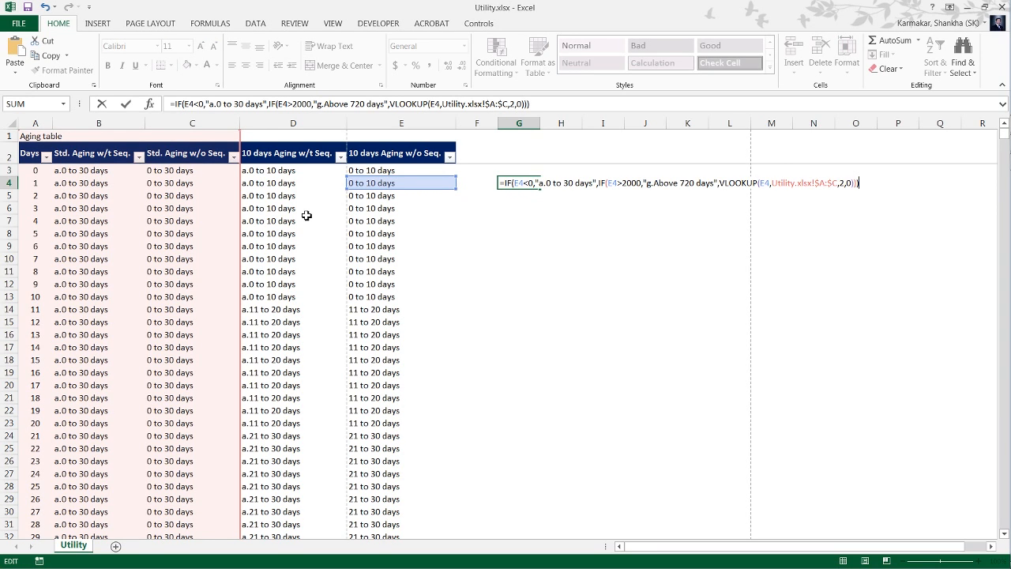
pyautogui.hotkey('ctrl', 'Left')
pyautogui.hotkey('ctrl', 'Left')
pyautogui.hotkey('ctrl', 'Left')
pyautogui.hotkey('ctrl', 'Left')
pyautogui.hotkey('ctrl', 'Left')
pyautogui.hotkey('ctrl', 'Left')
pyautogui.hotkey('ctrl', 'Left')
pyautogui.hotkey('ctrl', 'Left')
pyautogui.hotkey('ctrl', 'Left')
pyautogui.hotkey('ctrl', 'Left')
pyautogui.hotkey('ctrl', 'Left')
pyautogui.hotkey('ctrl', 'Left')
pyautogui.hotkey('ctrl', 'Left')
pyautogui.hotkey('ctrl', 'Left')
pyautogui.hotkey('ctrl', 'Left')
pyautogui.hotkey('ctrl', 'Left')
pyautogui.hotkey('ctrl', 'Left')
pyautogui.hotkey('ctrl', 'Left')
pyautogui.hotkey('ctrl', 'Left')
pyautogui.hotkey('ctrl', 'Left')
pyautogui.press('Return')
pyautogui.press('Down')
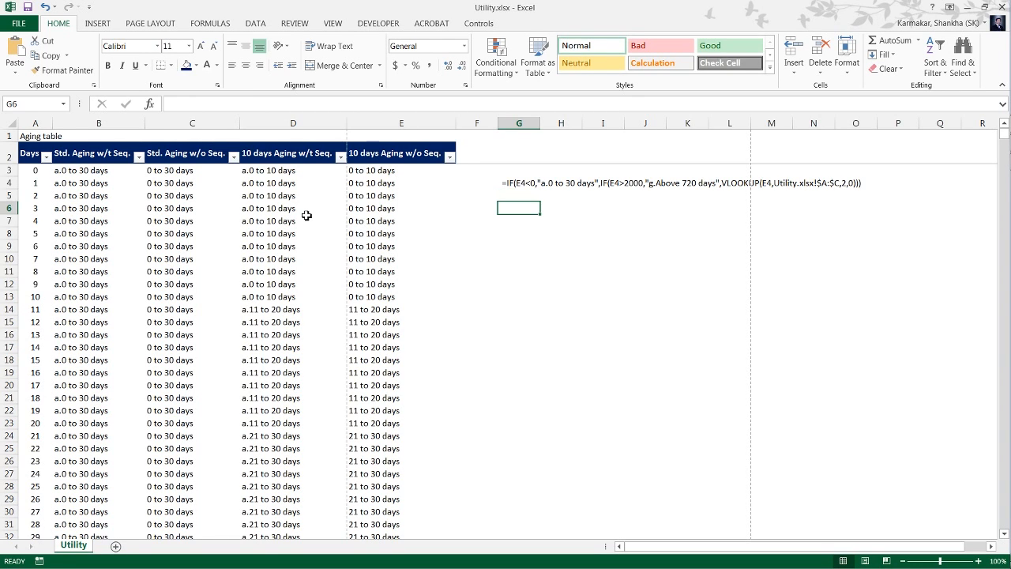
pyautogui.press('Up')
pyautogui.press('Up')
pyautogui.press('Up')
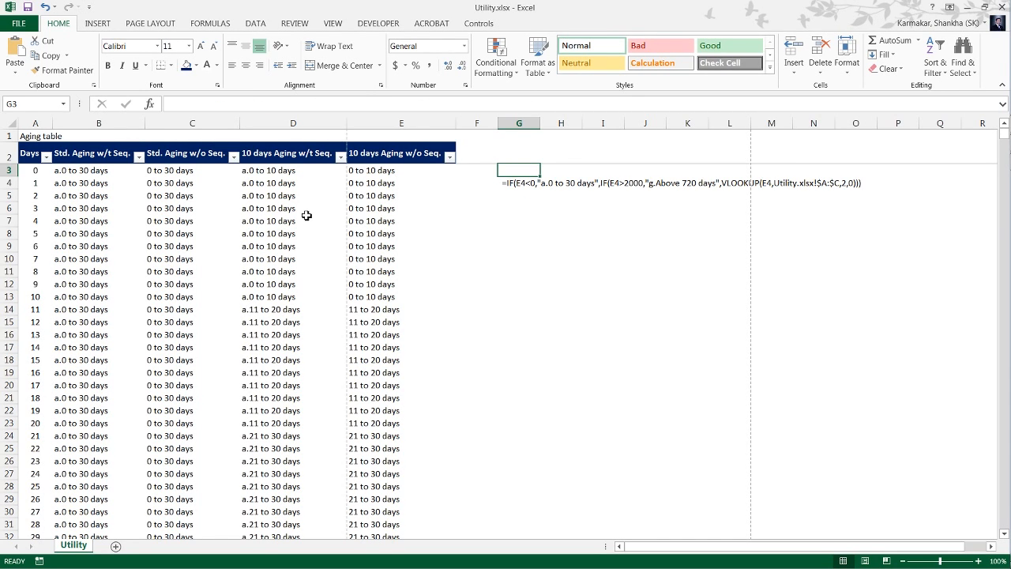
# Copy the Std. Aging w/t Seq. heading from B2 of the Utility sheet into G3 as a value only.
pyautogui.hotkey('ctrl', 'Home')
pyautogui.press('Down')
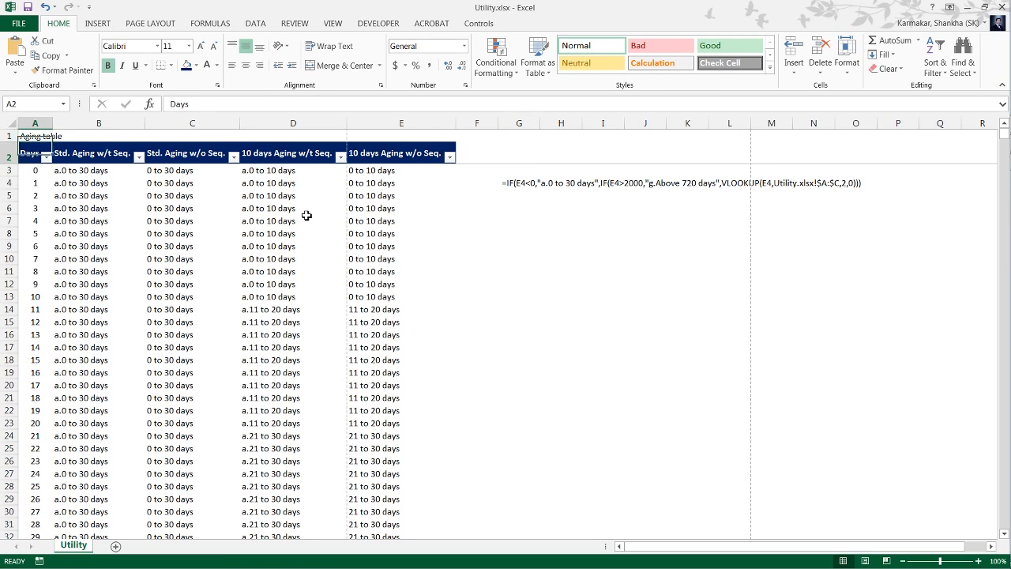
pyautogui.press('Right')
pyautogui.hotkey('ctrl', 'c')
pyautogui.press('Right')
pyautogui.press('Right')
pyautogui.press('Right')
pyautogui.press('Right')
pyautogui.press('Right')
pyautogui.press('Down')
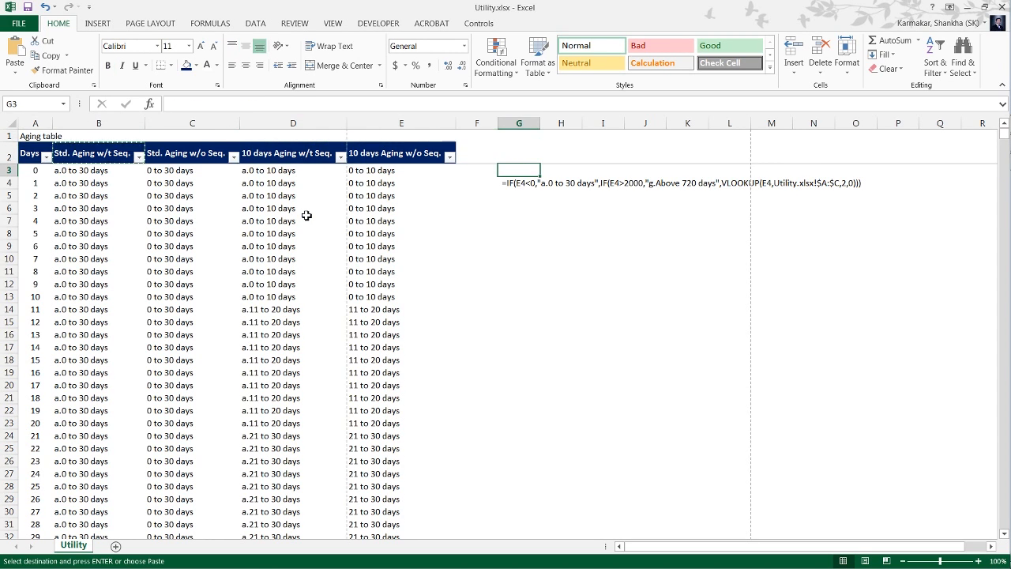
pyautogui.hotkey('alt', 'h')
pyautogui.press('v')
pyautogui.press('v')
# Make the G3 heading above the stored formula text bold and return to G4.
pyautogui.press('Down')
pyautogui.press('Down')
pyautogui.press('Down')
pyautogui.press('Up')
pyautogui.press('Up')
pyautogui.press('Up')
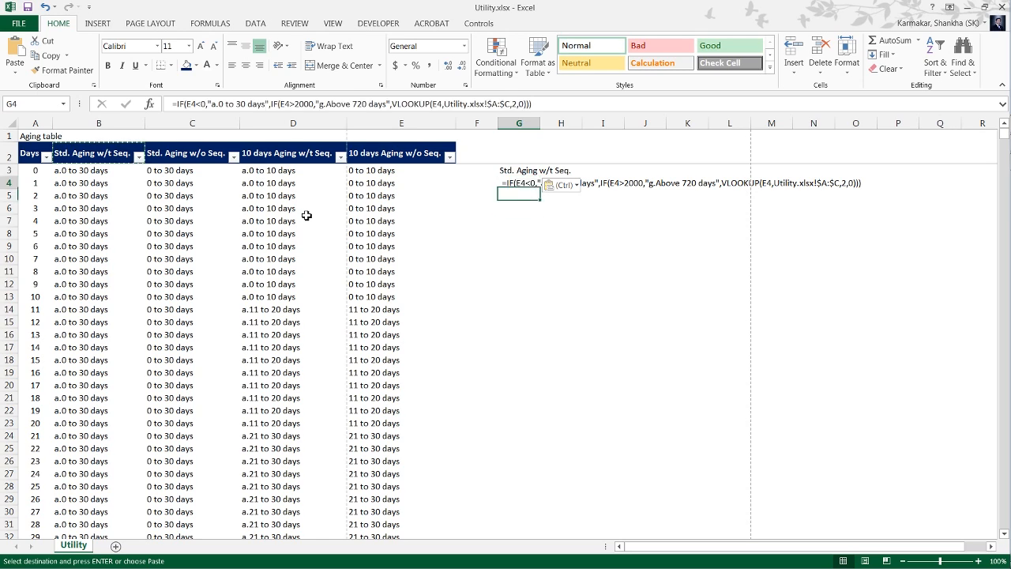
pyautogui.press('Escape')
pyautogui.press('Down')
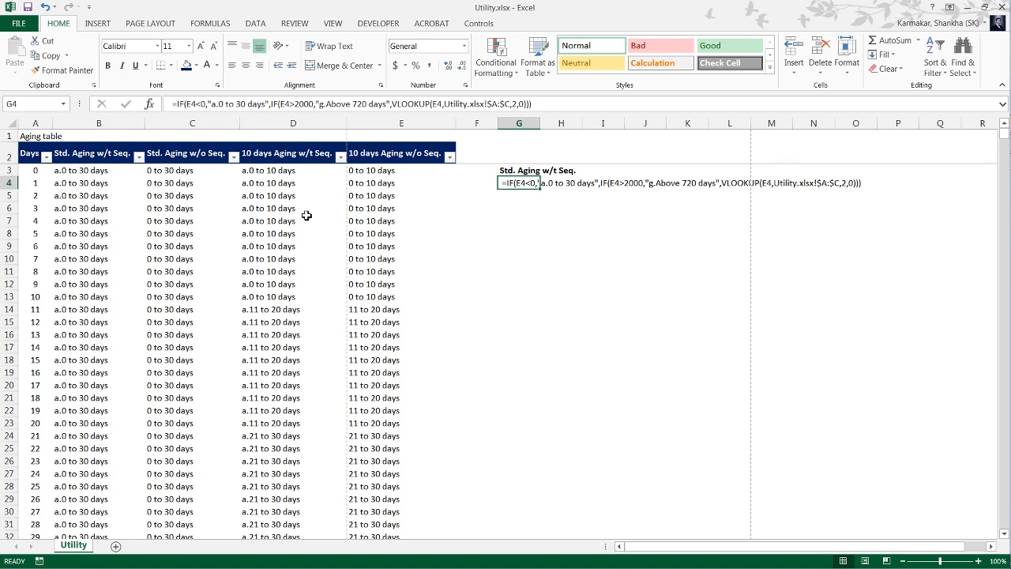
pyautogui.press('Right')
pyautogui.press('Left')
pyautogui.press('Down')
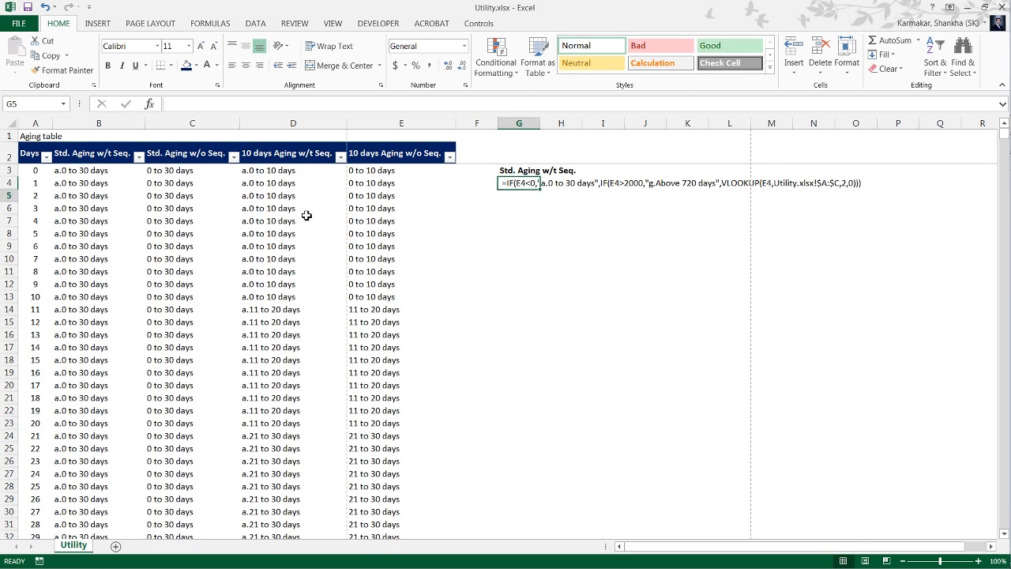
pyautogui.press('Up')
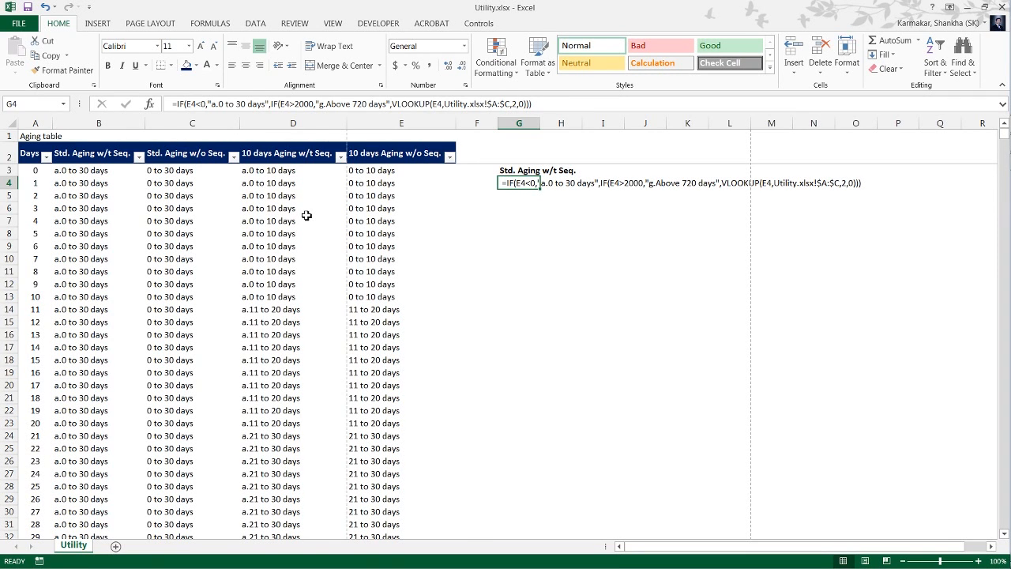
# Switch to Aging with vlookup.xlsx and examine the bill number, billing date and day columns, ending on E4.
pyautogui.hotkey('alt', 'Tab')
pyautogui.press('Left')
pyautogui.press('Left')
pyautogui.press('Left')
pyautogui.press('Left')
pyautogui.press('Left')
pyautogui.press('Left')
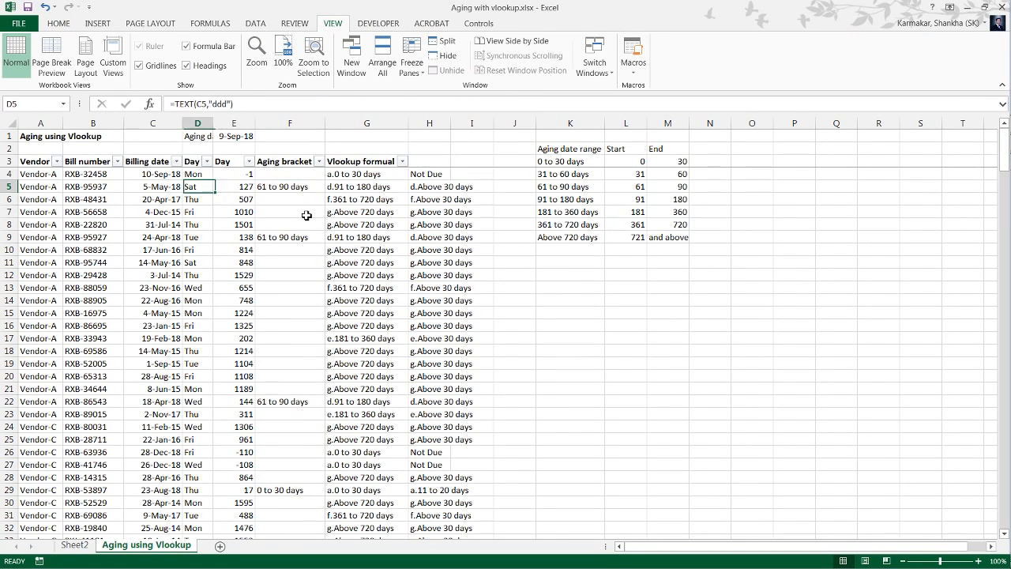
pyautogui.press('Right')
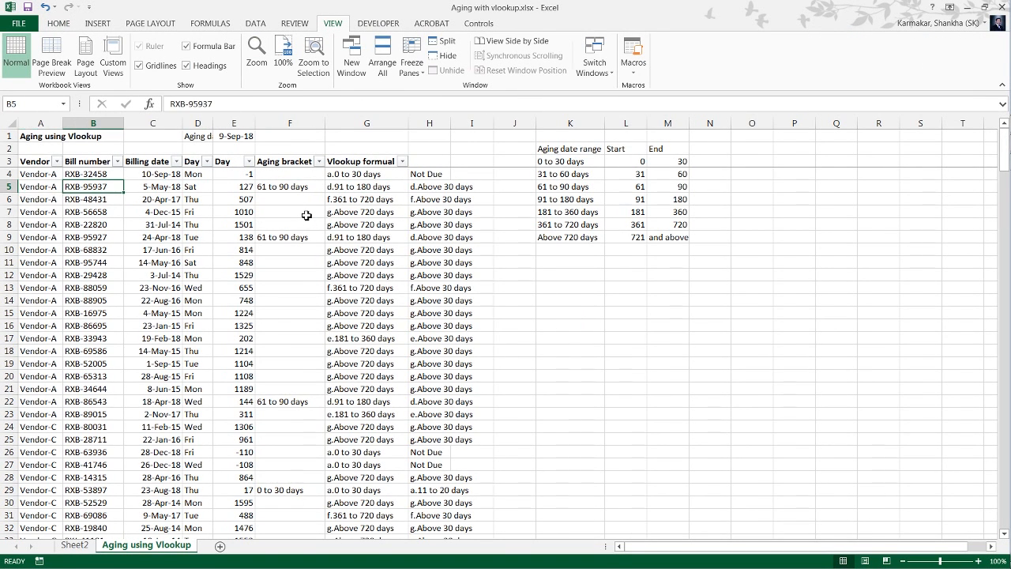
pyautogui.press('Right')
pyautogui.press('Right')
pyautogui.press('Right')
pyautogui.press('Right')
pyautogui.press('Right')
pyautogui.press('Left')
pyautogui.press('Left')
pyautogui.press('Left')
pyautogui.press('Left')
pyautogui.press('Left')
pyautogui.press('Left')
pyautogui.press('Right')
pyautogui.press('Right')
pyautogui.press('Right')
pyautogui.press('Right')
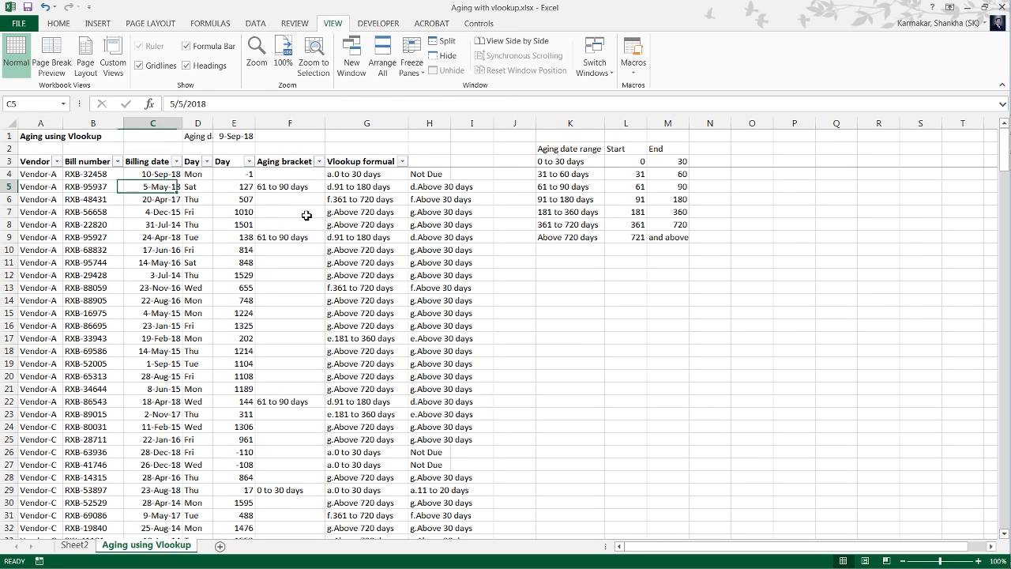
pyautogui.press('Up')
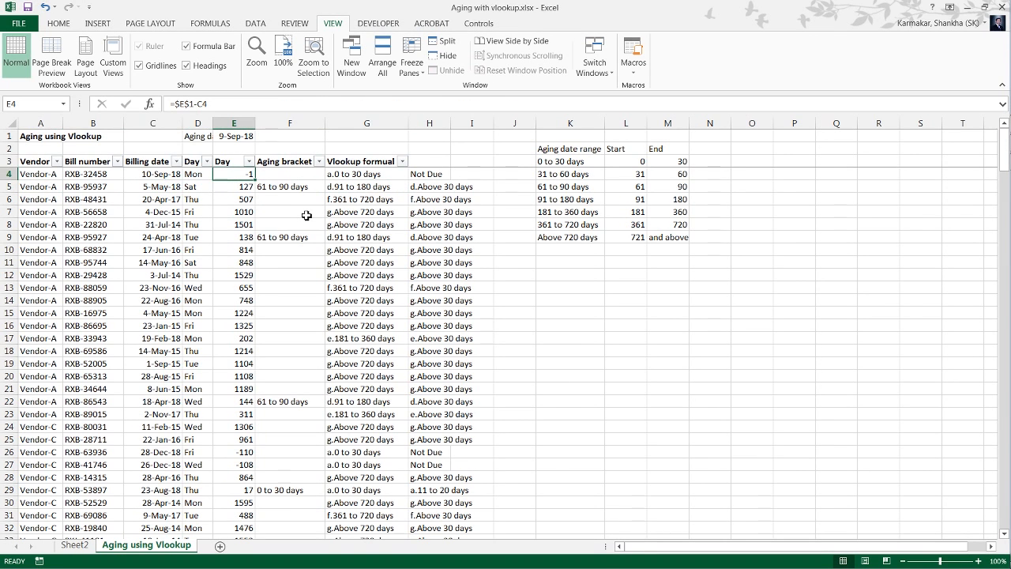
# Create a copy of the Aging using Vlookup sheet in a new workbook.
pyautogui.hotkey('alt', 'h')
pyautogui.press('o')
pyautogui.press('m')
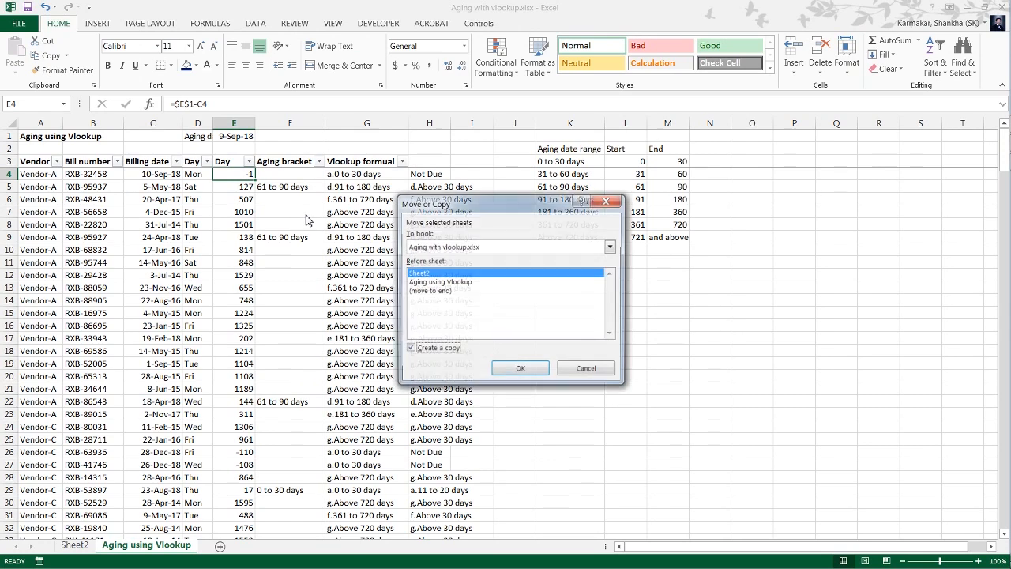
pyautogui.hotkey('alt', 'c')
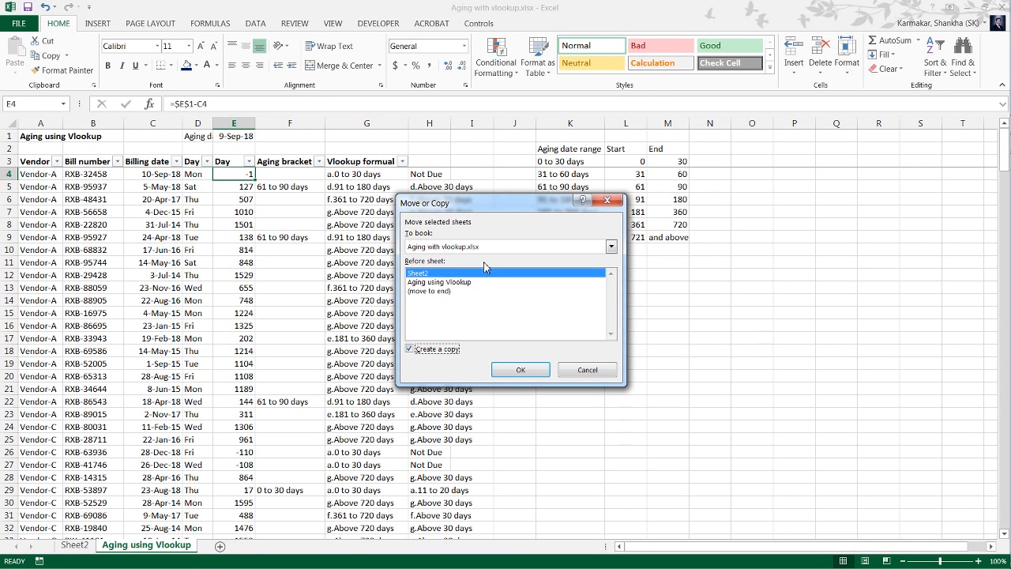
pyautogui.click(490, 248)
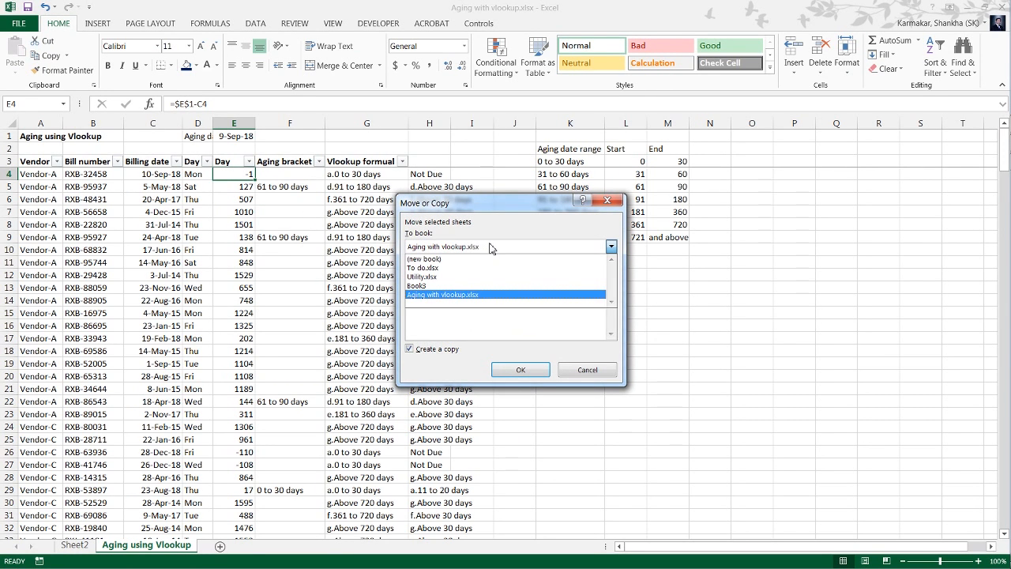
pyautogui.click(490, 247)
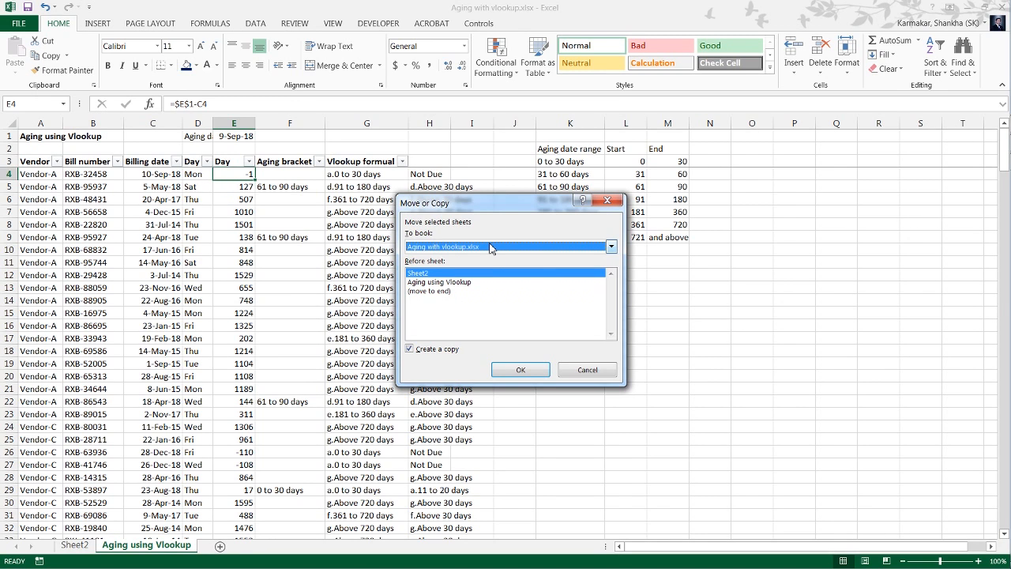
pyautogui.click(489, 248)
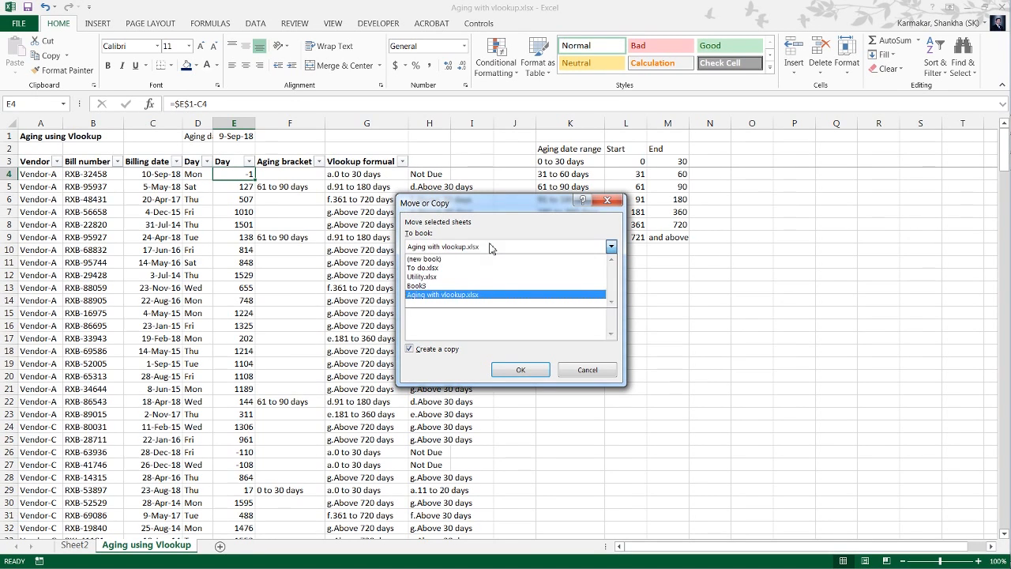
pyautogui.click(477, 260)
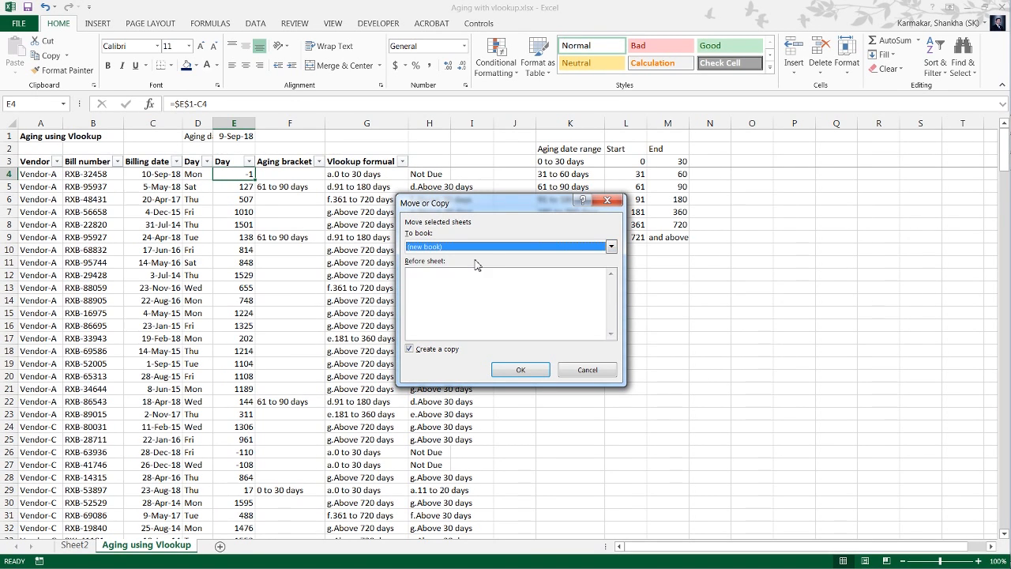
pyautogui.click(523, 371)
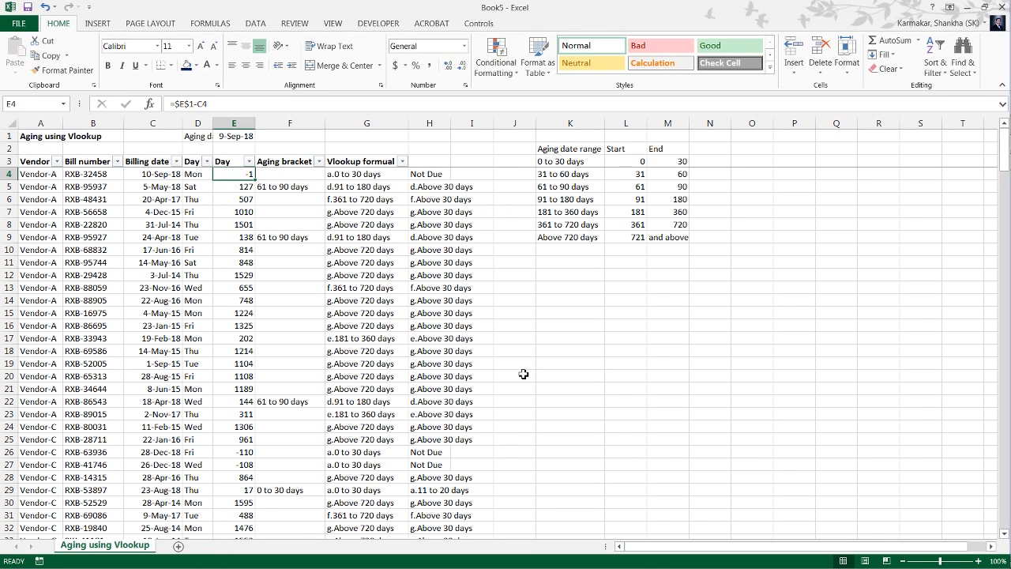
# Clear the contents of columns F to H in the new workbook's Aging using Vlookup sheet.
pyautogui.press('Right')
pyautogui.press('Up')
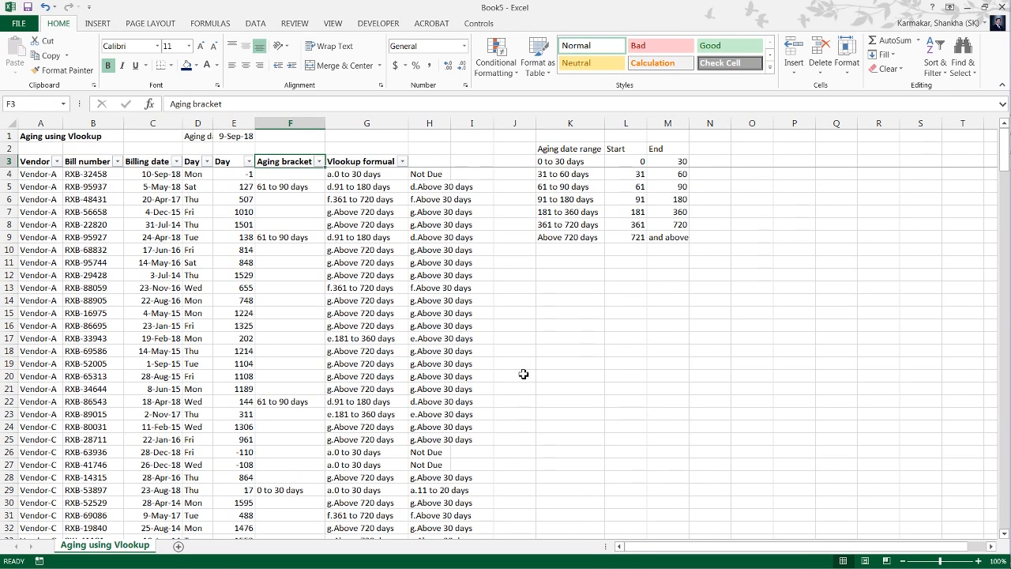
pyautogui.hotkey('shift', 'Right')
pyautogui.hotkey('shift', 'Right')
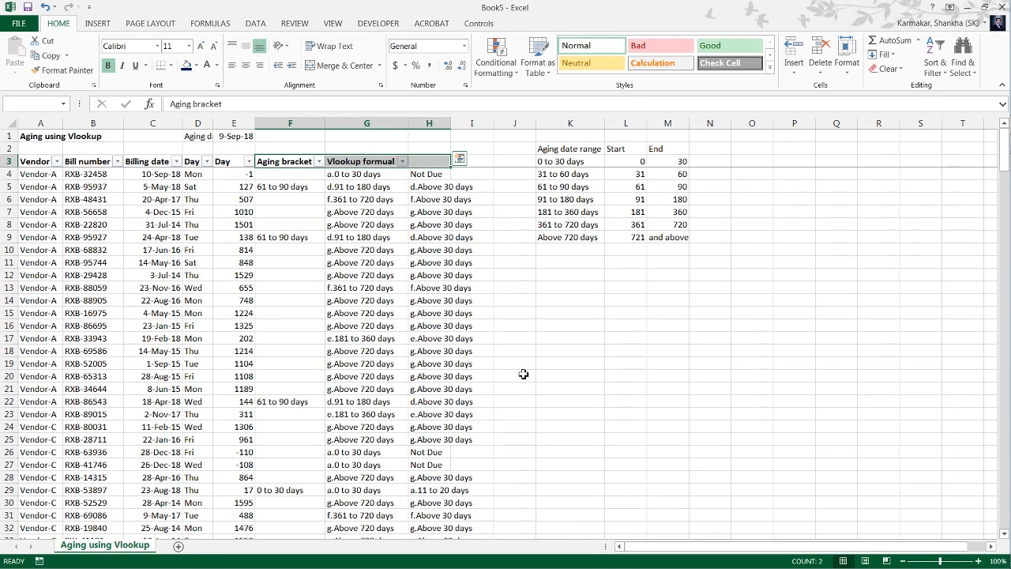
pyautogui.hotkey('ctrl', 'space')
pyautogui.press('Delete')
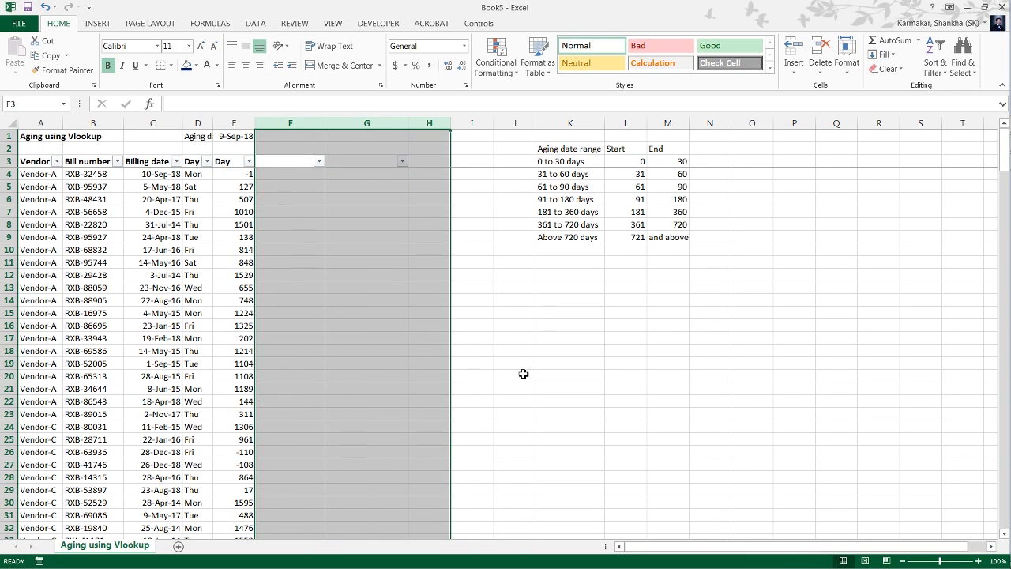
# Clear the aging date range table by deleting the contents of columns K to N.
pyautogui.press('Left')
pyautogui.press('Left')
pyautogui.press('Left')
pyautogui.press('Left')
pyautogui.press('Left')
pyautogui.press('Right')
pyautogui.press('Right')
pyautogui.press('Right')
pyautogui.press('Right')
pyautogui.press('Right')
pyautogui.press('Right')
pyautogui.press('Right')
pyautogui.press('Right')
pyautogui.press('Right')
pyautogui.press('Right')
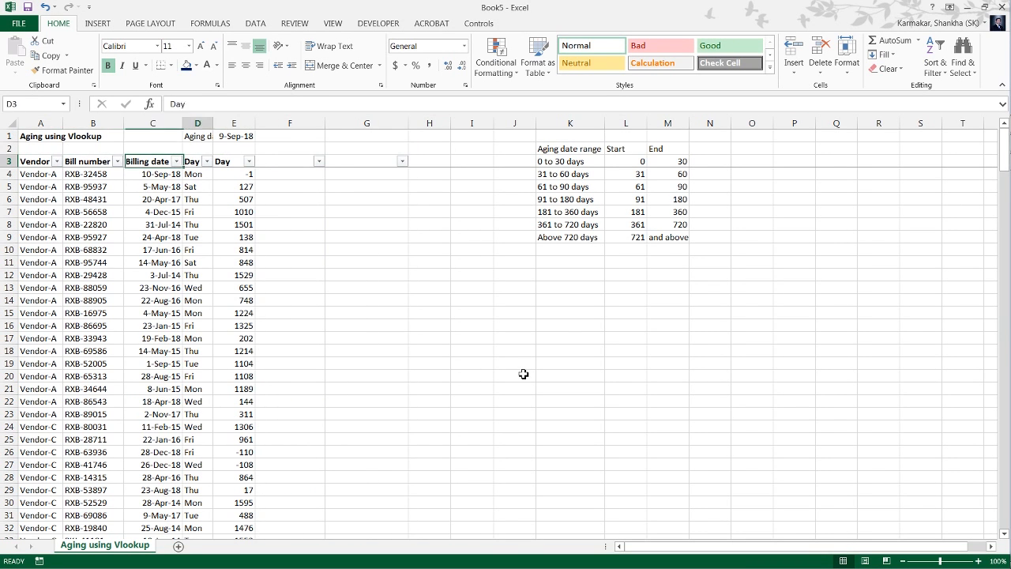
pyautogui.hotkey('shift', 'Right')
pyautogui.hotkey('shift', 'Right')
pyautogui.hotkey('ctrl', 'space')
pyautogui.press('Delete')
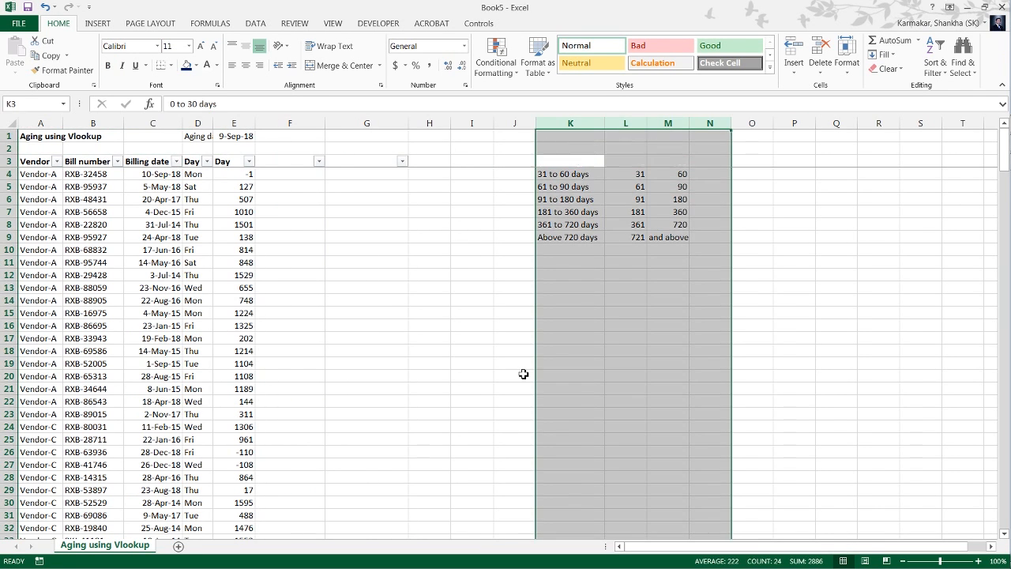
# Enter the column heading Aging bracket in F3.
pyautogui.press('Left')
pyautogui.press('Left')
pyautogui.press('Left')
pyautogui.press('Left')
pyautogui.press('Left')
pyautogui.press('Left')
pyautogui.press('Left')
pyautogui.press('Left')
pyautogui.press('Left')
pyautogui.press('Left')
pyautogui.press('Right')
pyautogui.press('Right')
pyautogui.press('Right')
pyautogui.press('Right')
pyautogui.press('Right')
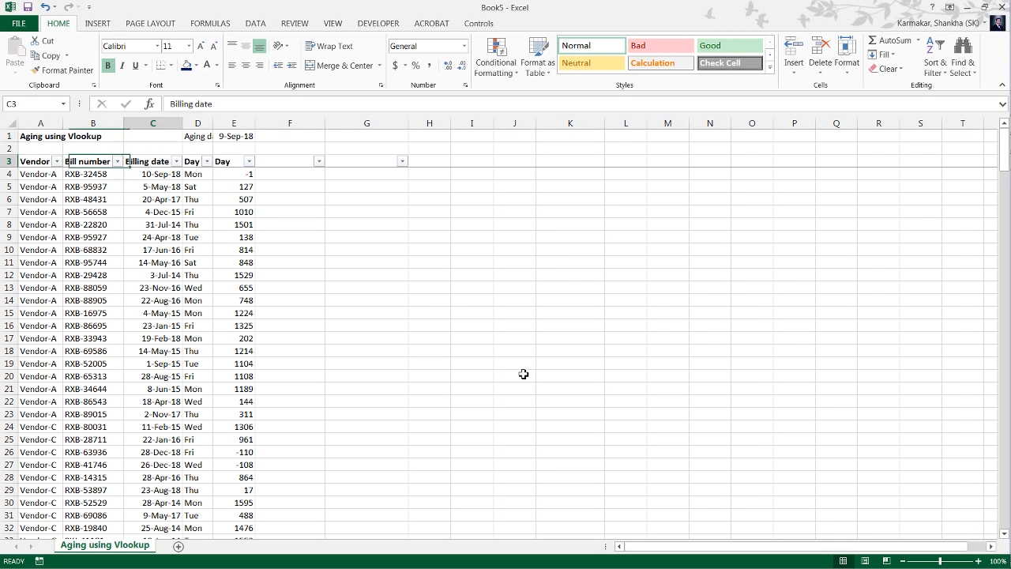
pyautogui.press('Down')
pyautogui.press('Up')
pyautogui.write('Ag')
pyautogui.press('Escape')
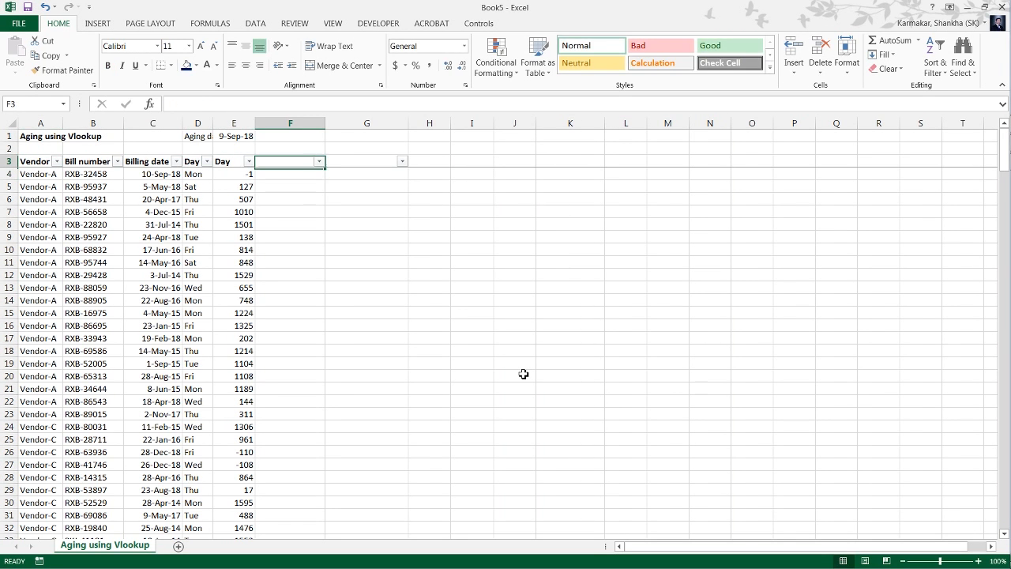
pyautogui.write('Aging b')
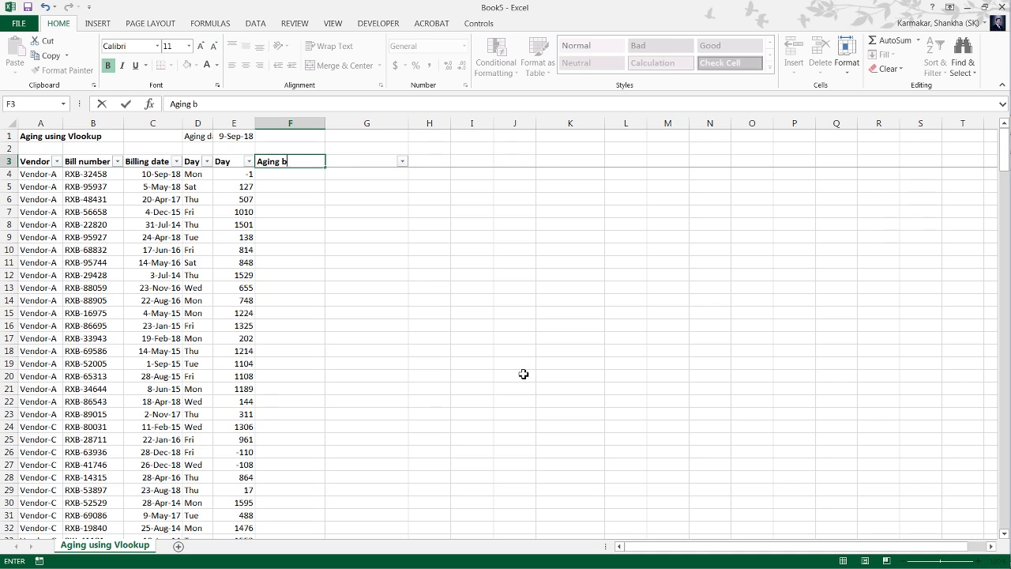
pyautogui.write('racket')
pyautogui.press('Return')
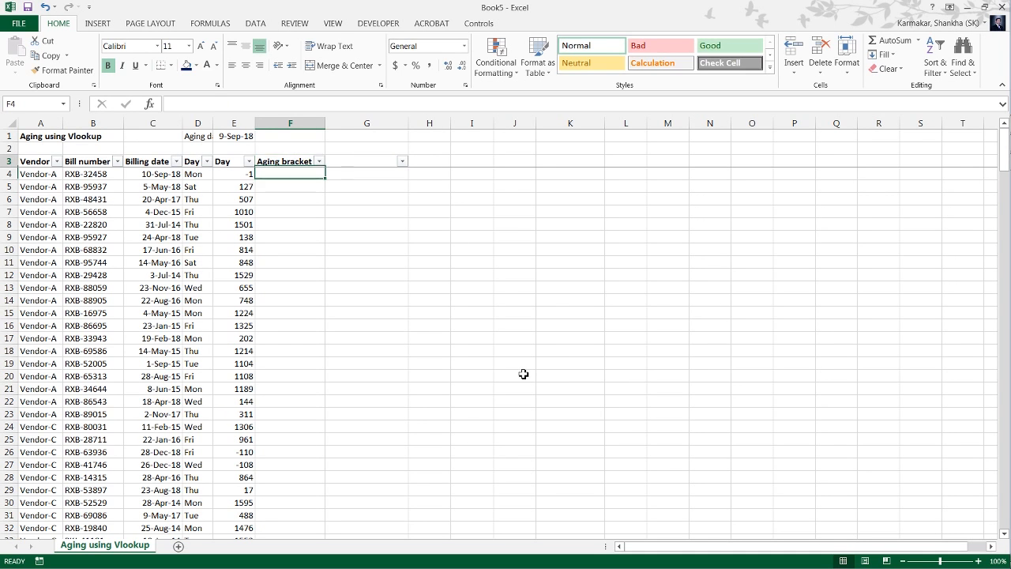
# Copy the stored formula text from G4 of Utility.xlsx and paste it into F4 of the new workbook, Book5.
pyautogui.press('Up')
pyautogui.press('Down')
pyautogui.hotkey('alt', 'Tab')
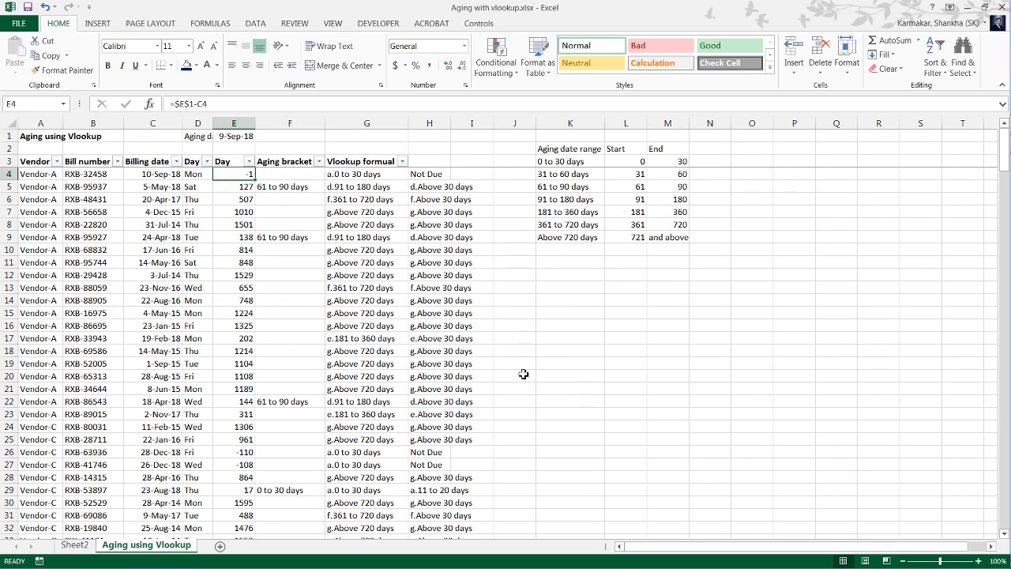
pyautogui.hotkey('alt', 'Tab')
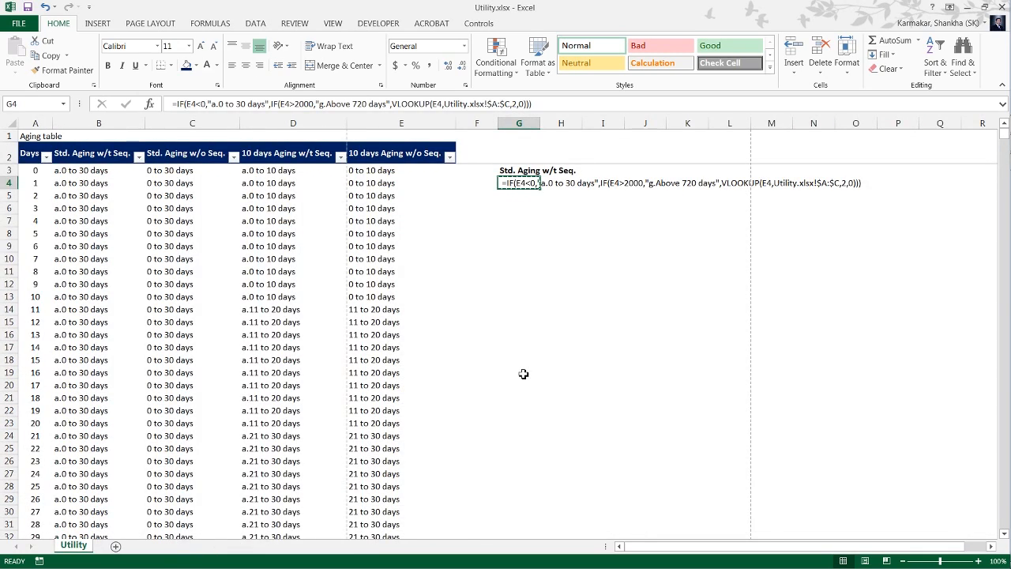
pyautogui.hotkey('ctrl', 'c')
pyautogui.hotkey('alt', 'Tab')
pyautogui.hotkey('alt', 'Tab')
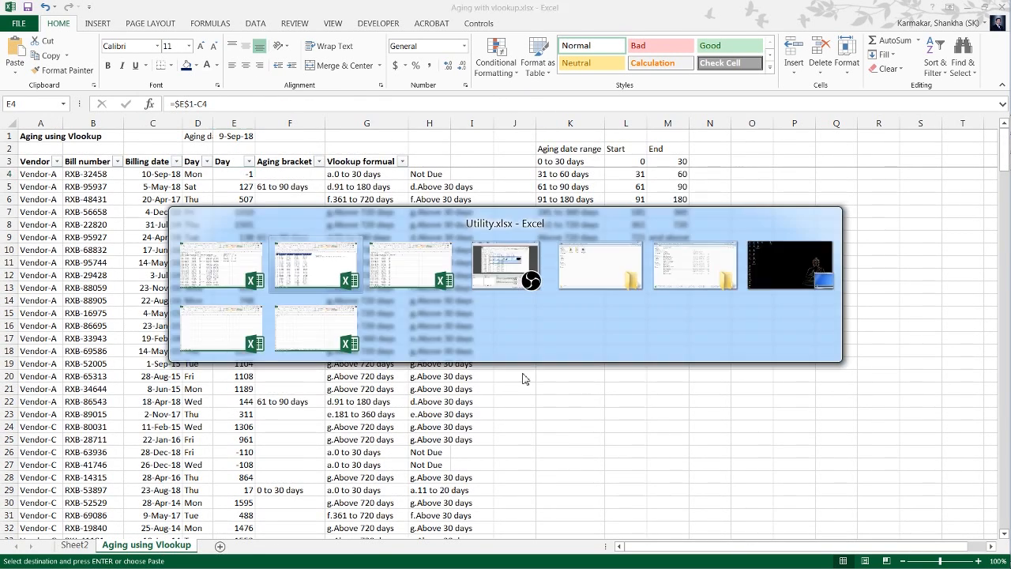
pyautogui.hotkey('alt', 'Tab')
pyautogui.hotkey('ctrl', 'v')
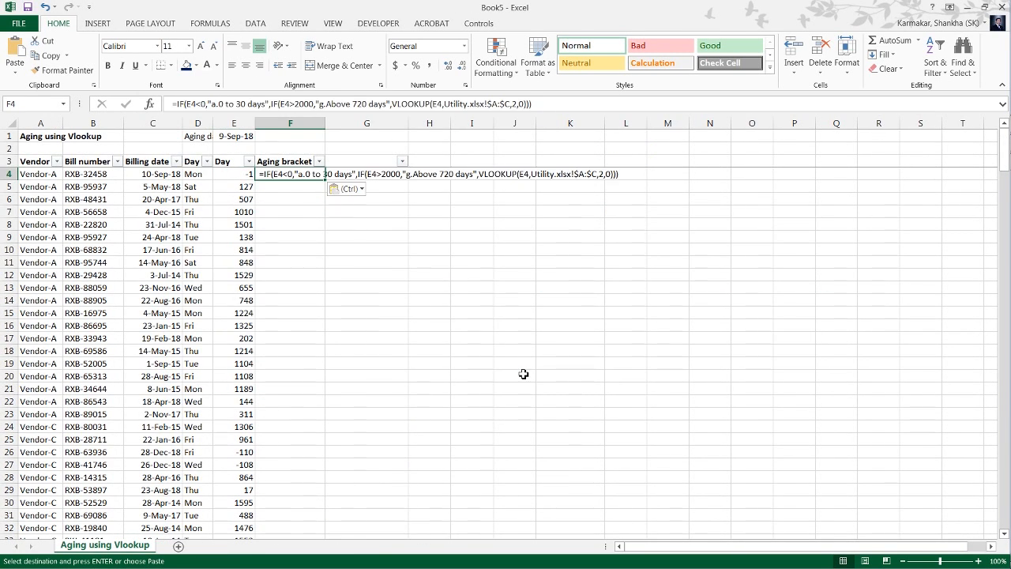
# Convert the pasted text in F4 into a working formula by removing the leading space before the equals sign, then inspect the formula.
pyautogui.press('F2')
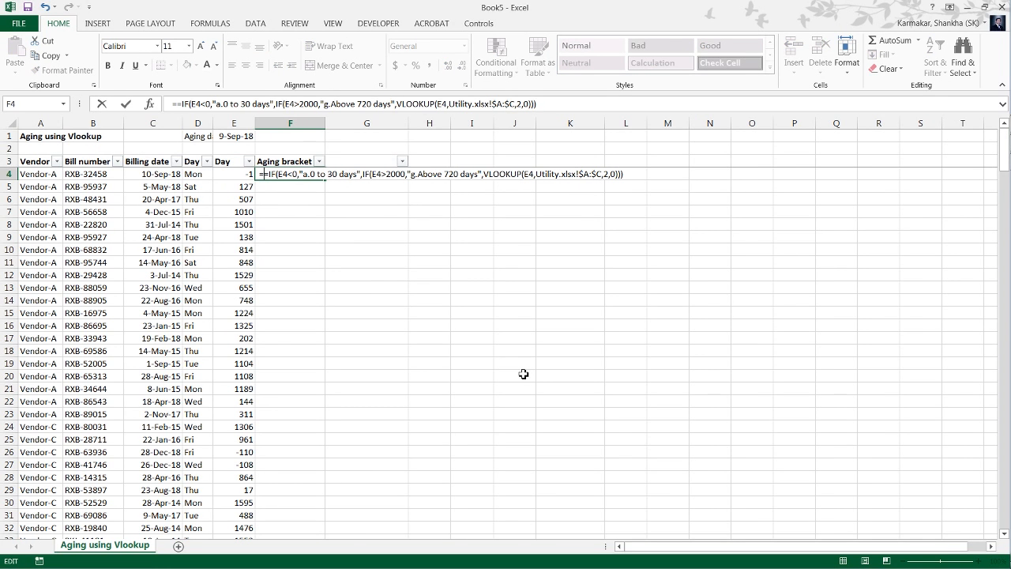
pyautogui.press('BackSpace')
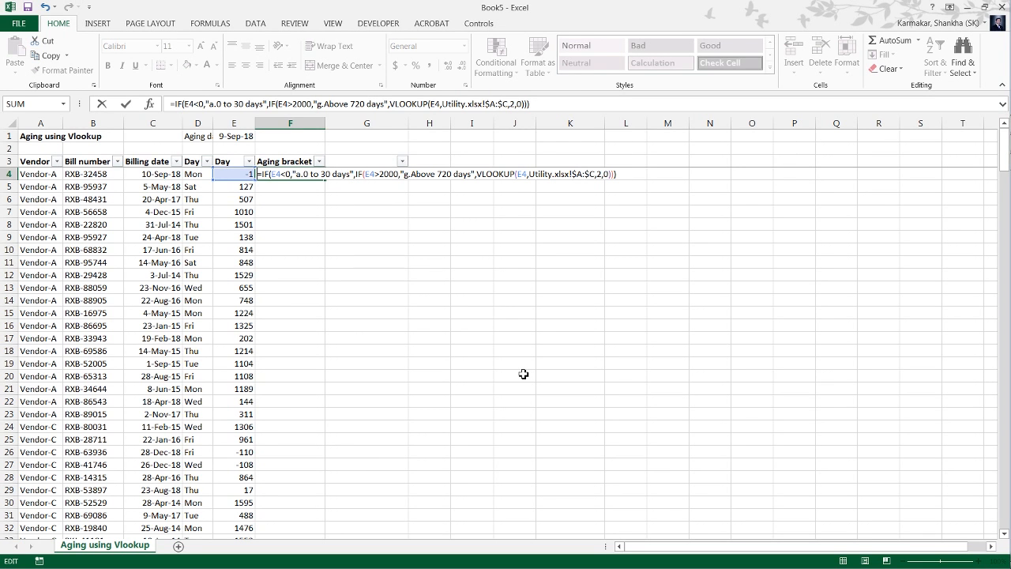
pyautogui.press('Return')
pyautogui.press('Up')
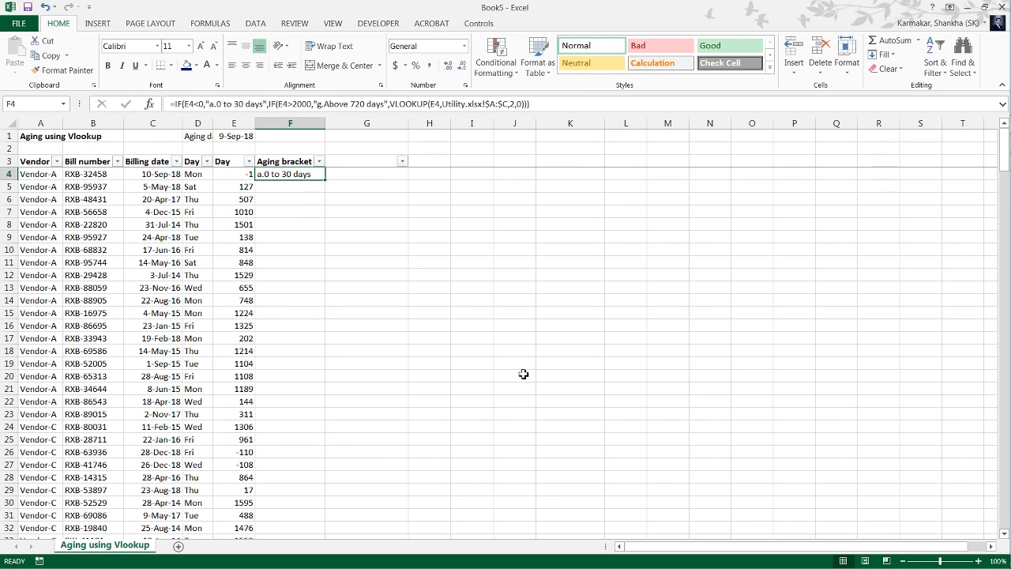
pyautogui.press('F2')
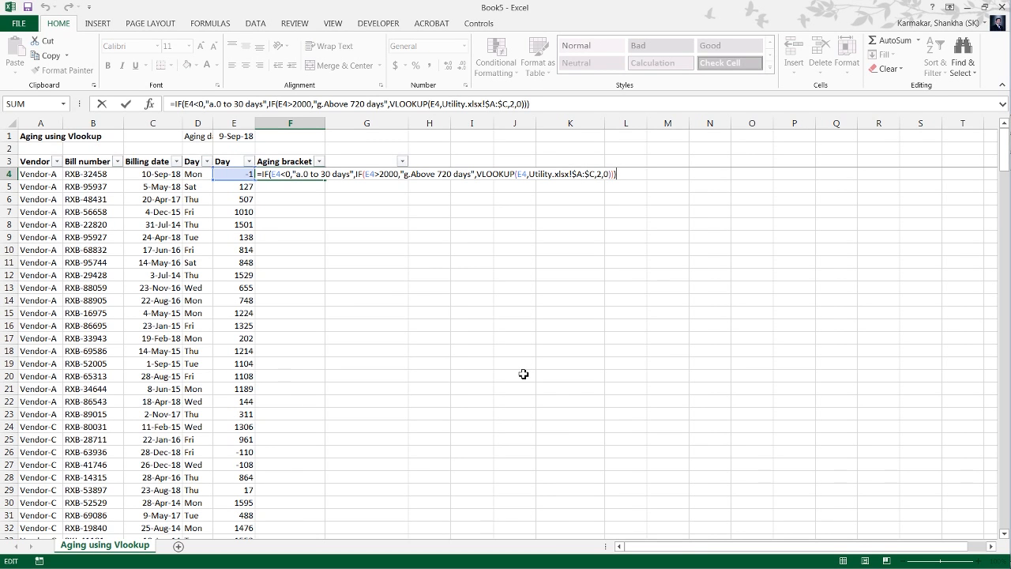
pyautogui.press('Escape')
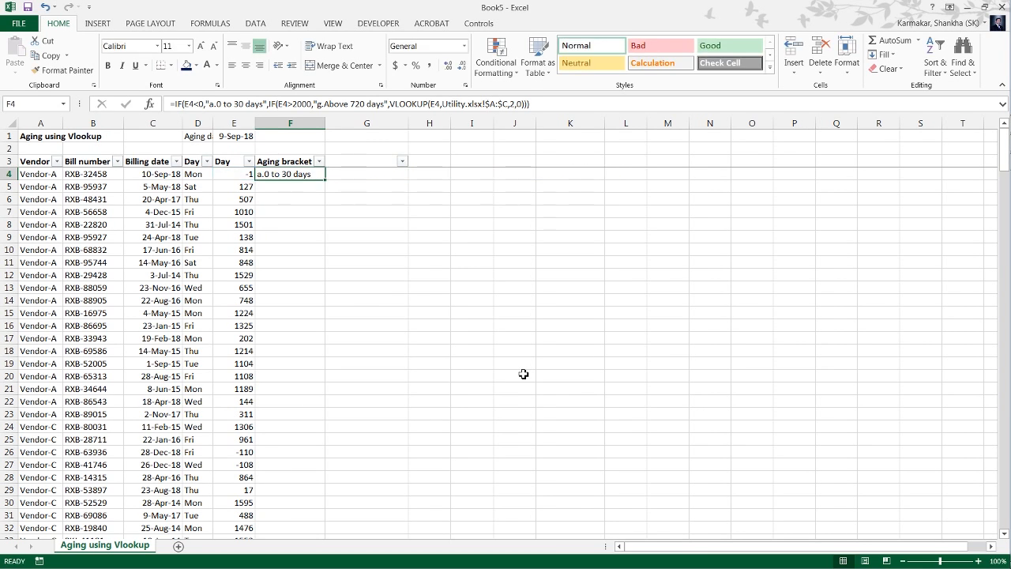
# Fill the aging bracket formula in F4 down column F to the last bill in row 272.
pyautogui.press('Left')
pyautogui.hotkey('ctrl', 'Down')
pyautogui.press('Right')
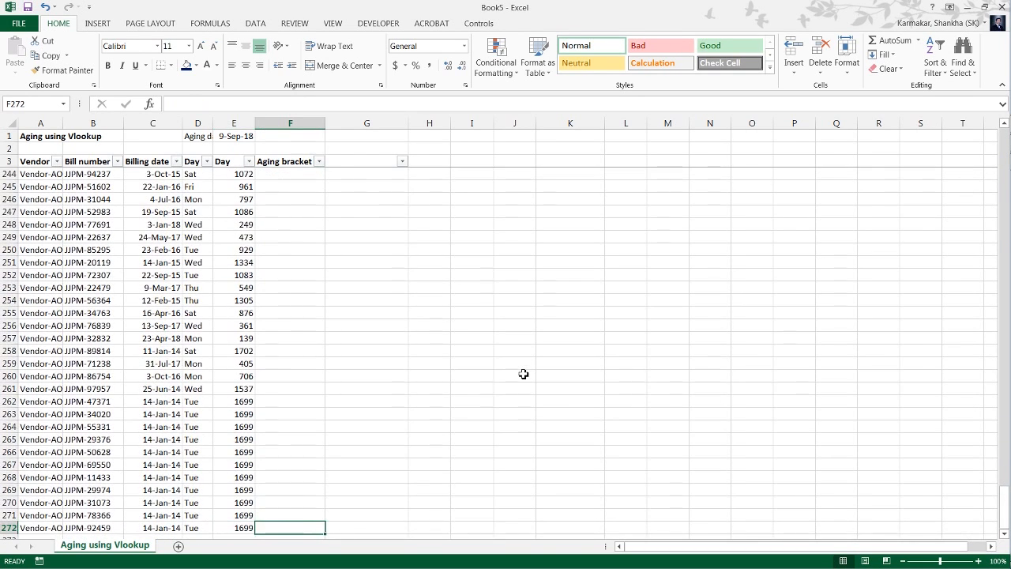
pyautogui.hotkey('ctrl', 'shift', 'Up')
pyautogui.hotkey('ctrl', 'd')
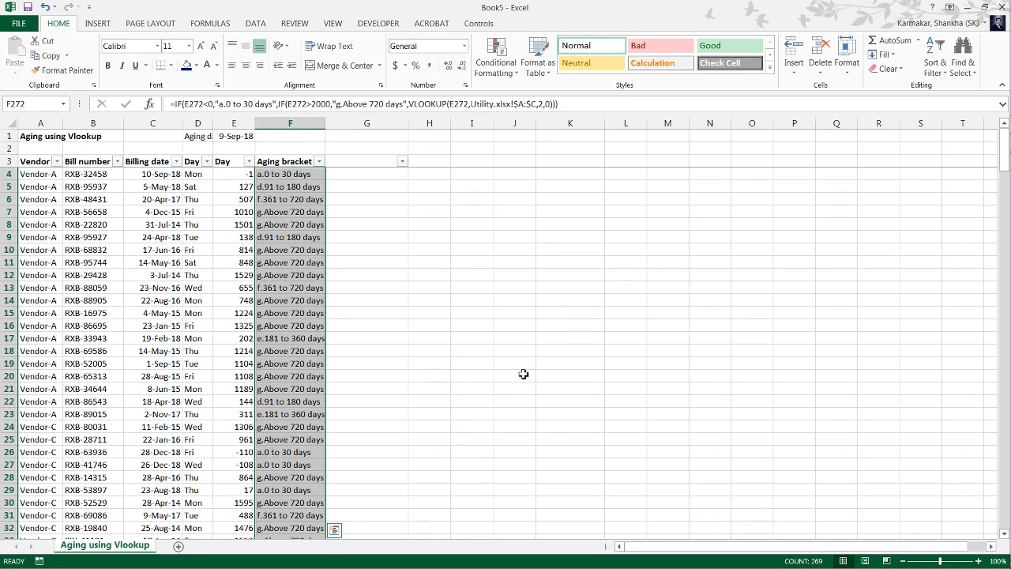
pyautogui.hotkey('ctrl', 'Up')
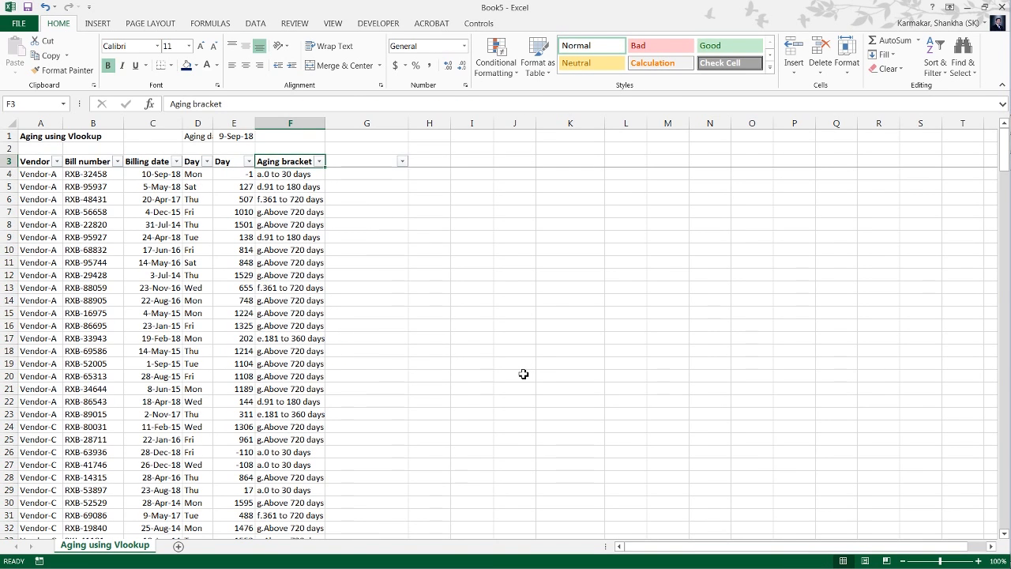
# Copy the stored formula text from G4 of Utility.xlsx again and paste it over F4 of Book5.
pyautogui.hotkey('alt', 'Tab')
pyautogui.hotkey('alt', 'Tab')
pyautogui.hotkey('alt', 'Tab')
pyautogui.press('Left')
pyautogui.press('Left')
pyautogui.press('Left')
pyautogui.press('Left')
pyautogui.press('Left')
pyautogui.press('Left')
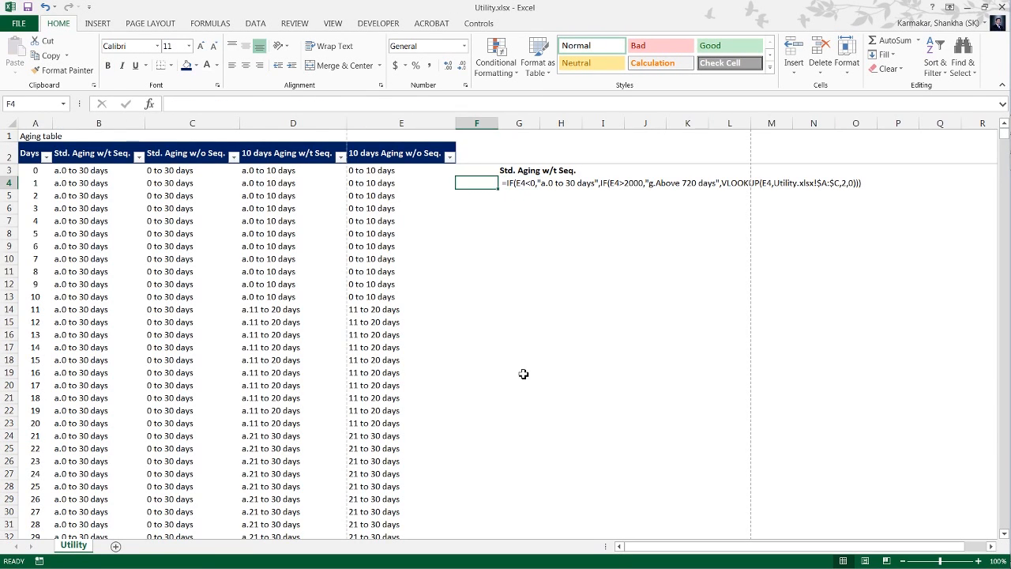
pyautogui.press('Right')
pyautogui.press('Right')
pyautogui.press('Right')
pyautogui.press('Right')
pyautogui.press('Right')
pyautogui.press('Right')
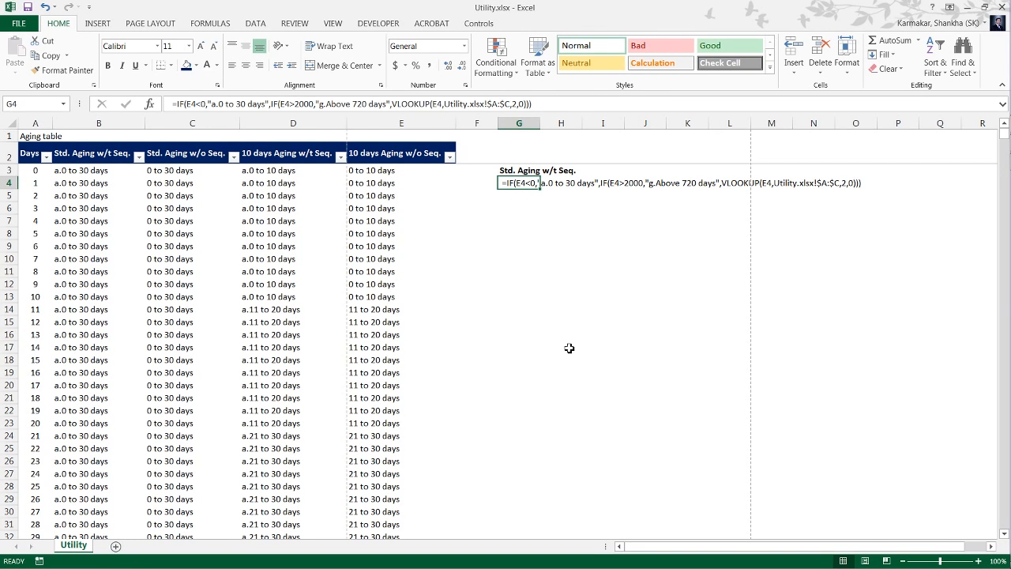
pyautogui.hotkey('ctrl', 'c')
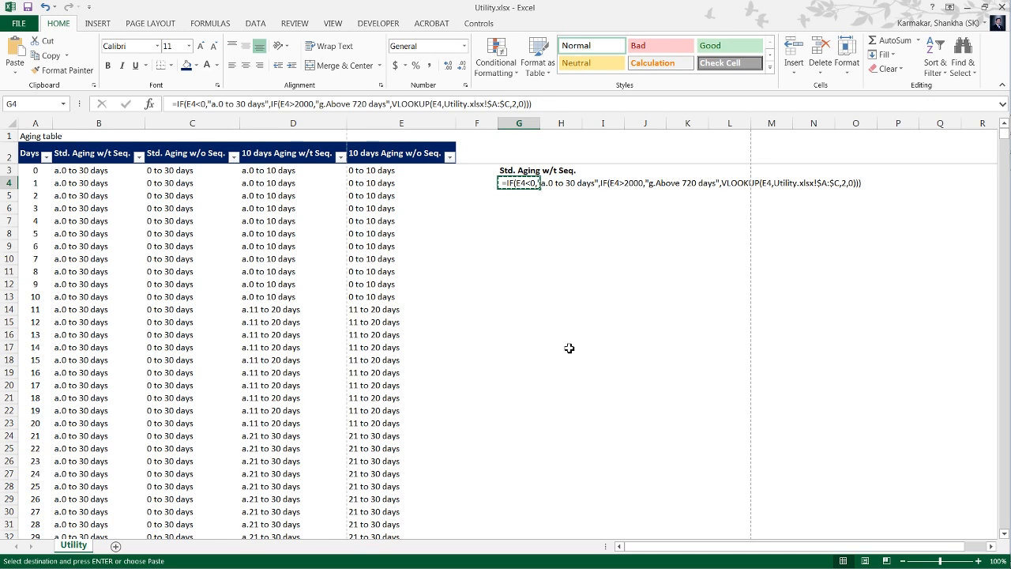
pyautogui.hotkey('ctrl', 'Tab')
pyautogui.press('Down')
pyautogui.hotkey('ctrl', 'v')
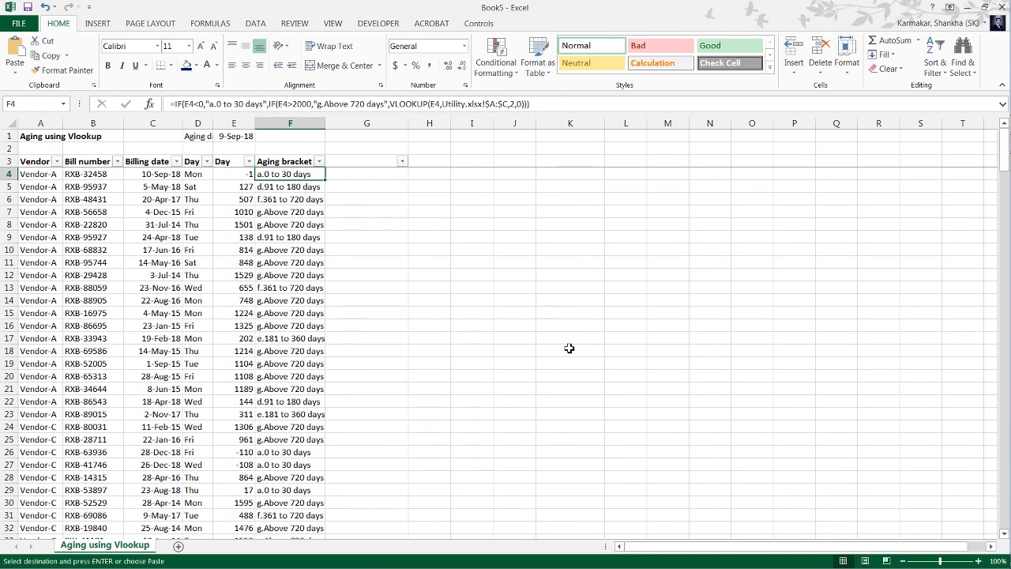
# Turn the pasted text in F4 into a live formula by removing its leading space, and select the Aging bracket column down to its last row.
pyautogui.press('F2')
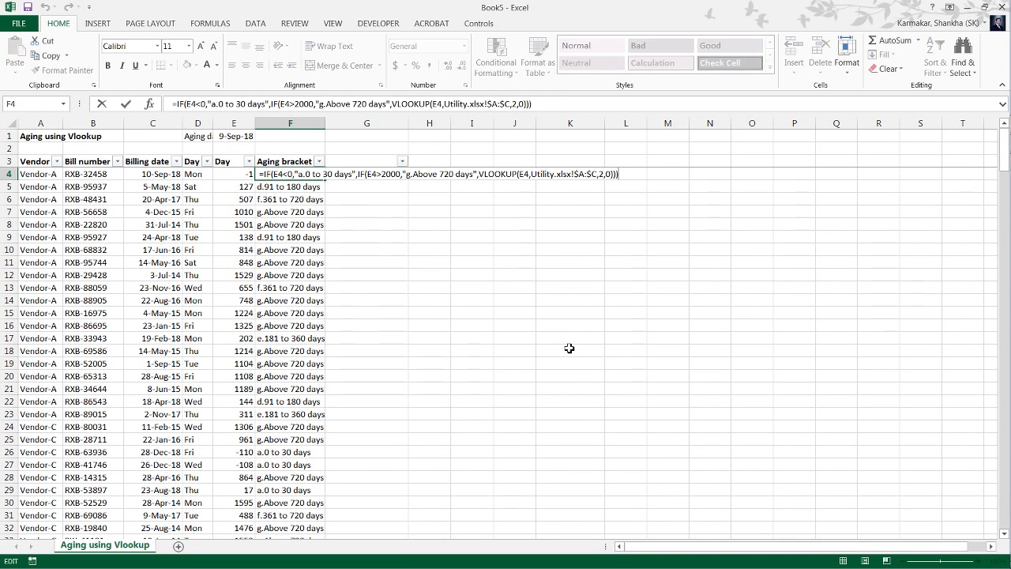
pyautogui.press('Home')
pyautogui.press('Delete')
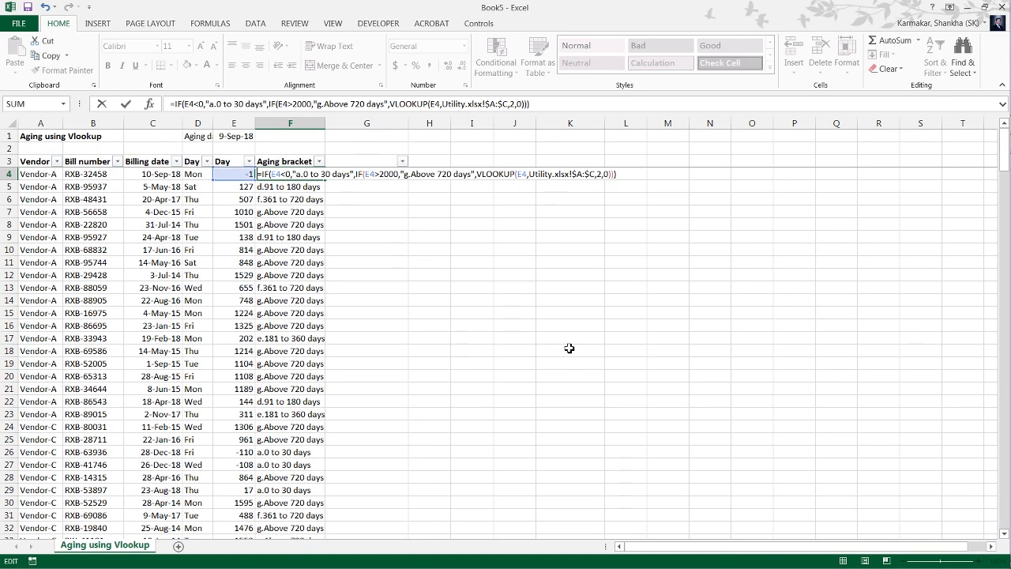
pyautogui.hotkey('ctrl', 'Return')
pyautogui.hotkey('ctrl', 'shift', 'Down')
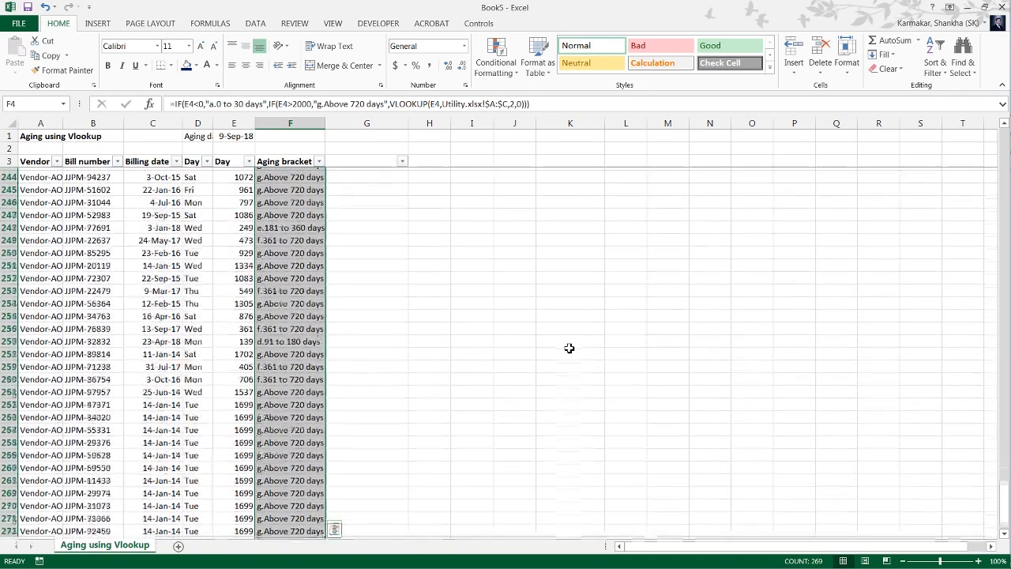
# Return to F4 and open its aging bracket formula for inspection.
pyautogui.press('Up')
pyautogui.press('Down')
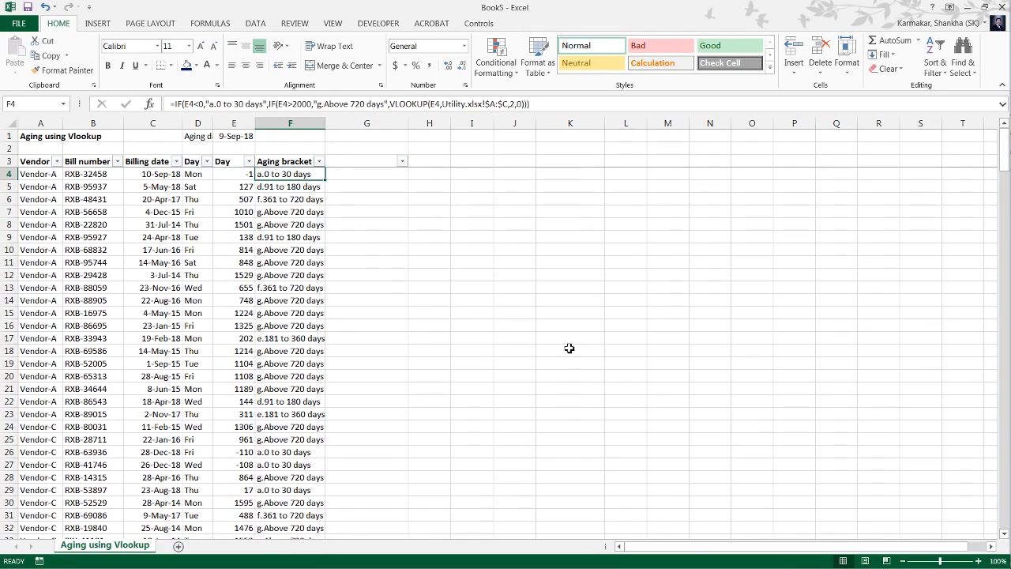
pyautogui.press('F2')
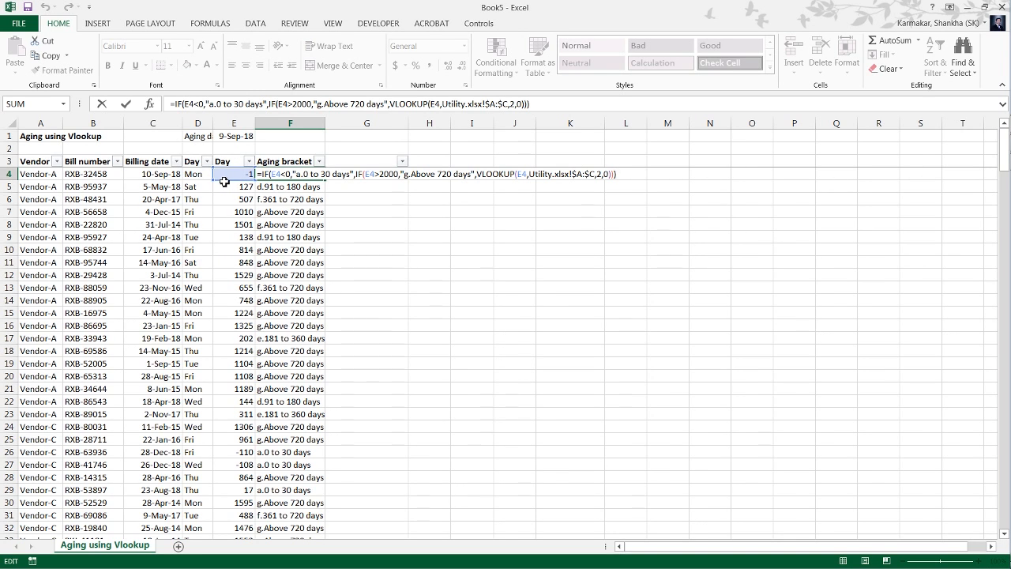
# Close F4's formula unchanged, then copy the stored formula text from G4 of Utility.xlsx into J4 of Book5.
pyautogui.press('Escape')
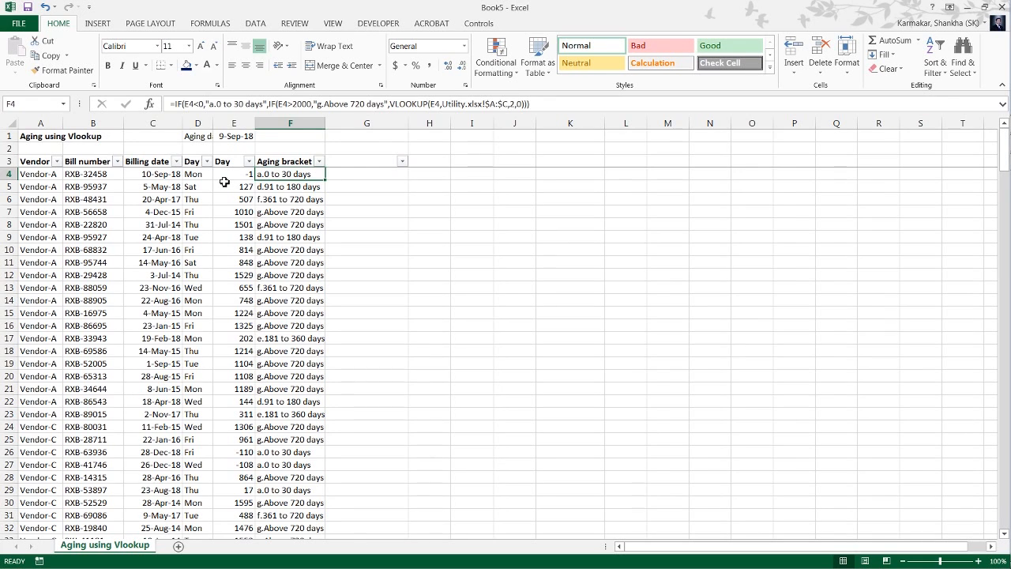
pyautogui.press('Right')
pyautogui.press('Right')
pyautogui.press('Right')
pyautogui.press('Right')
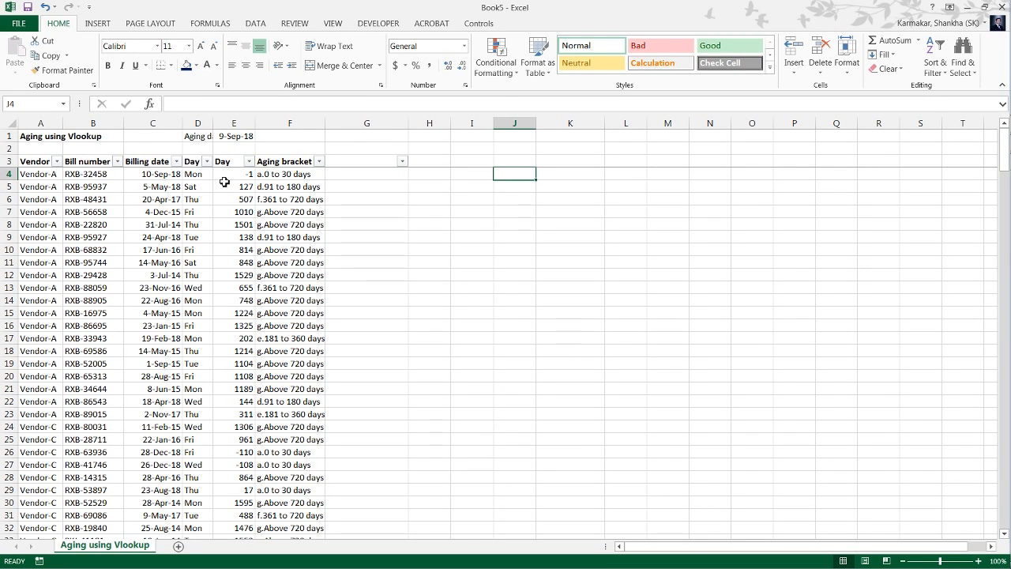
pyautogui.hotkey('alt', 'Tab')
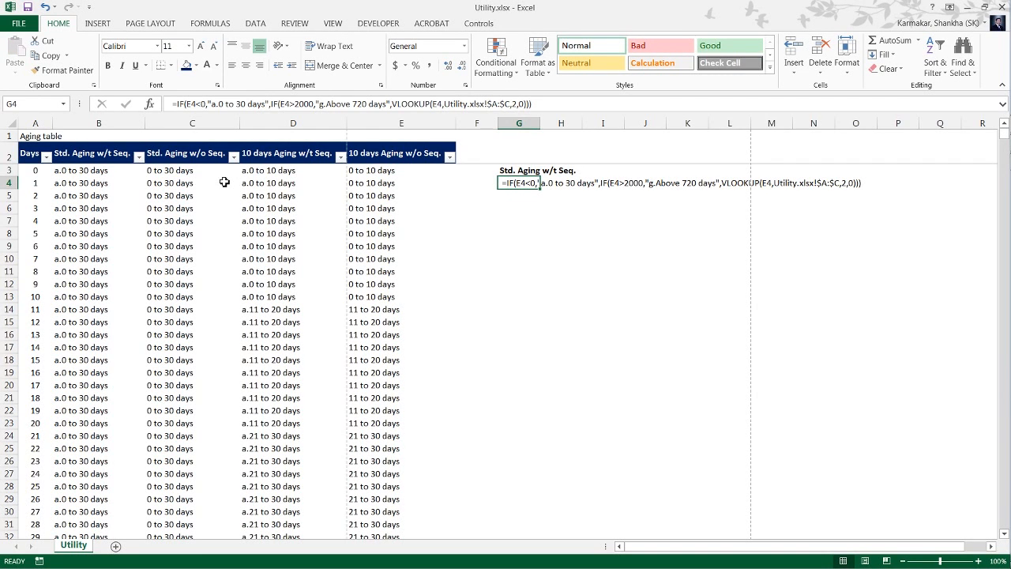
pyautogui.hotkey('ctrl', 'c')
pyautogui.hotkey('alt', 'Tab')
pyautogui.hotkey('ctrl', 'v')
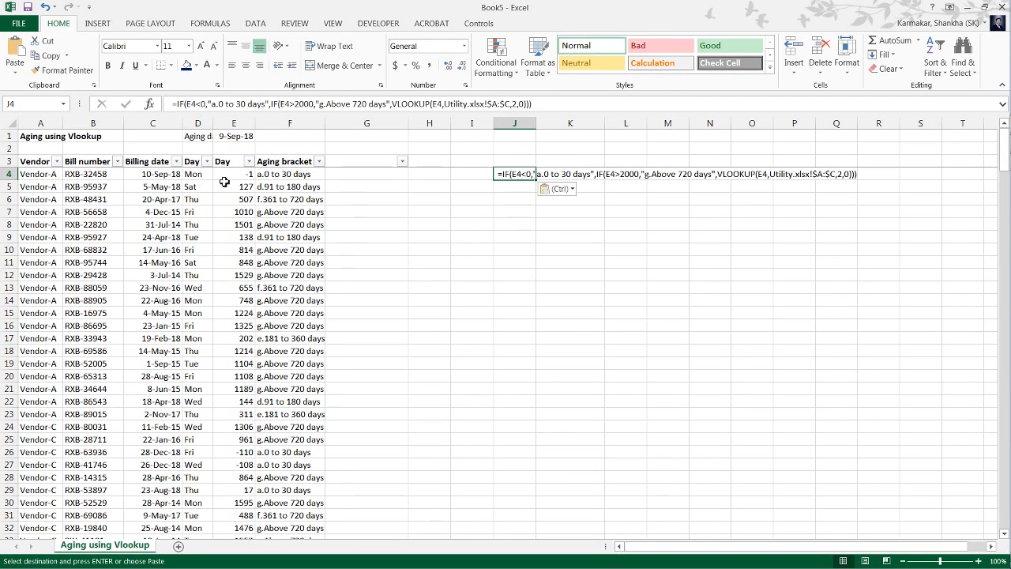
# Turn the pasted text in J4 into a live formula by removing its leading space, and inspect its cell references.
pyautogui.press('F2')
pyautogui.press('Home')
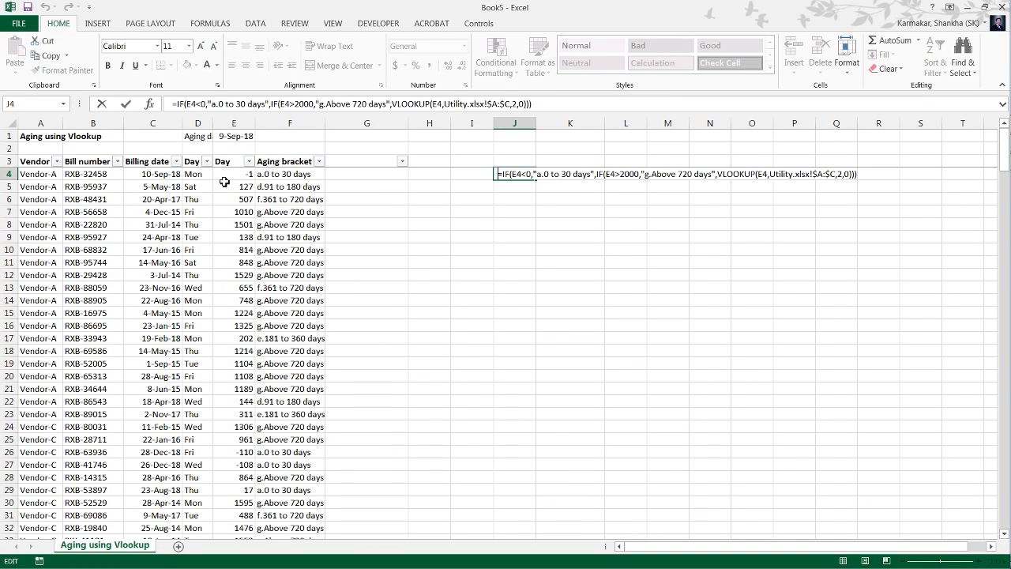
pyautogui.press('Return')
pyautogui.press('Up')
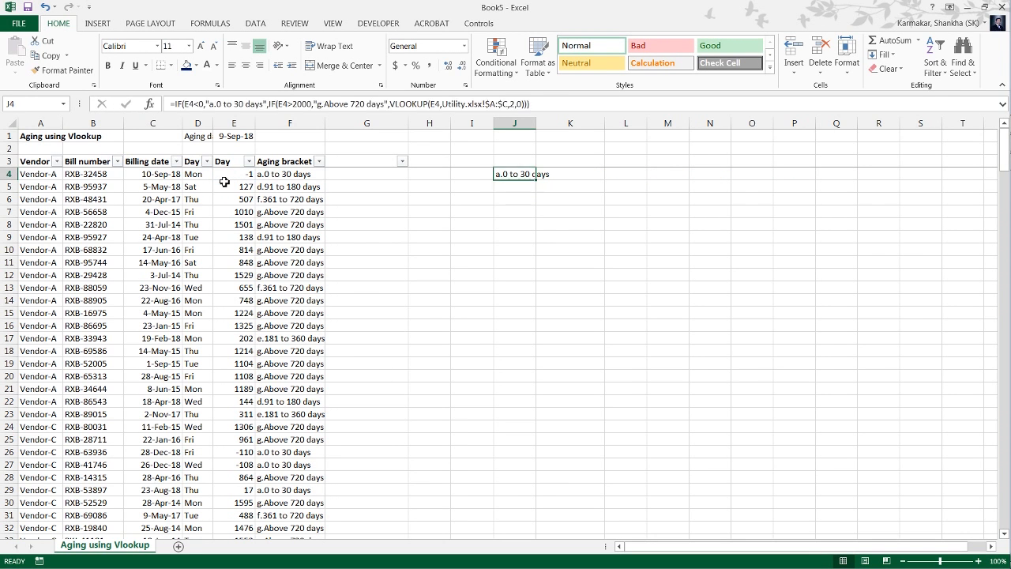
pyautogui.press('F2')
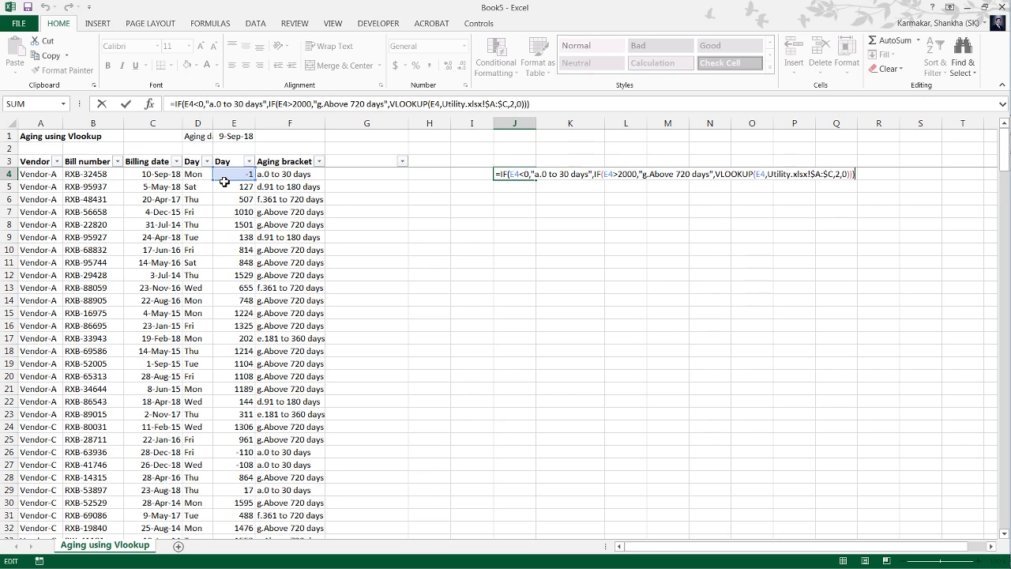
pyautogui.press('Escape')
# Insert two blank columns at column E, ahead of the column holding the bills' day counts.
pyautogui.press('Left')
pyautogui.press('Left')
pyautogui.click(226, 177)
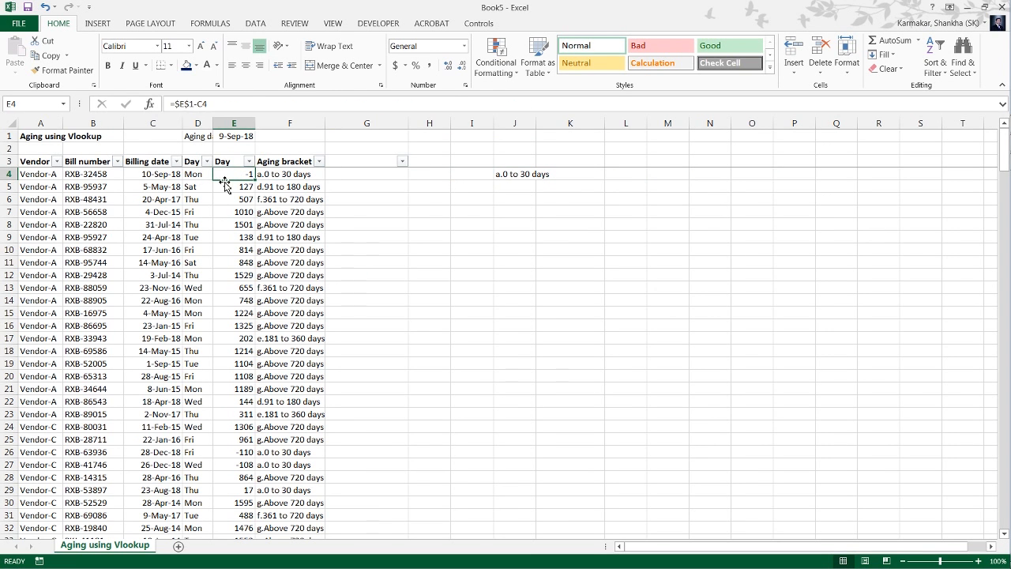
pyautogui.press('Right')
pyautogui.press('Right')
pyautogui.press('Left')
pyautogui.press('Left')
pyautogui.press('Up')
pyautogui.press('Down')
pyautogui.press('Up')
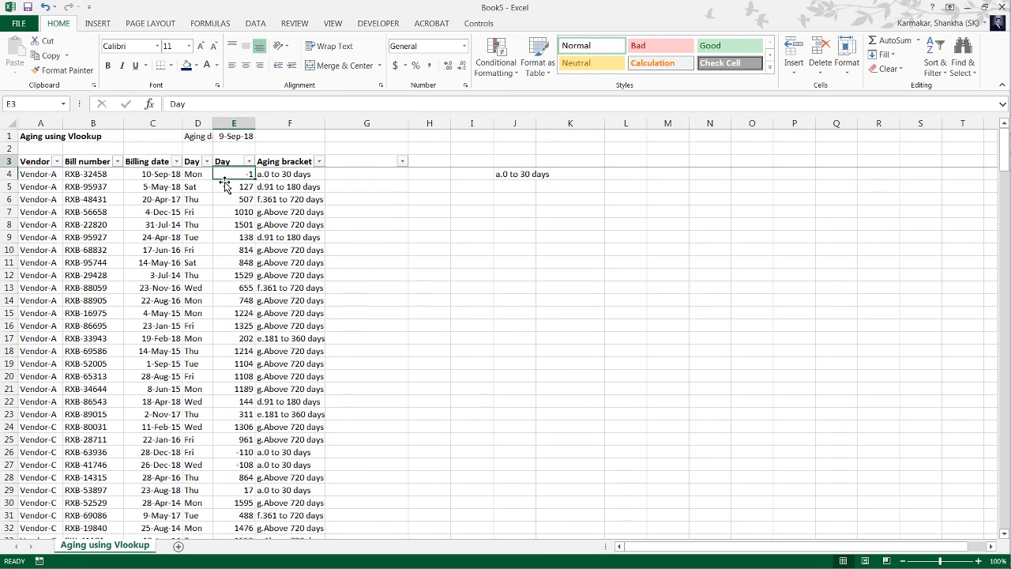
pyautogui.hotkey('alt', 'h')
pyautogui.press('i')
pyautogui.press('c')
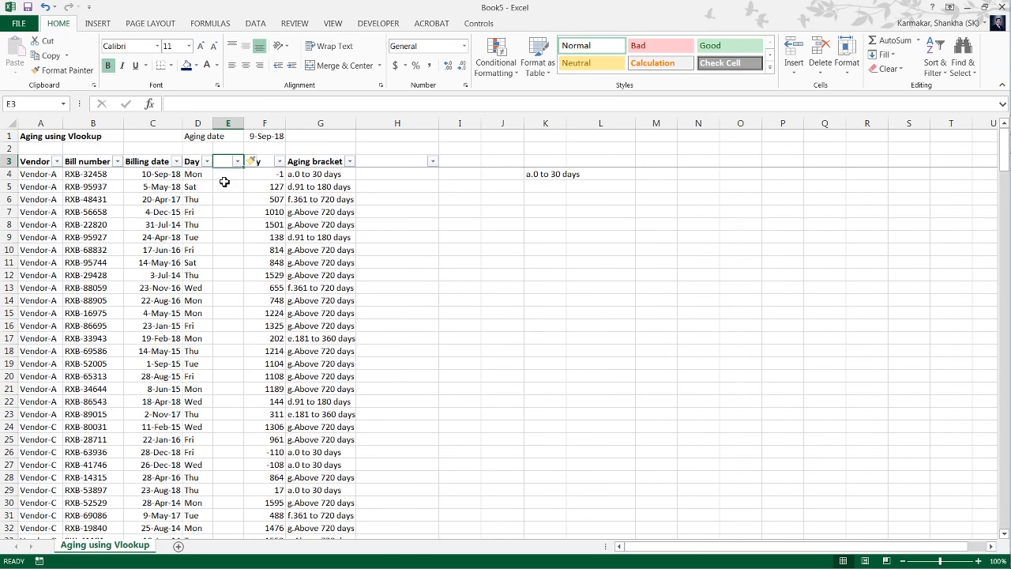
pyautogui.hotkey('alt', 'h')
pyautogui.press('i')
pyautogui.press('c')
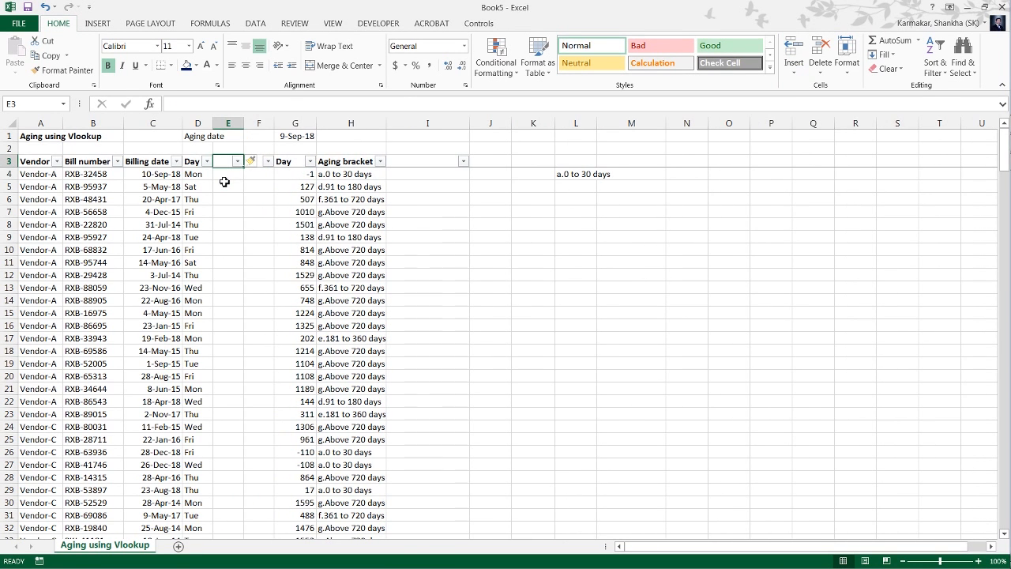
# Inspect the references in the shifted formula in L4, then clear the cell.
pyautogui.press('Down')
pyautogui.press('Right')
pyautogui.press('Right')
pyautogui.press('Right')
pyautogui.press('Right')
pyautogui.press('Right')
pyautogui.press('Right')
pyautogui.press('Right')
pyautogui.press('Right')
pyautogui.press('Right')
pyautogui.press('Left')
pyautogui.press('Left')
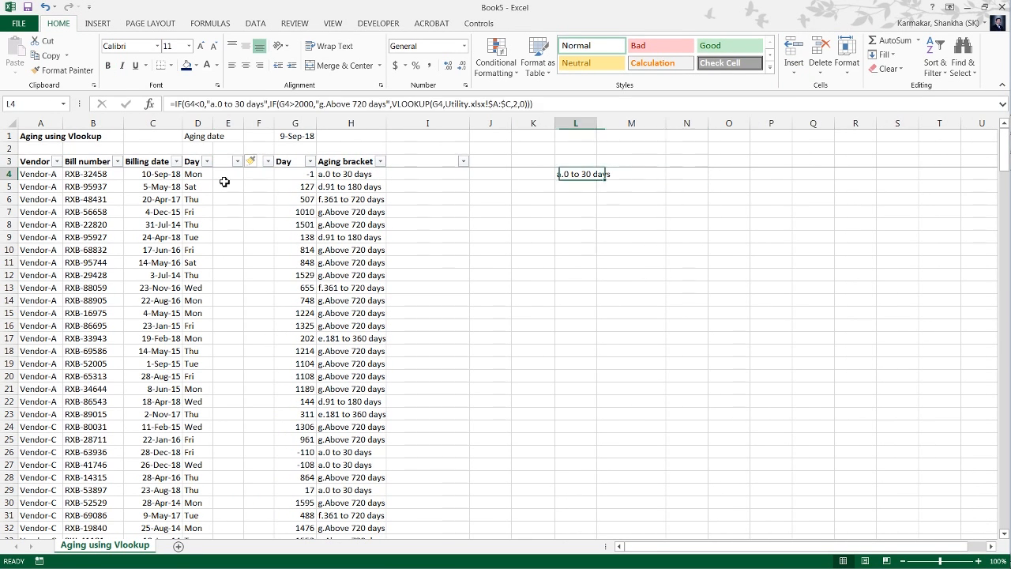
pyautogui.press('F2')
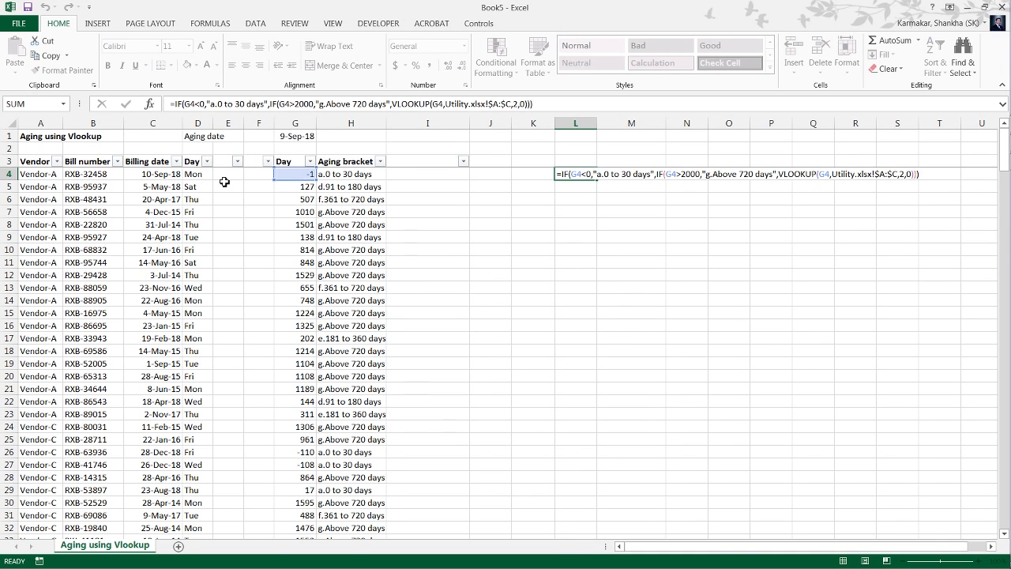
pyautogui.press('Escape')
pyautogui.press('Delete')
pyautogui.press('F2')
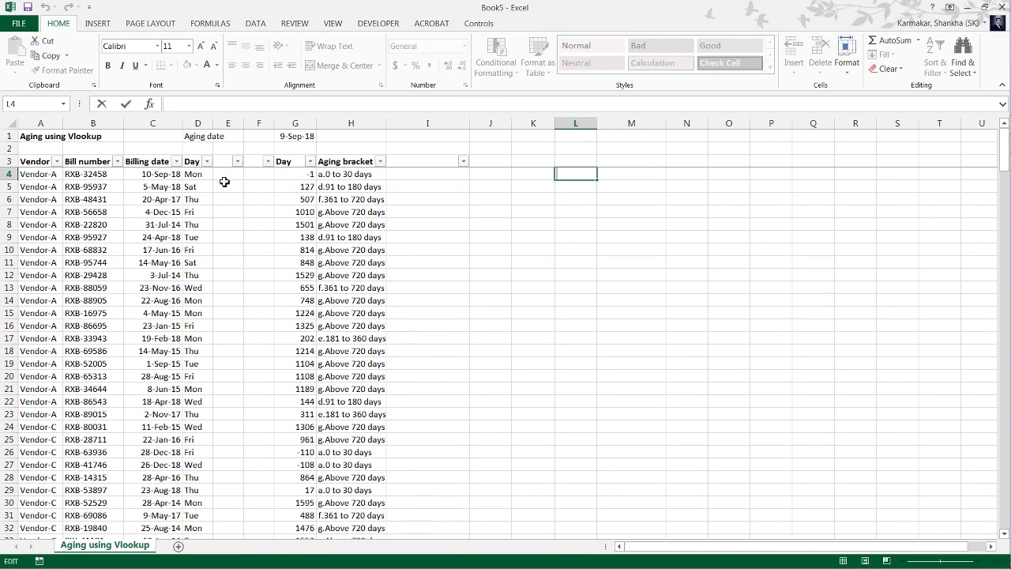
pyautogui.press('Escape')
# Copy the formula text from G4 of Utility.xlsx into L4 of Book5 and remove its leading space to make it a live formula.
pyautogui.hotkey('alt', 'Tab')
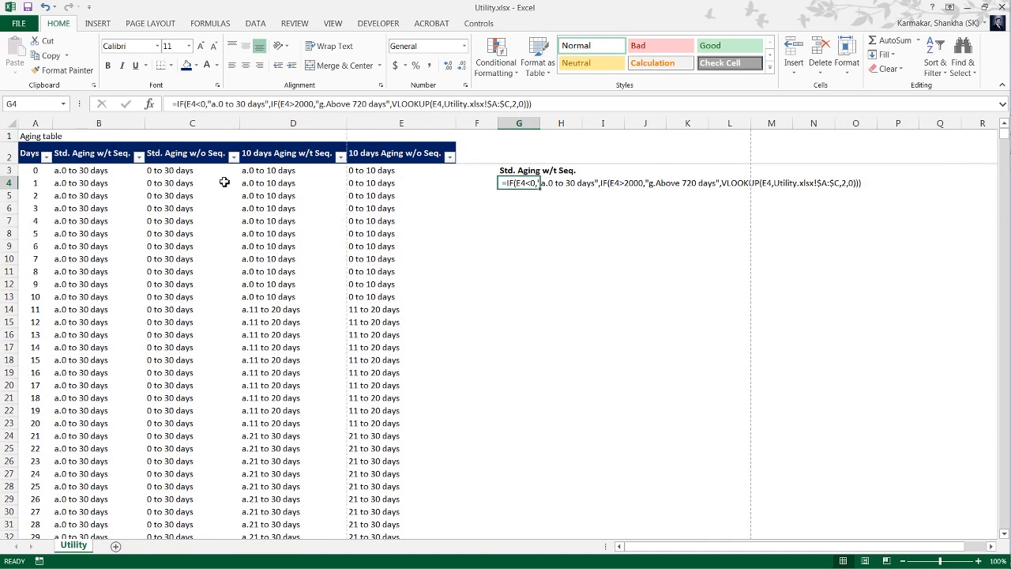
pyautogui.press('F2')
pyautogui.press('Escape')
pyautogui.hotkey('ctrl', 'c')
pyautogui.hotkey('alt', 'Tab')
pyautogui.hotkey('ctrl', 'v')
pyautogui.press('F2')
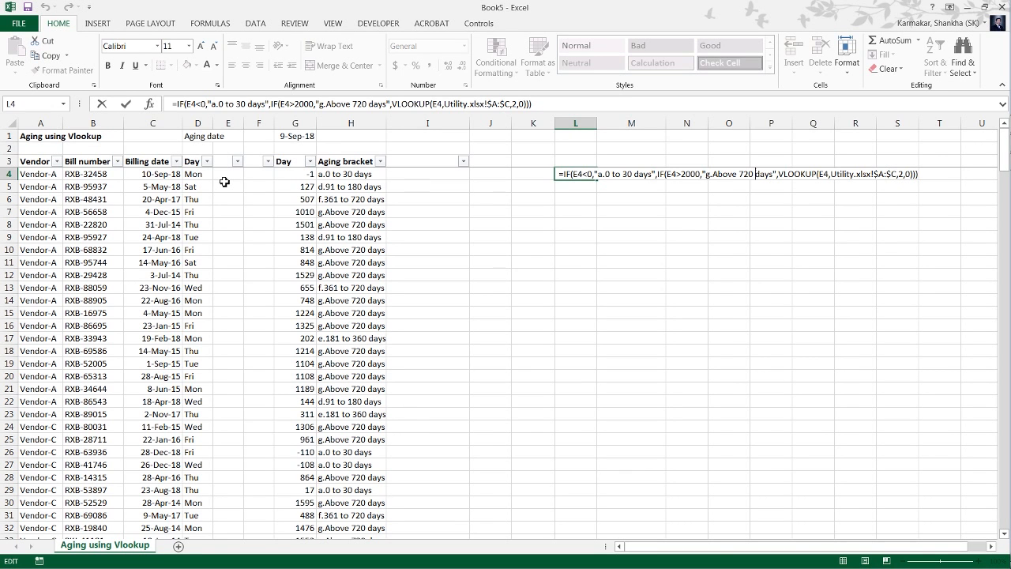
pyautogui.hotkey('ctrl', 'Return')
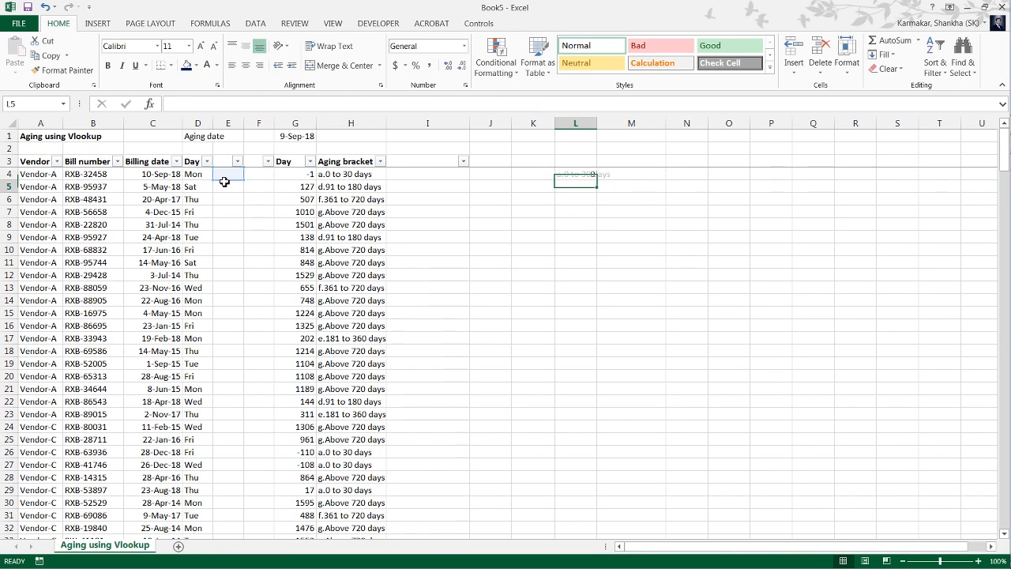
# Redirect the E4 references in L4's formula to the day count in G4.
pyautogui.press('F2')
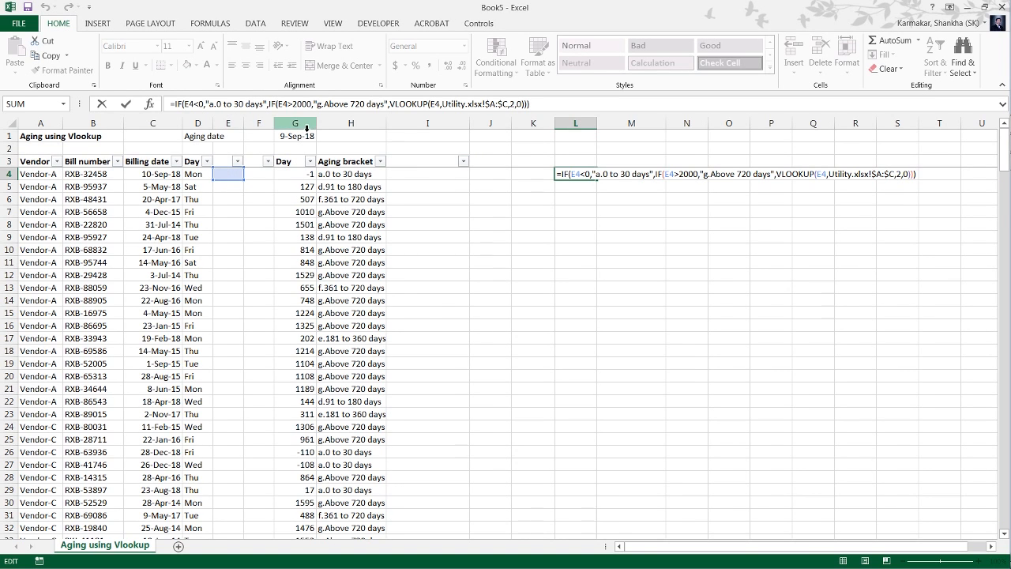
pyautogui.moveTo(244, 178); pyautogui.dragTo(284, 179)
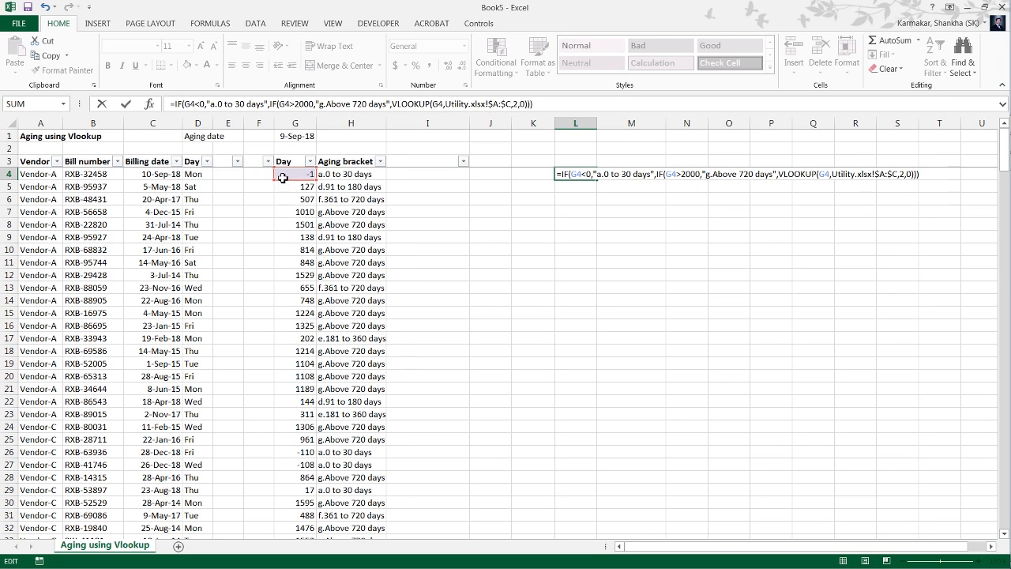
pyautogui.press('Return')
# Fill the aging formula in L4 down column L to the last bill in row 272.
pyautogui.press('Left')
pyautogui.press('Left')
pyautogui.press('Left')
pyautogui.press('Left')
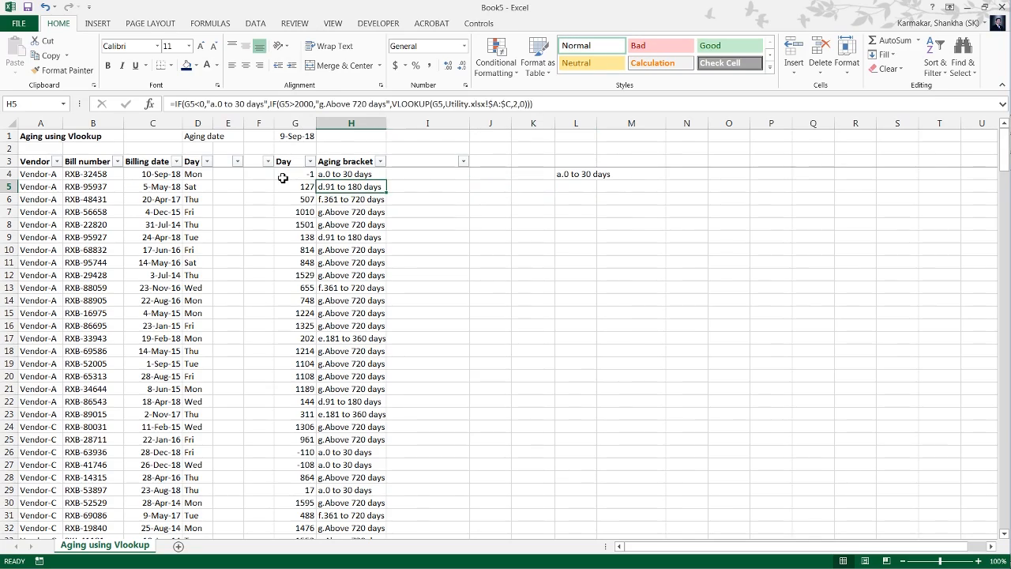
pyautogui.hotkey('ctrl', 'Down')
pyautogui.press('Right')
pyautogui.press('Right')
pyautogui.press('Right')
pyautogui.press('Right')
pyautogui.hotkey('ctrl', 'shift', 'Up')
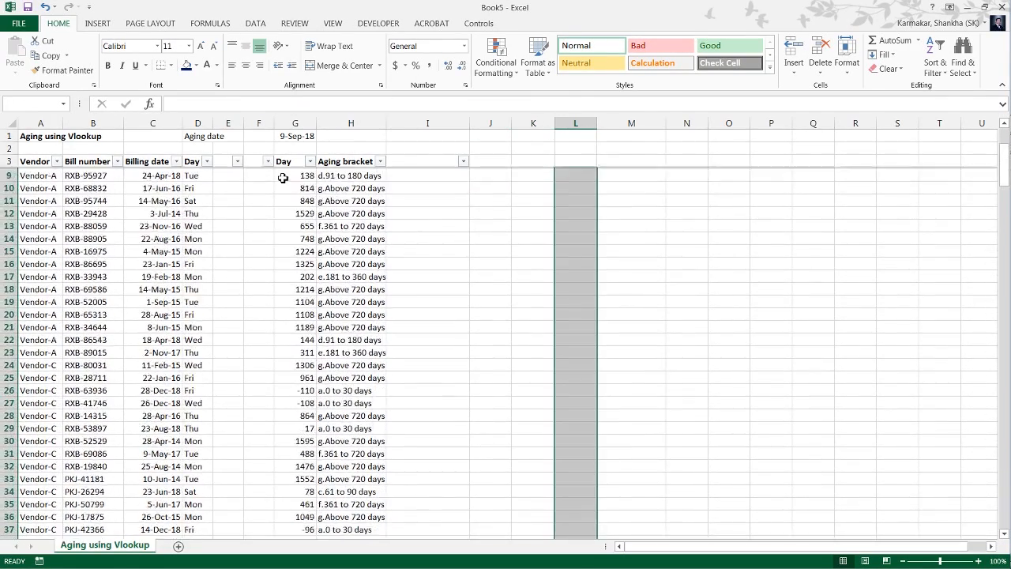
pyautogui.hotkey('ctrl', 'd')
pyautogui.hotkey('ctrl', 'Up')
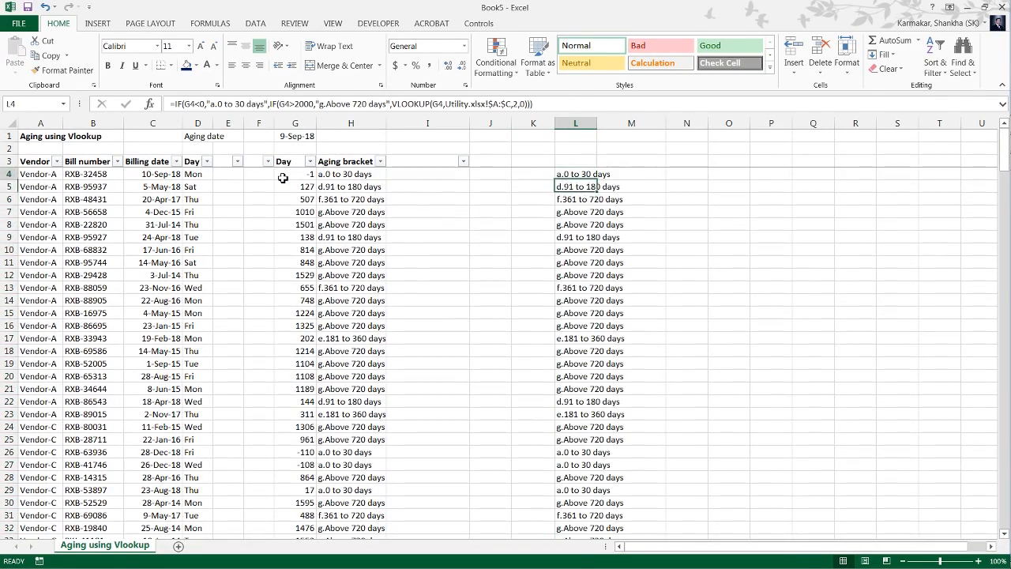
# Review the filled brackets in column L and examine the Utility.xlsx lookup range in L4's formula without changing it.
pyautogui.hotkey('ctrl', 'Down')
pyautogui.hotkey('ctrl', 'Up')
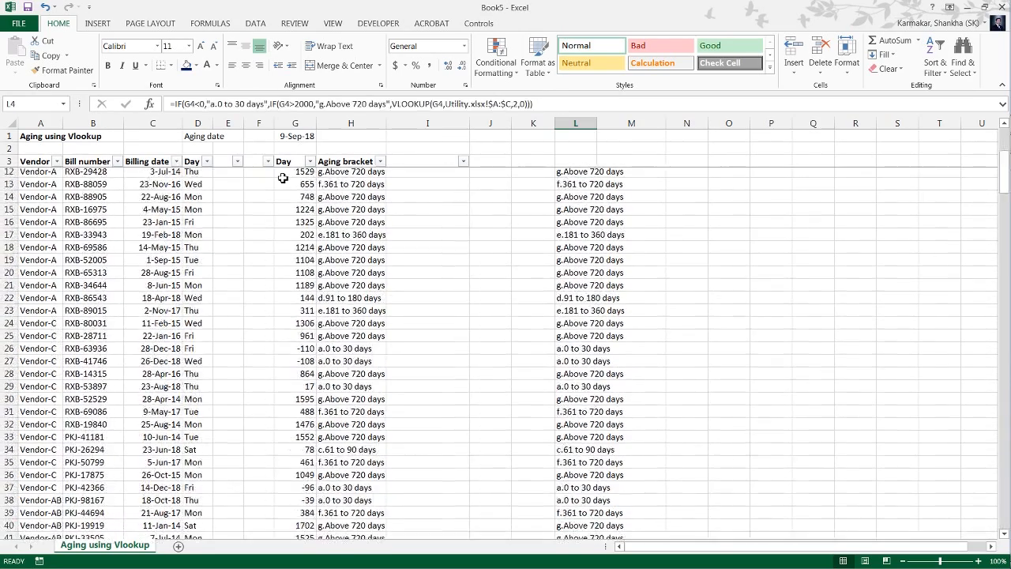
pyautogui.hotkey('ctrl', 'Up')
pyautogui.press('Down')
pyautogui.press('Down')
pyautogui.press('Down')
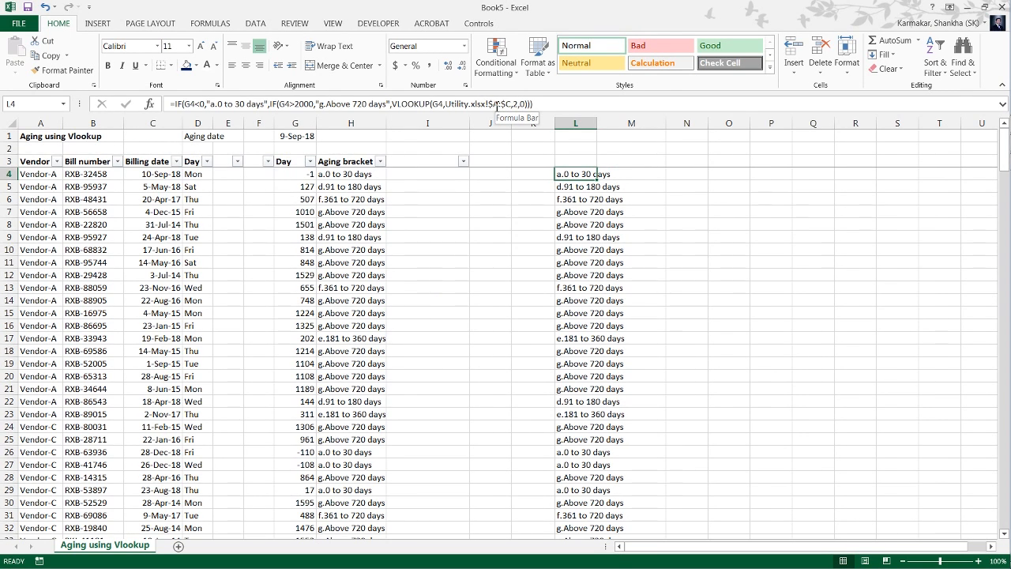
pyautogui.click(496, 105)
pyautogui.hotkey('alt', 'Tab')
pyautogui.click(508, 105)
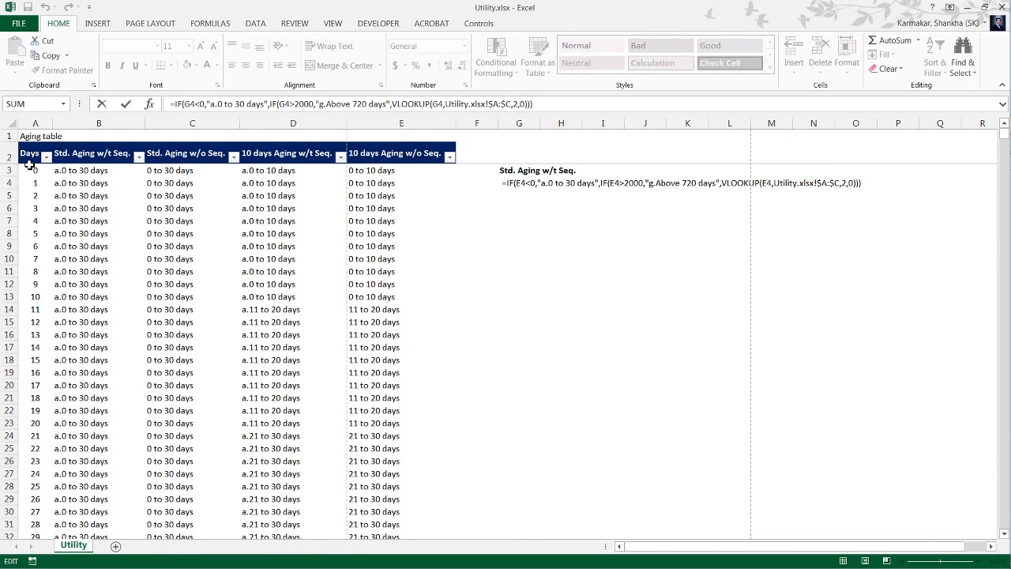
pyautogui.hotkey('alt', 'Tab')
pyautogui.press('Escape')
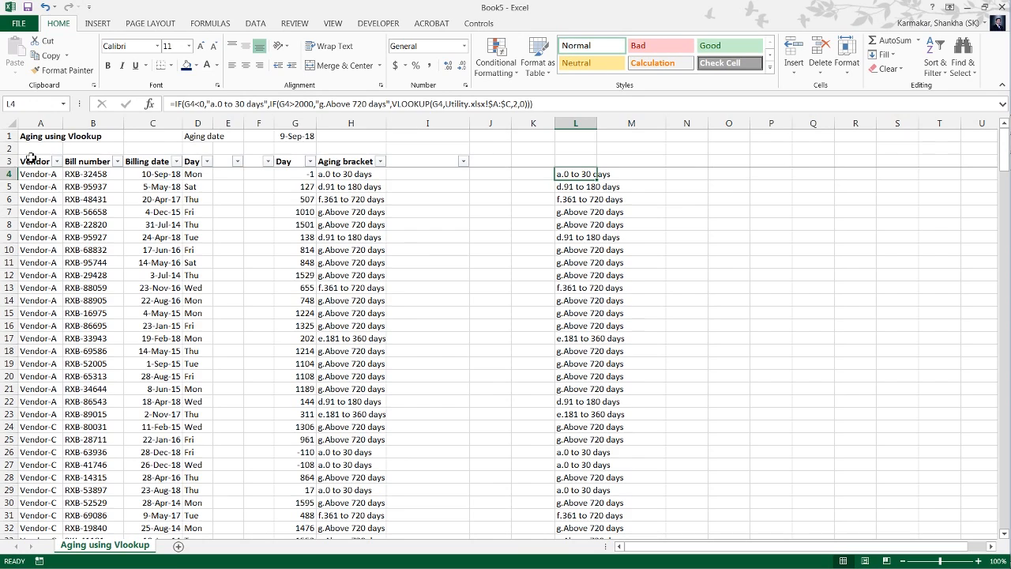
# Examine the lookup table in Utility.xlsx by selecting columns A to C from the header row to beyond the last entry.
pyautogui.hotkey('alt', 'Tab')
pyautogui.press('Left')
pyautogui.press('Home')
pyautogui.hotkey('ctrl', 'Up')
pyautogui.press('Down')
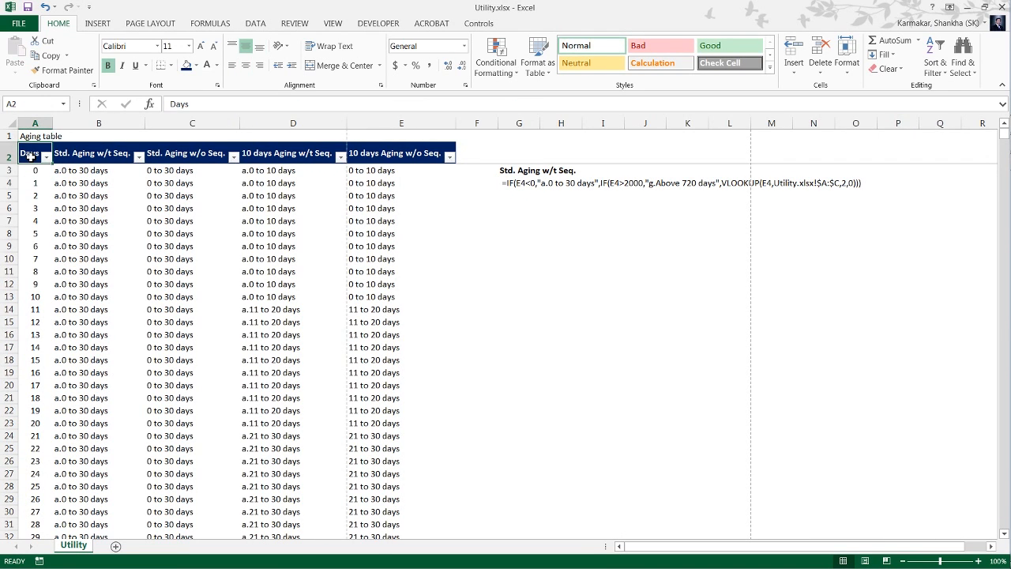
pyautogui.hotkey('shift', 'Right')
pyautogui.hotkey('shift', 'Right')
pyautogui.hotkey('ctrl', 'shift', 'Down')
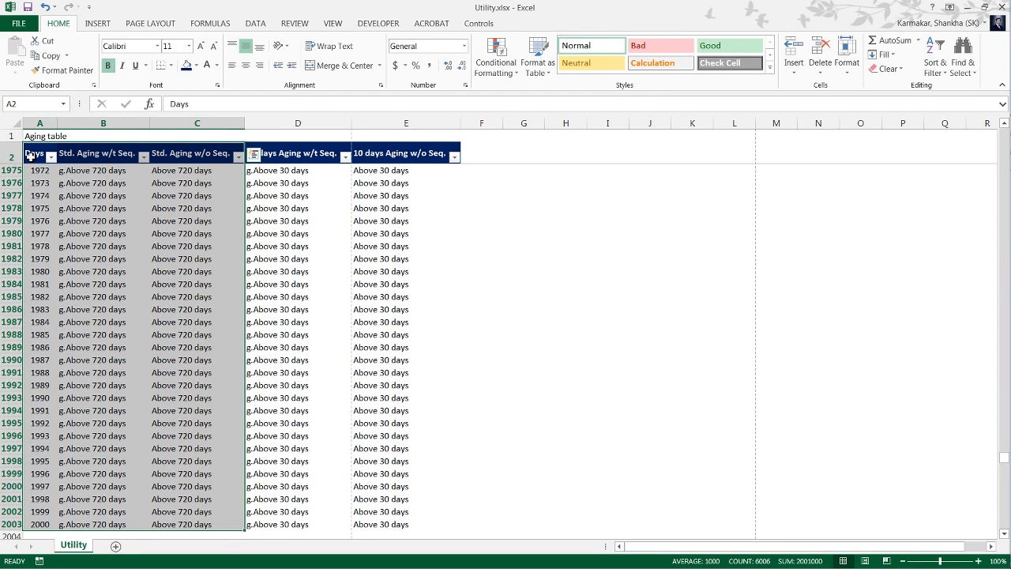
pyautogui.hotkey('shift', 'Down')
pyautogui.hotkey('shift', 'Down')
pyautogui.hotkey('shift', 'Down')
pyautogui.hotkey('shift', 'Down')
pyautogui.hotkey('shift', 'Down')
pyautogui.hotkey('shift', 'Down')
pyautogui.hotkey('shift', 'Down')
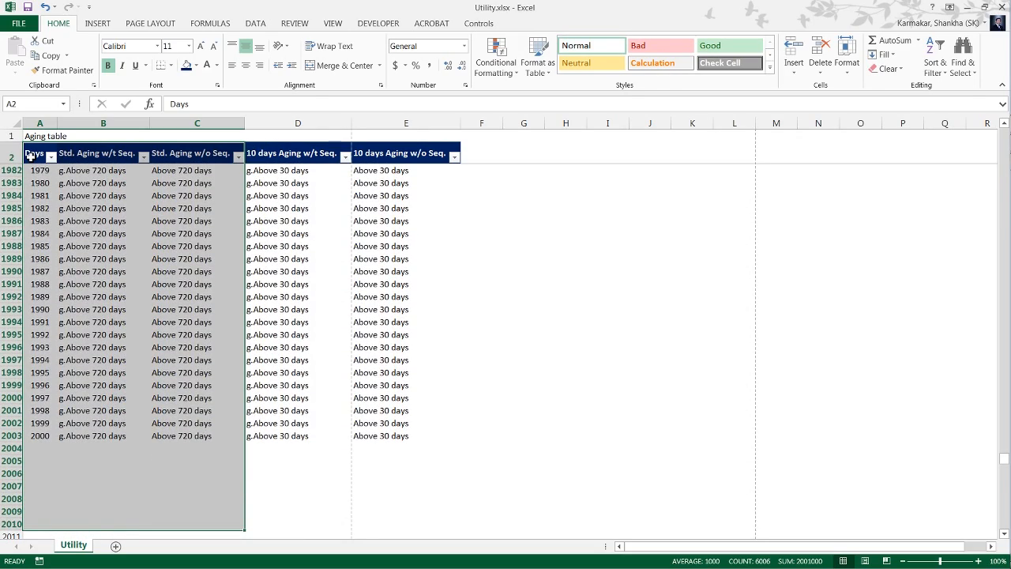
pyautogui.press('Up')
pyautogui.press('Down')
pyautogui.press('Down')
pyautogui.press('Down')
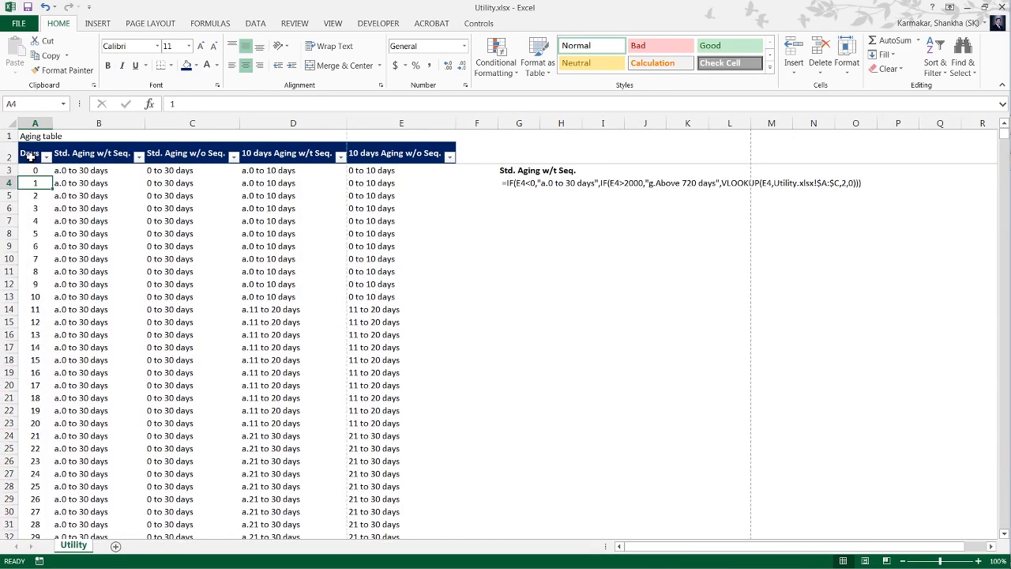
# Return to Book5 and compare the brackets in column L with the Aging bracket column down to row 272.
pyautogui.hotkey('alt', 'Tab')
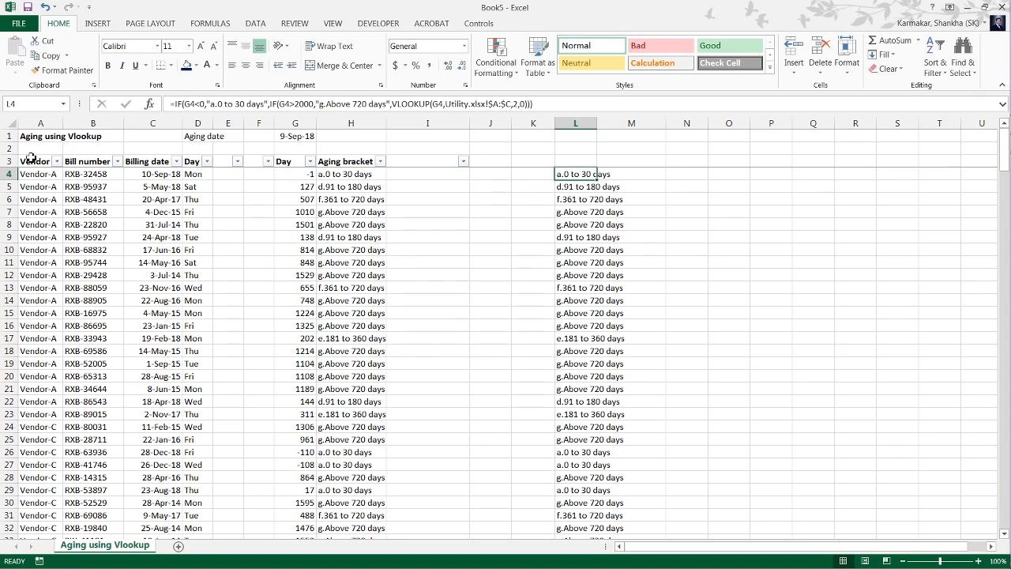
pyautogui.press('Left')
pyautogui.press('Left')
pyautogui.press('Left')
pyautogui.press('Left')
pyautogui.press('Left')
pyautogui.press('Left')
pyautogui.press('Right')
pyautogui.press('Right')
pyautogui.press('Right')
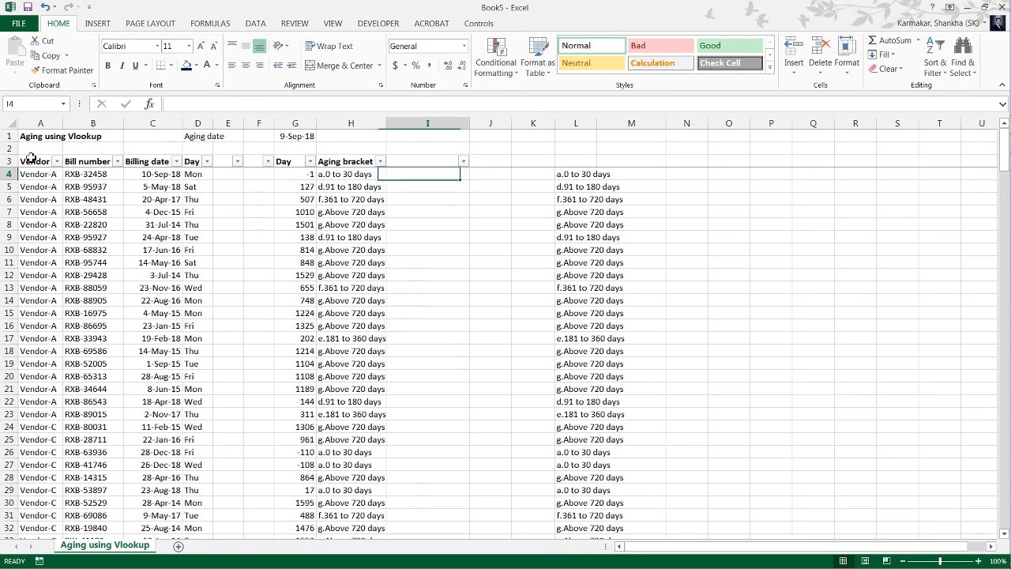
pyautogui.press('Right')
pyautogui.press('Right')
pyautogui.press('Right')
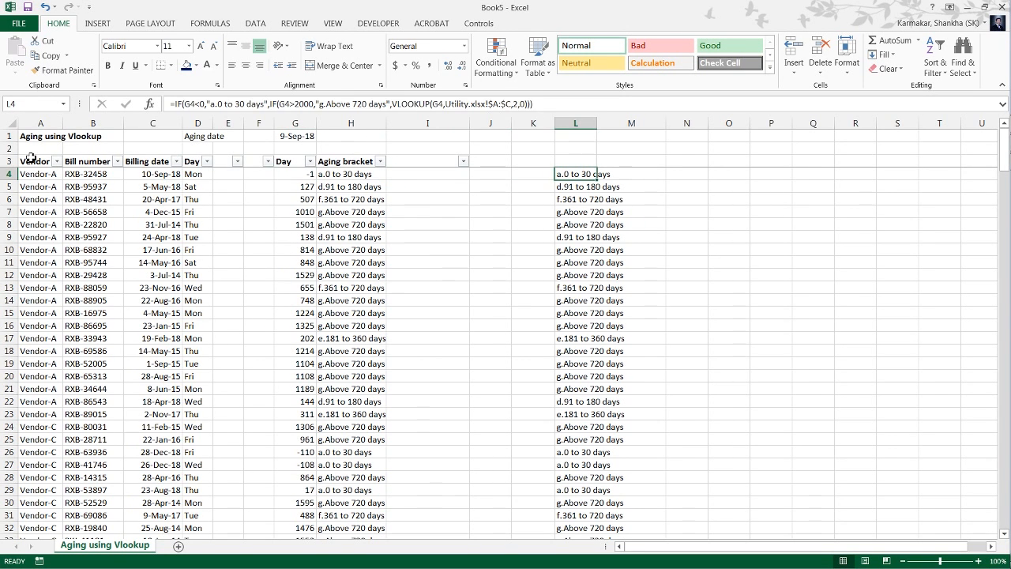
pyautogui.hotkey('ctrl', 'shift', 'Down')
pyautogui.hotkey('ctrl', 'Up')
pyautogui.press('Down')
pyautogui.press('Down')
pyautogui.press('Down')
pyautogui.press('Down')
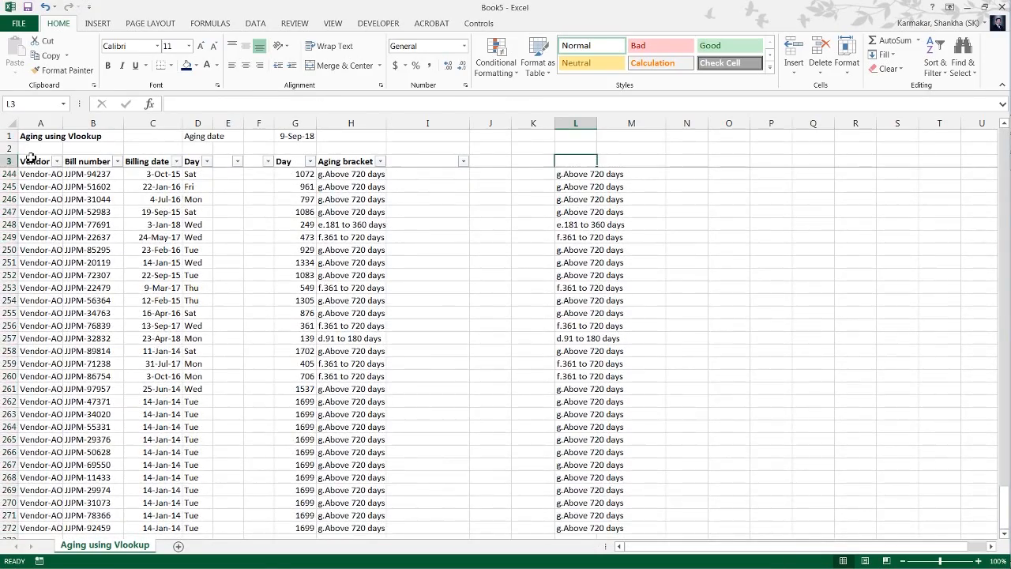
pyautogui.press('Up')
pyautogui.hotkey('ctrl', 'Down')
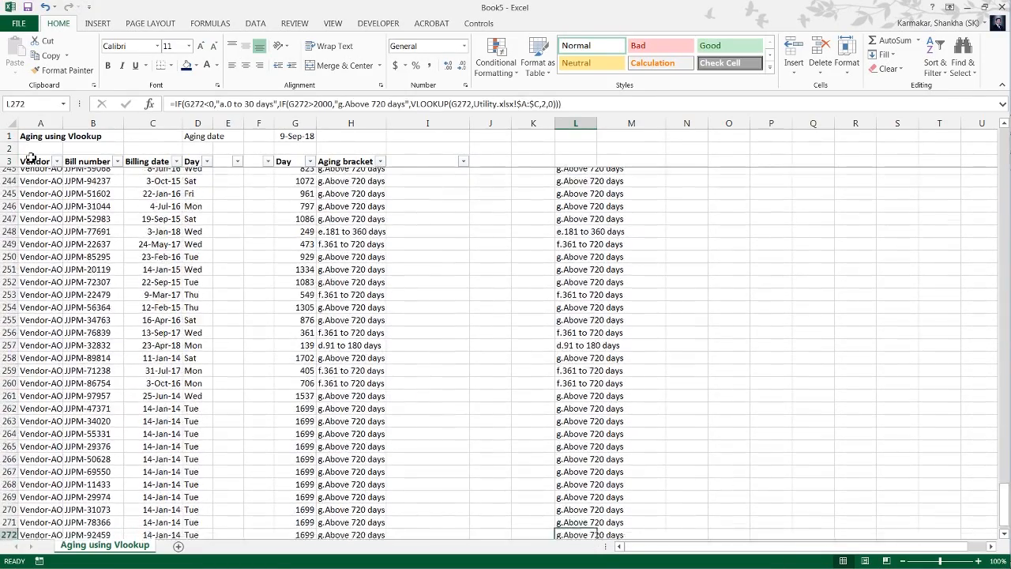
# Check the brackets in column L between the last bill in row 272 and the first in row 4.
pyautogui.hotkey('ctrl', 'Up')
pyautogui.press('Down')
pyautogui.hotkey('ctrl', 'Down')
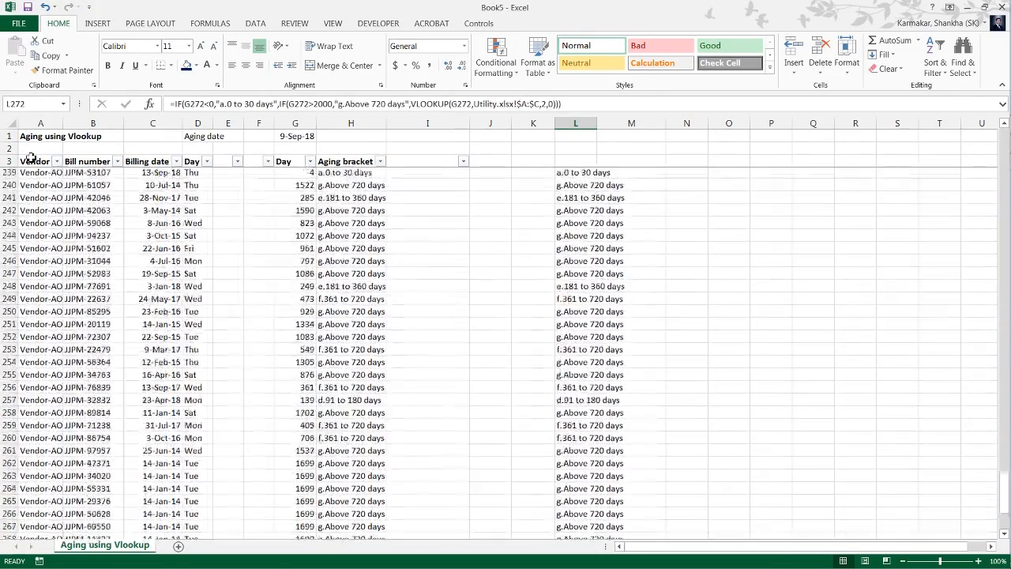
pyautogui.hotkey('ctrl', 'Up')
pyautogui.press('Up')
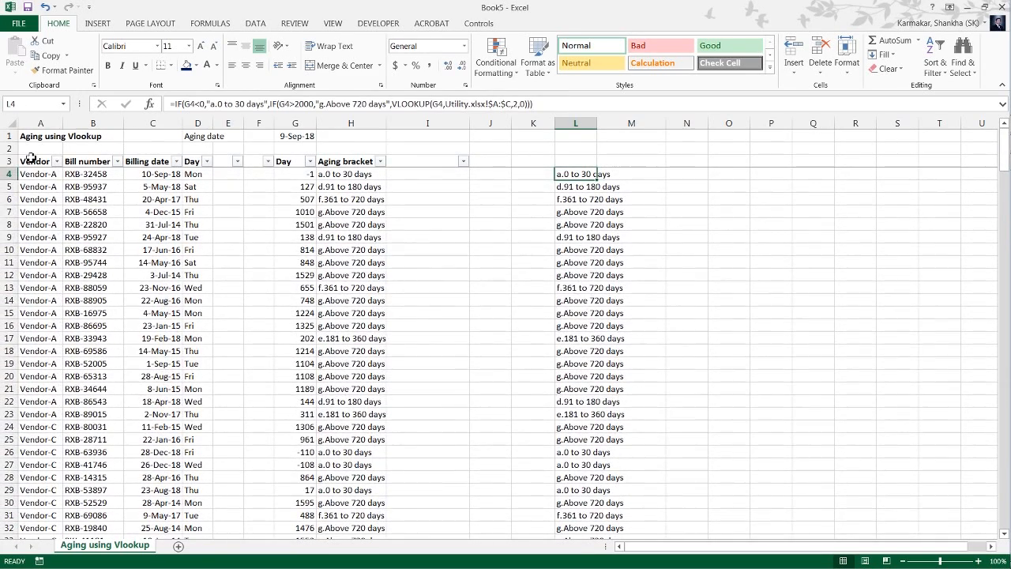
pyautogui.hotkey('ctrl', 'Up')
pyautogui.press('Down')
pyautogui.press('Down')
pyautogui.press('Down')
pyautogui.press('Left')
pyautogui.press('Left')
pyautogui.press('Left')
pyautogui.press('Left')
pyautogui.press('Left')
pyautogui.press('Left')
pyautogui.press('Left')
pyautogui.press('Left')
pyautogui.press('Left')
pyautogui.press('Left')
pyautogui.press('Left')
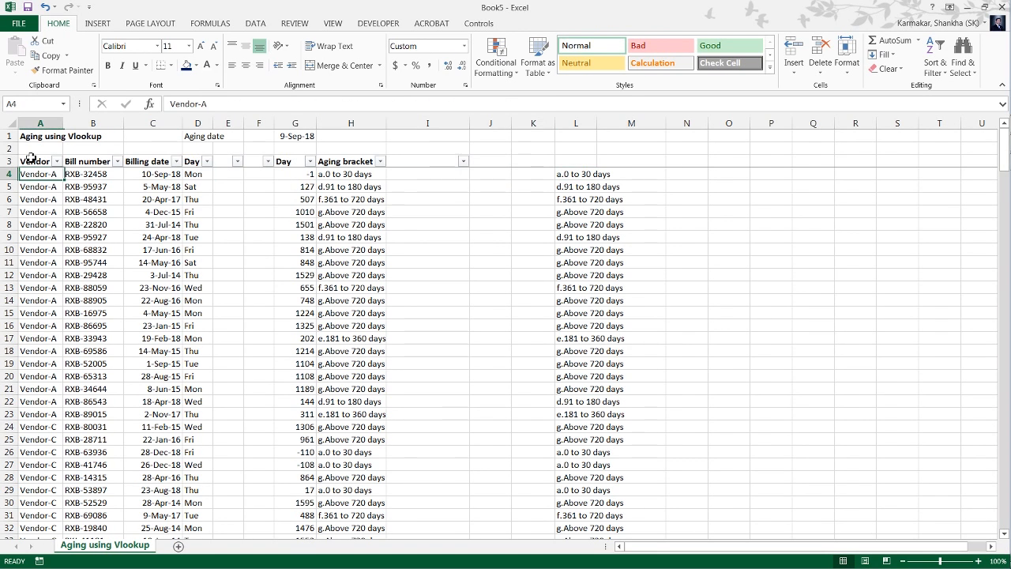
# Delete the two empty columns E and F between the weekday column and the day-count column.
pyautogui.press('Right')
pyautogui.press('Right')
pyautogui.press('Right')
pyautogui.press('Right')
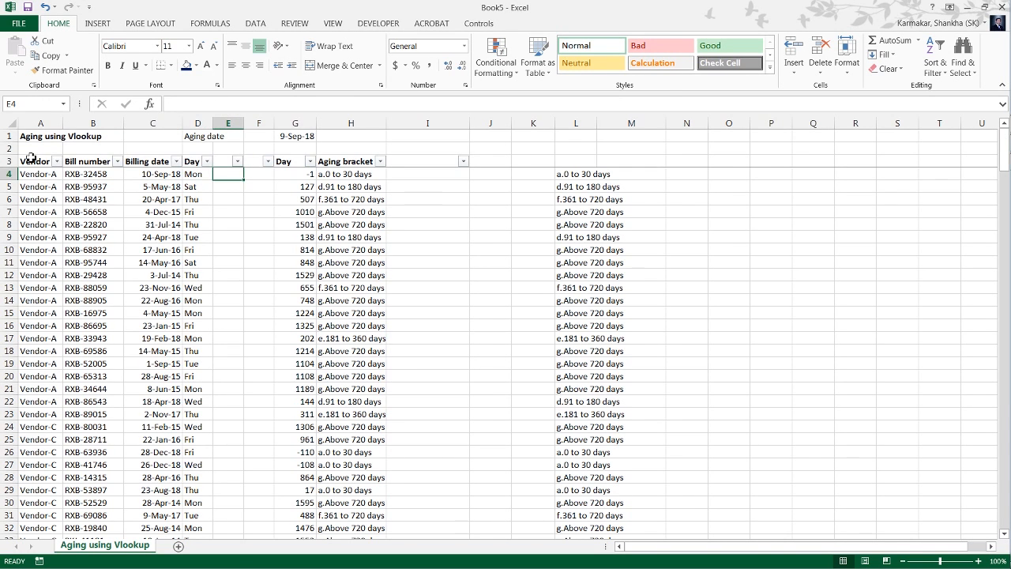
pyautogui.hotkey('shift', 'Right')
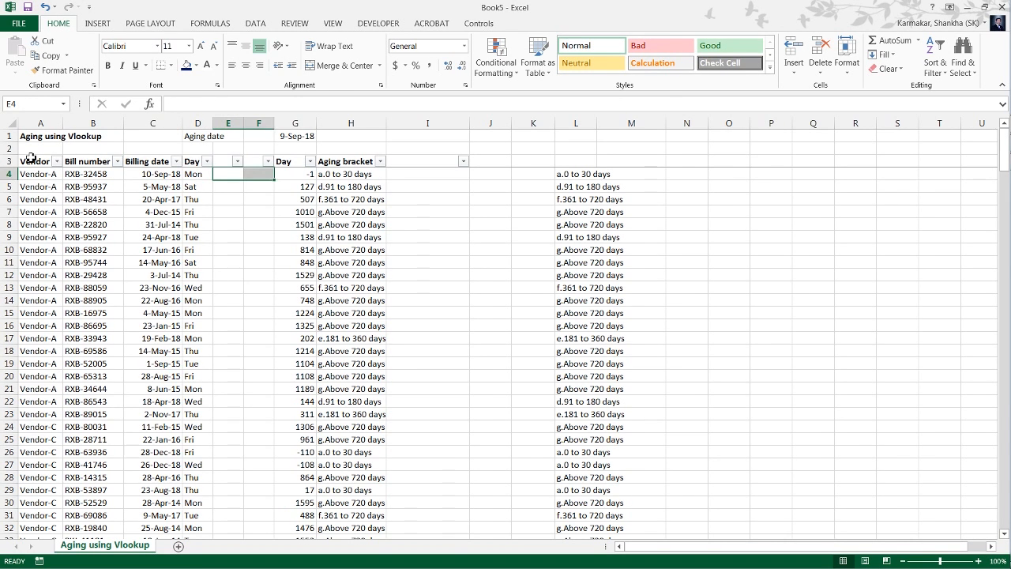
pyautogui.hotkey('ctrl', 'space')
pyautogui.hotkey('ctrl', '-')
pyautogui.press('Left')
pyautogui.press('Left')
pyautogui.press('Left')
pyautogui.press('Left')
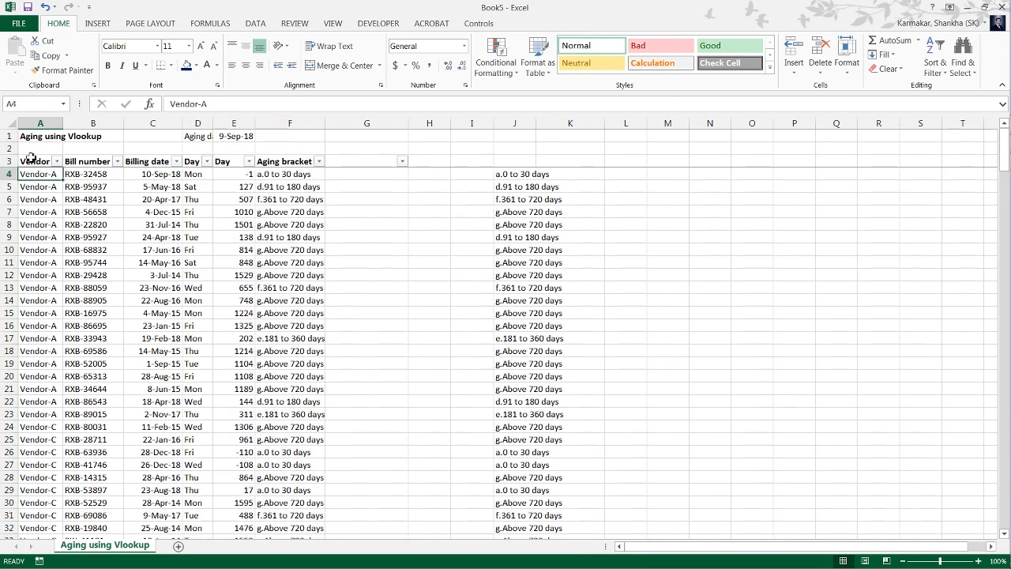
# Delete column J, which holds the duplicate set of aging brackets.
pyautogui.press('Right')
pyautogui.press('Right')
pyautogui.press('Right')
pyautogui.press('Right')
pyautogui.press('Right')
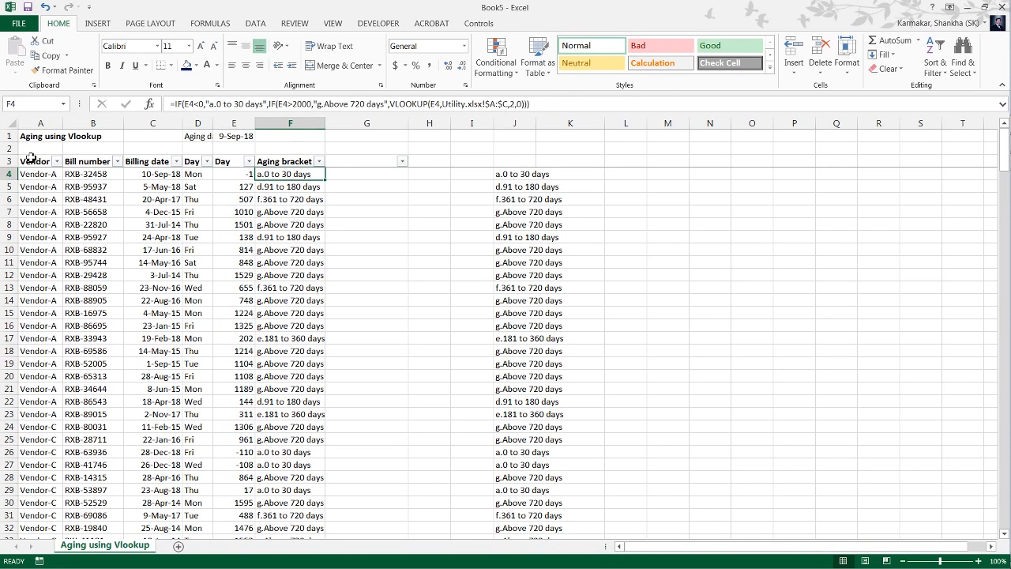
pyautogui.press('Right')
pyautogui.press('Right')
pyautogui.press('Right')
pyautogui.press('Right')
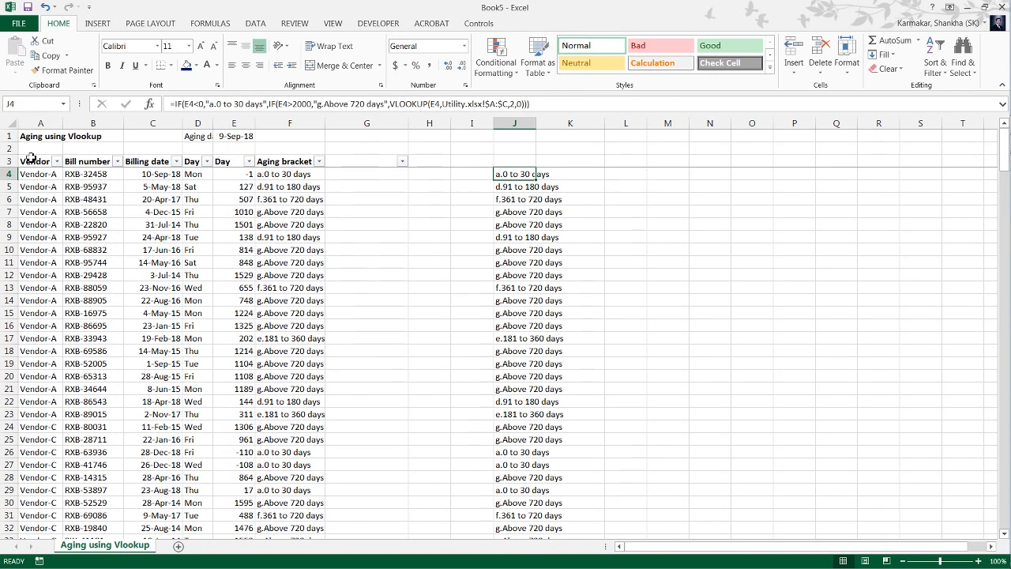
pyautogui.hotkey('ctrl', 'space')
pyautogui.press('Delete')
pyautogui.press('Home')
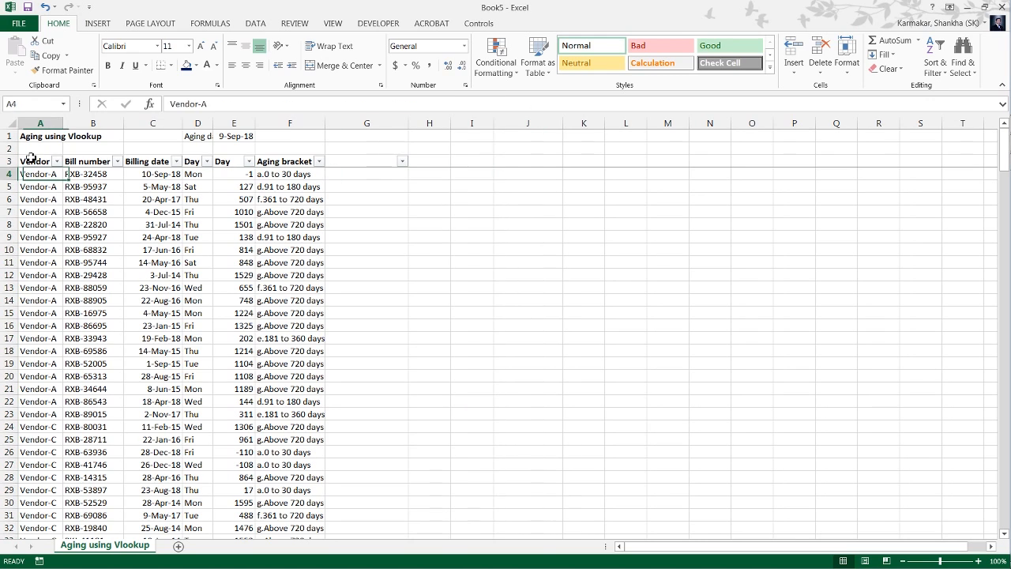
pyautogui.press('Right')
pyautogui.press('Right')
pyautogui.press('Right')
pyautogui.press('Right')
pyautogui.press('Right')
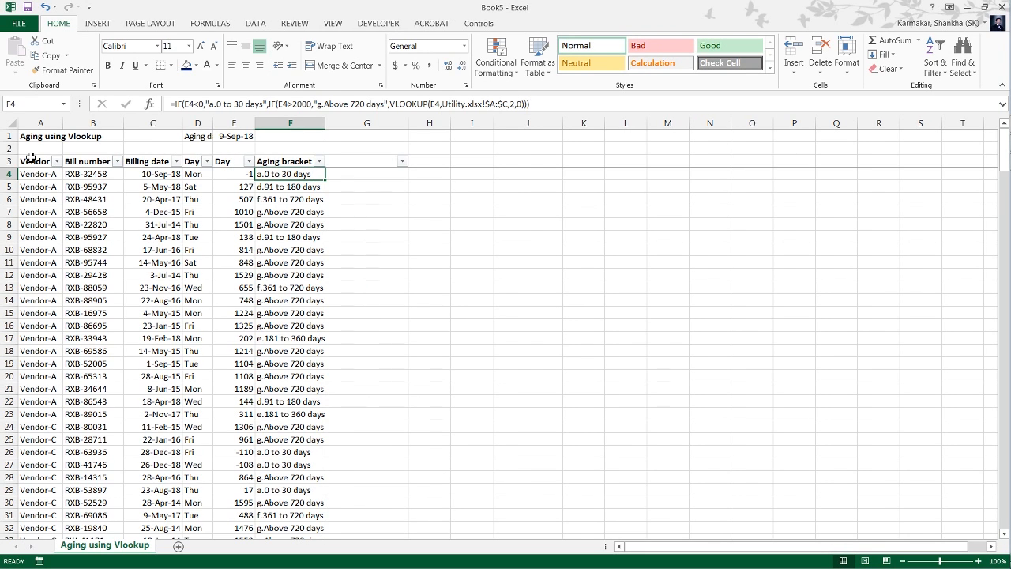
pyautogui.press('Right')
pyautogui.press('Right')
pyautogui.press('Right')
pyautogui.press('Right')
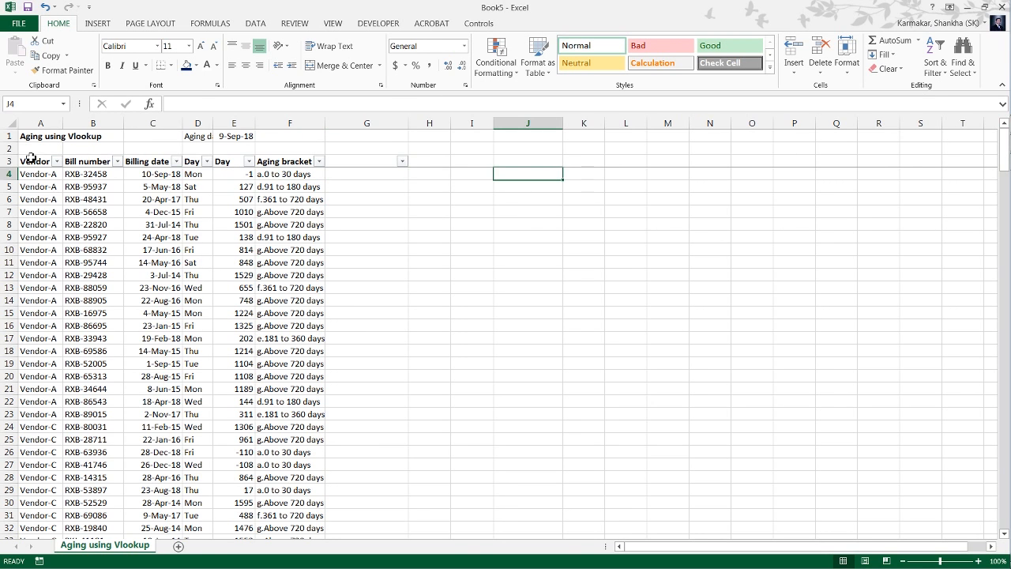
pyautogui.press('Down')
pyautogui.press('Down')
pyautogui.press('Up')
pyautogui.press('Up')
pyautogui.press('Up')
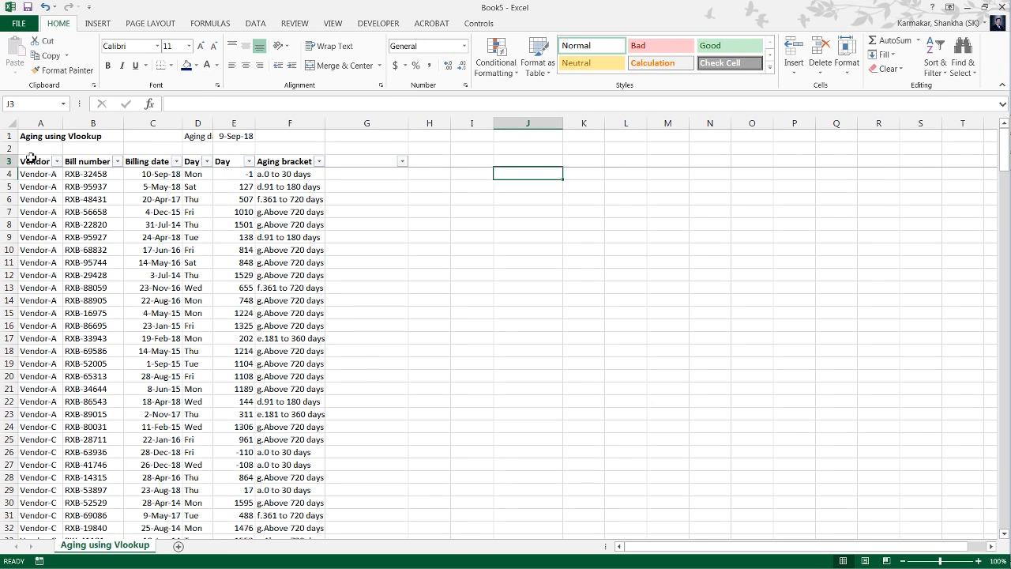
pyautogui.press('Up')
pyautogui.press('Up')
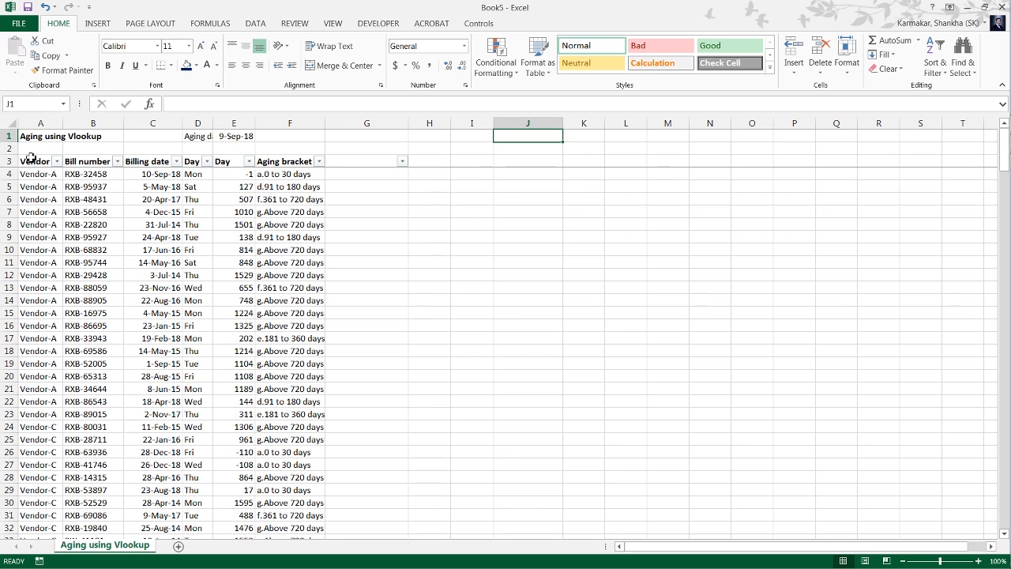